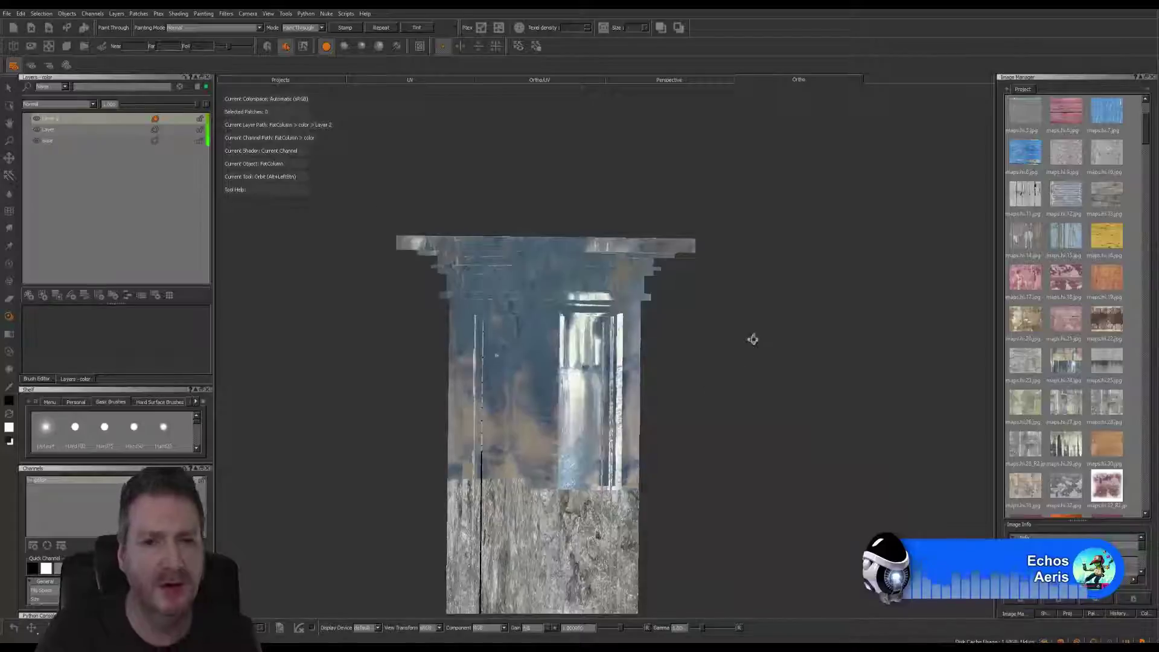
Align the peeling blue paint image so its white drips fall along one side of the column's top section.
{"action": "mouse_move", "coordinate": [752, 336]}
{"action": "left_mouse_down", "text": "alt"}
{"action": "mouse_move", "coordinate": [776, 342]}
{"action": "mouse_move", "coordinate": [660, 338]}
{"action": "mouse_move", "coordinate": [805, 344]}
{"action": "mouse_move", "coordinate": [674, 350]}
{"action": "mouse_move", "coordinate": [717, 331]}
{"action": "mouse_move", "coordinate": [793, 350]}
{"action": "left_mouse_up", "text": "alt"}
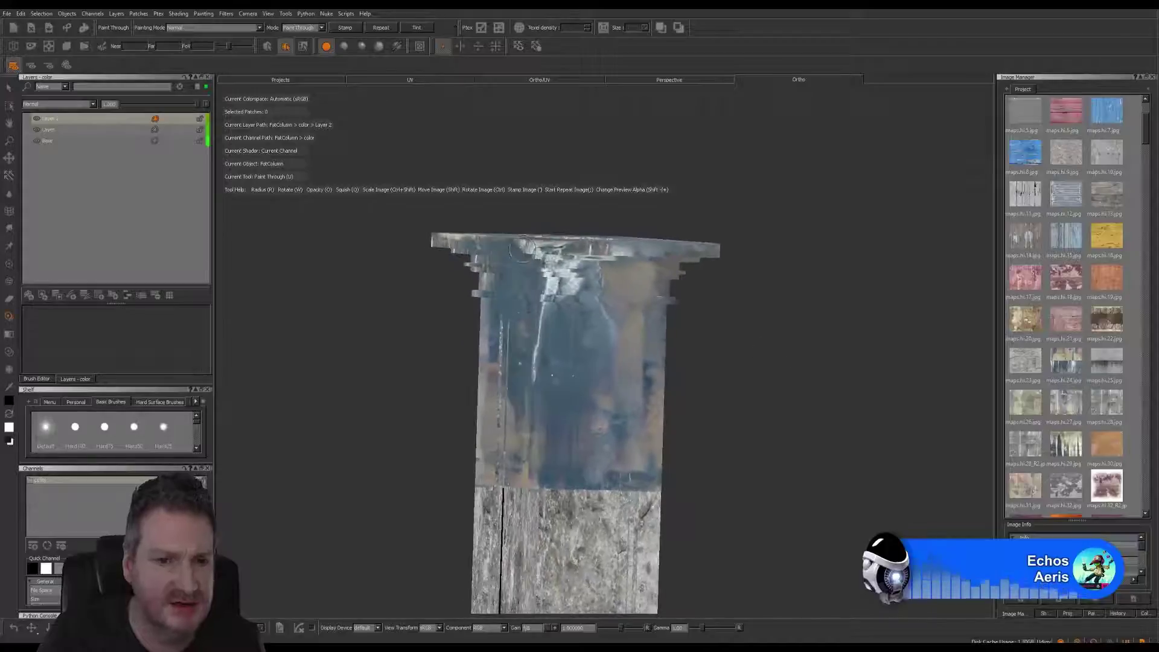
{"action": "left_click_drag", "start_coordinate": [447, 271], "coordinate": [517, 277], "text": "alt"}
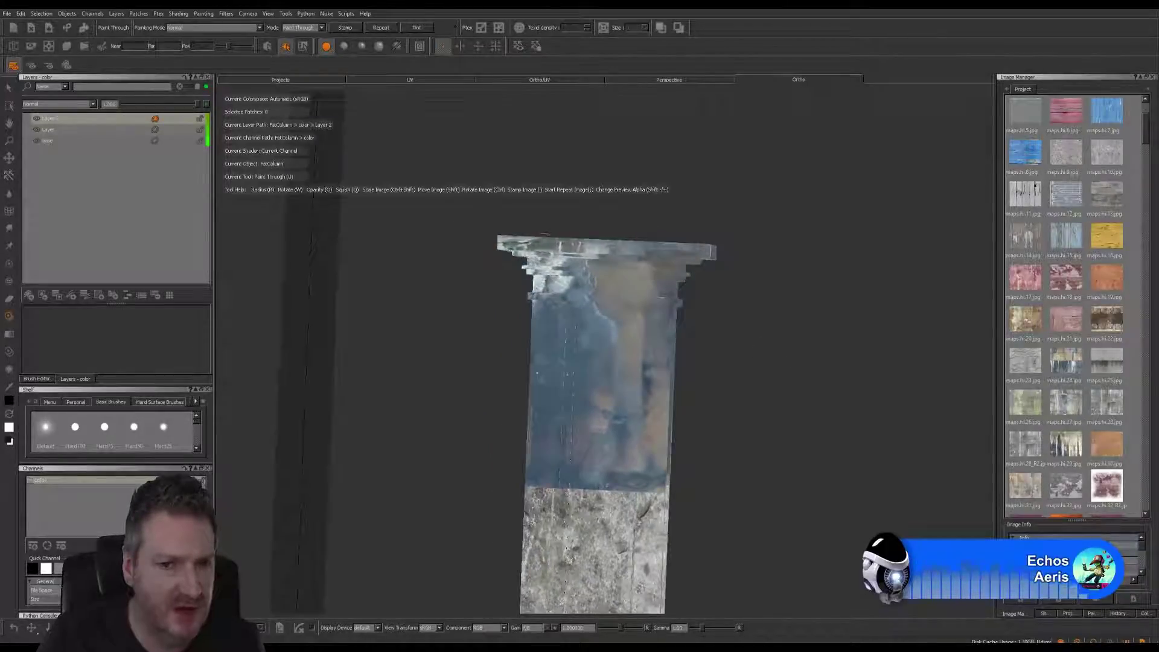
{"action": "left_click_drag", "start_coordinate": [699, 337], "coordinate": [792, 307], "text": "alt"}
{"action": "mouse_move", "coordinate": [501, 326]}
{"action": "left_mouse_down", "text": "alt"}
{"action": "mouse_move", "coordinate": [509, 273]}
{"action": "mouse_move", "coordinate": [543, 305]}
{"action": "mouse_move", "coordinate": [571, 363]}
{"action": "mouse_move", "coordinate": [577, 335]}
{"action": "left_mouse_up", "text": "alt"}
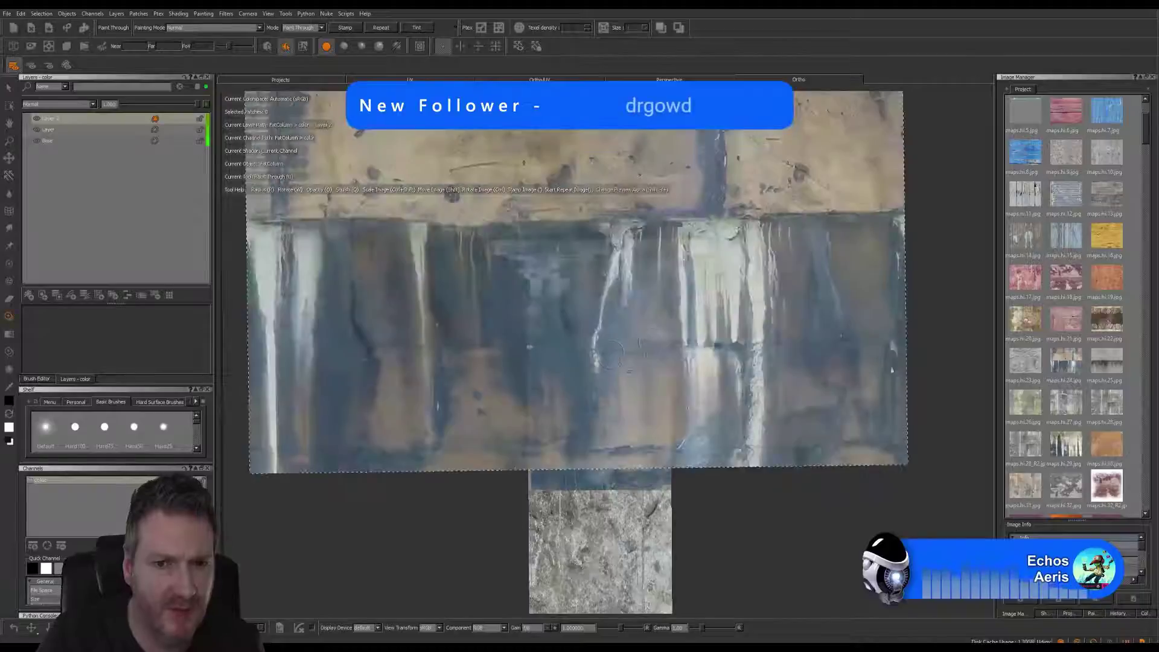
{"action": "left_click_drag", "start_coordinate": [780, 320], "coordinate": [934, 323], "text": "shift"}
{"action": "mouse_move", "coordinate": [667, 301]}
{"action": "left_mouse_down", "text": "shift"}
{"action": "mouse_move", "coordinate": [768, 332]}
{"action": "mouse_move", "coordinate": [792, 313]}
{"action": "left_mouse_up", "text": "shift"}
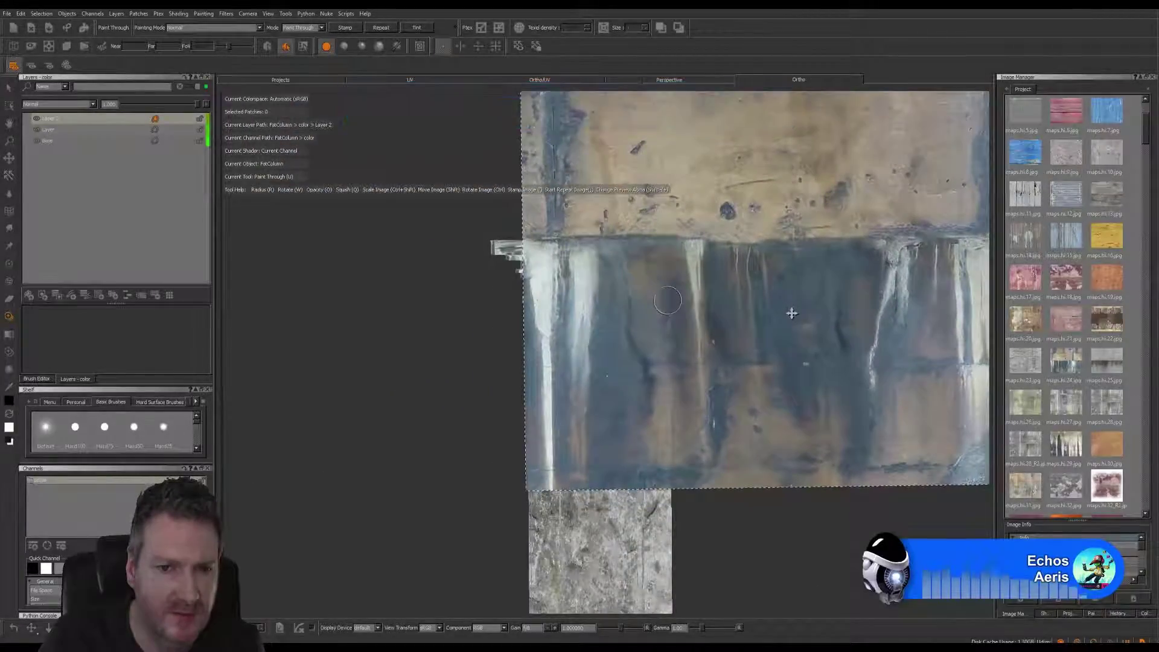
{"action": "left_click_drag", "start_coordinate": [674, 257], "coordinate": [645, 253], "text": "shift"}
Paint the white drip streaks through onto the column's capital and down its blue upper shaft, and bake the paint.
{"action": "left_click_drag", "start_coordinate": [549, 243], "coordinate": [489, 247]}
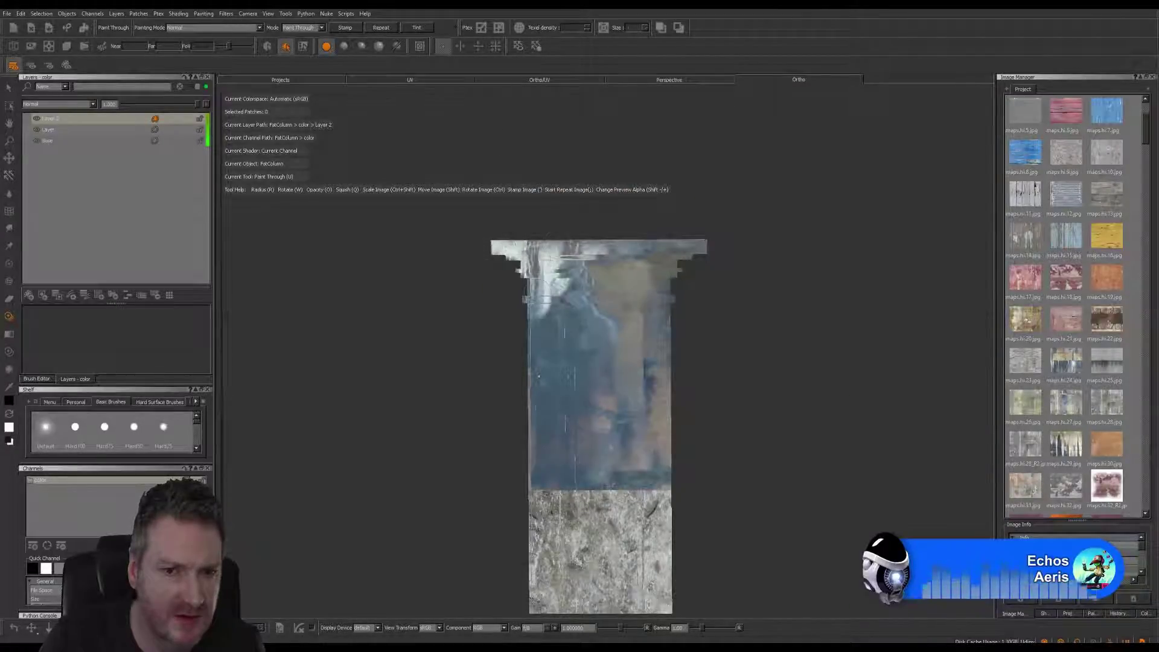
{"action": "mouse_move", "coordinate": [547, 247]}
{"action": "left_mouse_down"}
{"action": "mouse_move", "coordinate": [546, 347]}
{"action": "mouse_move", "coordinate": [537, 332]}
{"action": "mouse_move", "coordinate": [554, 338]}
{"action": "mouse_move", "coordinate": [568, 246]}
{"action": "left_mouse_up"}
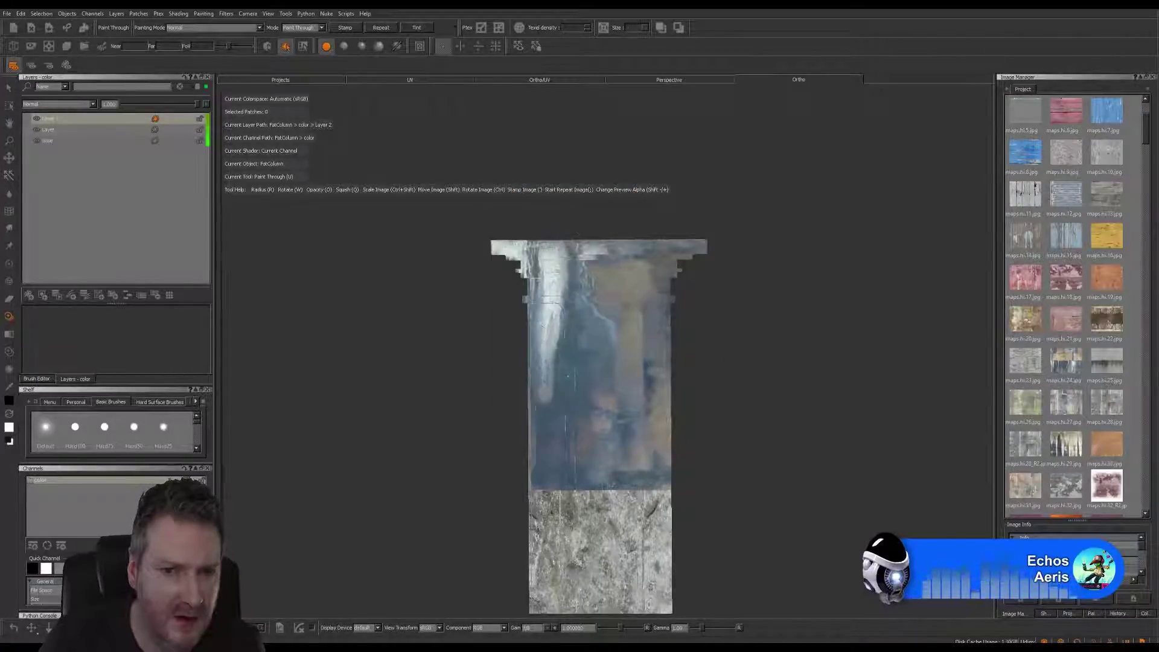
{"action": "left_click_drag", "start_coordinate": [548, 323], "coordinate": [551, 311]}
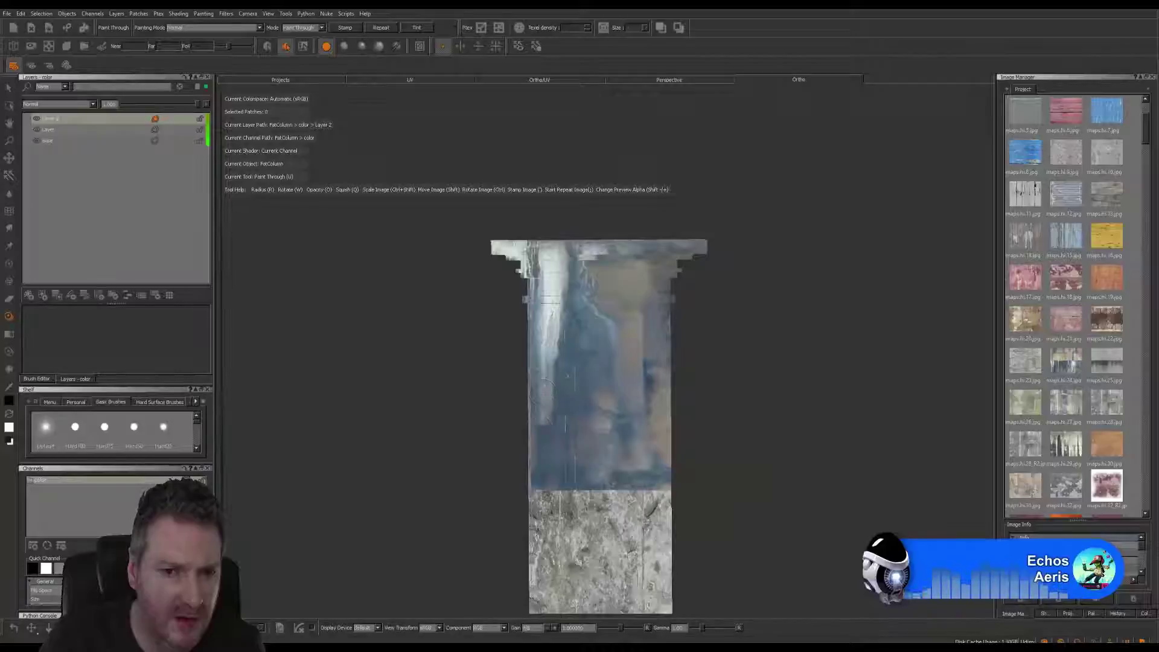
{"action": "left_click_drag", "start_coordinate": [543, 360], "coordinate": [546, 417]}
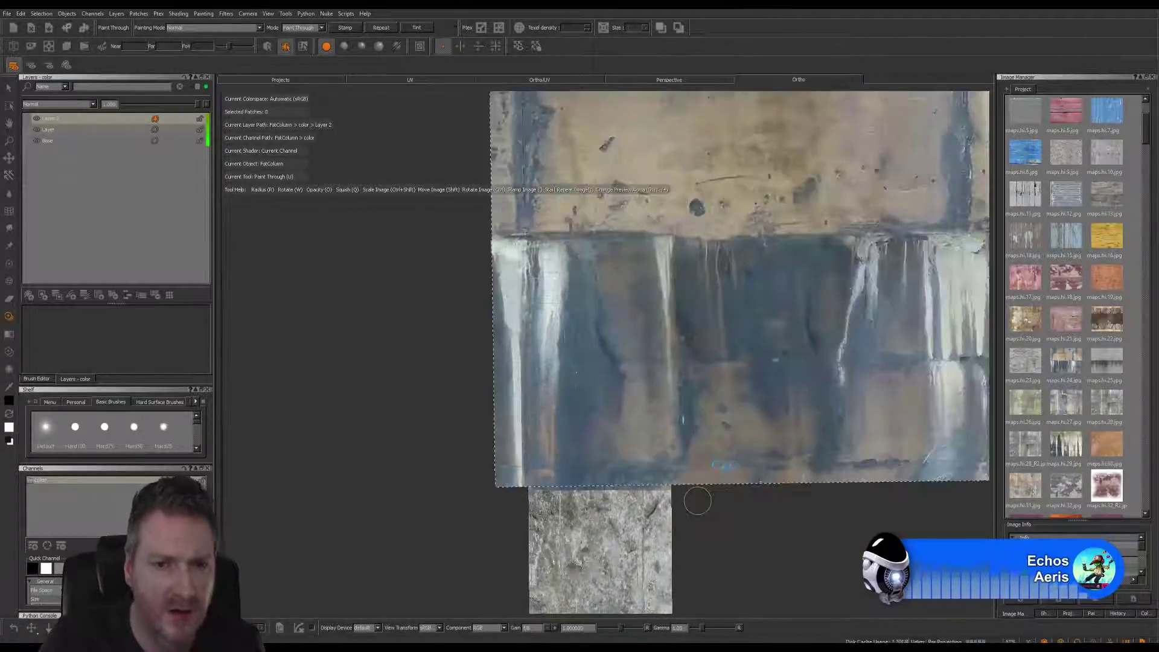
{"action": "key", "text": "b"}
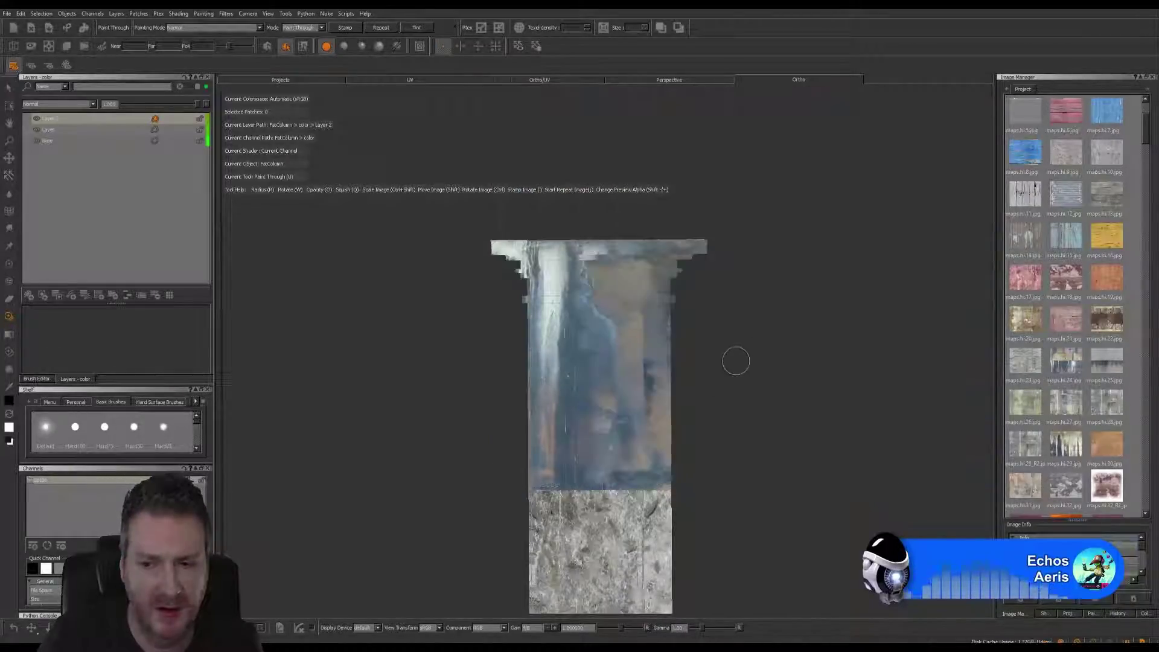
Enable the Edge Mask in the projection settings for painting the adjoining side of the column.
{"action": "mouse_move", "coordinate": [735, 339]}
{"action": "left_mouse_down", "text": "alt"}
{"action": "mouse_move", "coordinate": [762, 329]}
{"action": "mouse_move", "coordinate": [706, 336]}
{"action": "mouse_move", "coordinate": [833, 331]}
{"action": "left_mouse_up", "text": "alt"}
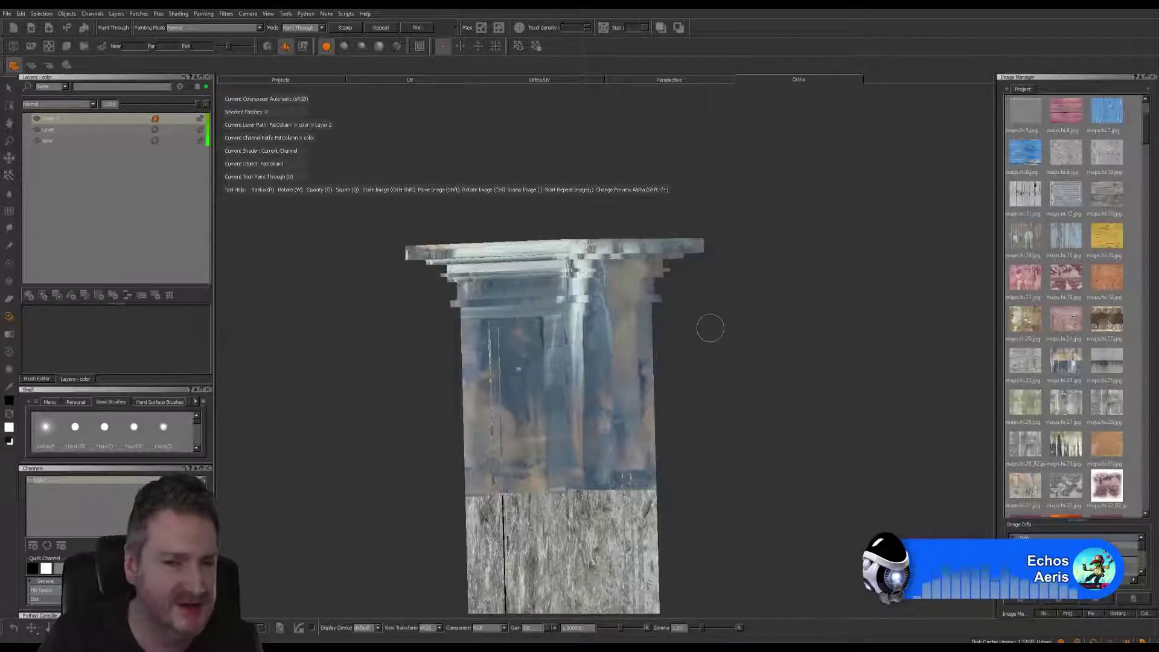
{"action": "mouse_move", "coordinate": [708, 328]}
{"action": "left_mouse_down", "text": "alt"}
{"action": "mouse_move", "coordinate": [851, 318]}
{"action": "mouse_move", "coordinate": [777, 321]}
{"action": "left_mouse_up", "text": "alt"}
{"action": "left_click", "coordinate": [1051, 601]}
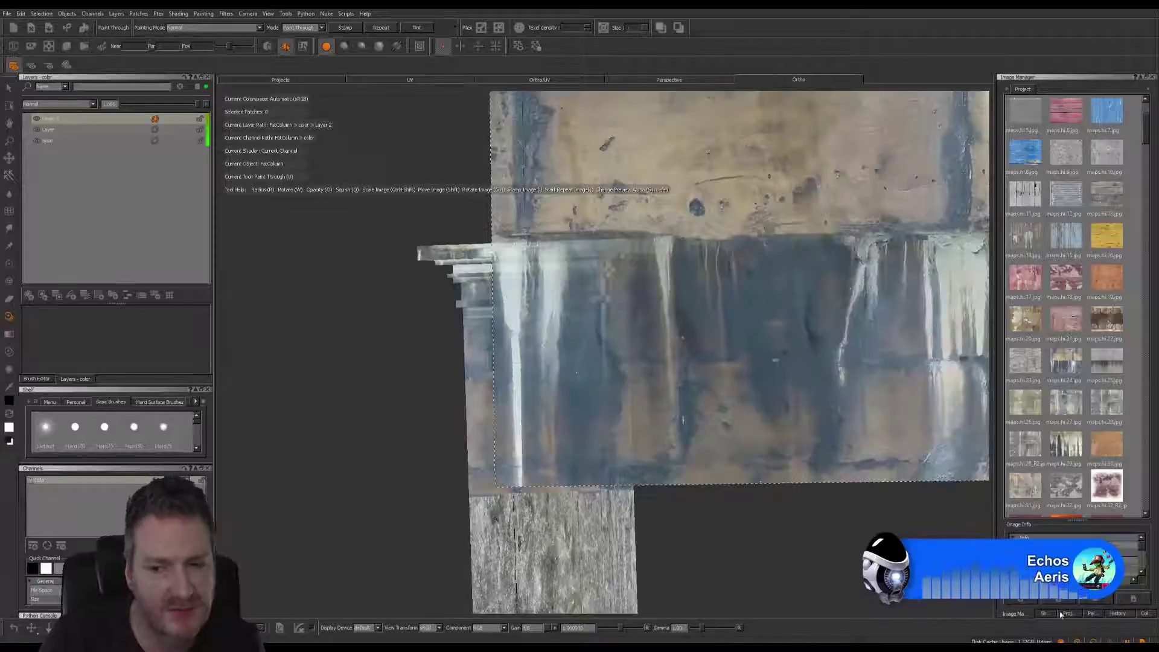
{"action": "left_click", "coordinate": [1068, 614]}
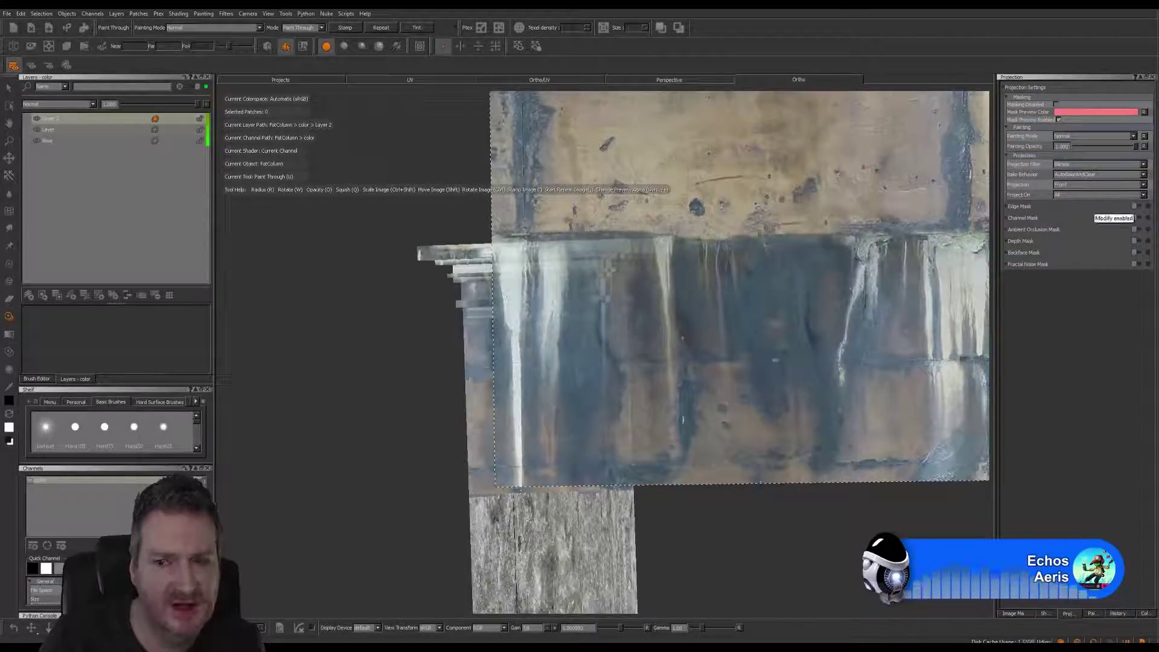
{"action": "left_click", "coordinate": [1135, 207]}
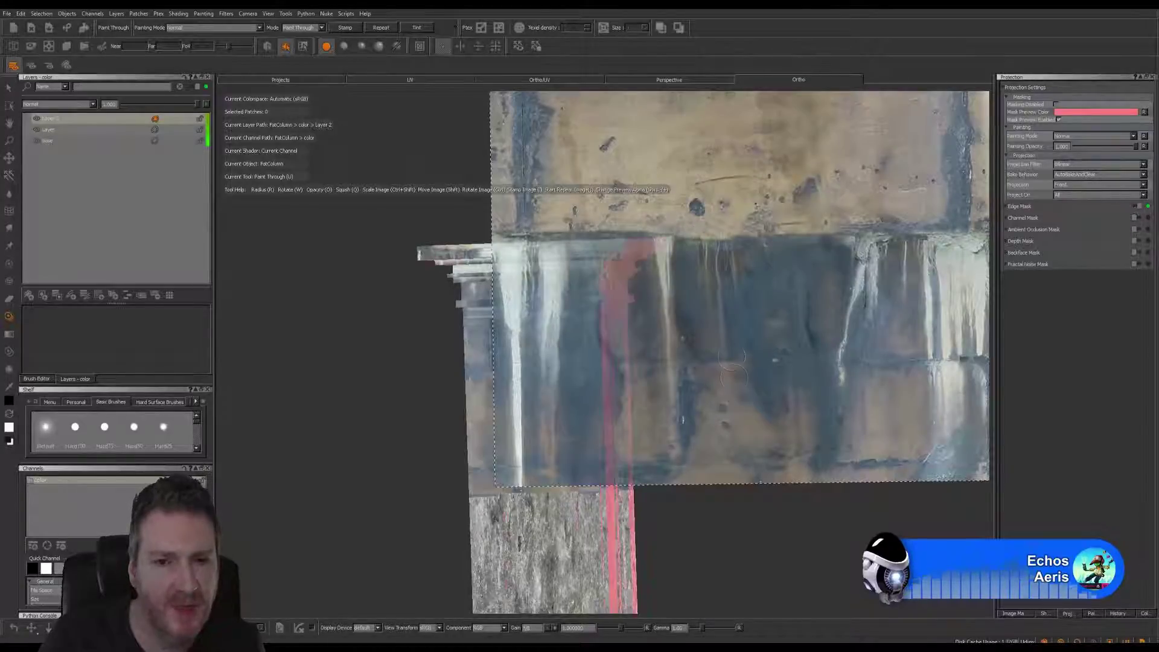
Shift the paint image over the adjacent face, paint its blue weathering onto the capital and upper shaft, and bake it.
{"action": "mouse_move", "coordinate": [626, 326]}
{"action": "left_mouse_down", "text": "alt"}
{"action": "mouse_move", "coordinate": [704, 338]}
{"action": "mouse_move", "coordinate": [628, 338]}
{"action": "mouse_move", "coordinate": [592, 379]}
{"action": "left_mouse_up", "text": "alt"}
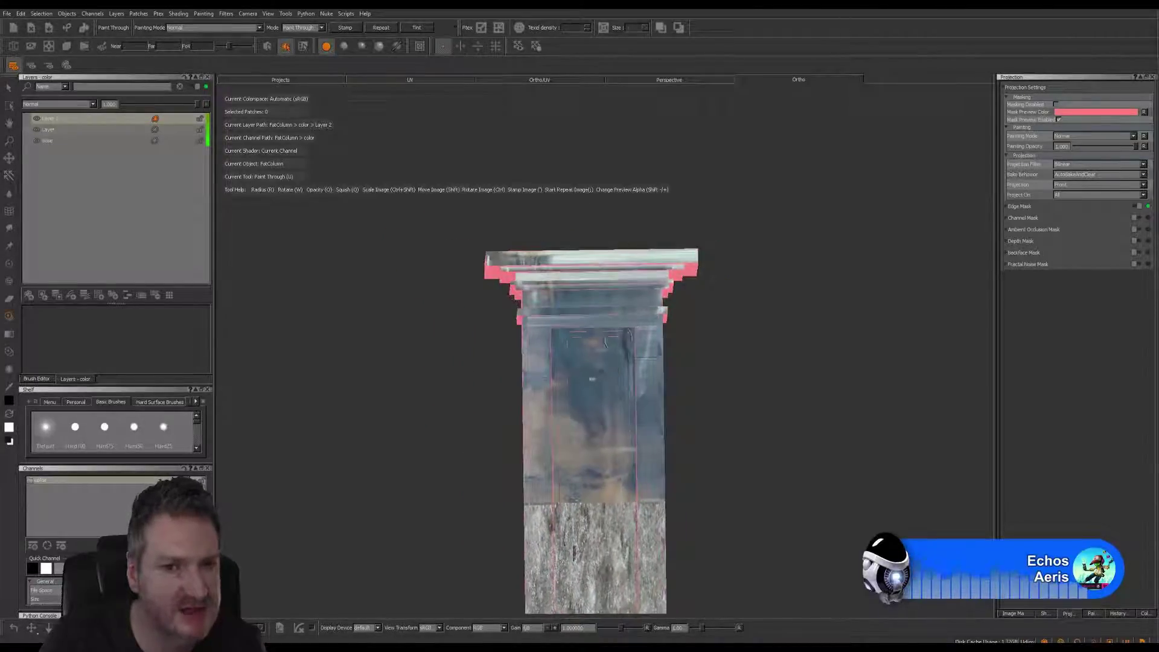
{"action": "left_click_drag", "start_coordinate": [604, 318], "coordinate": [615, 314], "text": "alt"}
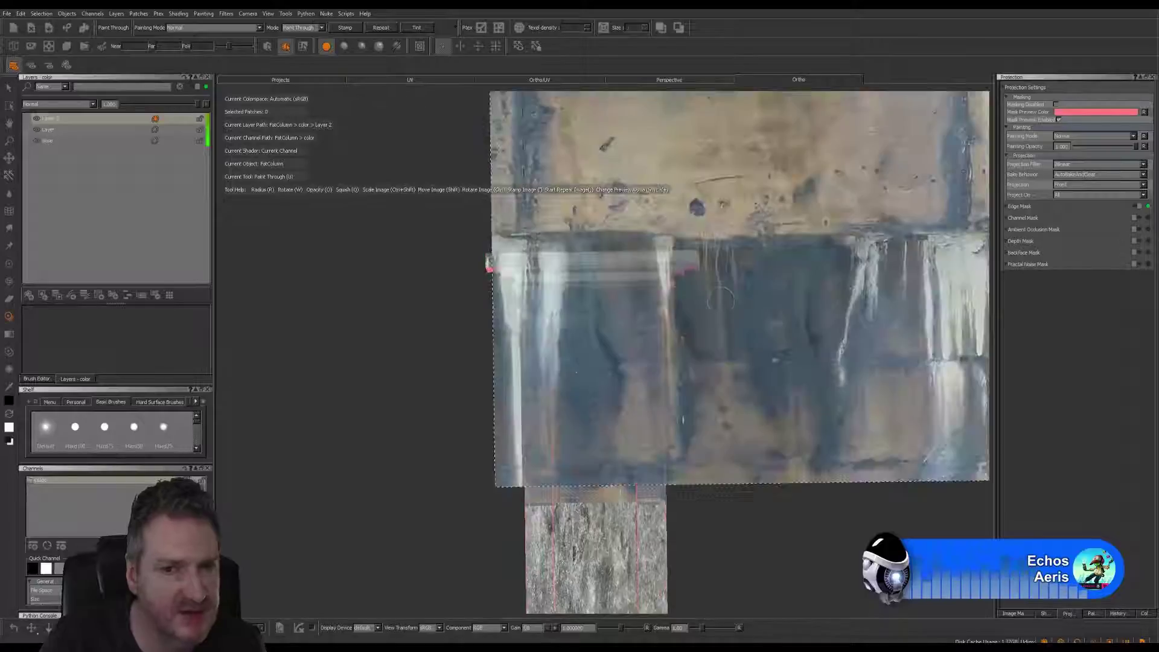
{"action": "mouse_move", "coordinate": [804, 296]}
{"action": "left_mouse_down", "text": "shift"}
{"action": "mouse_move", "coordinate": [820, 204]}
{"action": "mouse_move", "coordinate": [897, 203]}
{"action": "mouse_move", "coordinate": [727, 296]}
{"action": "mouse_move", "coordinate": [624, 302]}
{"action": "left_mouse_up", "text": "shift"}
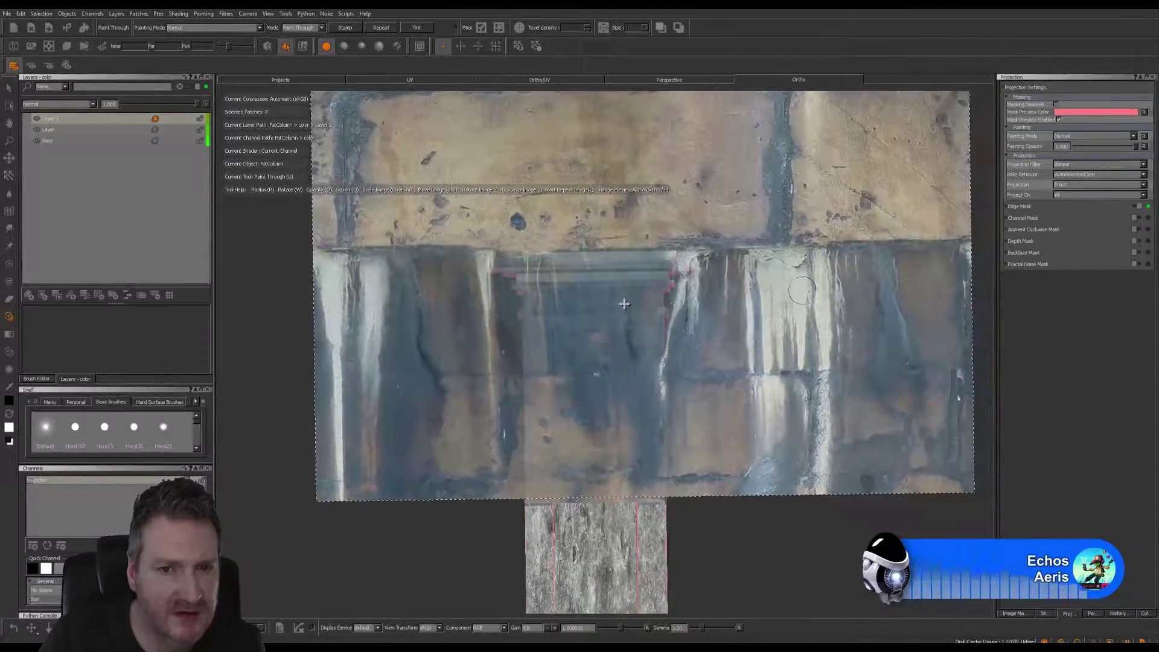
{"action": "key", "text": "apostrophe"}
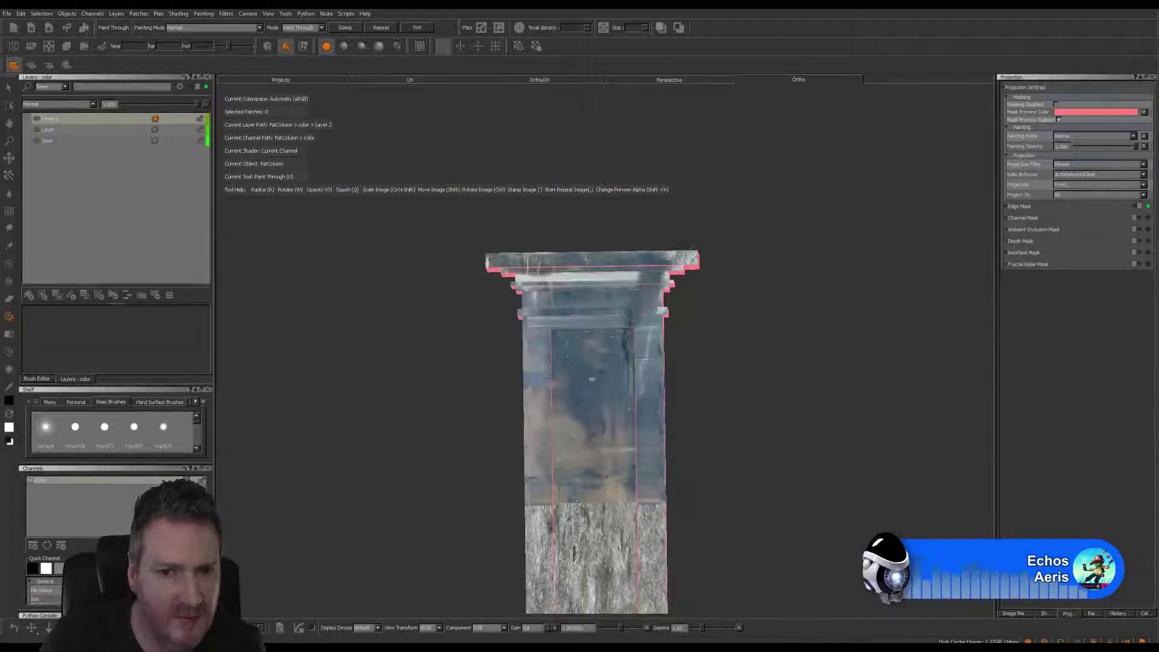
{"action": "mouse_move", "coordinate": [635, 285]}
{"action": "left_mouse_down"}
{"action": "mouse_move", "coordinate": [525, 278]}
{"action": "mouse_move", "coordinate": [540, 362]}
{"action": "mouse_move", "coordinate": [567, 356]}
{"action": "left_mouse_up"}
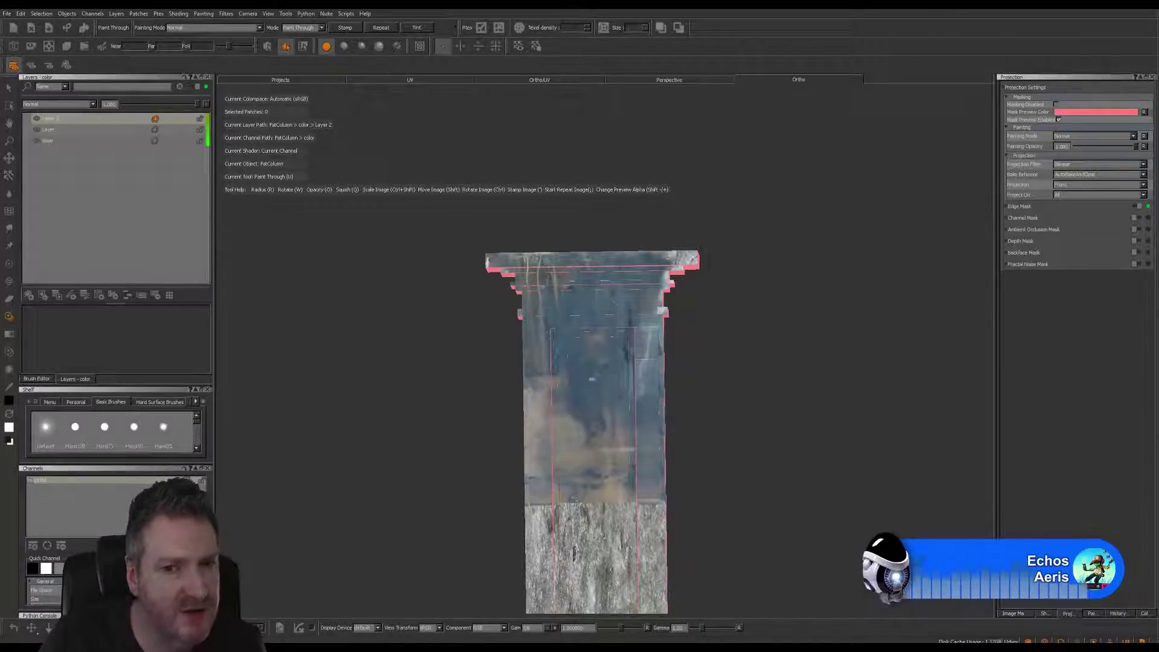
{"action": "left_click_drag", "start_coordinate": [646, 341], "coordinate": [660, 384]}
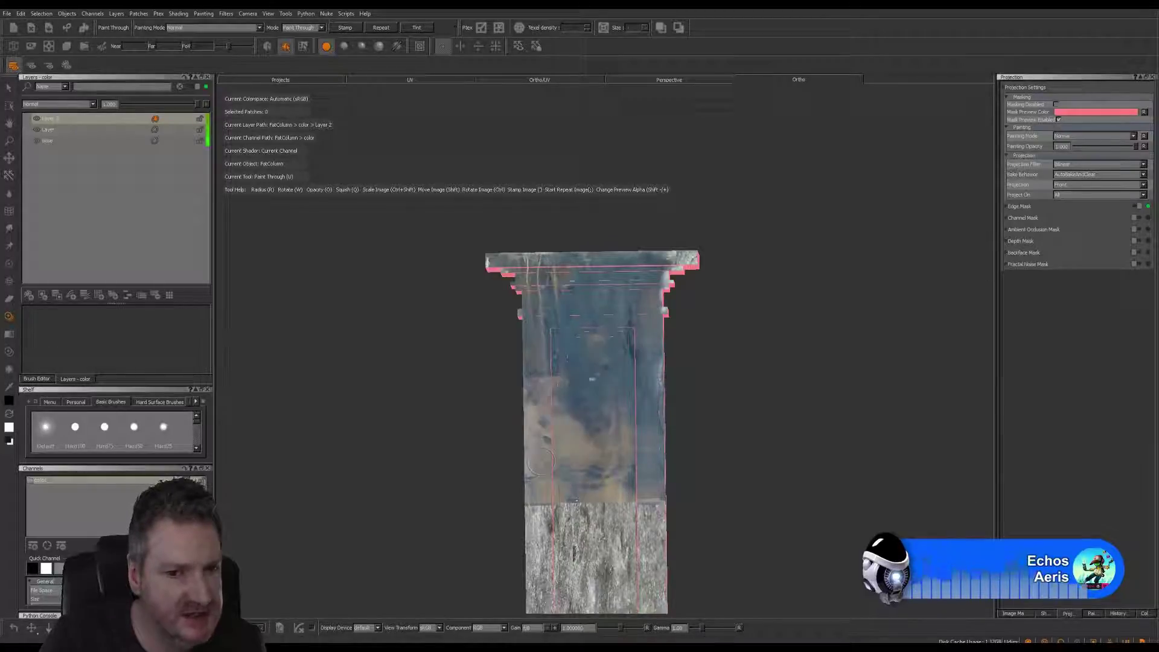
{"action": "left_click_drag", "start_coordinate": [541, 462], "coordinate": [543, 416]}
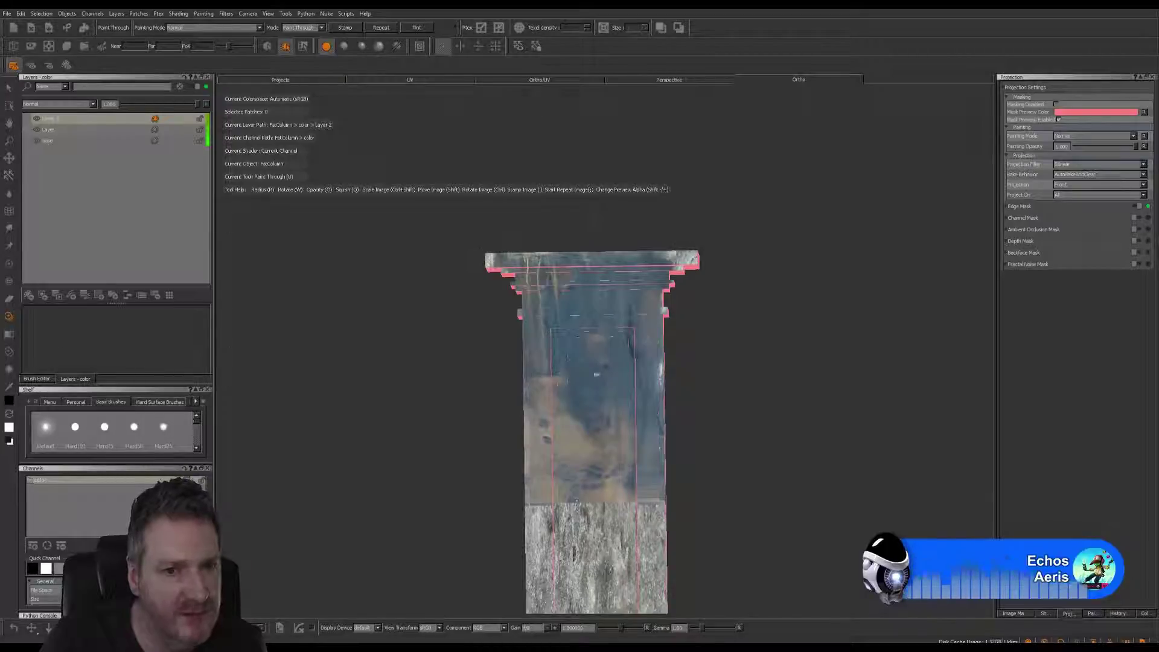
{"action": "left_click_drag", "start_coordinate": [692, 229], "coordinate": [701, 234]}
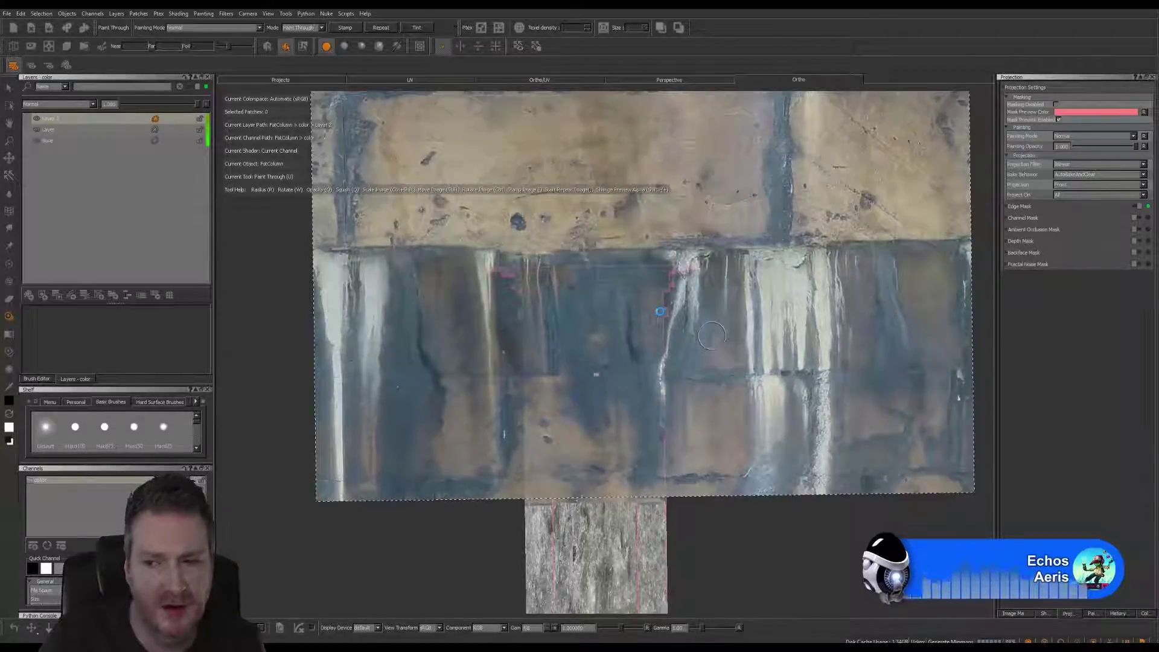
{"action": "left_click", "coordinate": [661, 312]}
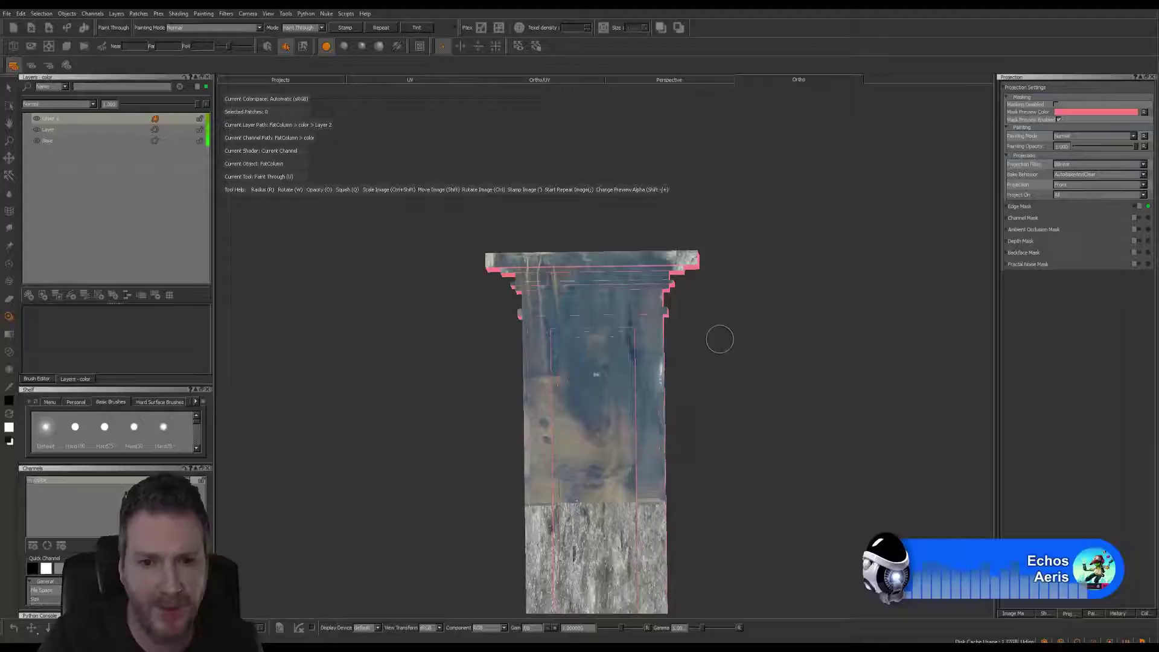
Paint the thin drip streaks through onto the capital above the bright white panel on the next column face.
{"action": "mouse_move", "coordinate": [719, 337]}
{"action": "left_mouse_down", "text": "alt"}
{"action": "mouse_move", "coordinate": [831, 336]}
{"action": "mouse_move", "coordinate": [732, 365]}
{"action": "mouse_move", "coordinate": [707, 359]}
{"action": "mouse_move", "coordinate": [738, 363]}
{"action": "left_mouse_up", "text": "alt"}
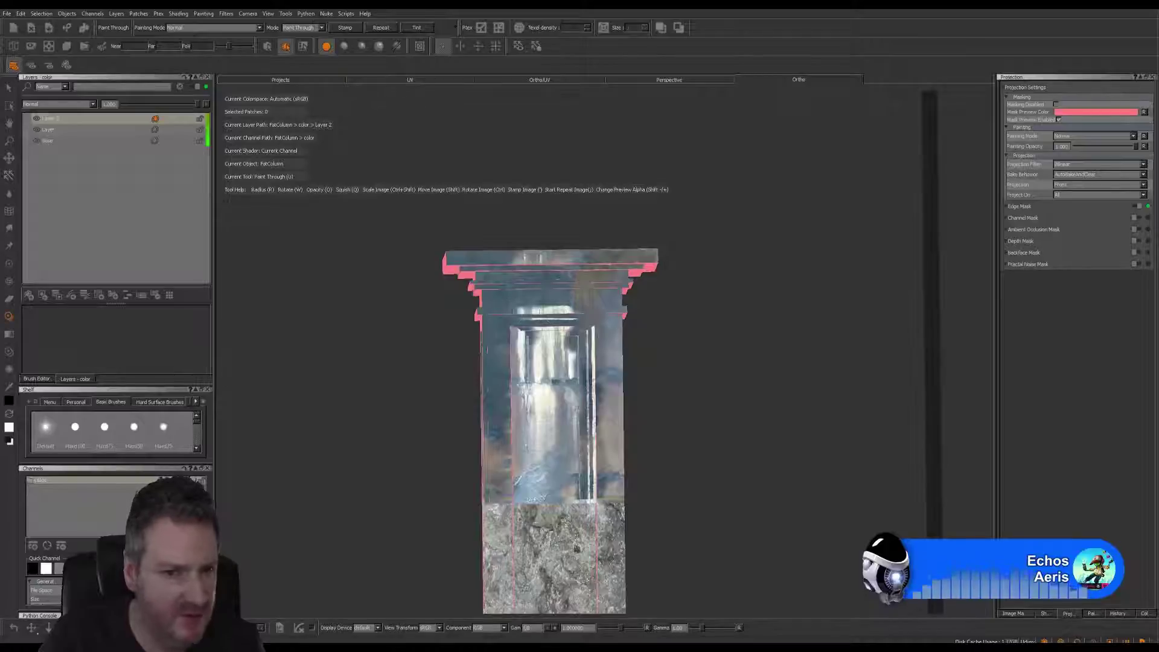
{"action": "left_click_drag", "start_coordinate": [637, 342], "coordinate": [633, 346], "text": "alt"}
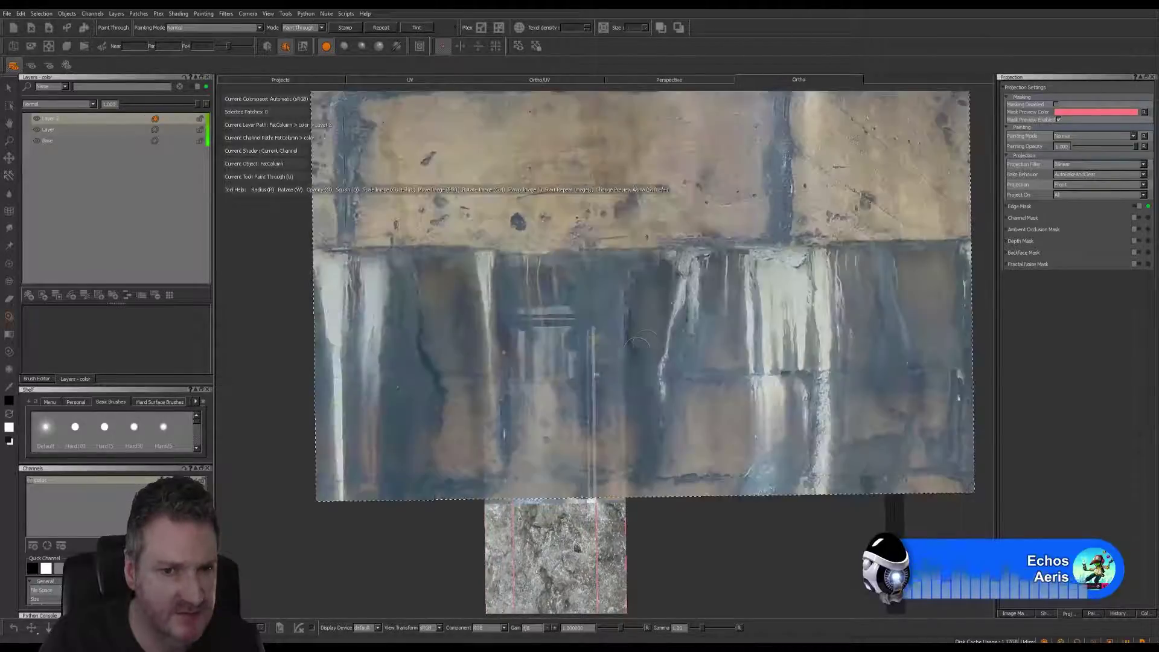
{"action": "left_click_drag", "start_coordinate": [573, 312], "coordinate": [539, 307]}
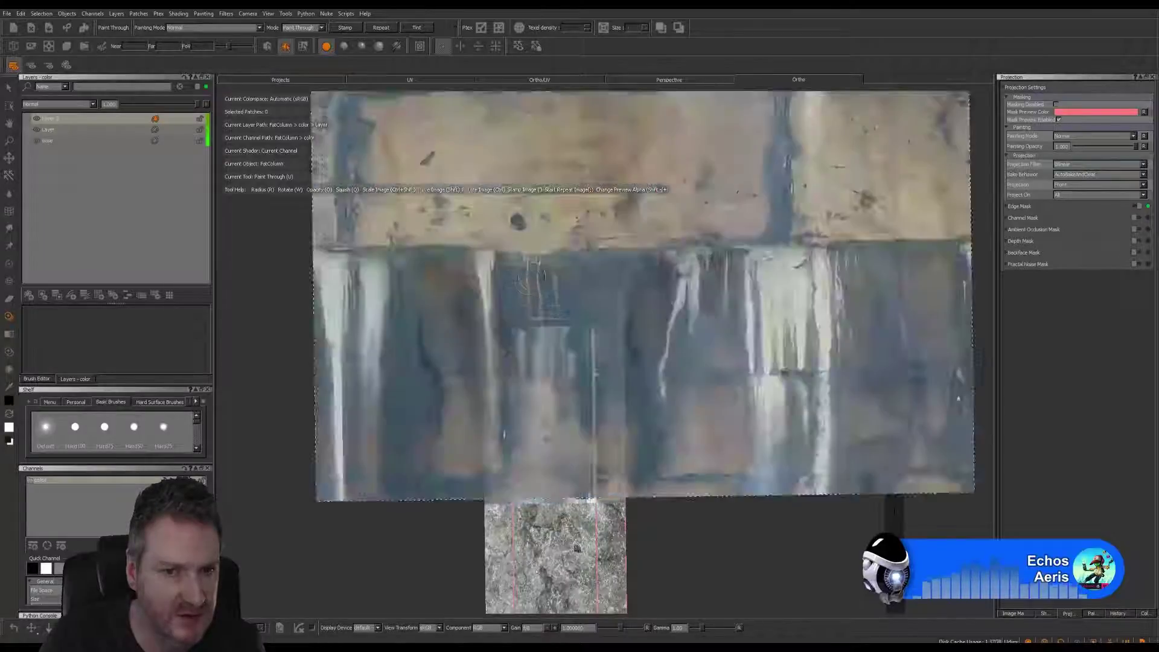
{"action": "left_click_drag", "start_coordinate": [539, 284], "coordinate": [530, 259]}
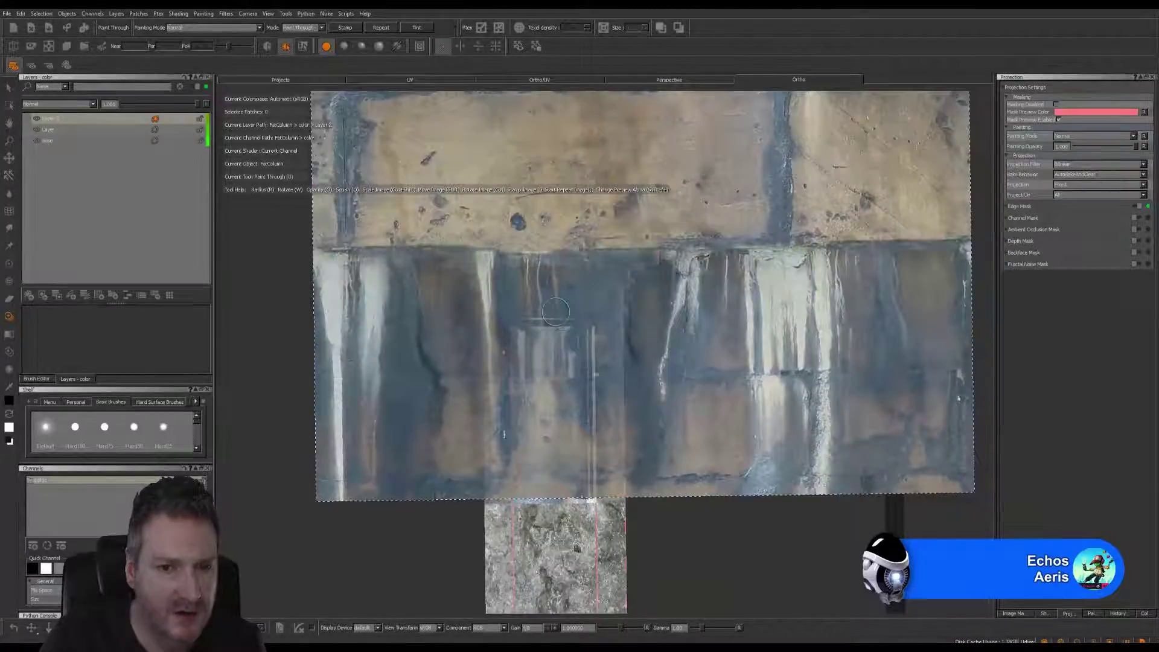
{"action": "mouse_move", "coordinate": [556, 312]}
{"action": "left_mouse_down"}
{"action": "mouse_move", "coordinate": [523, 312]}
{"action": "mouse_move", "coordinate": [555, 325]}
{"action": "mouse_move", "coordinate": [545, 366]}
{"action": "left_mouse_up"}
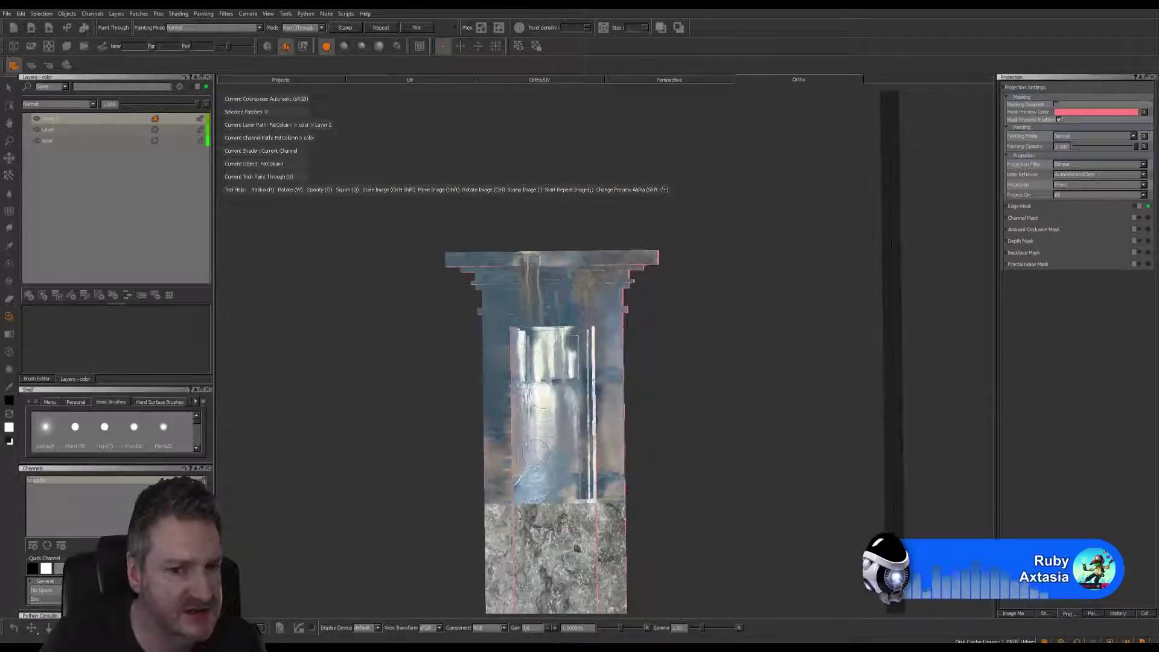
Align the image's white drip with the column's front corner, paint it down from the capital along the shaft, and bake it.
{"action": "mouse_move", "coordinate": [651, 359]}
{"action": "middle_mouse_down"}
{"action": "mouse_move", "coordinate": [789, 359]}
{"action": "mouse_move", "coordinate": [670, 352]}
{"action": "mouse_move", "coordinate": [650, 339]}
{"action": "middle_mouse_up"}
{"action": "mouse_move", "coordinate": [649, 339]}
{"action": "left_mouse_down", "text": "alt"}
{"action": "mouse_move", "coordinate": [646, 326]}
{"action": "mouse_move", "coordinate": [714, 339]}
{"action": "mouse_move", "coordinate": [680, 355]}
{"action": "mouse_move", "coordinate": [712, 357]}
{"action": "mouse_move", "coordinate": [657, 360]}
{"action": "mouse_move", "coordinate": [641, 357]}
{"action": "mouse_move", "coordinate": [794, 360]}
{"action": "mouse_move", "coordinate": [713, 375]}
{"action": "mouse_move", "coordinate": [743, 381]}
{"action": "mouse_move", "coordinate": [735, 375]}
{"action": "mouse_move", "coordinate": [762, 368]}
{"action": "mouse_move", "coordinate": [742, 383]}
{"action": "left_mouse_up", "text": "alt"}
{"action": "mouse_move", "coordinate": [562, 405]}
{"action": "left_mouse_down", "text": "alt"}
{"action": "mouse_move", "coordinate": [582, 373]}
{"action": "mouse_move", "coordinate": [542, 422]}
{"action": "left_mouse_up", "text": "alt"}
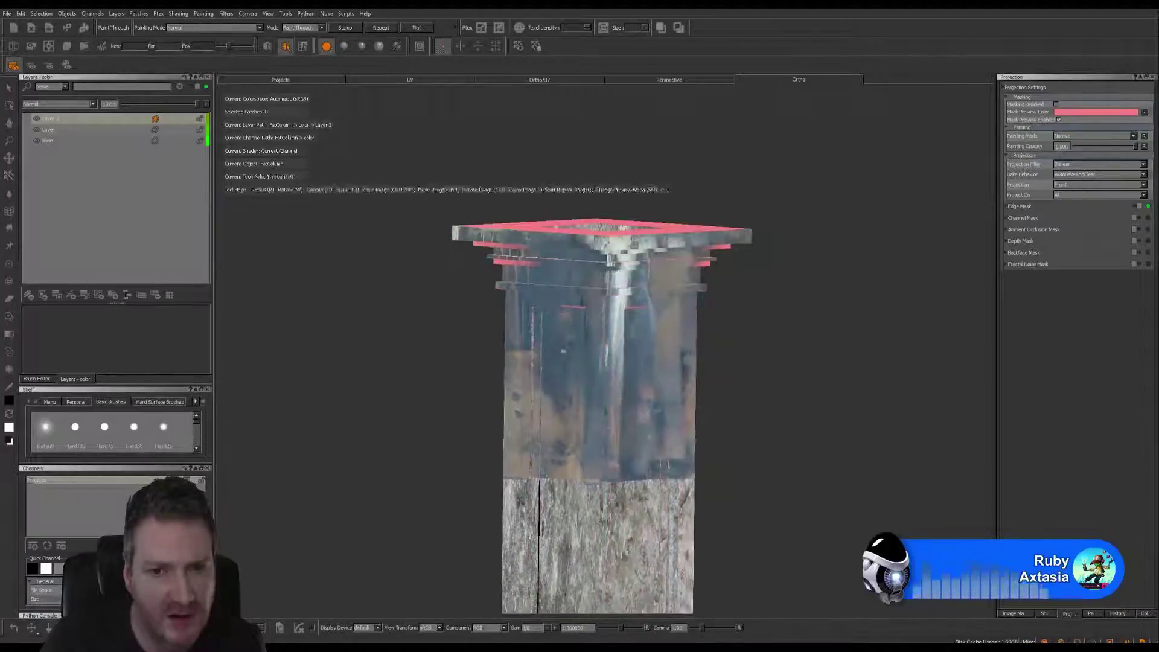
{"action": "left_click_drag", "start_coordinate": [712, 403], "coordinate": [725, 391], "text": "alt"}
{"action": "left_click_drag", "start_coordinate": [549, 380], "coordinate": [530, 397], "text": "alt"}
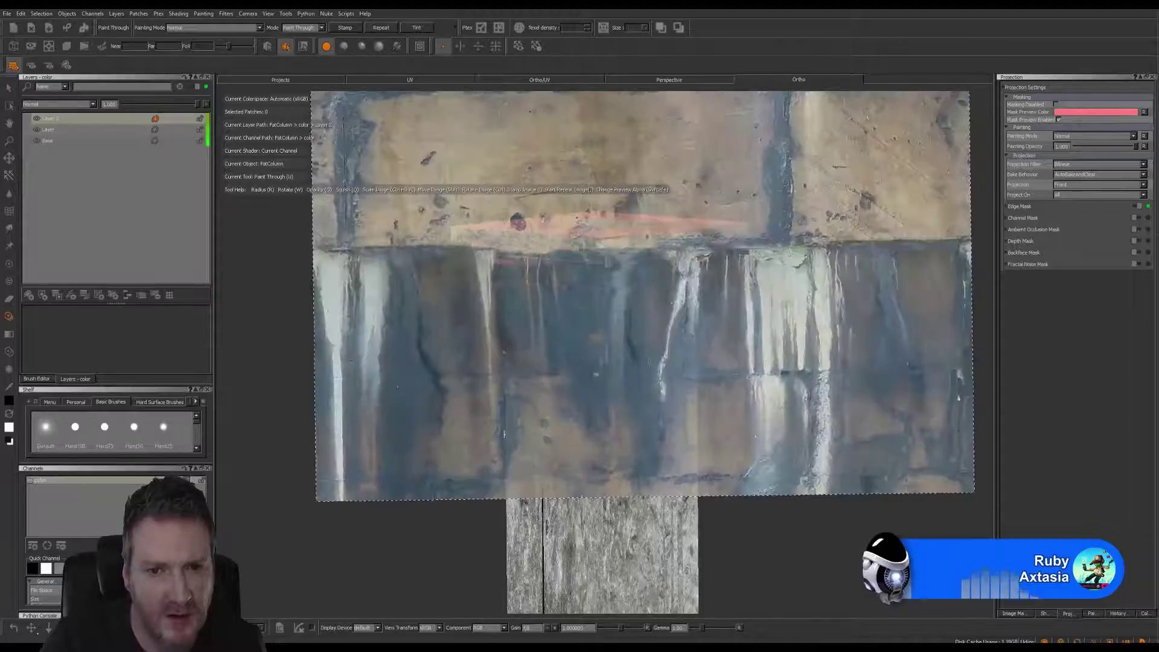
{"action": "left_click_drag", "start_coordinate": [561, 337], "coordinate": [688, 332], "text": "shift"}
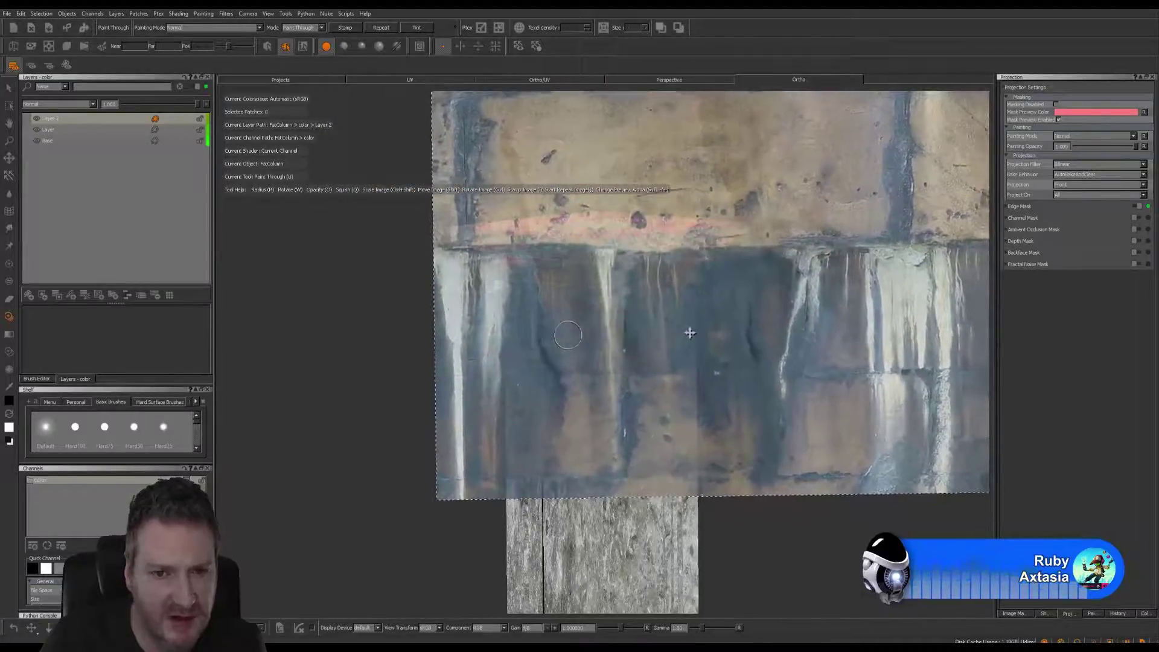
{"action": "left_click_drag", "start_coordinate": [619, 256], "coordinate": [607, 269]}
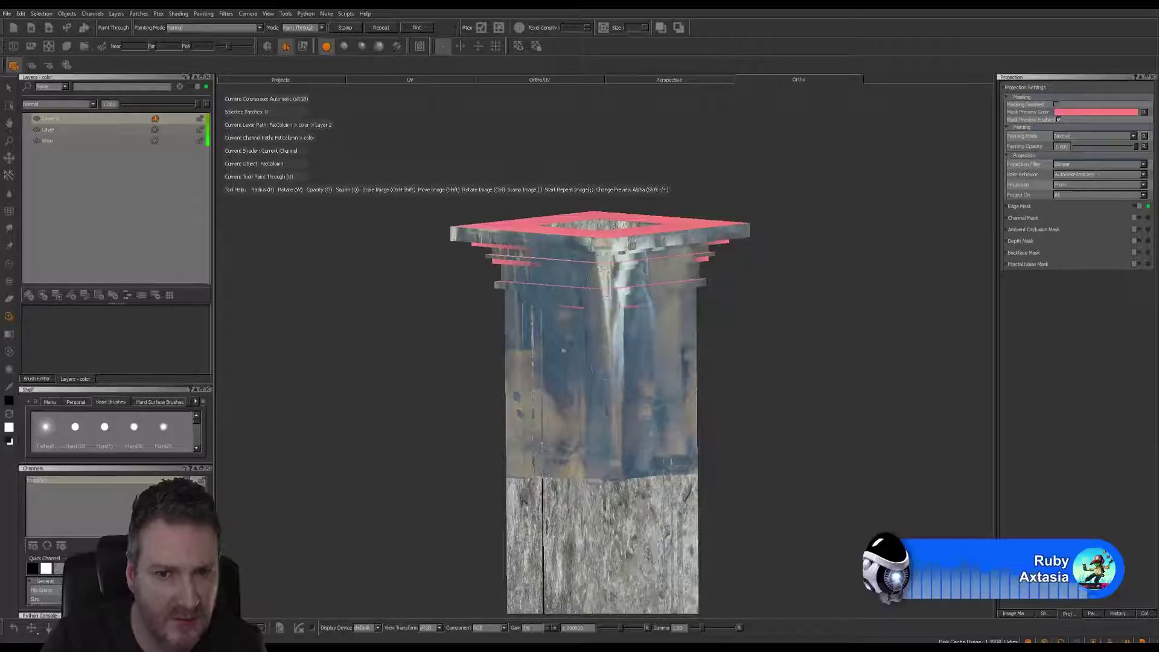
{"action": "left_click_drag", "start_coordinate": [604, 364], "coordinate": [611, 404]}
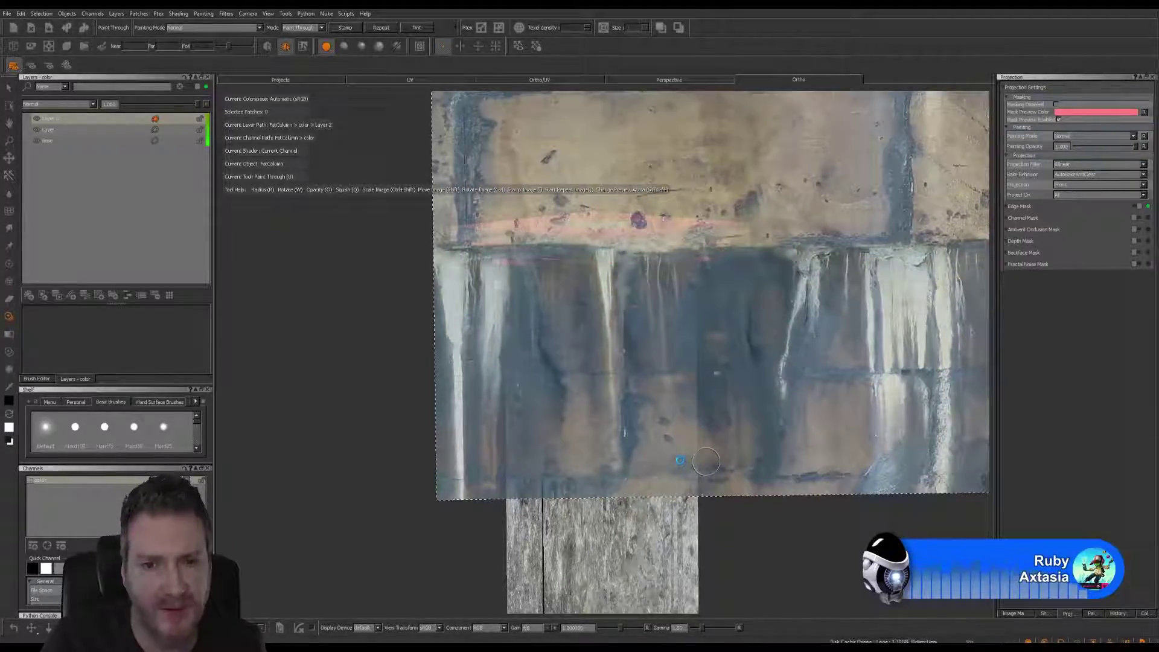
{"action": "left_click", "coordinate": [680, 460]}
Move and slightly rotate the paint image to set its tan brickwork over the bare lower half of the white-panelled face, and paint it through.
{"action": "mouse_move", "coordinate": [723, 365]}
{"action": "left_mouse_down", "text": "alt"}
{"action": "mouse_move", "coordinate": [839, 352]}
{"action": "mouse_move", "coordinate": [688, 364]}
{"action": "mouse_move", "coordinate": [712, 344]}
{"action": "mouse_move", "coordinate": [670, 363]}
{"action": "mouse_move", "coordinate": [880, 360]}
{"action": "mouse_move", "coordinate": [598, 391]}
{"action": "left_mouse_up", "text": "alt"}
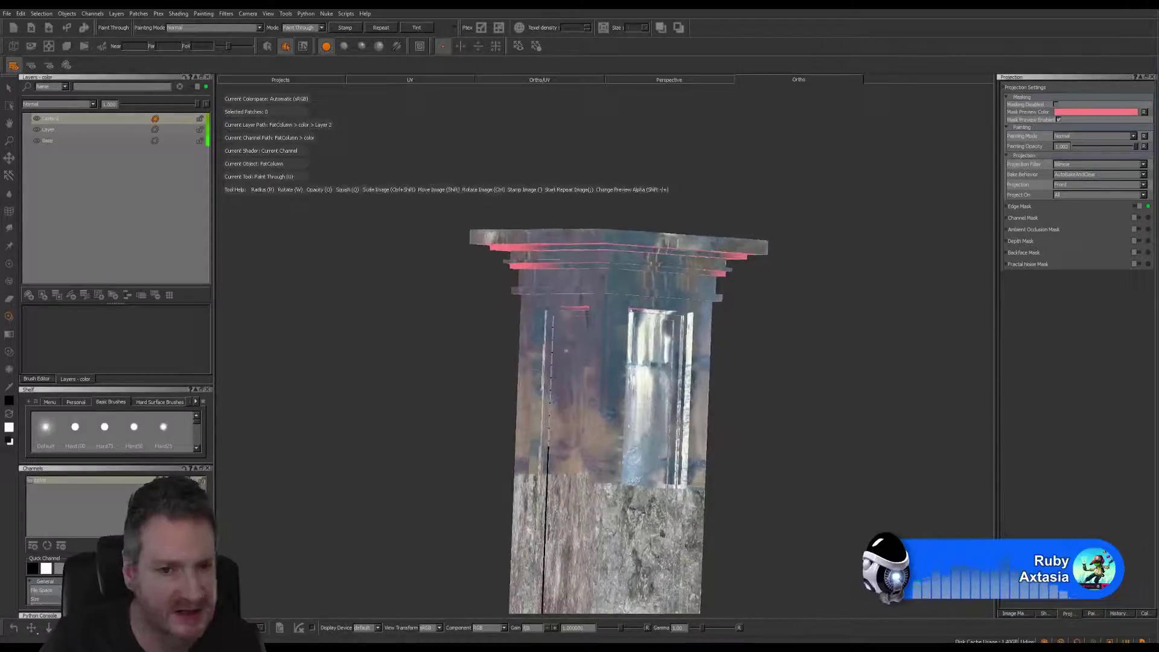
{"action": "middle_click_drag", "start_coordinate": [531, 393], "coordinate": [520, 296], "text": "alt"}
{"action": "mouse_move", "coordinate": [520, 296]}
{"action": "left_mouse_down", "text": "alt"}
{"action": "mouse_move", "coordinate": [482, 291]}
{"action": "mouse_move", "coordinate": [544, 290]}
{"action": "left_mouse_up", "text": "alt"}
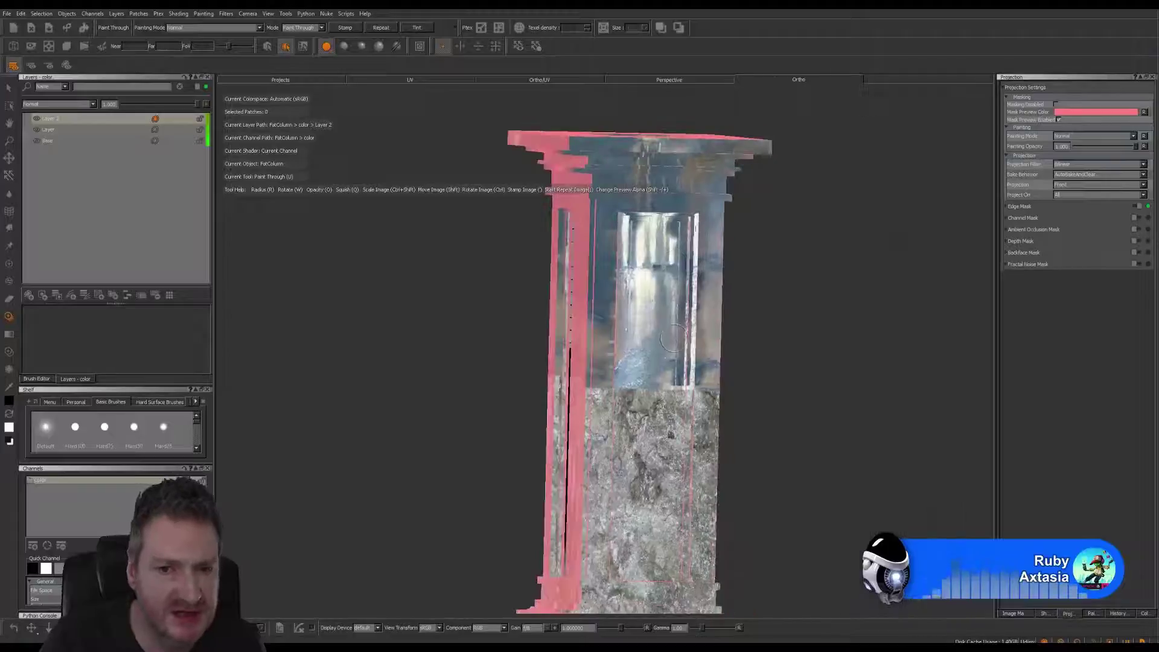
{"action": "mouse_move", "coordinate": [636, 429]}
{"action": "left_mouse_down", "text": "alt"}
{"action": "mouse_move", "coordinate": [530, 381]}
{"action": "mouse_move", "coordinate": [552, 356]}
{"action": "left_mouse_up", "text": "alt"}
{"action": "middle_click_drag", "start_coordinate": [551, 357], "coordinate": [426, 432], "text": "alt"}
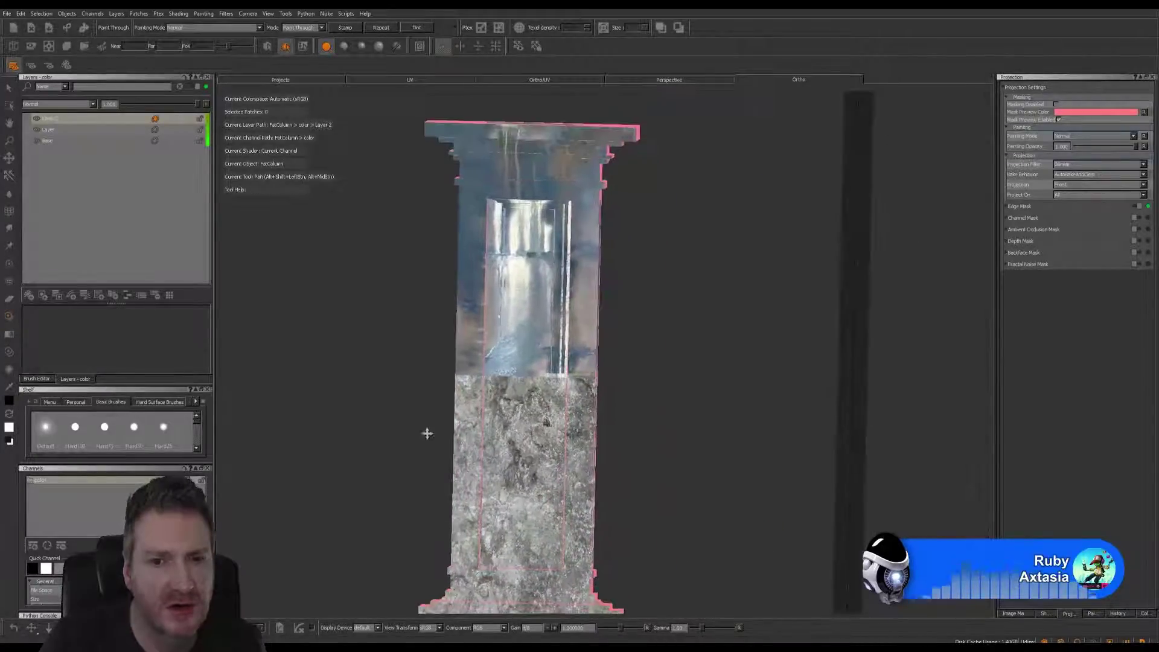
{"action": "left_click_drag", "start_coordinate": [589, 389], "coordinate": [484, 420], "text": "alt"}
{"action": "middle_click_drag", "start_coordinate": [484, 419], "coordinate": [516, 389], "text": "alt"}
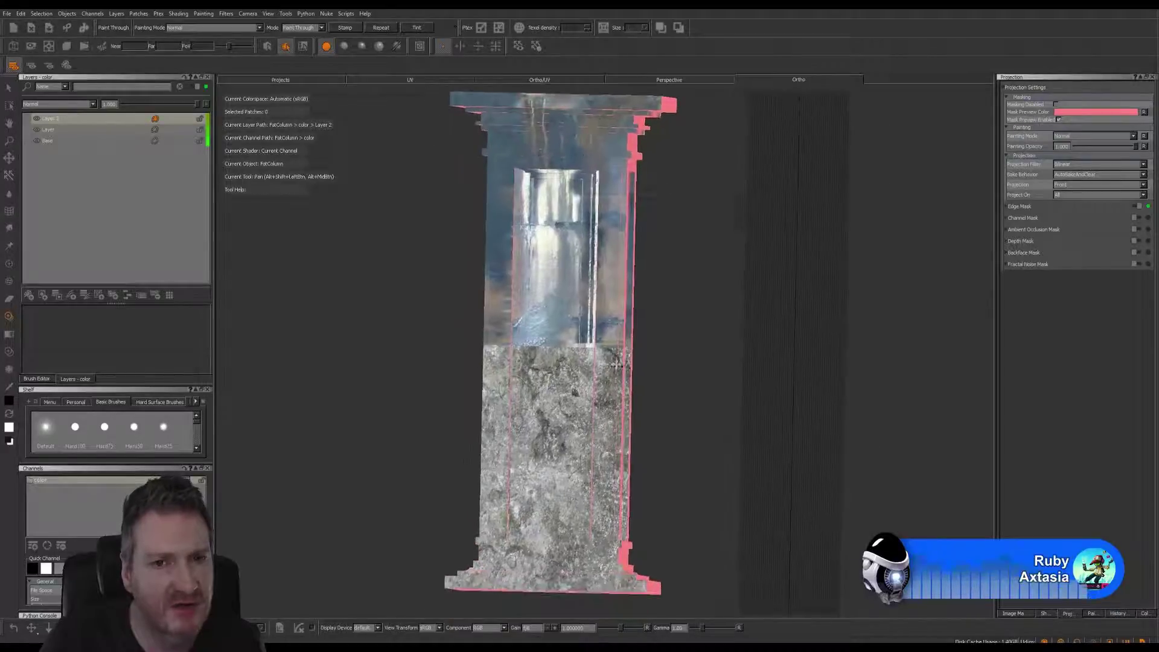
{"action": "left_click_drag", "start_coordinate": [526, 390], "coordinate": [566, 416], "text": "alt"}
{"action": "left_click_drag", "start_coordinate": [631, 431], "coordinate": [654, 425], "text": "alt"}
{"action": "middle_click_drag", "start_coordinate": [654, 424], "coordinate": [668, 422], "text": "alt"}
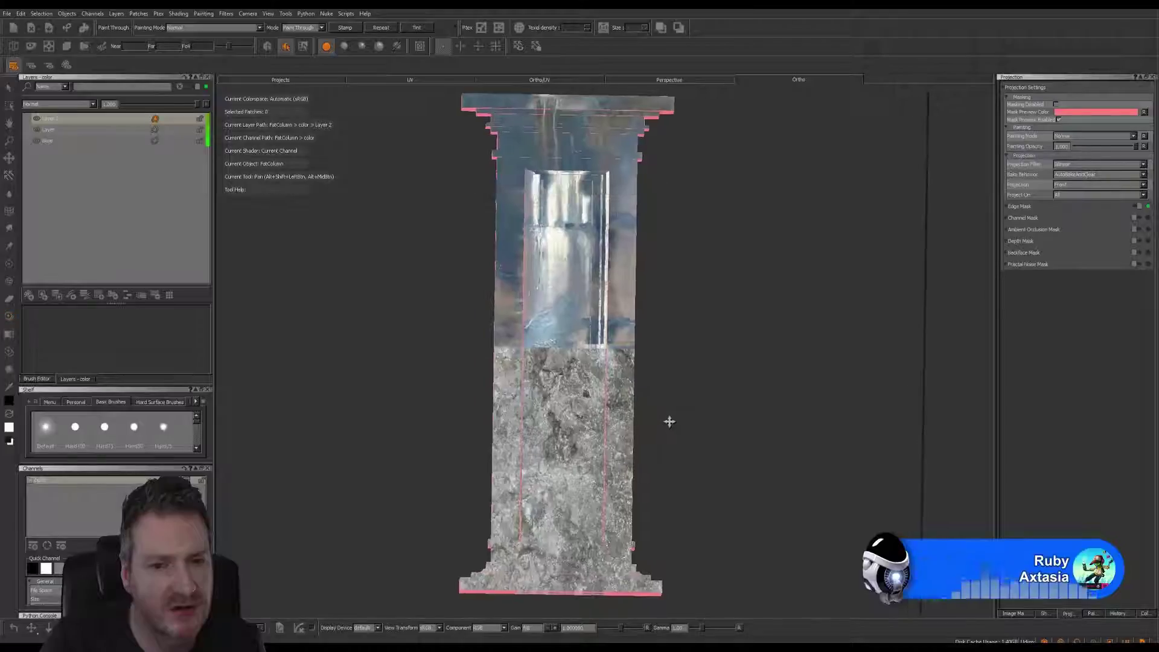
{"action": "left_click_drag", "start_coordinate": [753, 322], "coordinate": [704, 564], "text": "shift"}
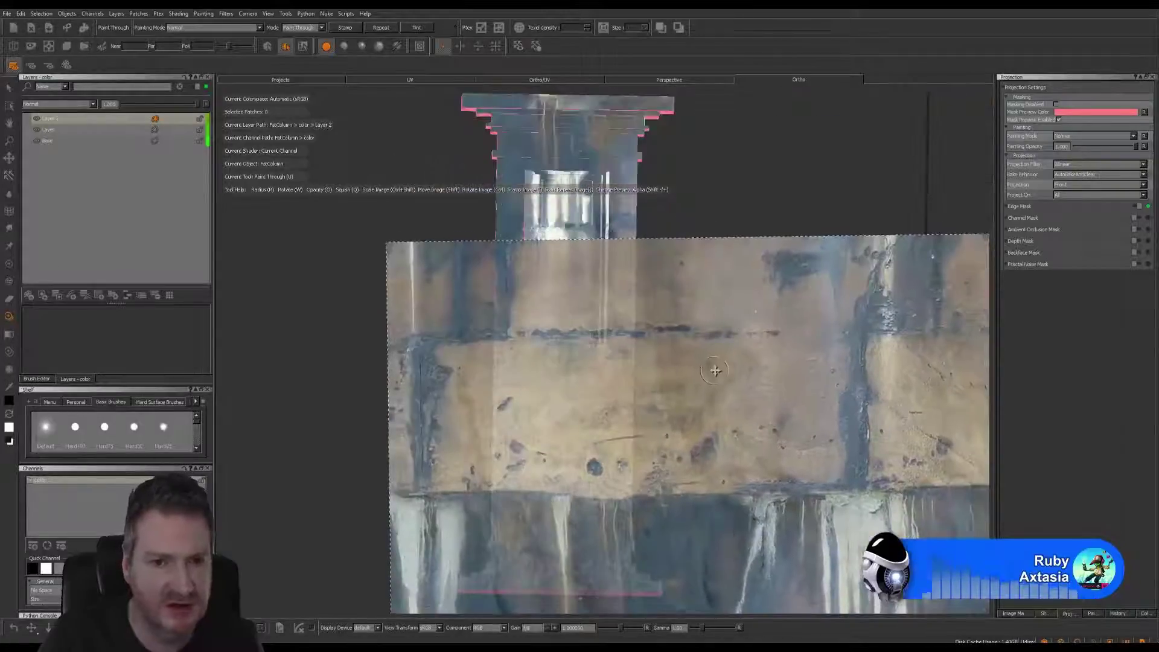
{"action": "mouse_move", "coordinate": [752, 359]}
{"action": "left_mouse_down", "text": "shift"}
{"action": "mouse_move", "coordinate": [732, 453]}
{"action": "mouse_move", "coordinate": [694, 445]}
{"action": "mouse_move", "coordinate": [672, 463]}
{"action": "left_mouse_up", "text": "shift"}
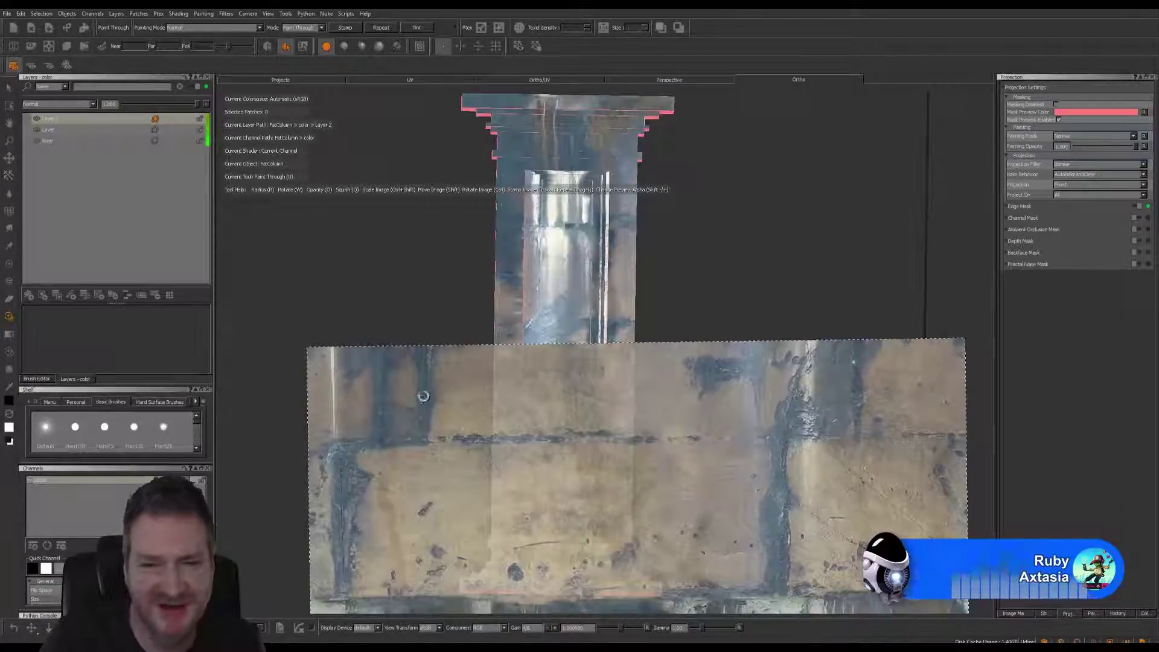
{"action": "left_click_drag", "start_coordinate": [352, 398], "coordinate": [361, 391], "text": "ctrl"}
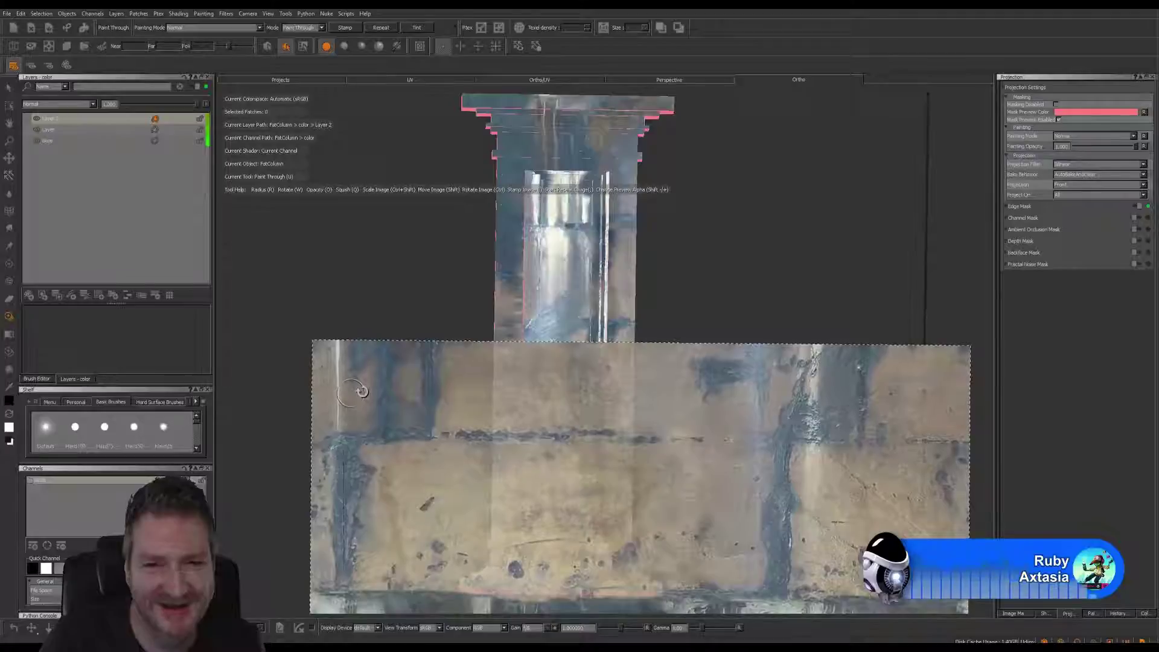
{"action": "mouse_move", "coordinate": [724, 417]}
{"action": "left_mouse_down", "text": "shift"}
{"action": "mouse_move", "coordinate": [720, 442]}
{"action": "mouse_move", "coordinate": [719, 418]}
{"action": "left_mouse_up", "text": "shift"}
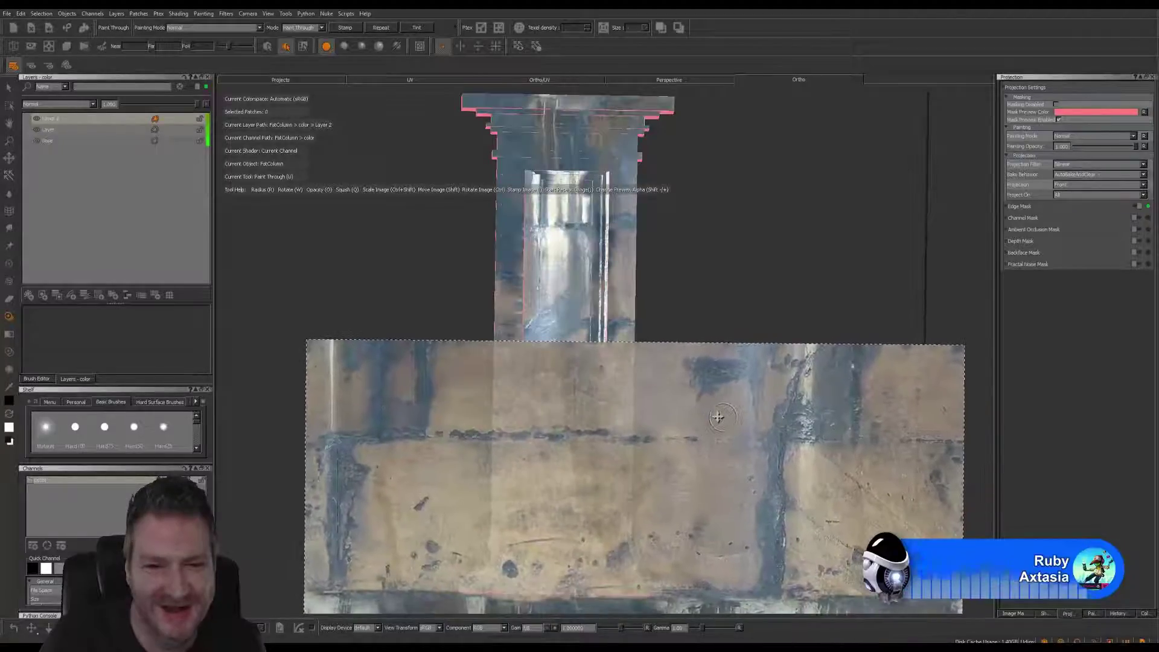
{"action": "mouse_move", "coordinate": [501, 357]}
{"action": "left_mouse_down"}
{"action": "mouse_move", "coordinate": [615, 355]}
{"action": "mouse_move", "coordinate": [628, 383]}
{"action": "mouse_move", "coordinate": [471, 396]}
{"action": "left_mouse_up"}
{"action": "mouse_move", "coordinate": [531, 422]}
{"action": "left_mouse_down"}
{"action": "mouse_move", "coordinate": [621, 419]}
{"action": "mouse_move", "coordinate": [507, 446]}
{"action": "mouse_move", "coordinate": [622, 481]}
{"action": "mouse_move", "coordinate": [627, 507]}
{"action": "mouse_move", "coordinate": [471, 535]}
{"action": "mouse_move", "coordinate": [610, 581]}
{"action": "left_mouse_up"}
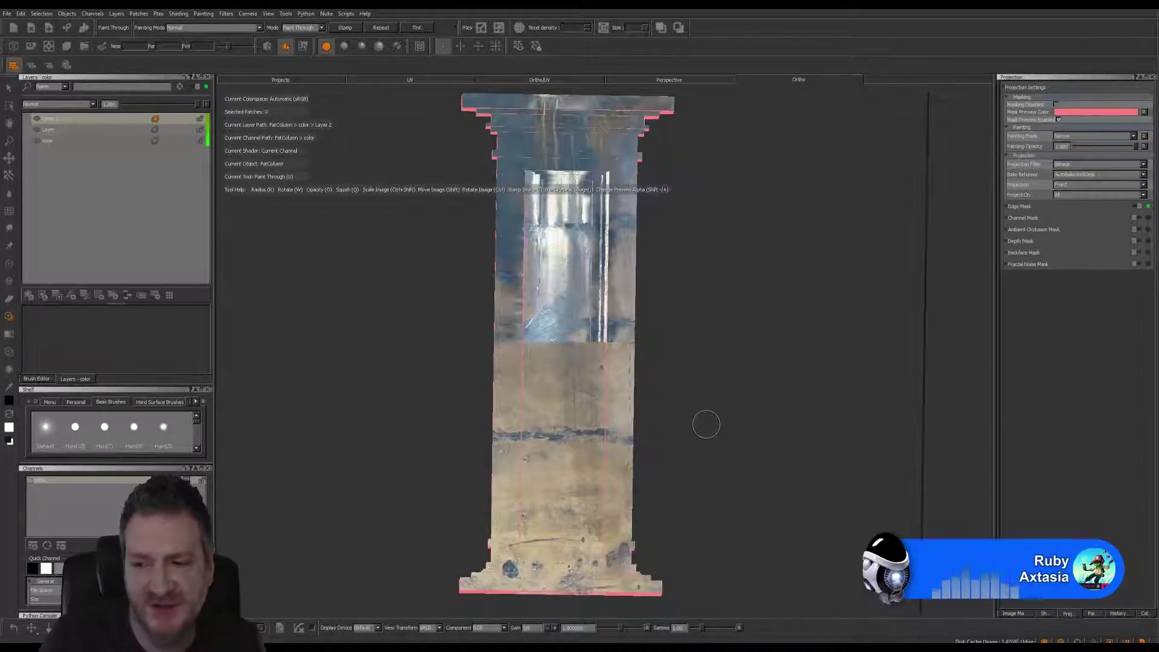
Shift the paint image over the bare lower shaft of the adjoining face so a different stretch of tan brickwork covers it.
{"action": "mouse_move", "coordinate": [703, 388]}
{"action": "left_mouse_down", "text": "alt"}
{"action": "mouse_move", "coordinate": [797, 383]}
{"action": "mouse_move", "coordinate": [699, 389]}
{"action": "mouse_move", "coordinate": [715, 388]}
{"action": "mouse_move", "coordinate": [652, 417]}
{"action": "left_mouse_up", "text": "alt"}
{"action": "key", "text": "u"}
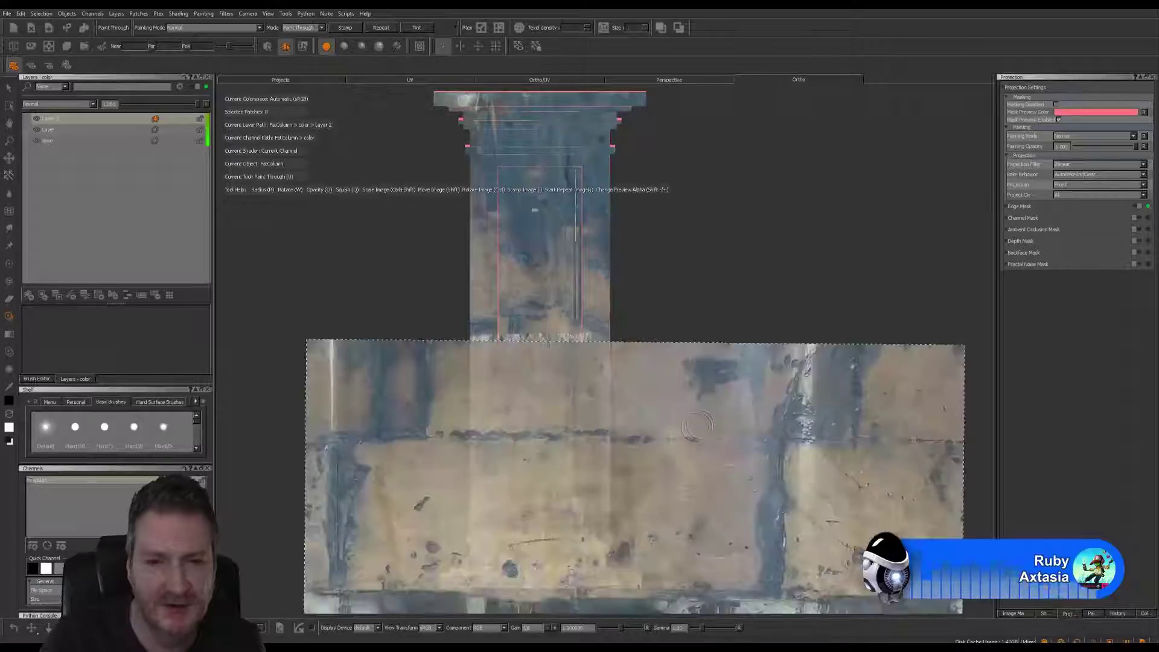
{"action": "left_click_drag", "start_coordinate": [756, 442], "coordinate": [751, 429], "text": "shift"}
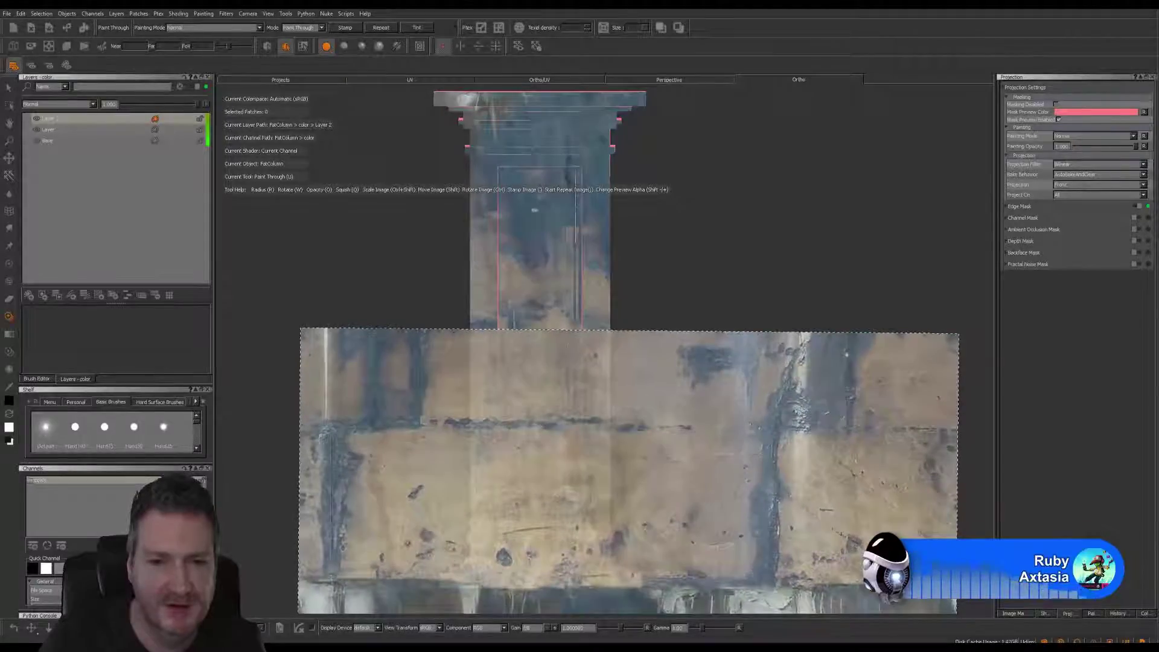
{"action": "mouse_move", "coordinate": [579, 332]}
{"action": "left_mouse_down"}
{"action": "mouse_move", "coordinate": [595, 334]}
{"action": "mouse_move", "coordinate": [506, 335]}
{"action": "left_mouse_up"}
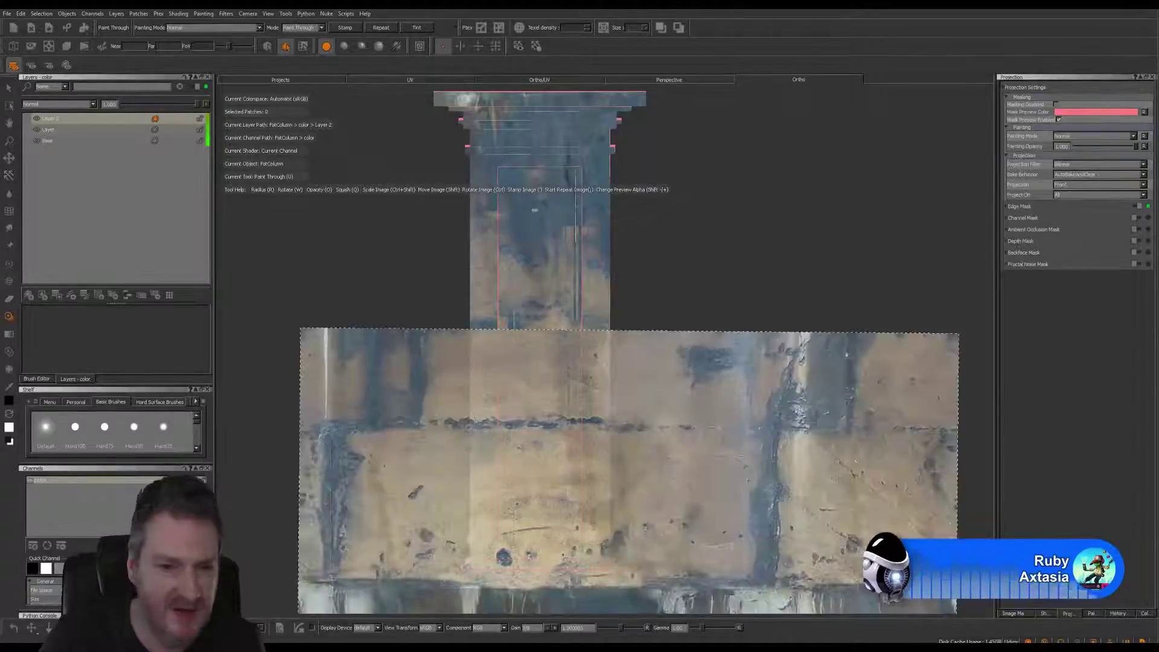
{"action": "left_click_drag", "start_coordinate": [768, 458], "coordinate": [664, 457], "text": "shift"}
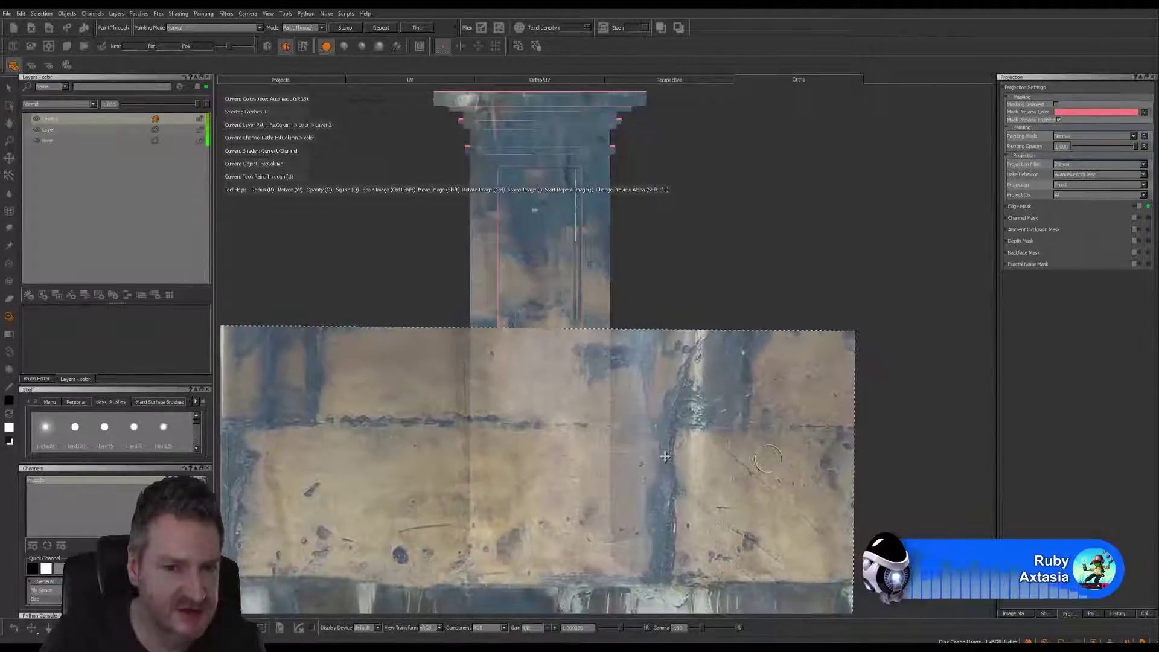
{"action": "mouse_move", "coordinate": [595, 359]}
{"action": "left_mouse_down"}
{"action": "mouse_move", "coordinate": [574, 335]}
{"action": "mouse_move", "coordinate": [537, 345]}
{"action": "mouse_move", "coordinate": [576, 378]}
{"action": "left_mouse_up"}
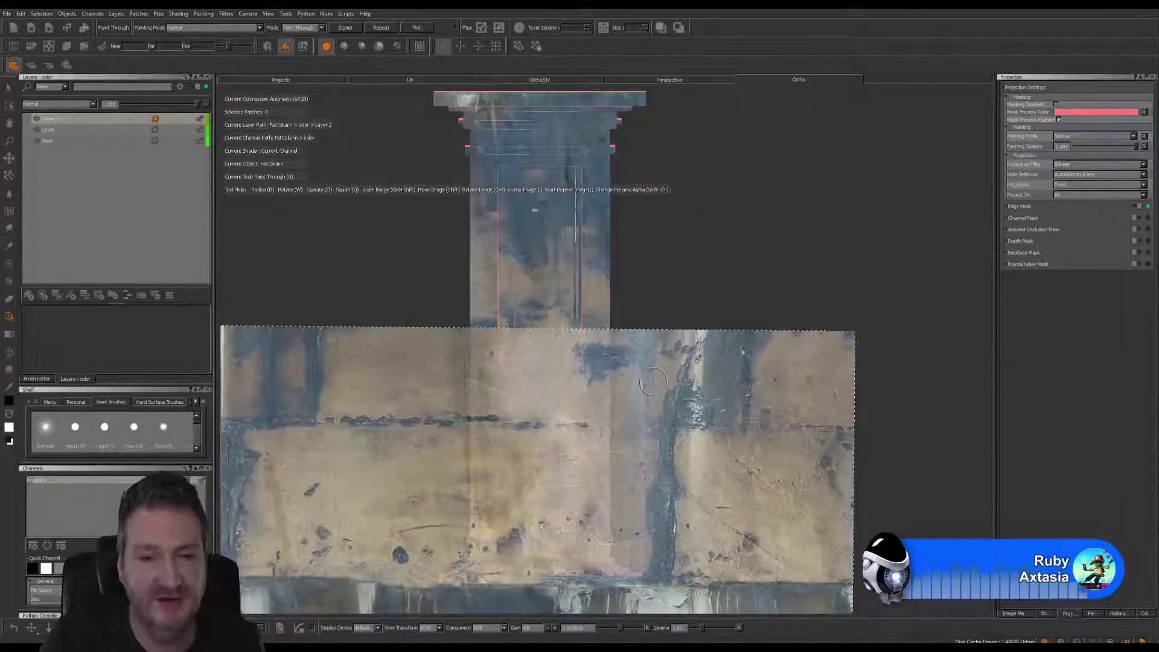
Align the image with the bare lower half of the face with the white corner drip and paint its tan brickwork and blue patch through.
{"action": "mouse_move", "coordinate": [636, 375]}
{"action": "middle_mouse_down"}
{"action": "mouse_move", "coordinate": [782, 385]}
{"action": "mouse_move", "coordinate": [751, 362]}
{"action": "mouse_move", "coordinate": [654, 335]}
{"action": "middle_mouse_up"}
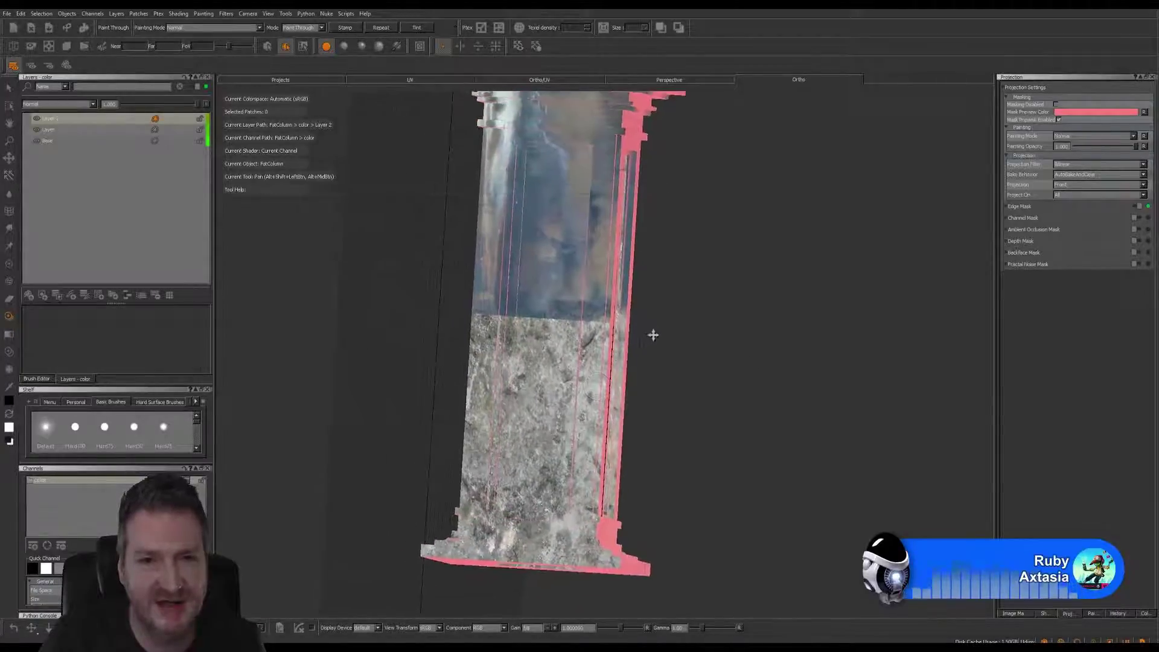
{"action": "mouse_move", "coordinate": [653, 335]}
{"action": "left_mouse_down", "text": "alt"}
{"action": "mouse_move", "coordinate": [764, 313]}
{"action": "mouse_move", "coordinate": [655, 339]}
{"action": "mouse_move", "coordinate": [624, 368]}
{"action": "mouse_move", "coordinate": [664, 380]}
{"action": "left_mouse_up", "text": "alt"}
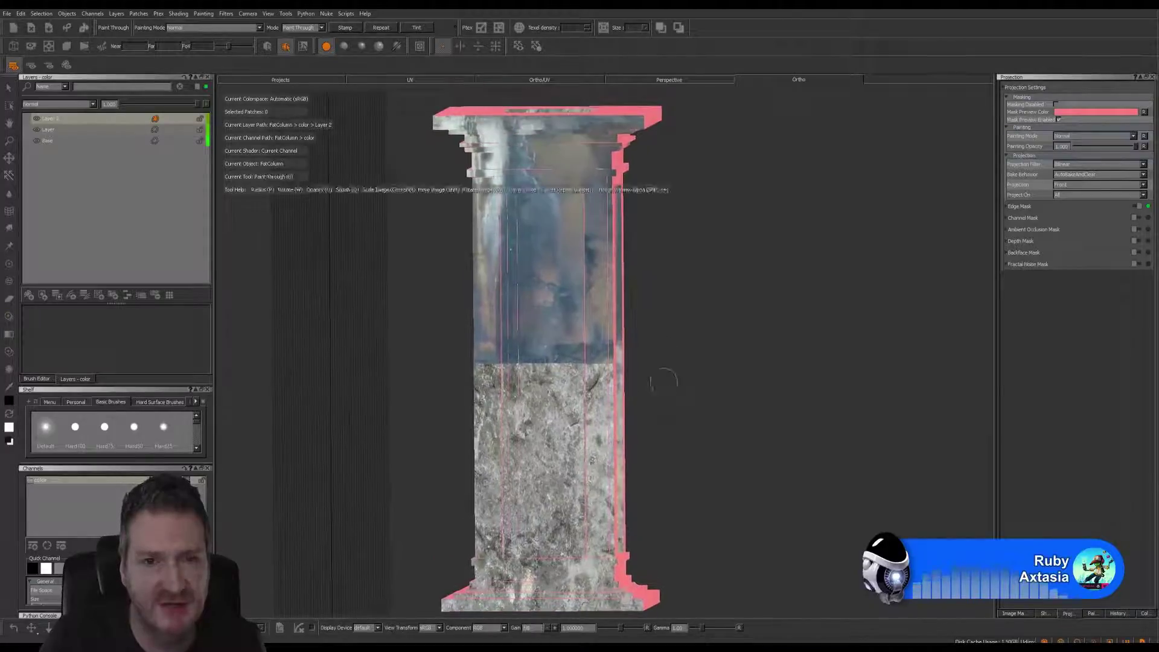
{"action": "left_click_drag", "start_coordinate": [422, 329], "coordinate": [424, 310], "text": "alt"}
{"action": "middle_click_drag", "start_coordinate": [694, 315], "coordinate": [739, 297], "text": "alt"}
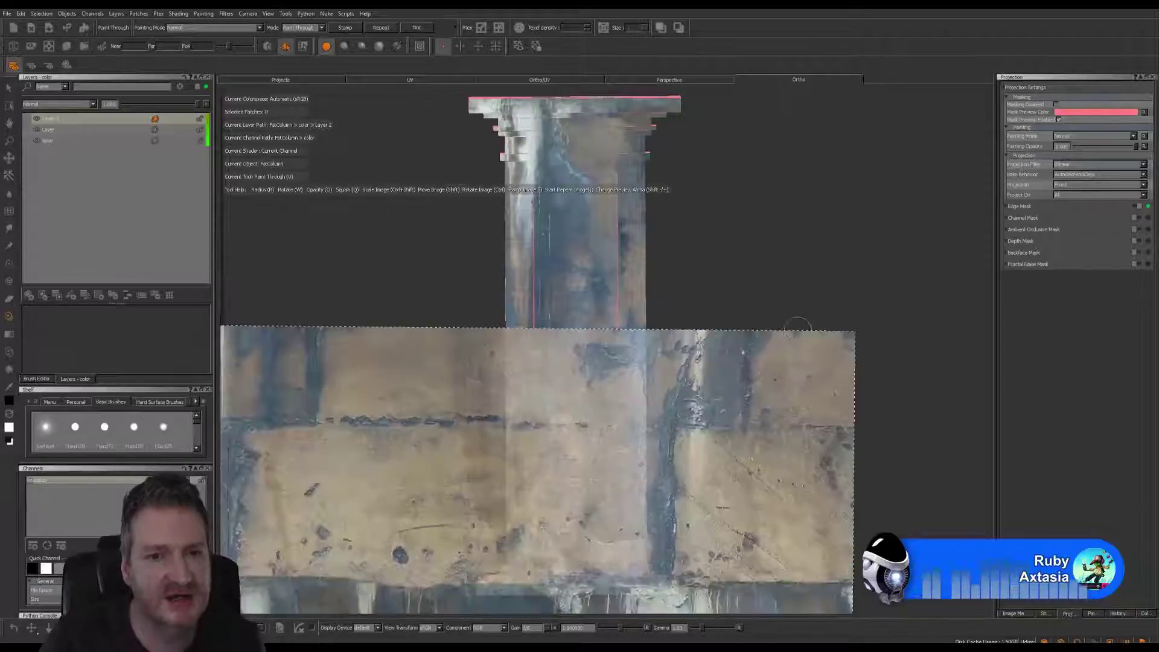
{"action": "mouse_move", "coordinate": [686, 409]}
{"action": "left_mouse_down", "text": "shift"}
{"action": "mouse_move", "coordinate": [702, 435]}
{"action": "mouse_move", "coordinate": [699, 424]}
{"action": "left_mouse_up", "text": "shift"}
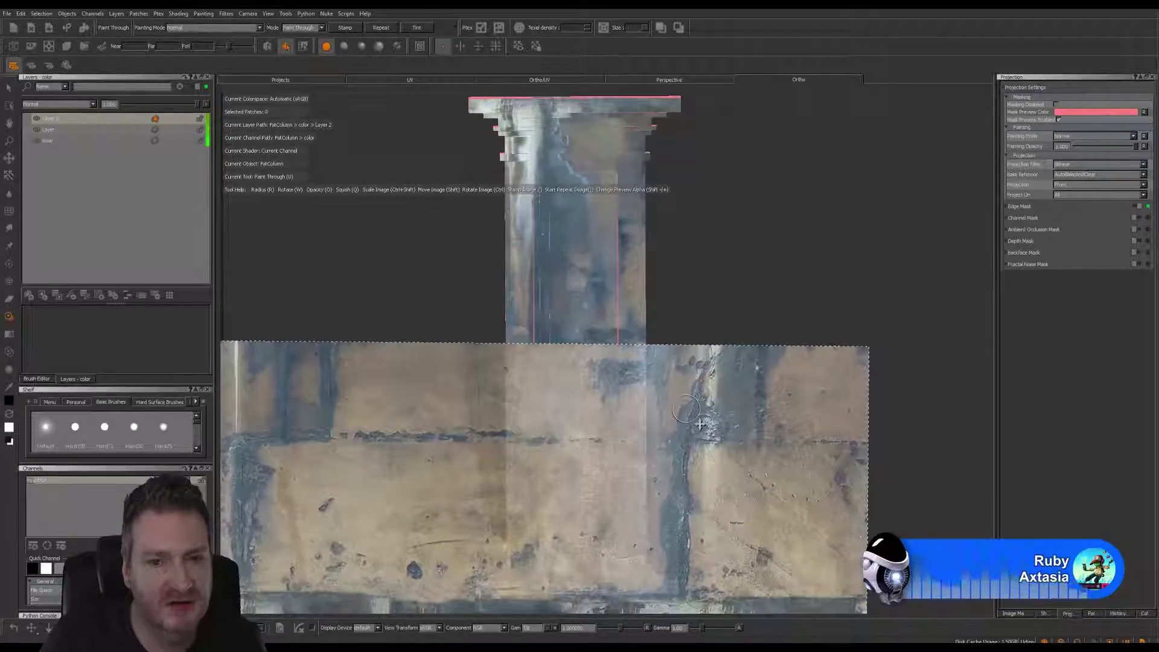
{"action": "mouse_move", "coordinate": [514, 356]}
{"action": "left_mouse_down"}
{"action": "mouse_move", "coordinate": [596, 354]}
{"action": "mouse_move", "coordinate": [531, 364]}
{"action": "mouse_move", "coordinate": [672, 383]}
{"action": "mouse_move", "coordinate": [520, 392]}
{"action": "mouse_move", "coordinate": [640, 412]}
{"action": "left_mouse_up"}
{"action": "left_click_drag", "start_coordinate": [457, 426], "coordinate": [690, 430]}
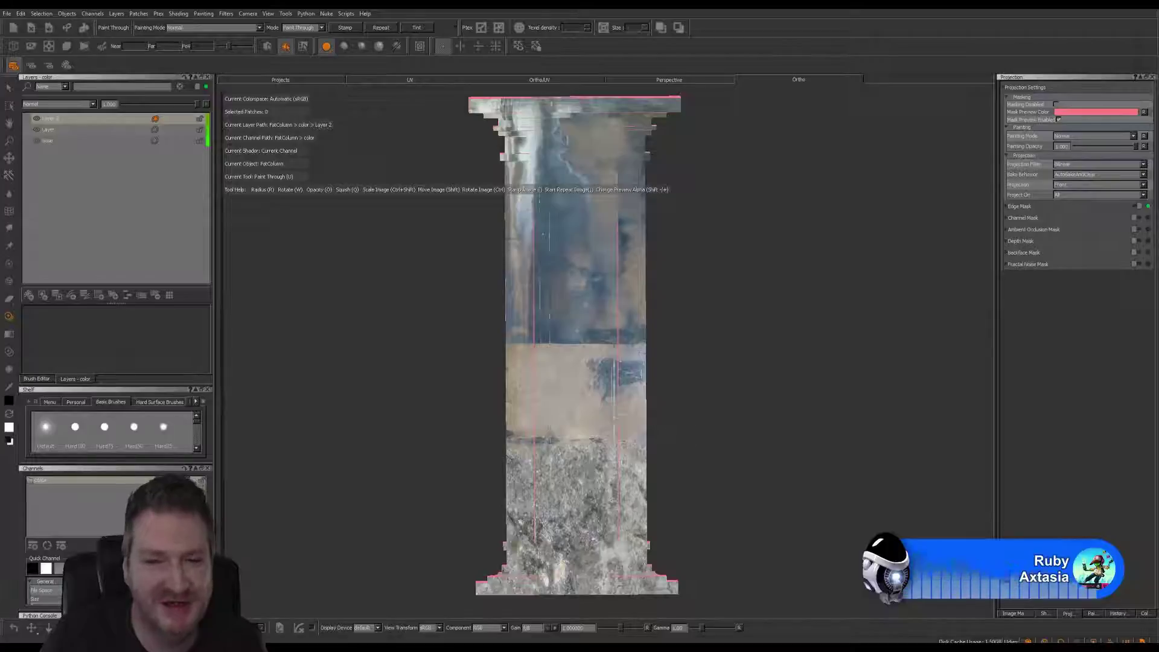
{"action": "mouse_move", "coordinate": [537, 442]}
{"action": "left_mouse_down"}
{"action": "mouse_move", "coordinate": [625, 463]}
{"action": "mouse_move", "coordinate": [532, 491]}
{"action": "mouse_move", "coordinate": [630, 512]}
{"action": "mouse_move", "coordinate": [519, 538]}
{"action": "mouse_move", "coordinate": [634, 564]}
{"action": "mouse_move", "coordinate": [495, 589]}
{"action": "mouse_move", "coordinate": [697, 588]}
{"action": "left_mouse_up"}
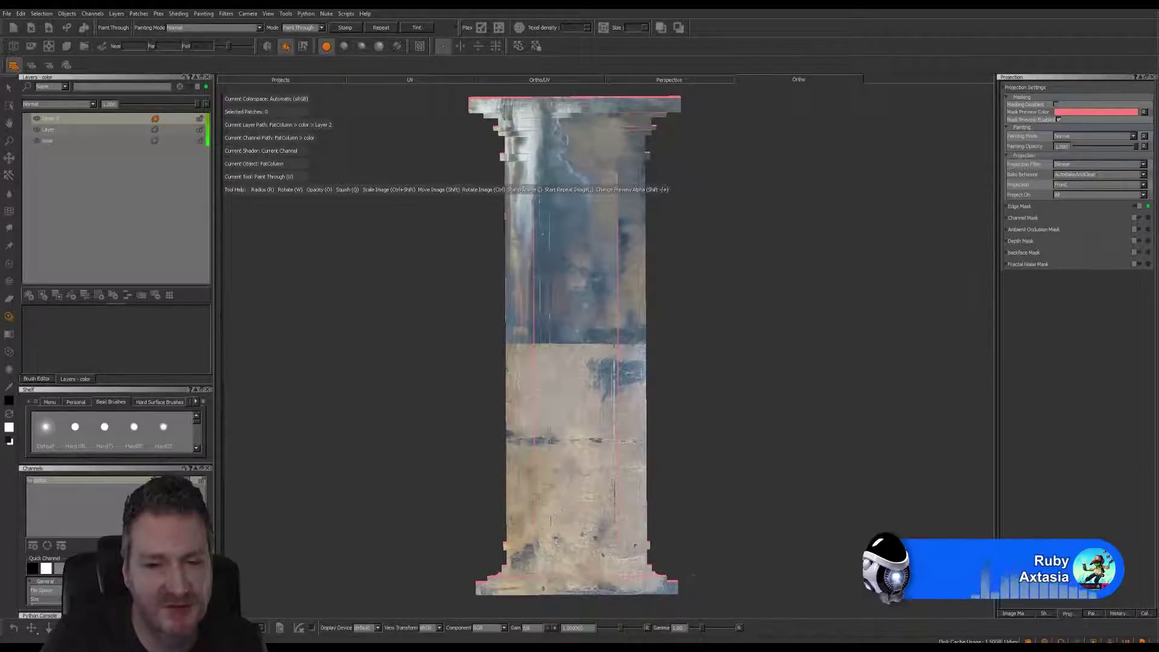
Shift the paint image so its vertical blue joint lies over the lower shaft of the same face.
{"action": "key", "text": "shift"}
{"action": "left_click_drag", "start_coordinate": [783, 470], "coordinate": [649, 467], "text": "shift"}
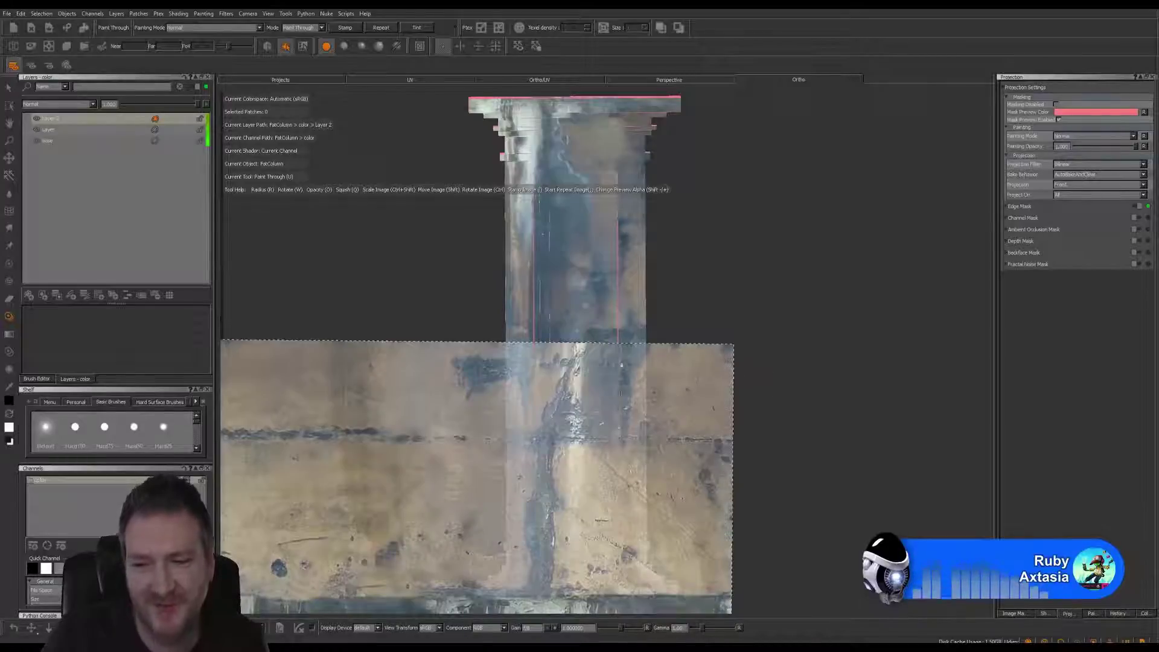
{"action": "mouse_move", "coordinate": [577, 391]}
{"action": "left_mouse_down"}
{"action": "mouse_move", "coordinate": [567, 370]}
{"action": "mouse_move", "coordinate": [516, 352]}
{"action": "mouse_move", "coordinate": [616, 356]}
{"action": "left_mouse_up"}
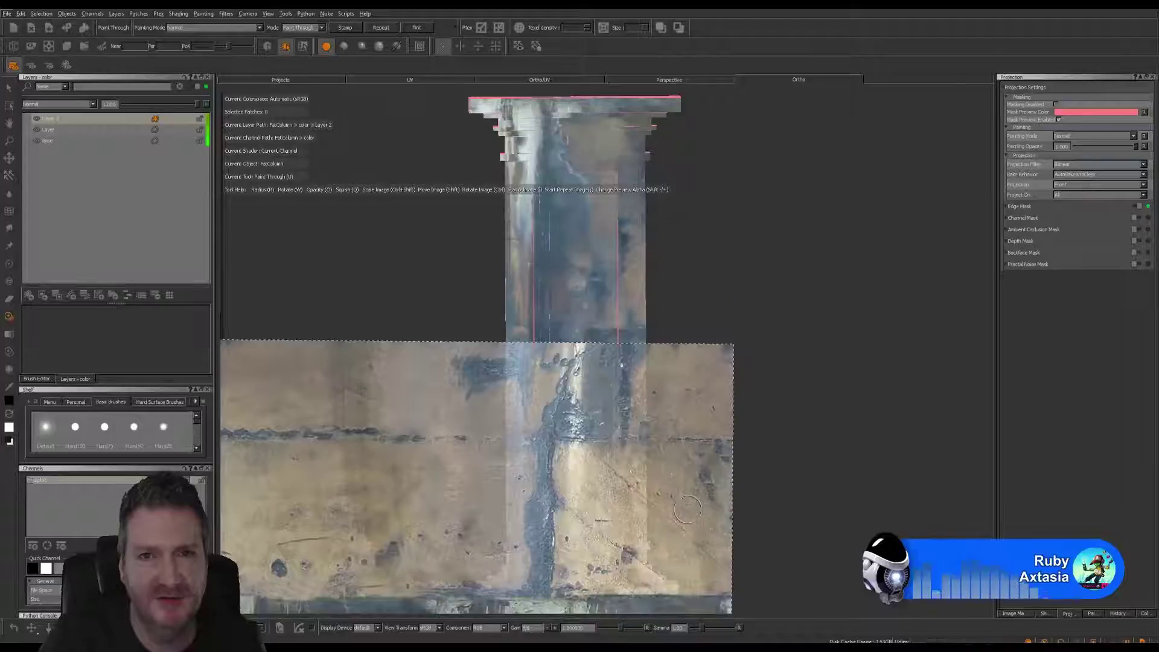
Position the image's blue-streaked brickwork over the bare lower half of the face between the two painted ones, paint it through, and bake it.
{"action": "left_click_drag", "start_coordinate": [660, 349], "coordinate": [800, 352], "text": "alt"}
{"action": "left_click_drag", "start_coordinate": [692, 365], "coordinate": [758, 361], "text": "alt"}
{"action": "left_click_drag", "start_coordinate": [440, 368], "coordinate": [435, 365], "text": "alt"}
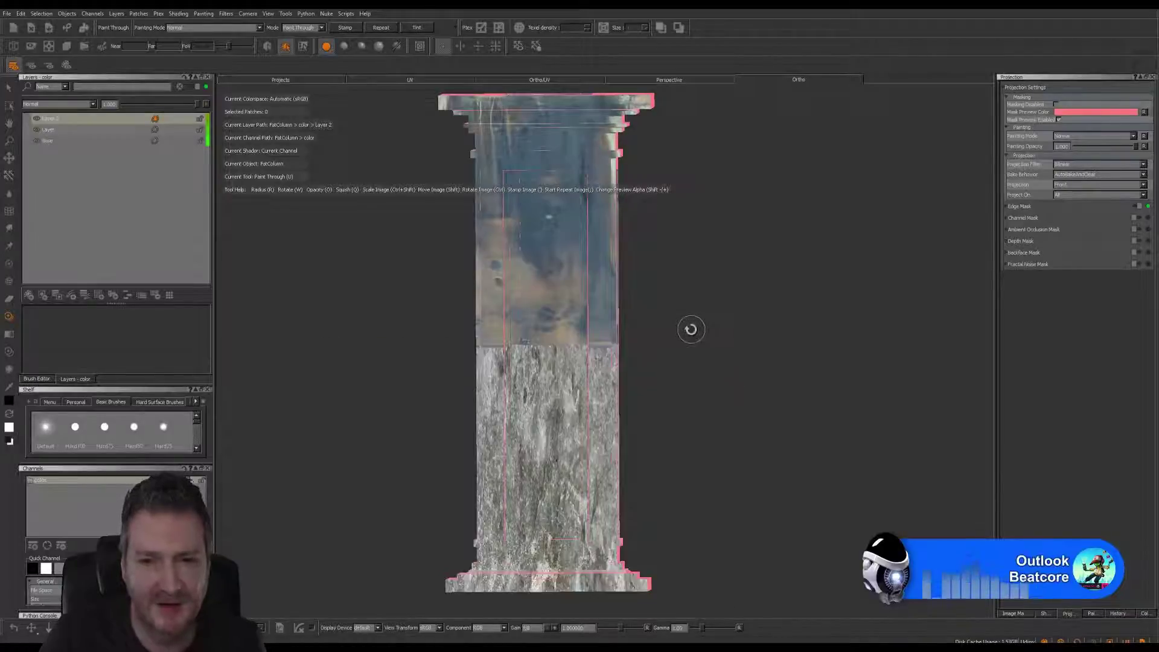
{"action": "left_click_drag", "start_coordinate": [691, 329], "coordinate": [745, 329], "text": "alt+shift"}
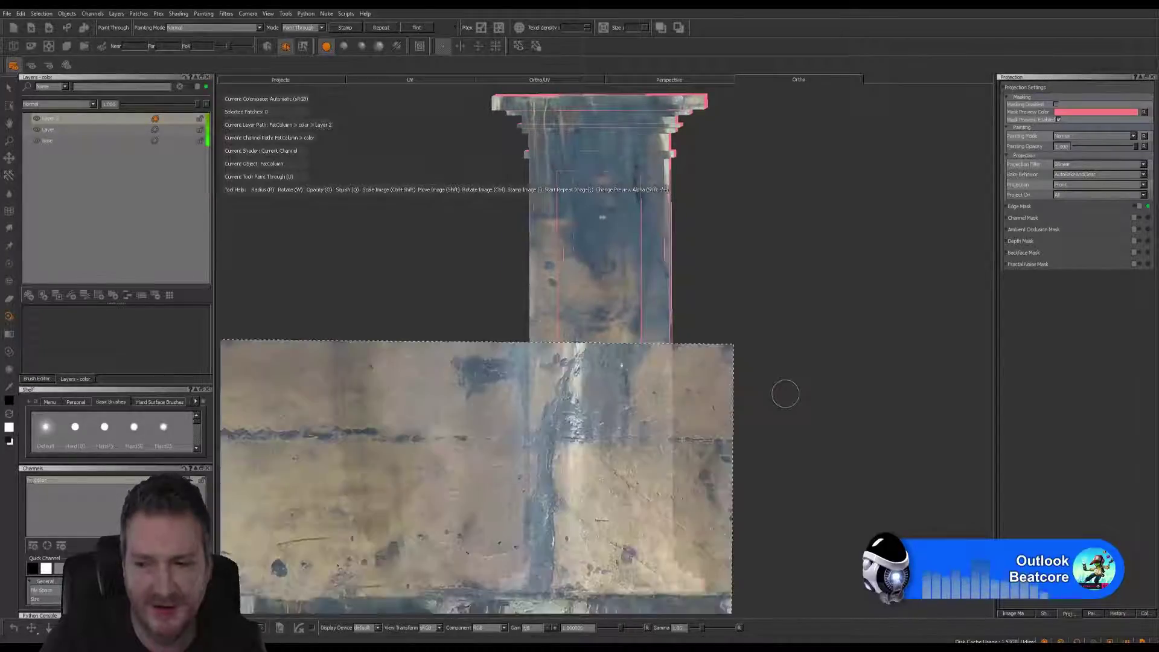
{"action": "mouse_move", "coordinate": [474, 495]}
{"action": "left_mouse_down", "text": "shift"}
{"action": "mouse_move", "coordinate": [712, 529]}
{"action": "mouse_move", "coordinate": [719, 495]}
{"action": "left_mouse_up", "text": "shift"}
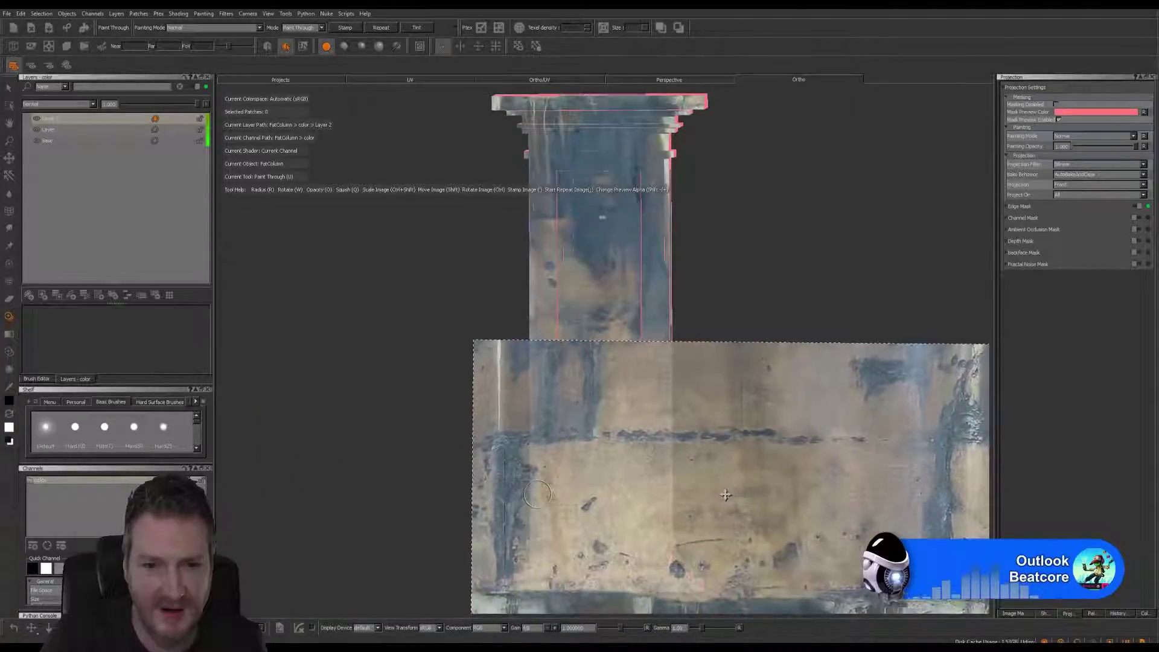
{"action": "mouse_move", "coordinate": [664, 387]}
{"action": "left_mouse_down"}
{"action": "mouse_move", "coordinate": [546, 376]}
{"action": "mouse_move", "coordinate": [609, 356]}
{"action": "mouse_move", "coordinate": [524, 360]}
{"action": "mouse_move", "coordinate": [503, 394]}
{"action": "left_mouse_up"}
{"action": "mouse_move", "coordinate": [687, 380]}
{"action": "left_mouse_down"}
{"action": "mouse_move", "coordinate": [640, 425]}
{"action": "mouse_move", "coordinate": [580, 437]}
{"action": "mouse_move", "coordinate": [604, 471]}
{"action": "mouse_move", "coordinate": [505, 477]}
{"action": "mouse_move", "coordinate": [649, 400]}
{"action": "mouse_move", "coordinate": [670, 477]}
{"action": "mouse_move", "coordinate": [531, 487]}
{"action": "mouse_move", "coordinate": [689, 507]}
{"action": "mouse_move", "coordinate": [604, 522]}
{"action": "mouse_move", "coordinate": [664, 552]}
{"action": "mouse_move", "coordinate": [664, 567]}
{"action": "mouse_move", "coordinate": [513, 588]}
{"action": "left_mouse_up"}
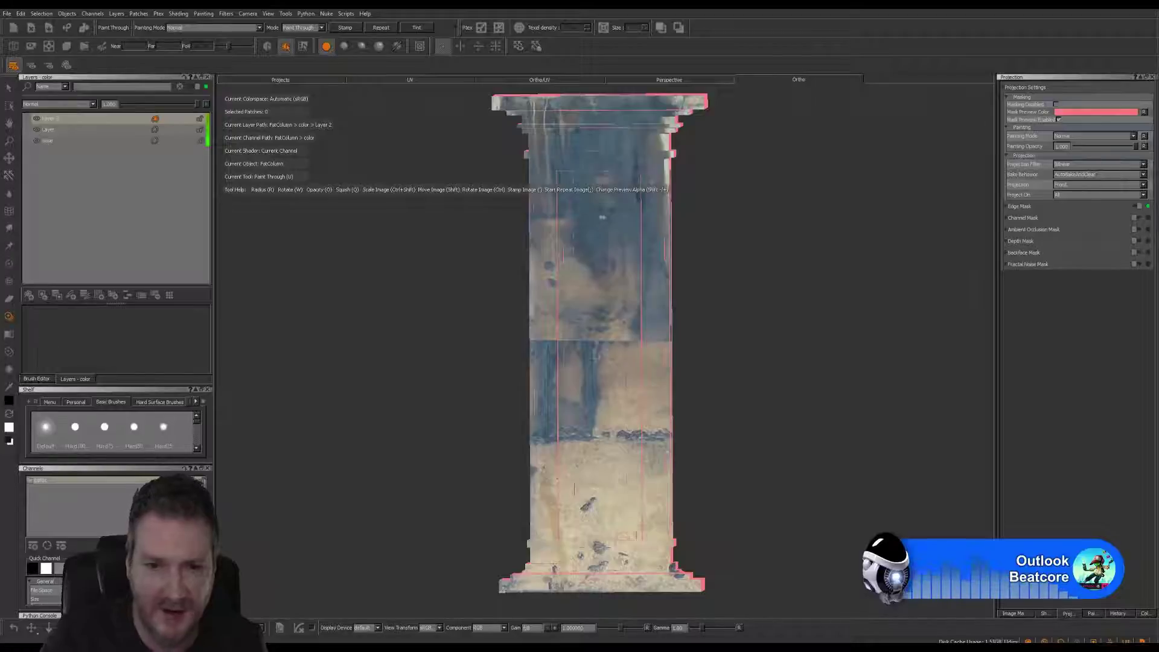
{"action": "key", "text": "b"}
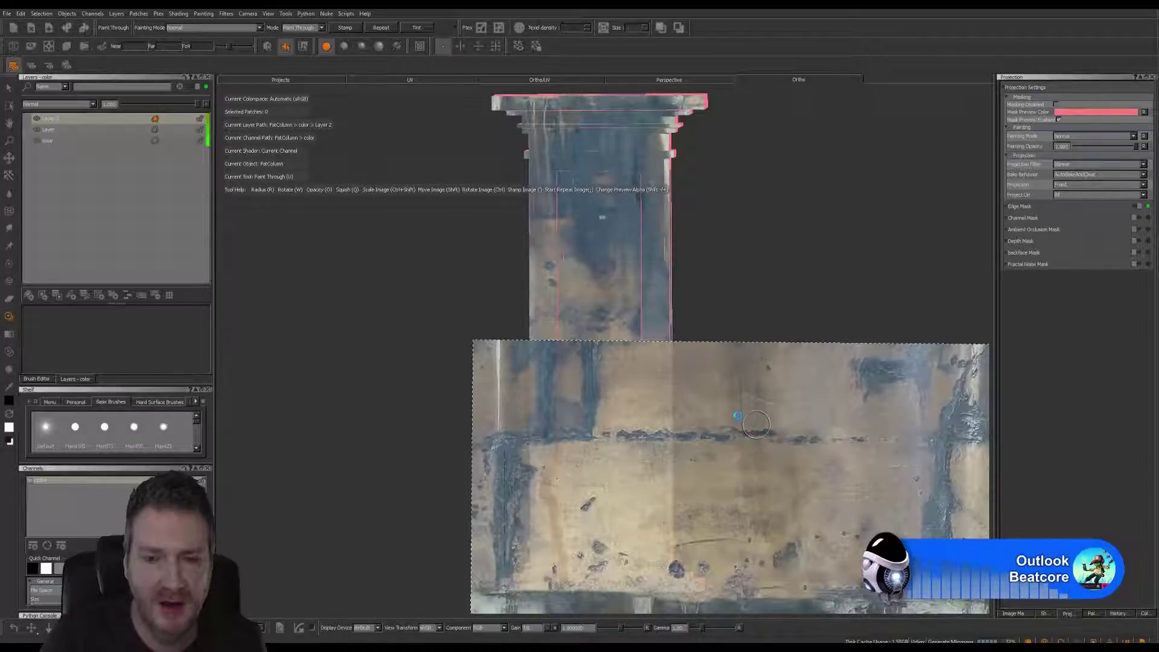
Return to the white-panelled face and move the paint image up so its tan brickwork covers the seam between blue paint and lower brickwork.
{"action": "left_click_drag", "start_coordinate": [722, 404], "coordinate": [808, 402], "text": "alt"}
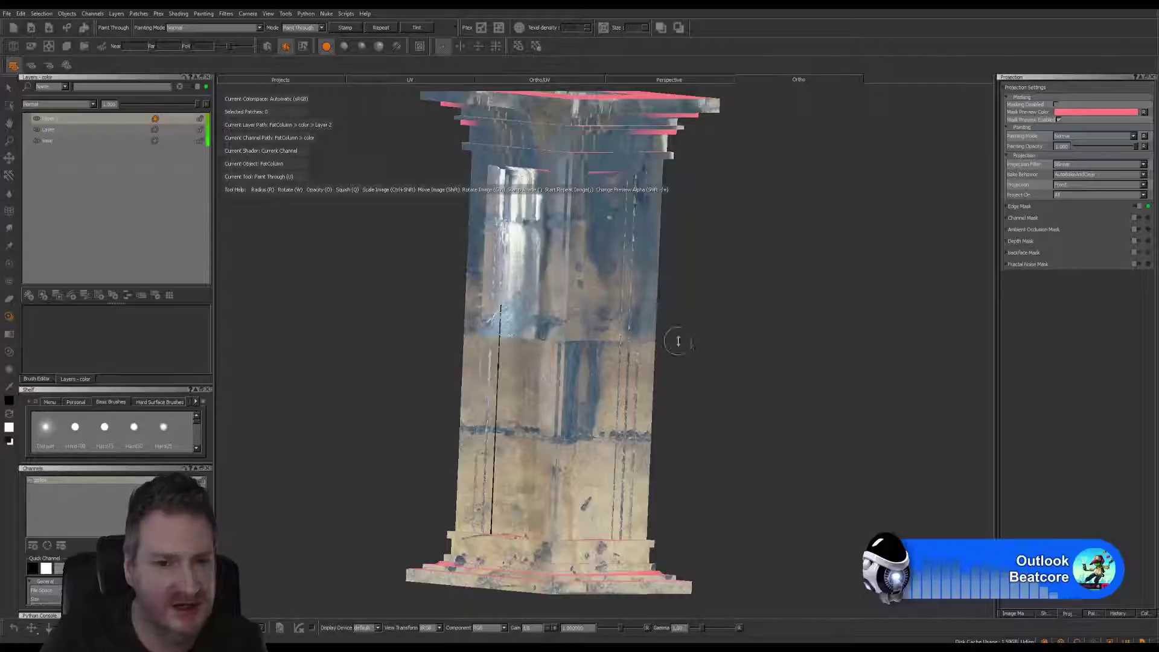
{"action": "left_click_drag", "start_coordinate": [675, 339], "coordinate": [733, 373], "text": "alt"}
{"action": "left_click_drag", "start_coordinate": [565, 384], "coordinate": [576, 394], "text": "alt"}
{"action": "middle_click_drag", "start_coordinate": [582, 386], "coordinate": [624, 379], "text": "alt"}
{"action": "key", "text": "u"}
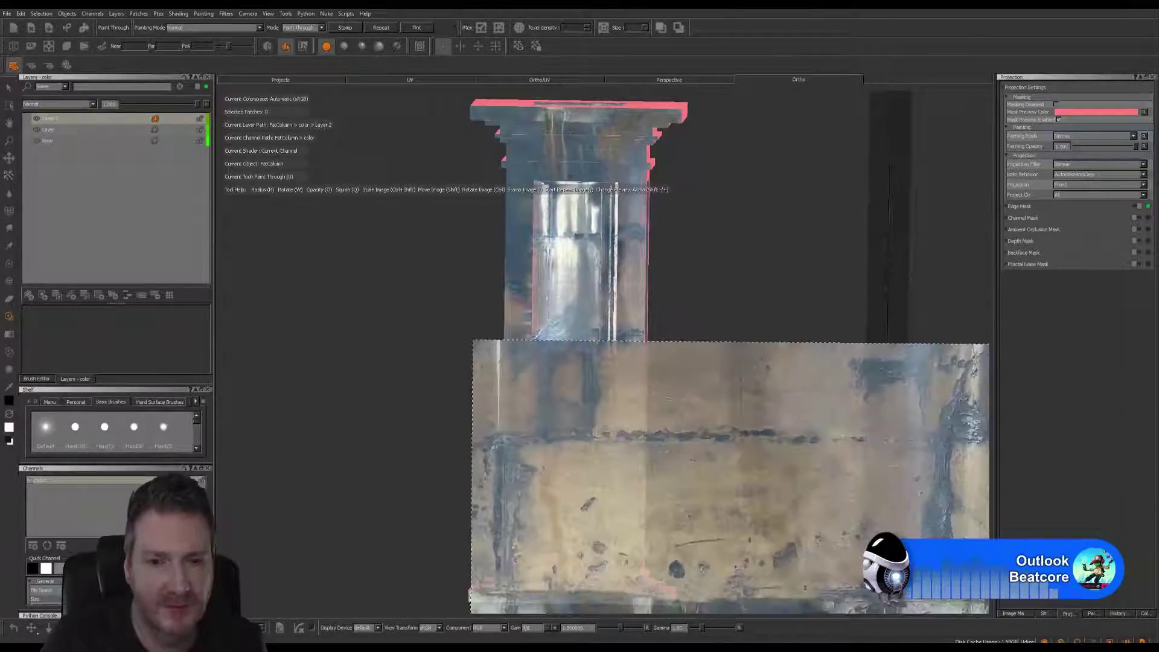
{"action": "mouse_move", "coordinate": [742, 449]}
{"action": "left_mouse_down", "text": "shift"}
{"action": "mouse_move", "coordinate": [738, 479]}
{"action": "mouse_move", "coordinate": [590, 421]}
{"action": "mouse_move", "coordinate": [577, 342]}
{"action": "mouse_move", "coordinate": [591, 377]}
{"action": "mouse_move", "coordinate": [337, 480]}
{"action": "mouse_move", "coordinate": [352, 473]}
{"action": "mouse_move", "coordinate": [333, 556]}
{"action": "mouse_move", "coordinate": [302, 528]}
{"action": "mouse_move", "coordinate": [407, 440]}
{"action": "mouse_move", "coordinate": [584, 588]}
{"action": "mouse_move", "coordinate": [627, 427]}
{"action": "left_mouse_up", "text": "shift"}
{"action": "mouse_move", "coordinate": [630, 427]}
{"action": "left_mouse_down", "text": "shift"}
{"action": "mouse_move", "coordinate": [635, 477]}
{"action": "mouse_move", "coordinate": [636, 336]}
{"action": "mouse_move", "coordinate": [661, 382]}
{"action": "left_mouse_up", "text": "shift"}
{"action": "mouse_move", "coordinate": [651, 340]}
{"action": "left_mouse_down", "text": "shift"}
{"action": "mouse_move", "coordinate": [645, 428]}
{"action": "mouse_move", "coordinate": [632, 347]}
{"action": "left_mouse_up", "text": "shift"}
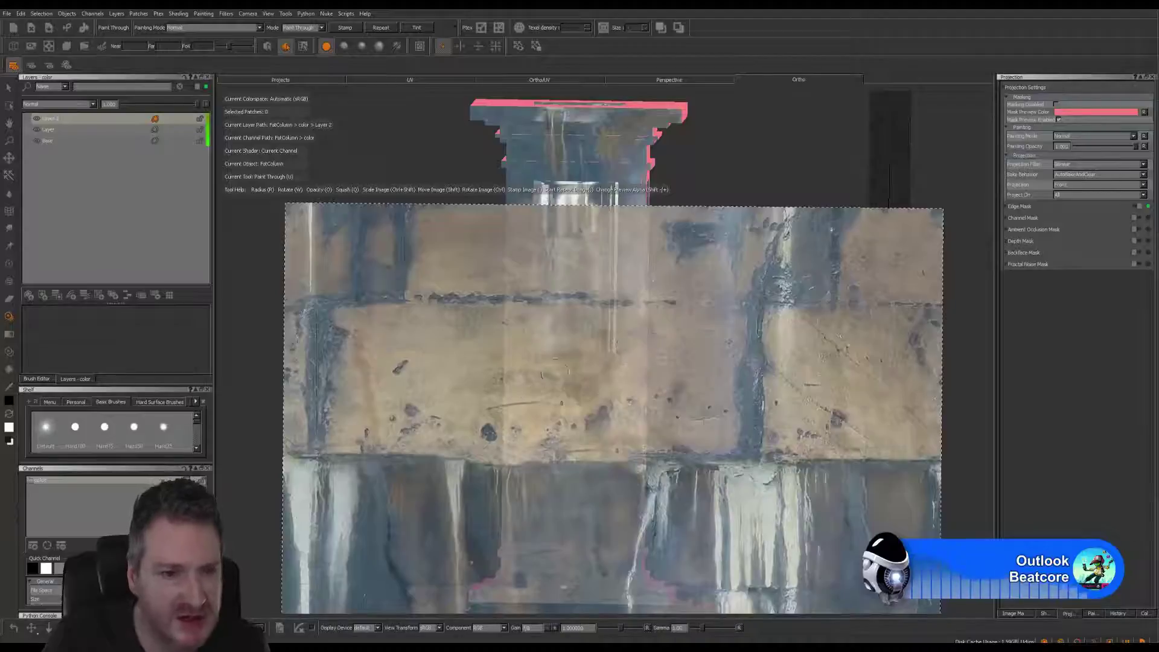
Increase the brush radius and paint the tan brickwork over the hard seam at the bottom of the bright white panel.
{"action": "left_click", "coordinate": [47, 381]}
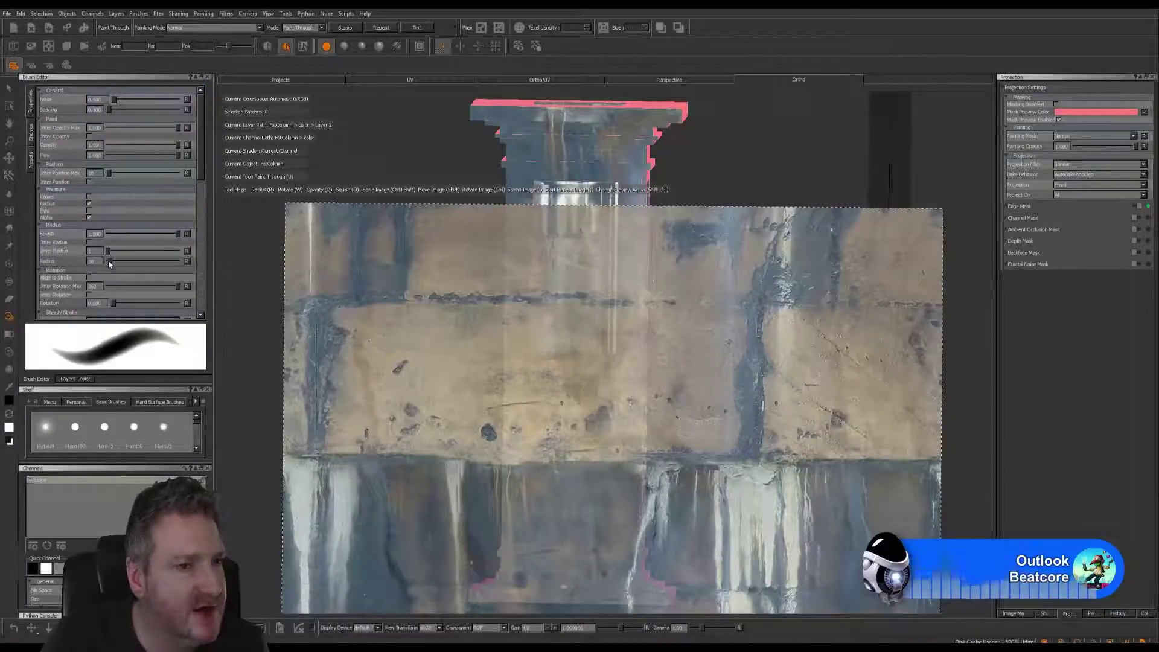
{"action": "left_click_drag", "start_coordinate": [109, 263], "coordinate": [112, 262]}
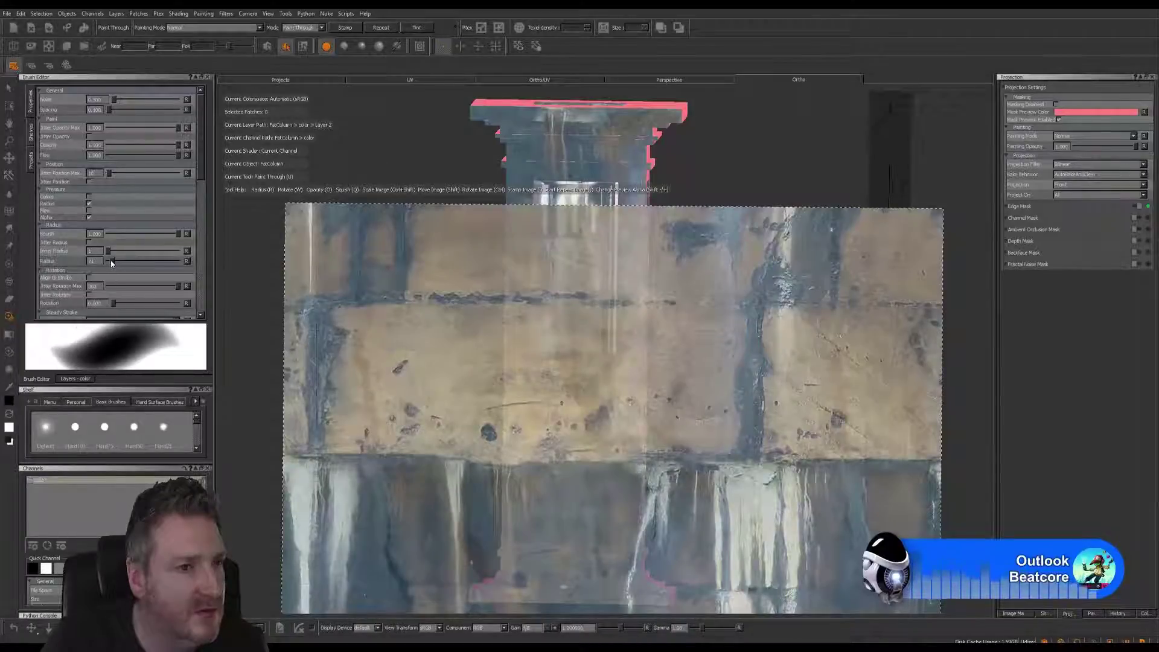
{"action": "left_click", "coordinate": [69, 379]}
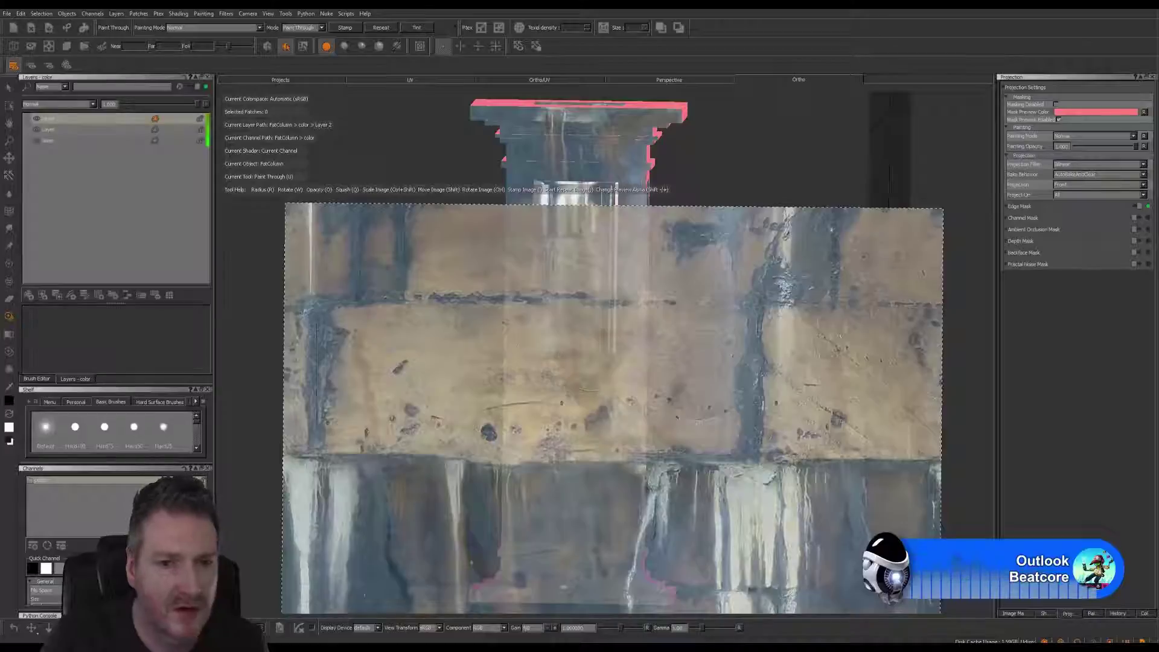
{"action": "mouse_move", "coordinate": [574, 366]}
{"action": "left_mouse_down"}
{"action": "mouse_move", "coordinate": [583, 357]}
{"action": "mouse_move", "coordinate": [569, 354]}
{"action": "left_mouse_up"}
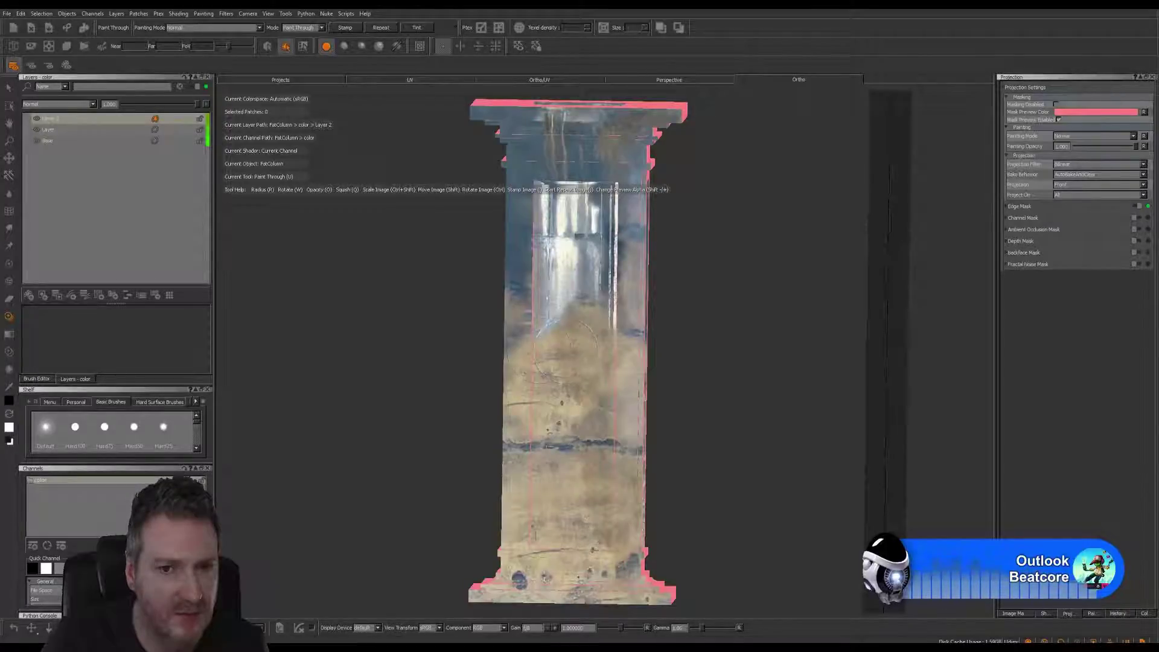
Extend the tan brickwork across the full width of the face below the white panel and bake it.
{"action": "left_click_drag", "start_coordinate": [604, 396], "coordinate": [616, 403]}
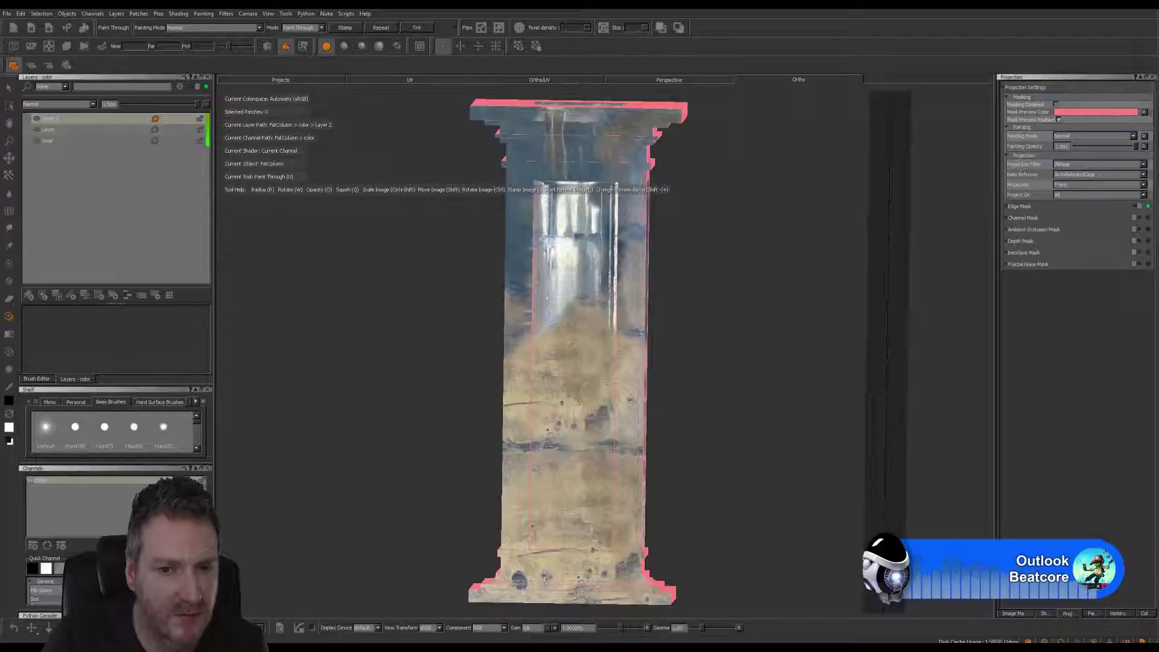
{"action": "left_click_drag", "start_coordinate": [567, 400], "coordinate": [722, 399]}
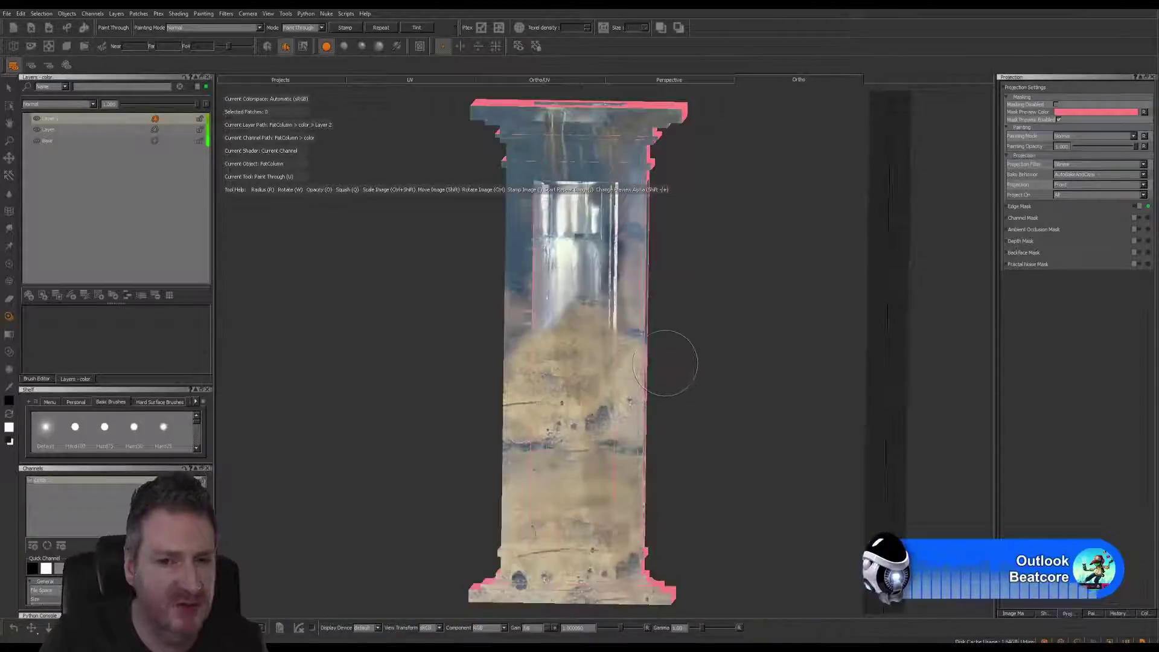
Turn to the neighbouring blue-topped face, position the image's tan brickwork over its mid-shaft seam, paint it through, and bake it.
{"action": "mouse_move", "coordinate": [671, 362]}
{"action": "left_mouse_down", "text": "alt"}
{"action": "mouse_move", "coordinate": [783, 359]}
{"action": "mouse_move", "coordinate": [655, 363]}
{"action": "mouse_move", "coordinate": [724, 364]}
{"action": "mouse_move", "coordinate": [705, 356]}
{"action": "mouse_move", "coordinate": [711, 341]}
{"action": "mouse_move", "coordinate": [656, 359]}
{"action": "left_mouse_up", "text": "alt"}
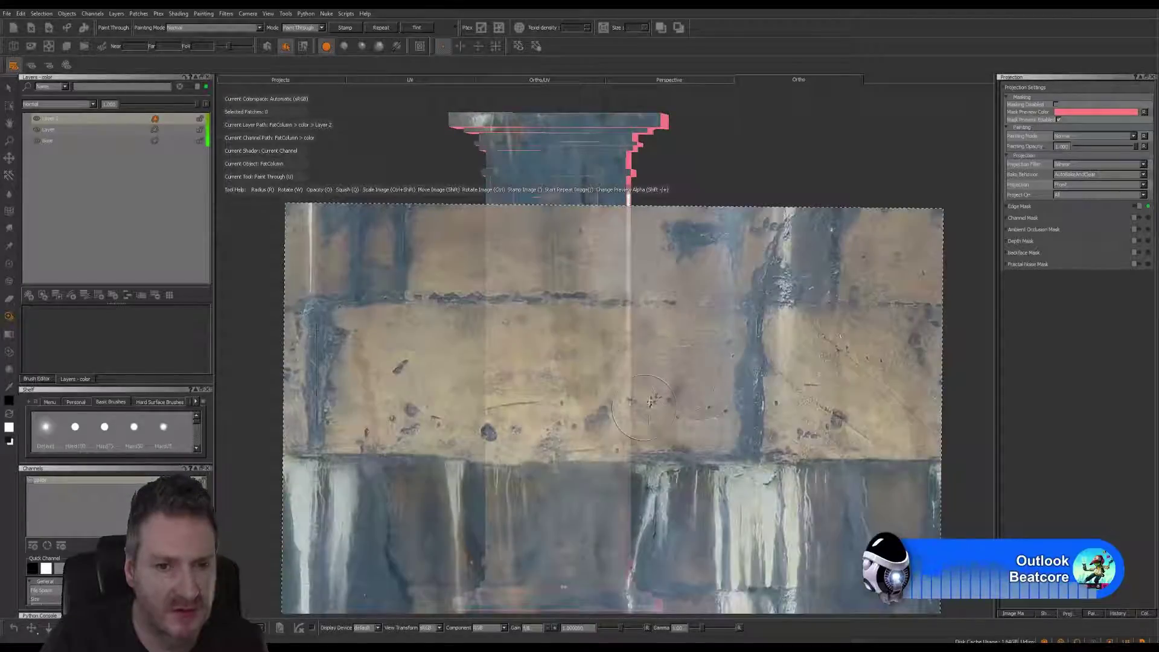
{"action": "mouse_move", "coordinate": [651, 402]}
{"action": "left_mouse_down", "text": "shift"}
{"action": "mouse_move", "coordinate": [704, 357]}
{"action": "mouse_move", "coordinate": [785, 539]}
{"action": "mouse_move", "coordinate": [741, 616]}
{"action": "mouse_move", "coordinate": [550, 545]}
{"action": "mouse_move", "coordinate": [560, 490]}
{"action": "left_mouse_up", "text": "shift"}
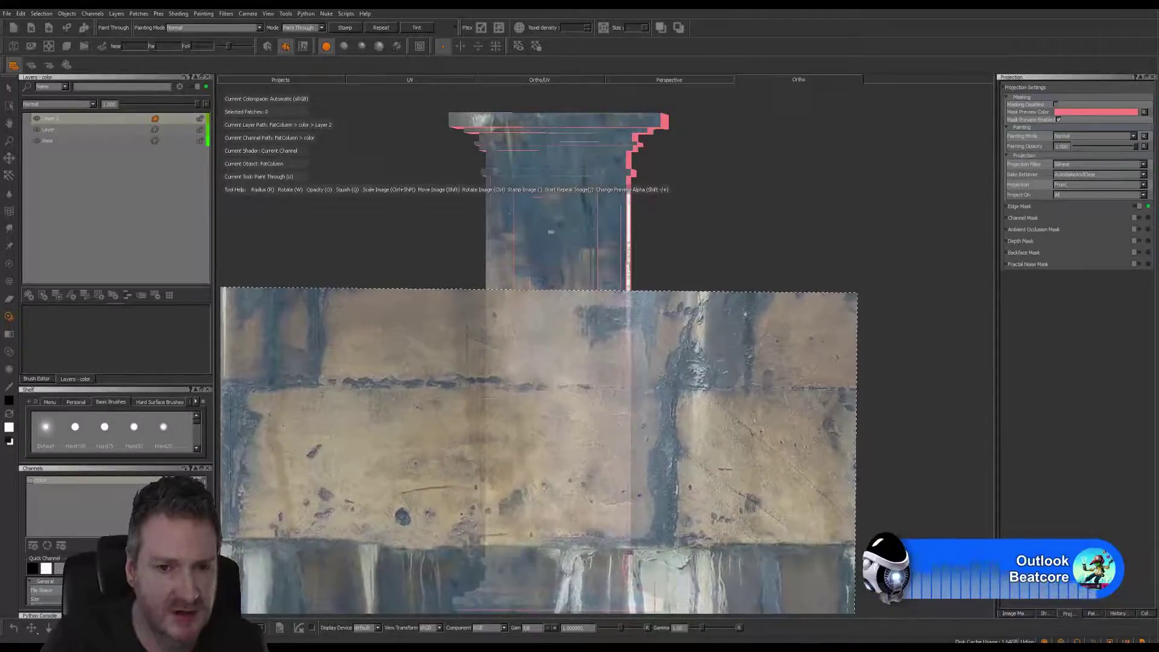
{"action": "left_click_drag", "start_coordinate": [662, 430], "coordinate": [646, 339], "text": "shift"}
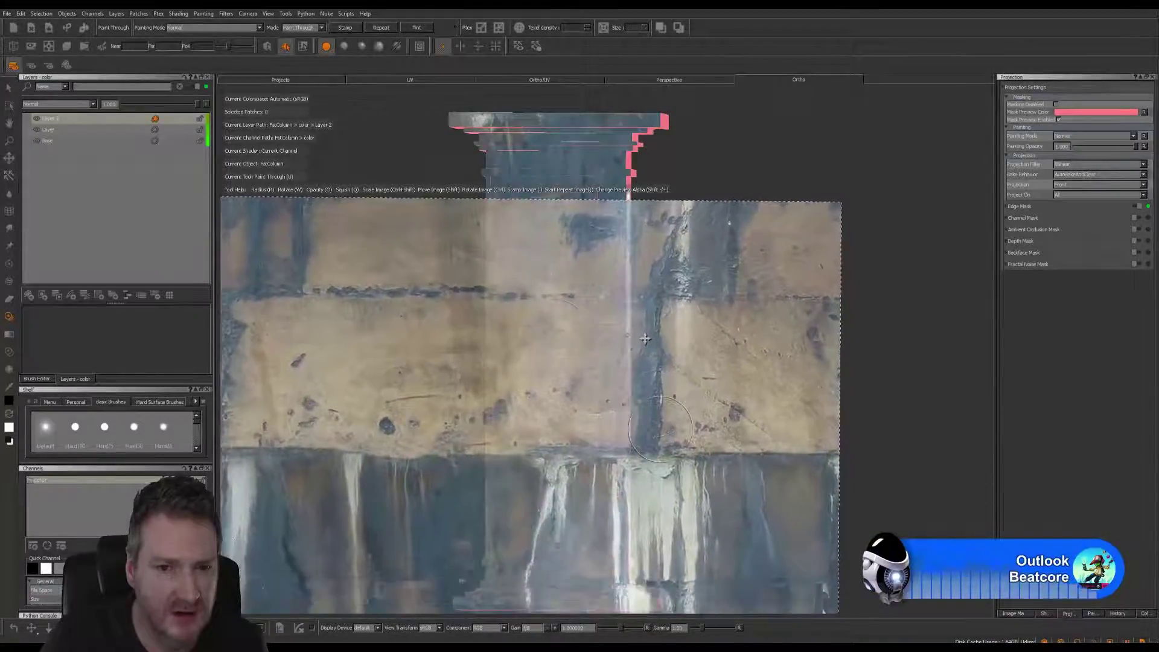
{"action": "left_click_drag", "start_coordinate": [554, 350], "coordinate": [557, 356]}
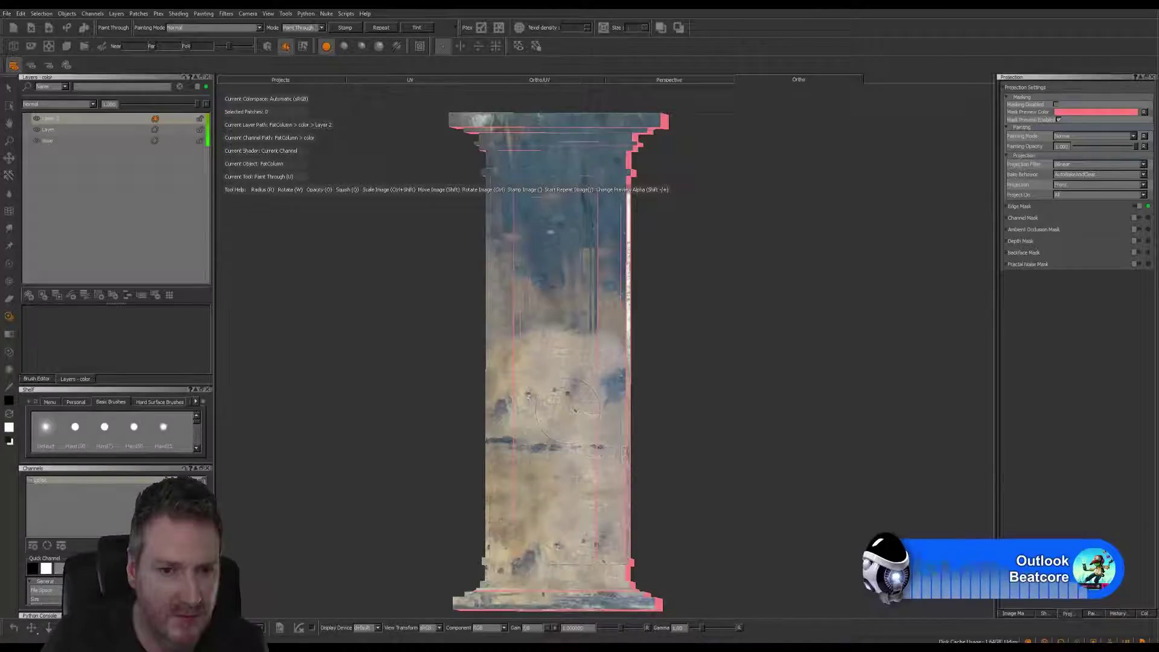
{"action": "left_click_drag", "start_coordinate": [557, 343], "coordinate": [553, 327]}
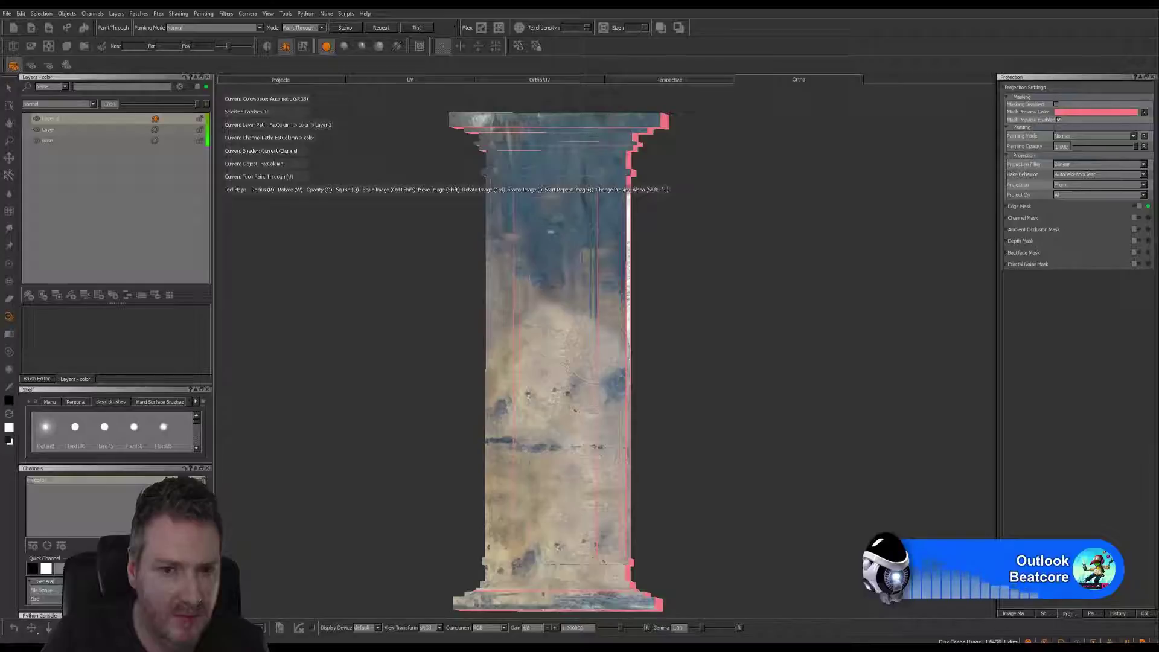
{"action": "left_click_drag", "start_coordinate": [502, 366], "coordinate": [619, 363]}
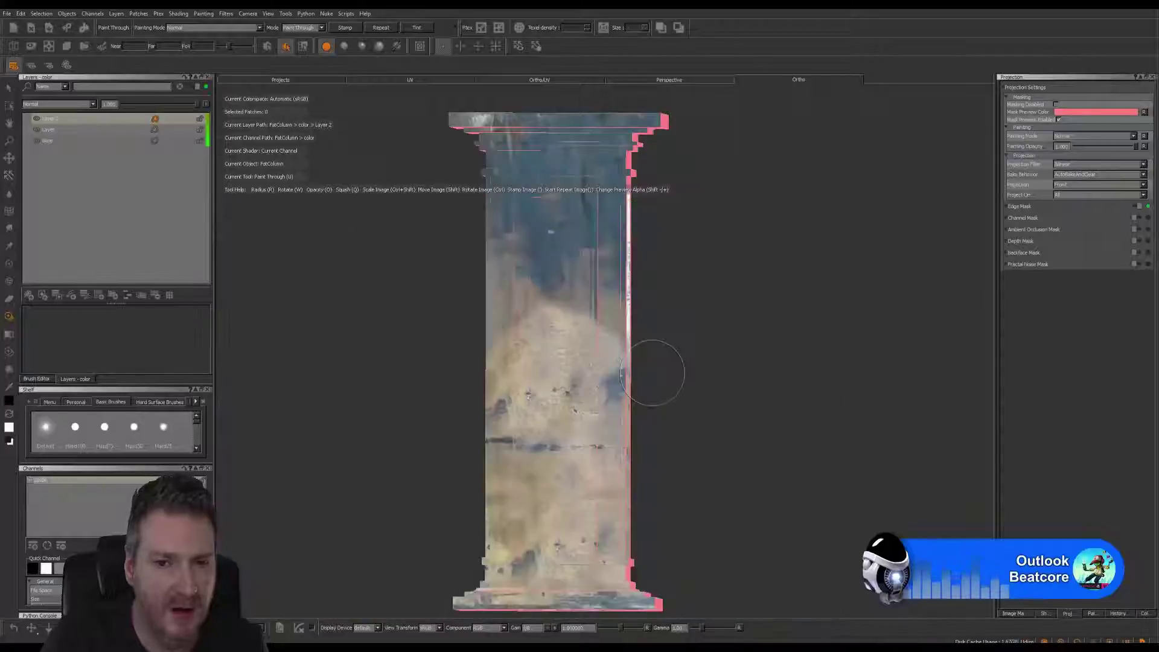
Turn to the face with white drips along its upper corner and move the image's vertical blue joint over its mid-shaft seam.
{"action": "mouse_move", "coordinate": [660, 370]}
{"action": "left_mouse_down", "text": "alt"}
{"action": "mouse_move", "coordinate": [782, 385]}
{"action": "mouse_move", "coordinate": [745, 396]}
{"action": "left_mouse_up", "text": "alt"}
{"action": "left_click_drag", "start_coordinate": [548, 403], "coordinate": [526, 428], "text": "alt"}
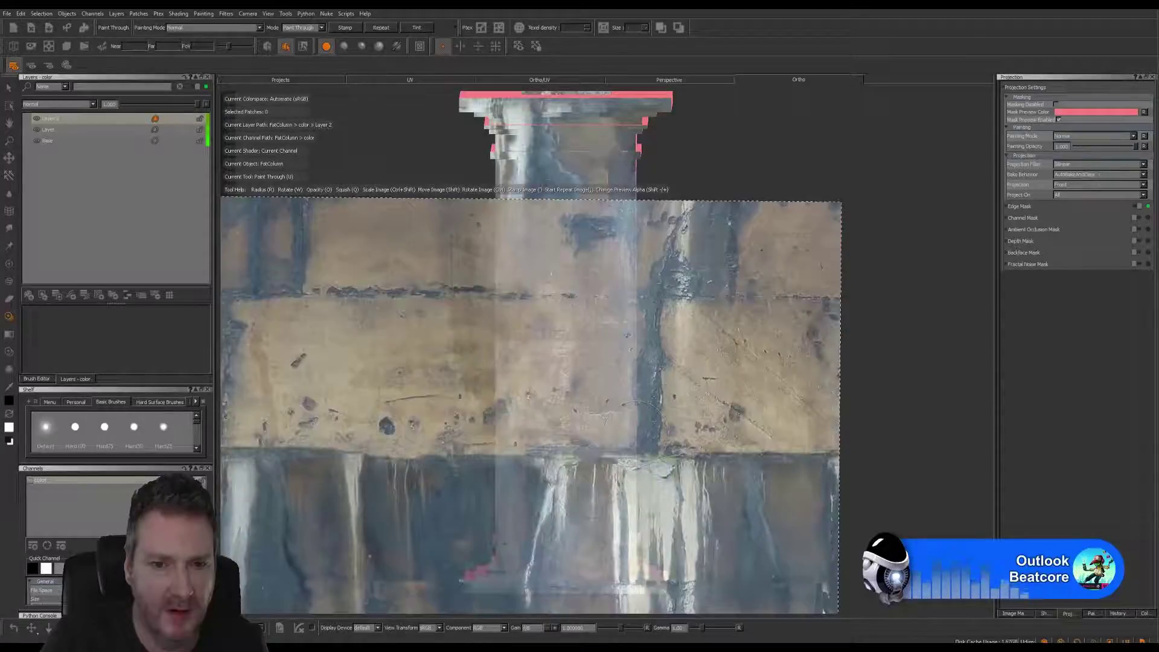
{"action": "left_click", "coordinate": [586, 458]}
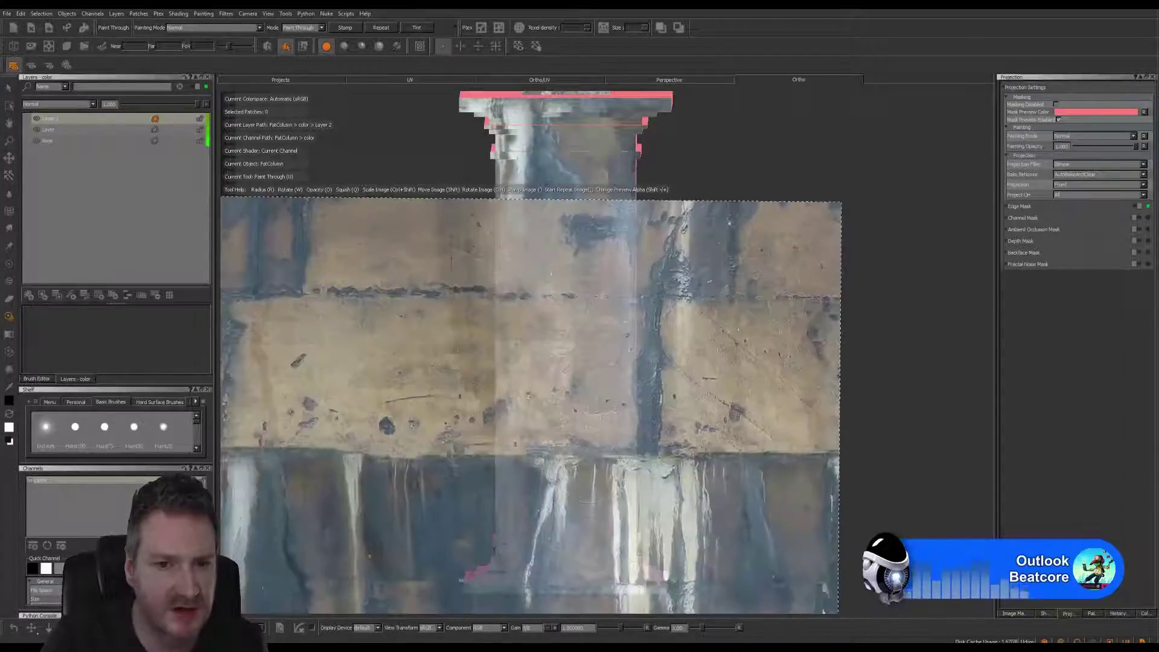
{"action": "left_click_drag", "start_coordinate": [534, 266], "coordinate": [707, 286], "text": "shift"}
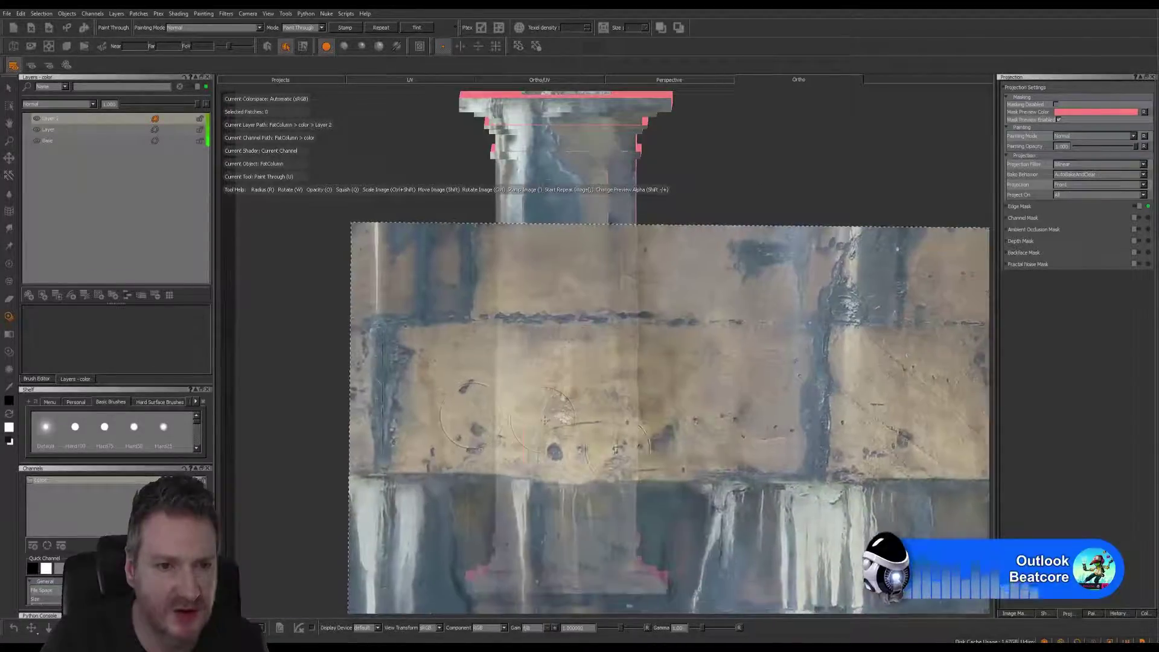
{"action": "mouse_move", "coordinate": [543, 420]}
{"action": "left_mouse_down", "text": "shift"}
{"action": "mouse_move", "coordinate": [842, 469]}
{"action": "mouse_move", "coordinate": [786, 403]}
{"action": "mouse_move", "coordinate": [730, 369]}
{"action": "mouse_move", "coordinate": [764, 363]}
{"action": "mouse_move", "coordinate": [544, 364]}
{"action": "mouse_move", "coordinate": [538, 577]}
{"action": "mouse_move", "coordinate": [551, 537]}
{"action": "mouse_move", "coordinate": [547, 469]}
{"action": "left_mouse_up", "text": "shift"}
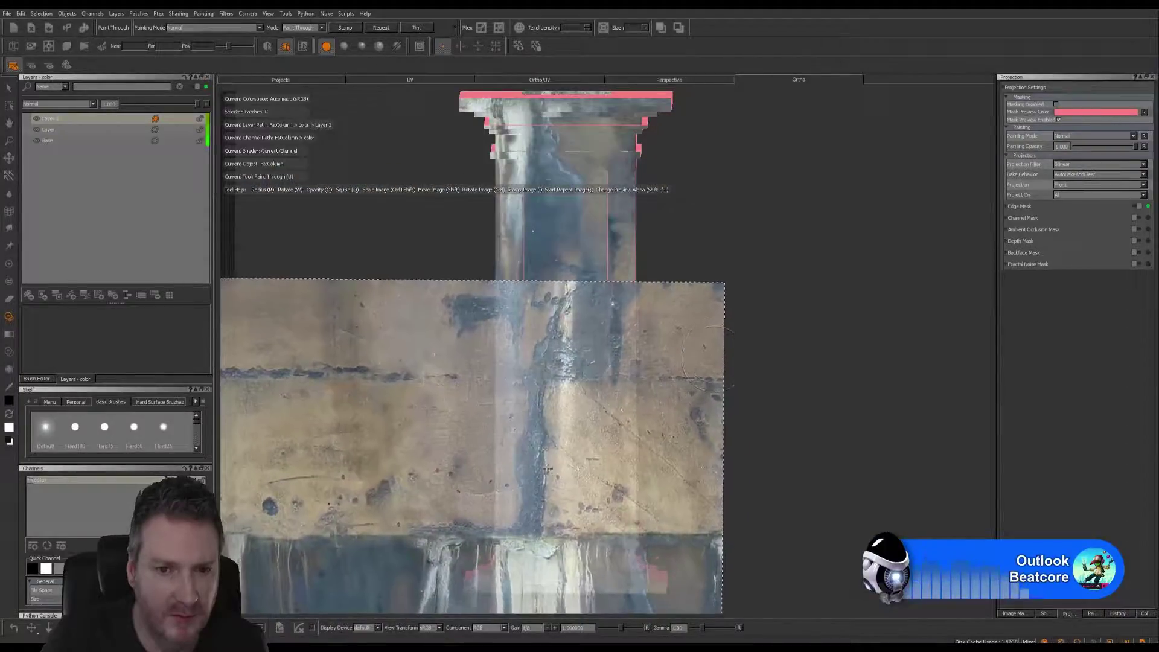
Paint the blue and white streaked joint upward over the hard mid-shaft seam and bake it.
{"action": "left_click", "coordinate": [618, 352]}
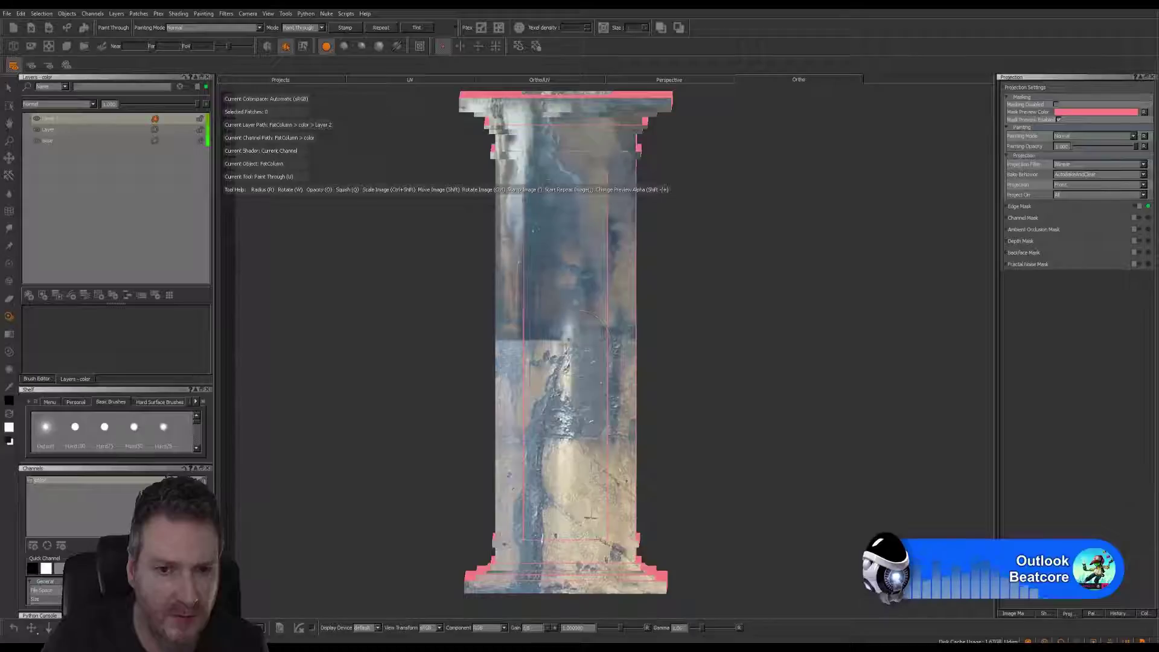
{"action": "left_click", "coordinate": [560, 337]}
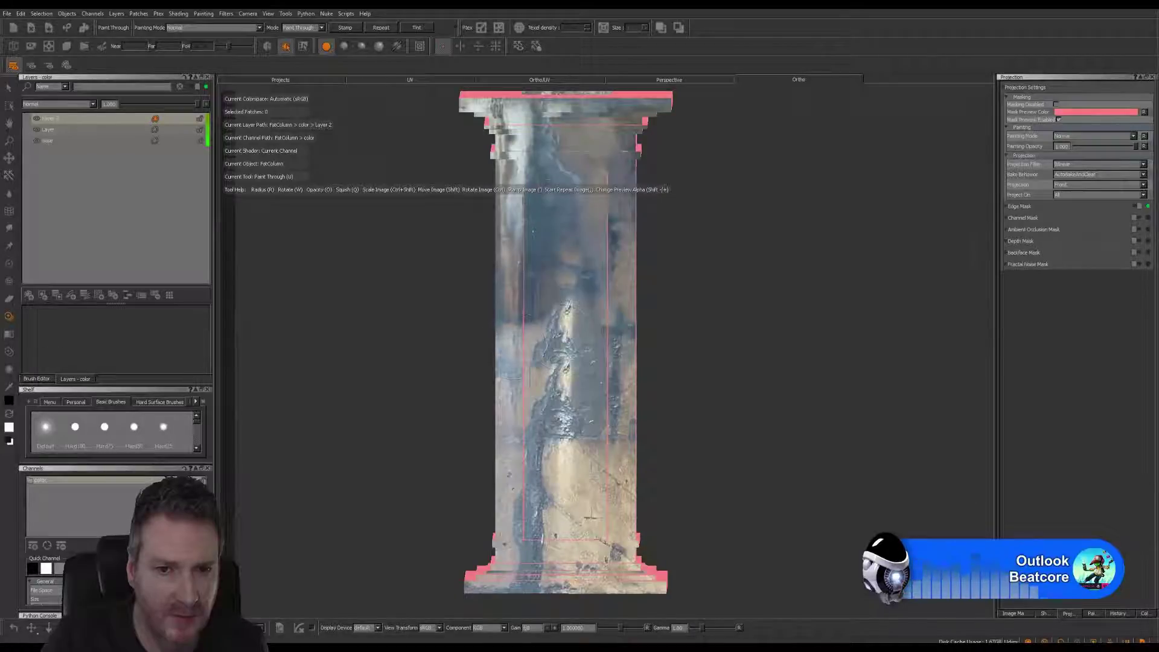
{"action": "left_click_drag", "start_coordinate": [539, 341], "coordinate": [537, 306]}
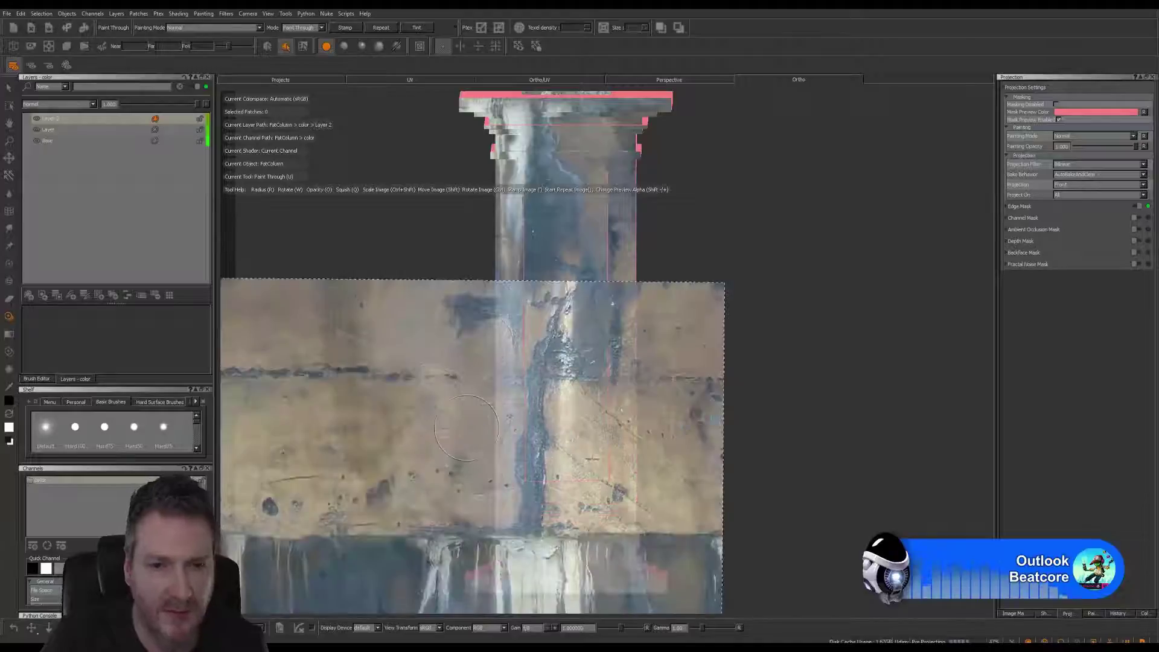
{"action": "key", "text": "b"}
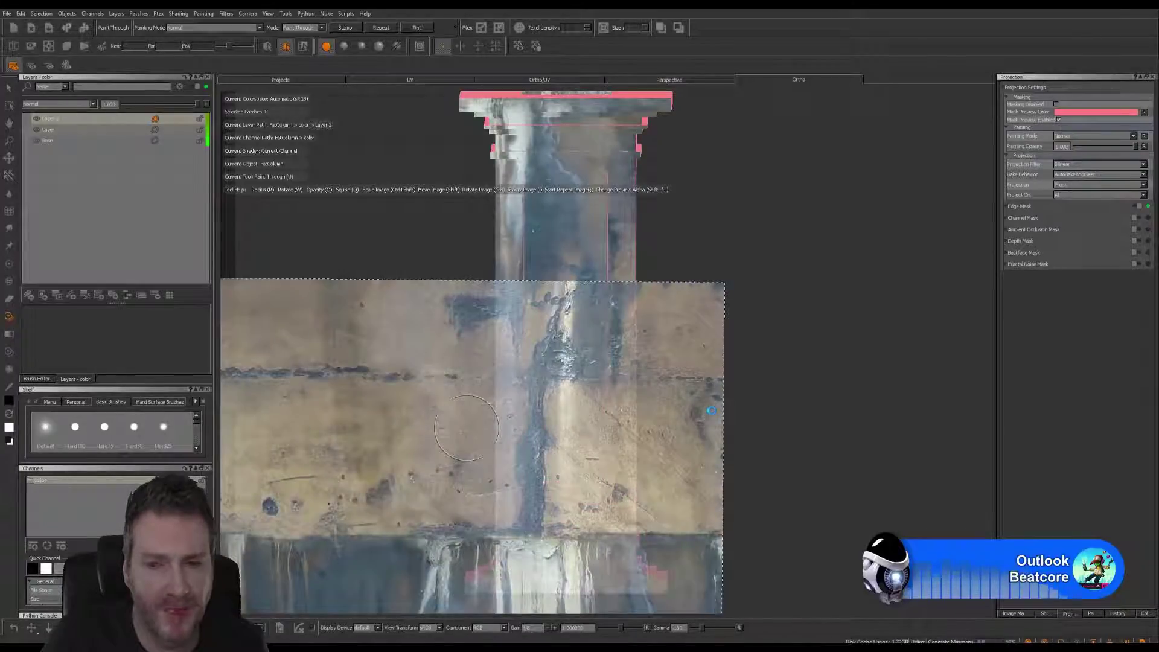
{"action": "key", "text": "shift"}
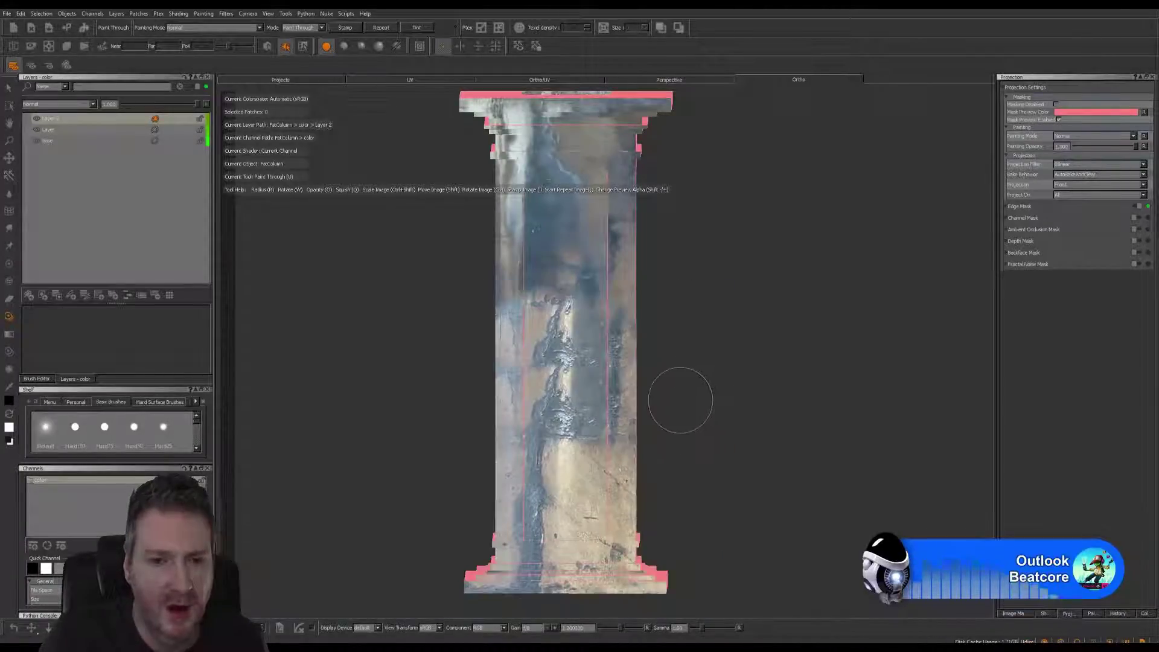
Turn to the next face, position the image's blue brick joints over the seam at mid-shaft, and paint them through.
{"action": "mouse_move", "coordinate": [681, 401]}
{"action": "left_mouse_down", "text": "alt"}
{"action": "mouse_move", "coordinate": [830, 389]}
{"action": "mouse_move", "coordinate": [733, 377]}
{"action": "mouse_move", "coordinate": [683, 397]}
{"action": "left_mouse_up", "text": "alt"}
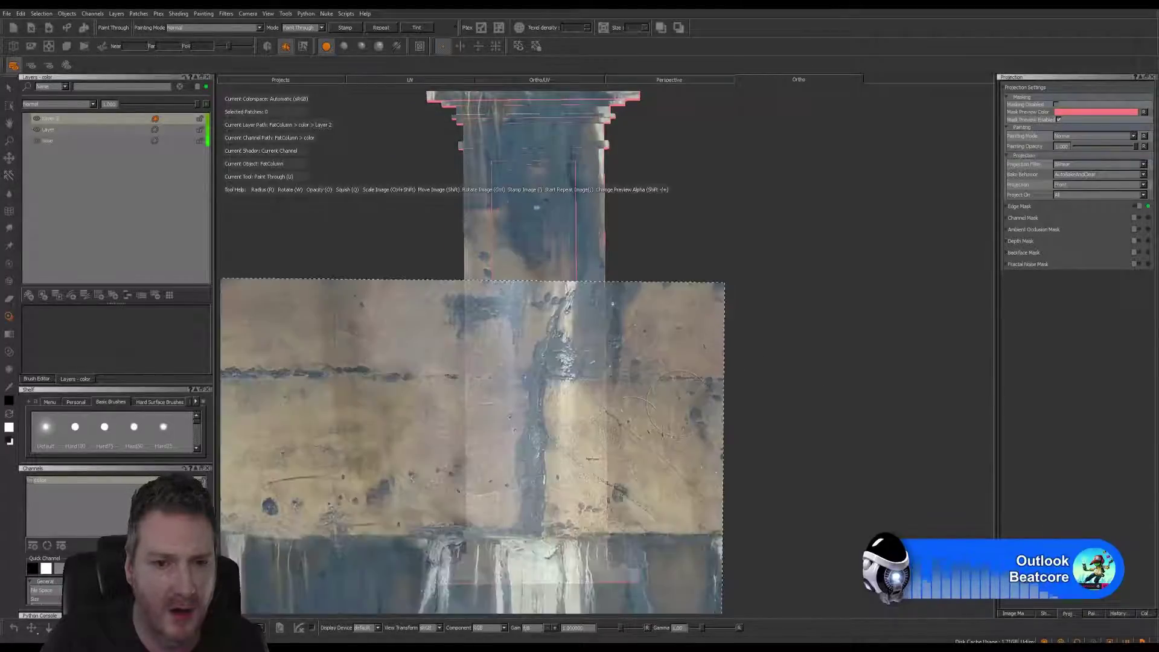
{"action": "mouse_move", "coordinate": [524, 437]}
{"action": "left_mouse_down", "text": "shift"}
{"action": "mouse_move", "coordinate": [539, 501]}
{"action": "mouse_move", "coordinate": [531, 573]}
{"action": "mouse_move", "coordinate": [516, 531]}
{"action": "mouse_move", "coordinate": [764, 421]}
{"action": "mouse_move", "coordinate": [534, 472]}
{"action": "mouse_move", "coordinate": [647, 561]}
{"action": "mouse_move", "coordinate": [660, 442]}
{"action": "mouse_move", "coordinate": [786, 465]}
{"action": "mouse_move", "coordinate": [670, 428]}
{"action": "mouse_move", "coordinate": [662, 395]}
{"action": "mouse_move", "coordinate": [669, 415]}
{"action": "left_mouse_up", "text": "shift"}
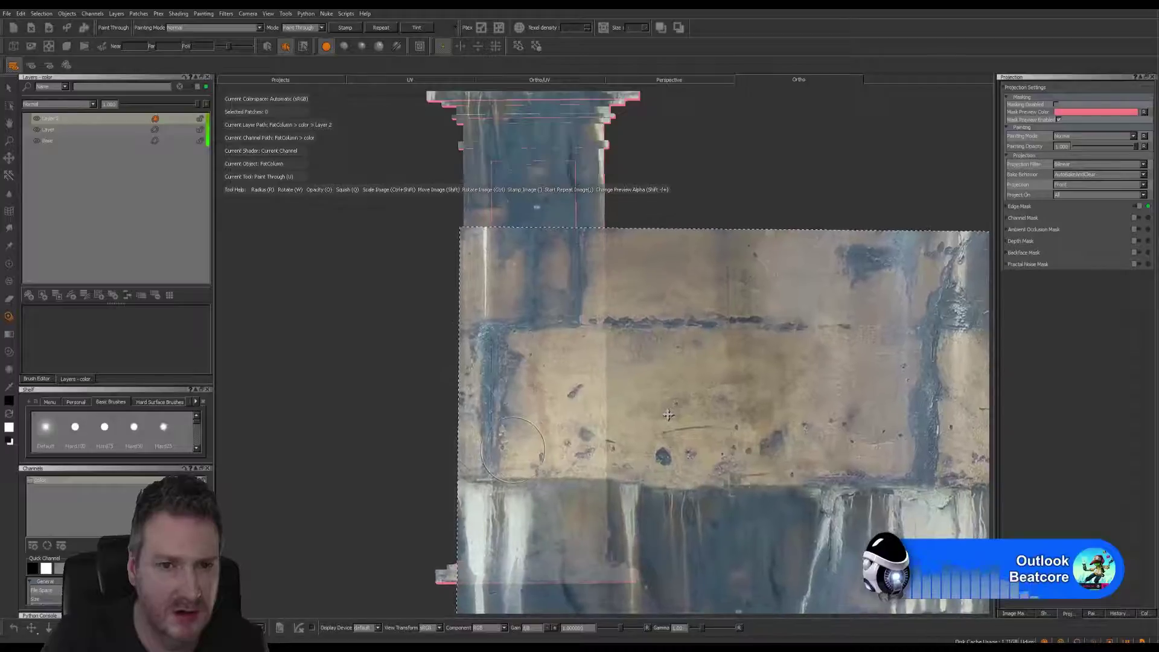
{"action": "left_click_drag", "start_coordinate": [508, 404], "coordinate": [501, 378]}
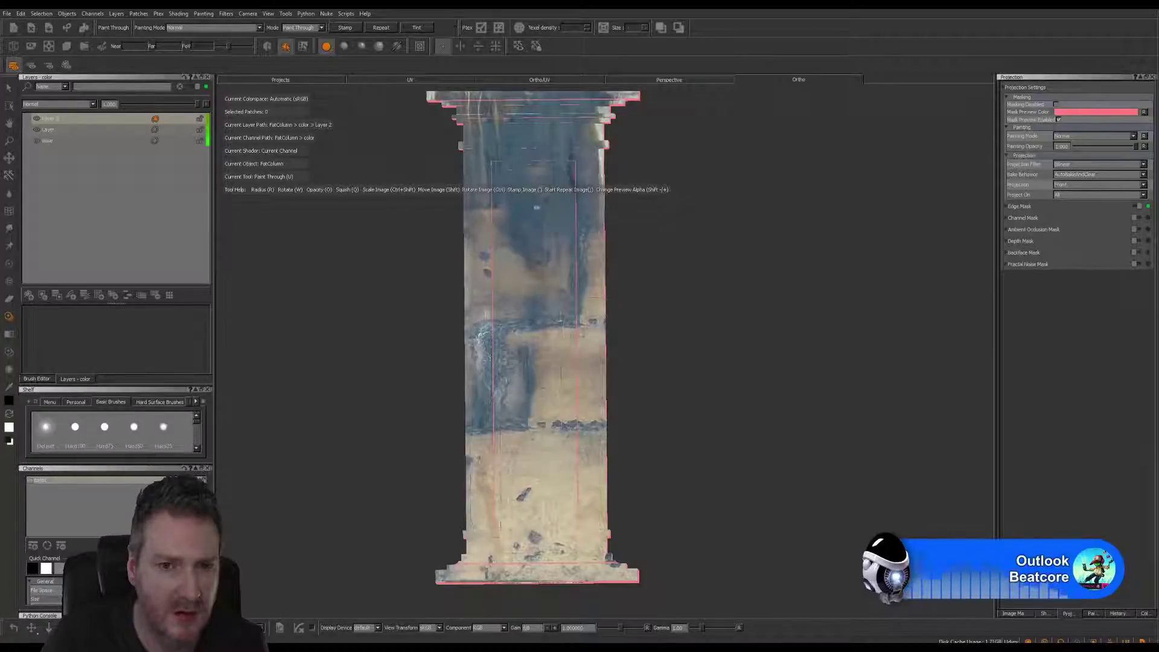
{"action": "key", "text": "'"}
{"action": "key", "text": "'"}
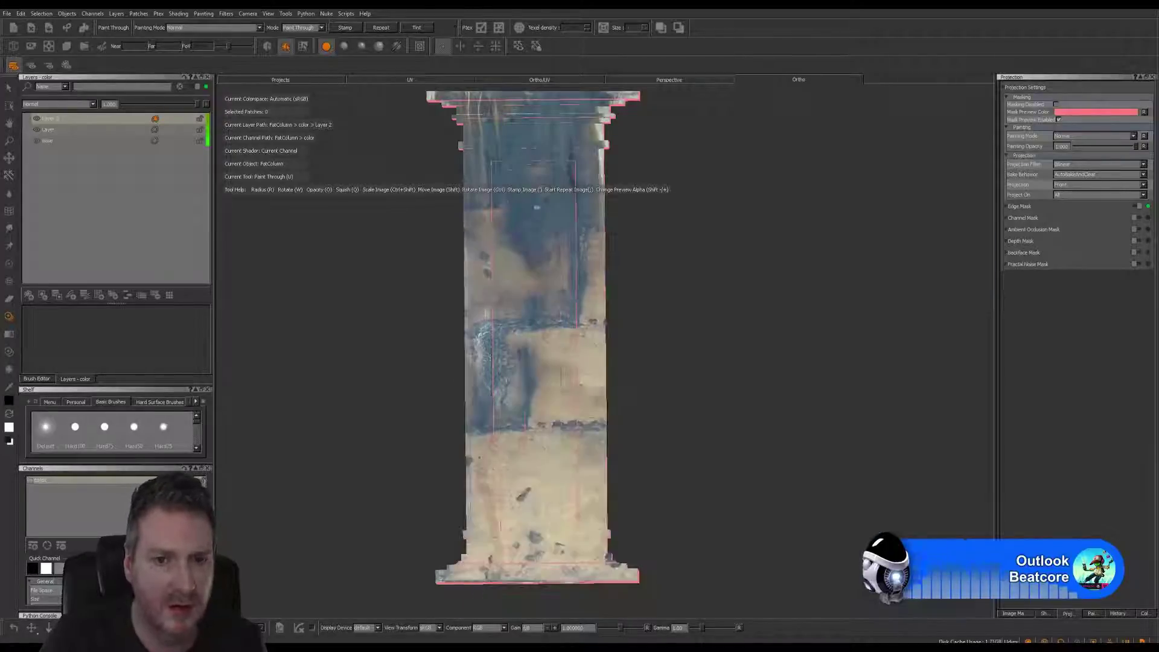
{"action": "key", "text": "'"}
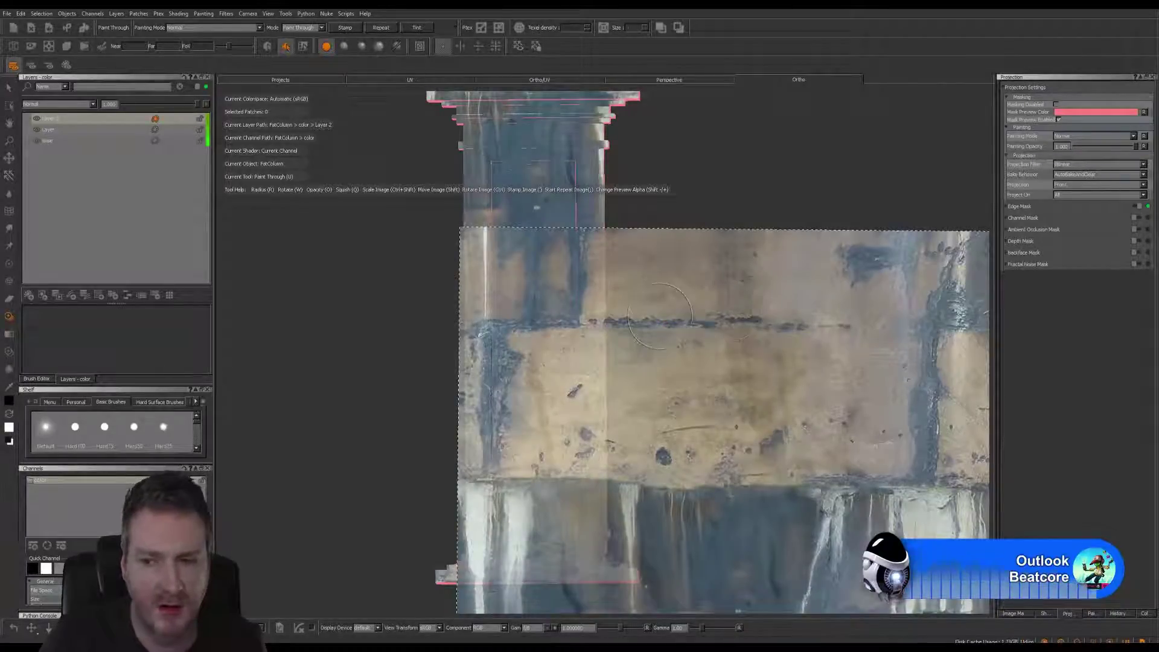
Return to the face with the pale tan arch, position darker tan brickwork over the arch, paint it through, and bake it.
{"action": "mouse_move", "coordinate": [696, 315]}
{"action": "left_mouse_down", "text": "alt"}
{"action": "mouse_move", "coordinate": [805, 316]}
{"action": "mouse_move", "coordinate": [742, 336]}
{"action": "mouse_move", "coordinate": [766, 350]}
{"action": "mouse_move", "coordinate": [722, 332]}
{"action": "mouse_move", "coordinate": [760, 328]}
{"action": "mouse_move", "coordinate": [680, 342]}
{"action": "mouse_move", "coordinate": [792, 315]}
{"action": "left_mouse_up", "text": "alt"}
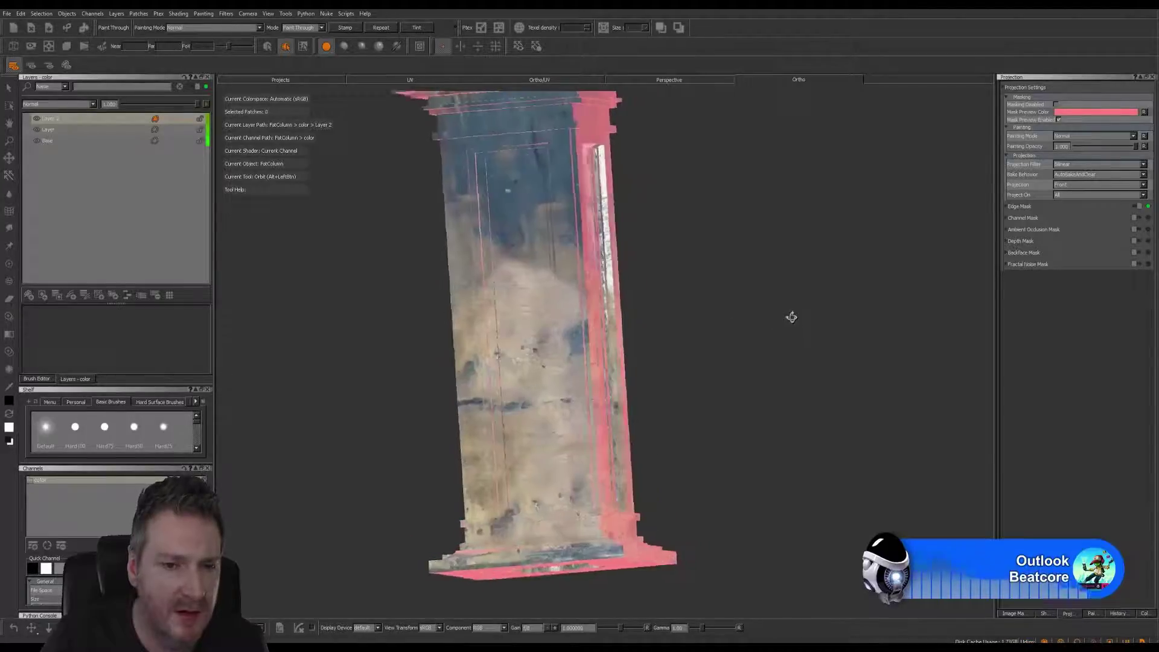
{"action": "mouse_move", "coordinate": [656, 369]}
{"action": "left_mouse_down", "text": "alt"}
{"action": "mouse_move", "coordinate": [717, 369]}
{"action": "mouse_move", "coordinate": [686, 375]}
{"action": "mouse_move", "coordinate": [688, 442]}
{"action": "mouse_move", "coordinate": [678, 419]}
{"action": "left_mouse_up", "text": "alt"}
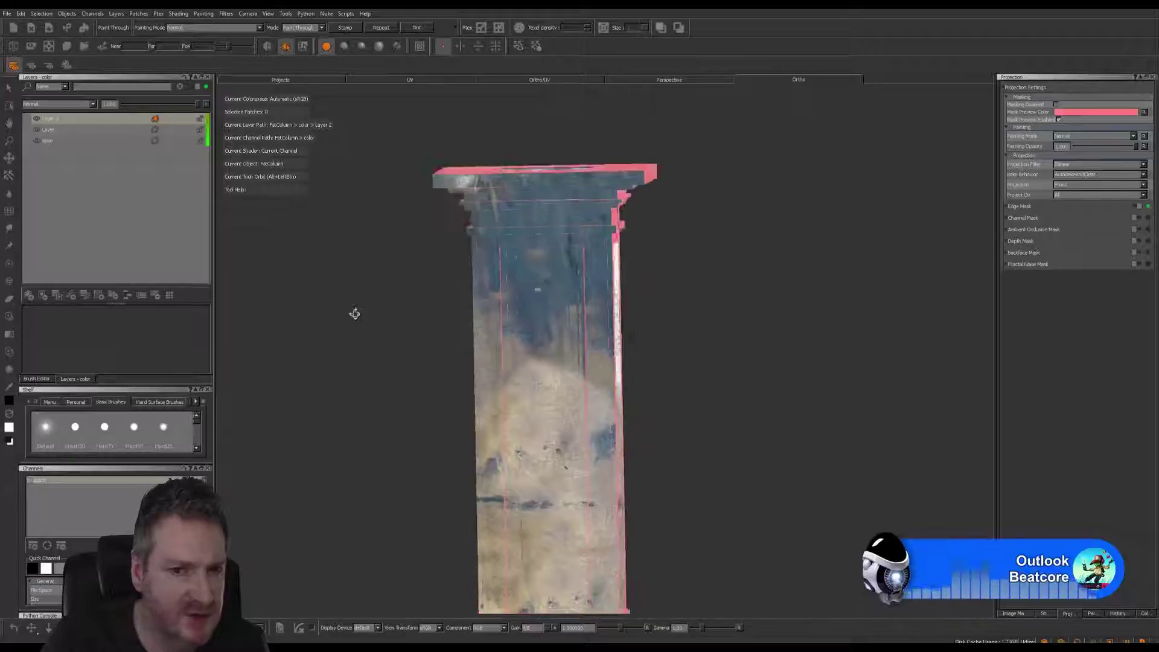
{"action": "left_click_drag", "start_coordinate": [445, 346], "coordinate": [459, 279], "text": "alt+shift"}
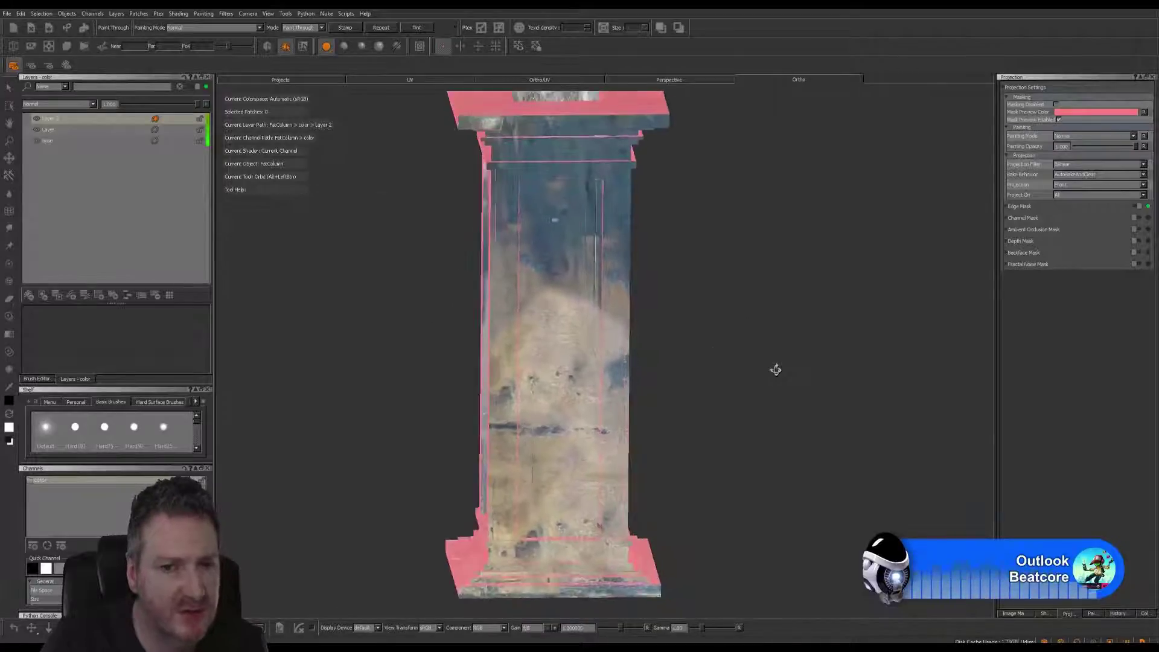
{"action": "mouse_move", "coordinate": [773, 368]}
{"action": "left_mouse_down", "text": "alt"}
{"action": "mouse_move", "coordinate": [882, 352]}
{"action": "mouse_move", "coordinate": [684, 425]}
{"action": "mouse_move", "coordinate": [455, 393]}
{"action": "mouse_move", "coordinate": [789, 359]}
{"action": "mouse_move", "coordinate": [573, 369]}
{"action": "mouse_move", "coordinate": [675, 396]}
{"action": "mouse_move", "coordinate": [696, 430]}
{"action": "mouse_move", "coordinate": [562, 254]}
{"action": "mouse_move", "coordinate": [556, 218]}
{"action": "left_mouse_up", "text": "alt"}
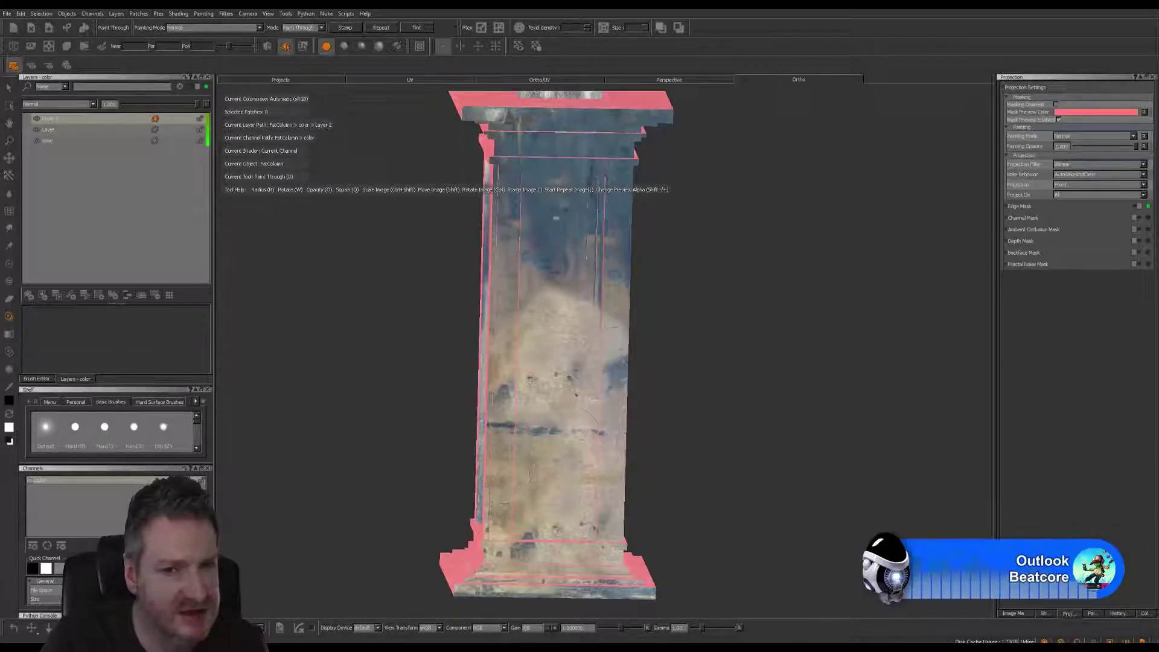
{"action": "mouse_move", "coordinate": [670, 348]}
{"action": "left_mouse_down", "text": "alt"}
{"action": "mouse_move", "coordinate": [671, 311]}
{"action": "mouse_move", "coordinate": [654, 310]}
{"action": "mouse_move", "coordinate": [667, 309]}
{"action": "left_mouse_up", "text": "alt"}
{"action": "key", "text": "shift"}
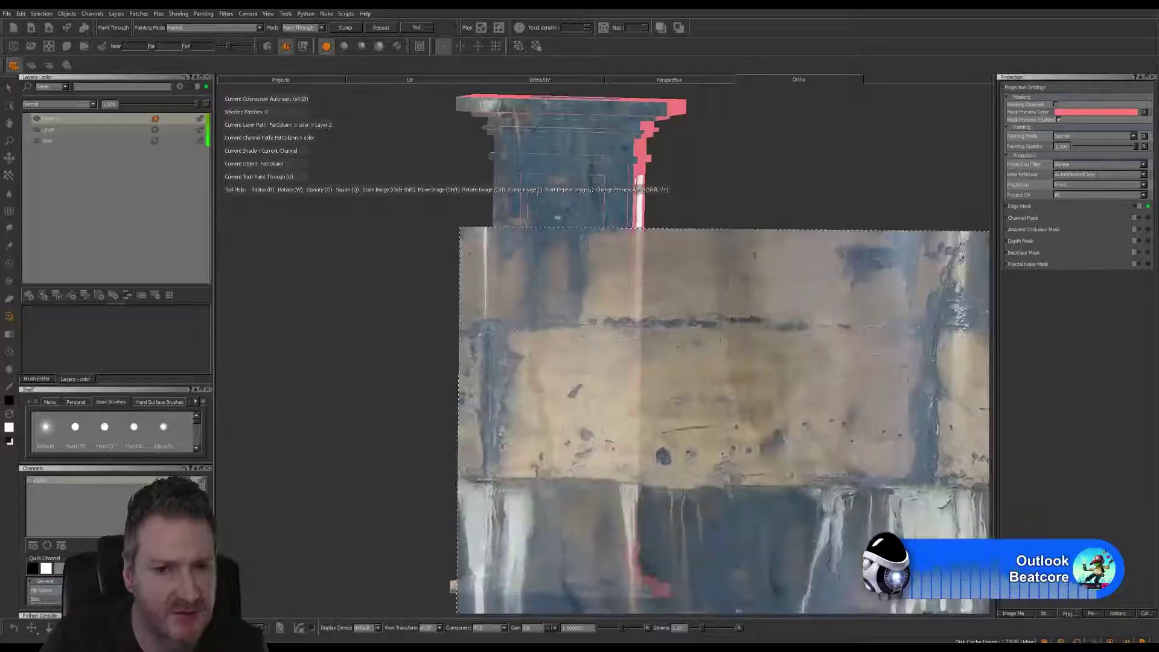
{"action": "mouse_move", "coordinate": [775, 371]}
{"action": "left_mouse_down", "text": "shift"}
{"action": "mouse_move", "coordinate": [645, 427]}
{"action": "mouse_move", "coordinate": [668, 575]}
{"action": "mouse_move", "coordinate": [658, 292]}
{"action": "left_mouse_up", "text": "shift"}
{"action": "left_click_drag", "start_coordinate": [573, 319], "coordinate": [557, 326]}
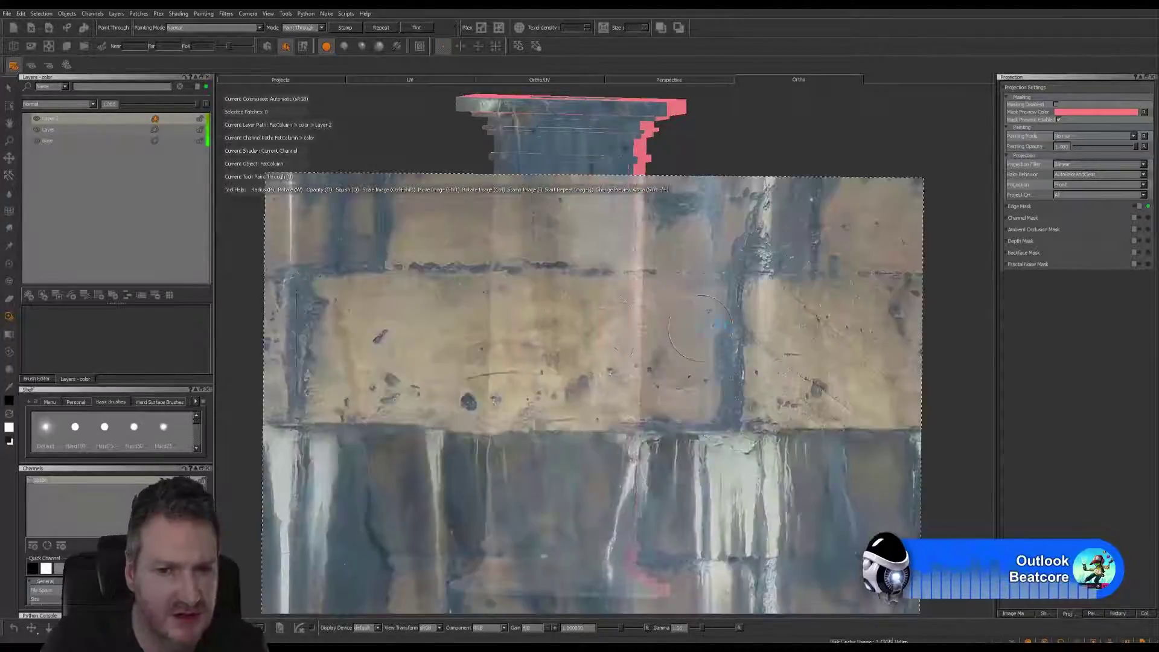
{"action": "left_click_drag", "start_coordinate": [603, 325], "coordinate": [700, 328]}
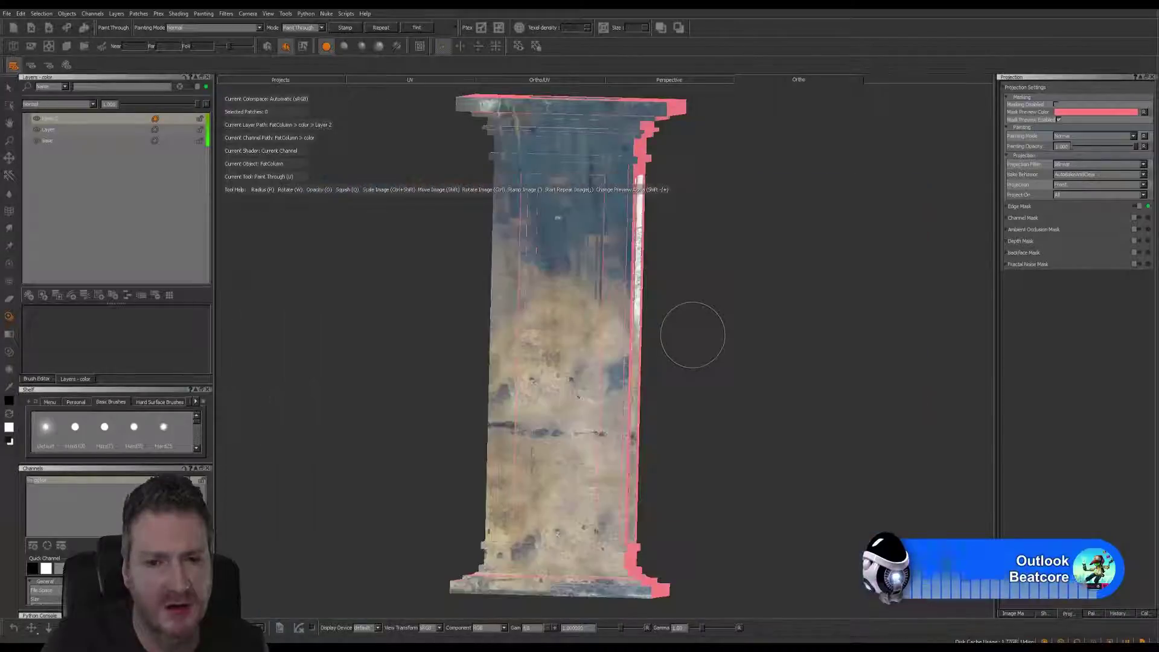
Turn to the white-panelled face and move the paint image so its white drips line up with the bright panel.
{"action": "mouse_move", "coordinate": [691, 328]}
{"action": "left_mouse_down", "text": "alt"}
{"action": "mouse_move", "coordinate": [755, 326]}
{"action": "mouse_move", "coordinate": [724, 345]}
{"action": "mouse_move", "coordinate": [766, 344]}
{"action": "mouse_move", "coordinate": [737, 352]}
{"action": "mouse_move", "coordinate": [755, 352]}
{"action": "mouse_move", "coordinate": [733, 371]}
{"action": "mouse_move", "coordinate": [823, 362]}
{"action": "mouse_move", "coordinate": [730, 383]}
{"action": "mouse_move", "coordinate": [787, 386]}
{"action": "left_mouse_up", "text": "alt"}
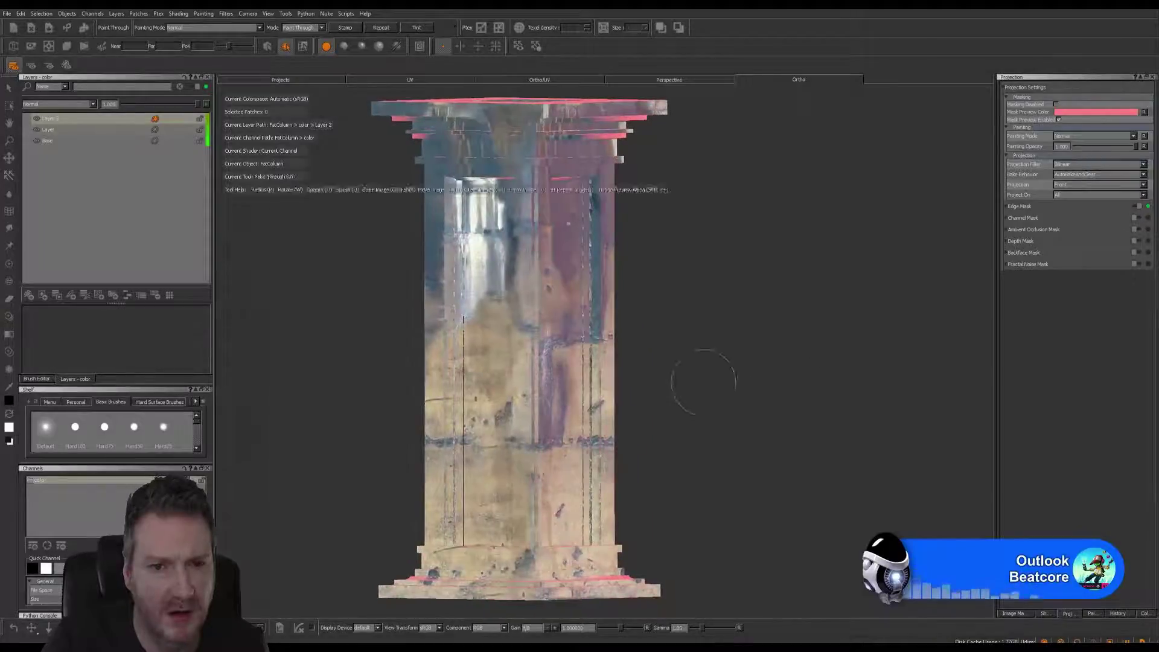
{"action": "left_click_drag", "start_coordinate": [704, 383], "coordinate": [675, 380], "text": "alt"}
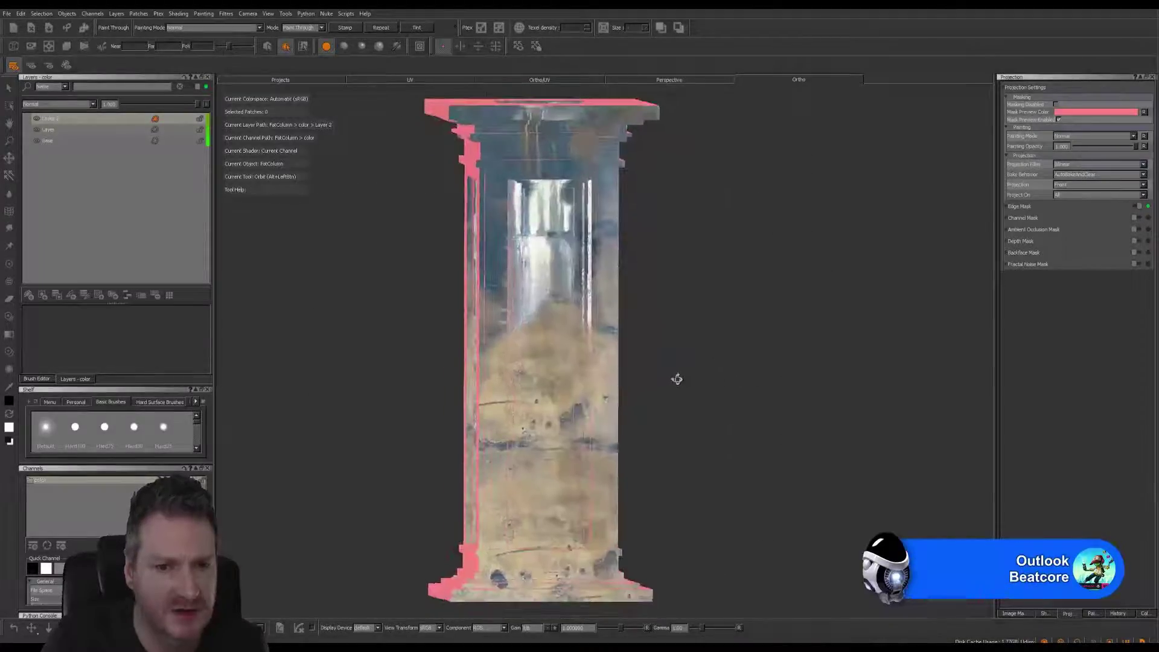
{"action": "key", "text": "u"}
{"action": "mouse_move", "coordinate": [694, 443]}
{"action": "left_mouse_down", "text": "shift"}
{"action": "mouse_move", "coordinate": [596, 359]}
{"action": "mouse_move", "coordinate": [517, 346]}
{"action": "left_mouse_up", "text": "shift"}
{"action": "mouse_move", "coordinate": [617, 352]}
{"action": "left_mouse_down", "text": "shift"}
{"action": "mouse_move", "coordinate": [386, 447]}
{"action": "mouse_move", "coordinate": [342, 420]}
{"action": "mouse_move", "coordinate": [425, 326]}
{"action": "left_mouse_up", "text": "shift"}
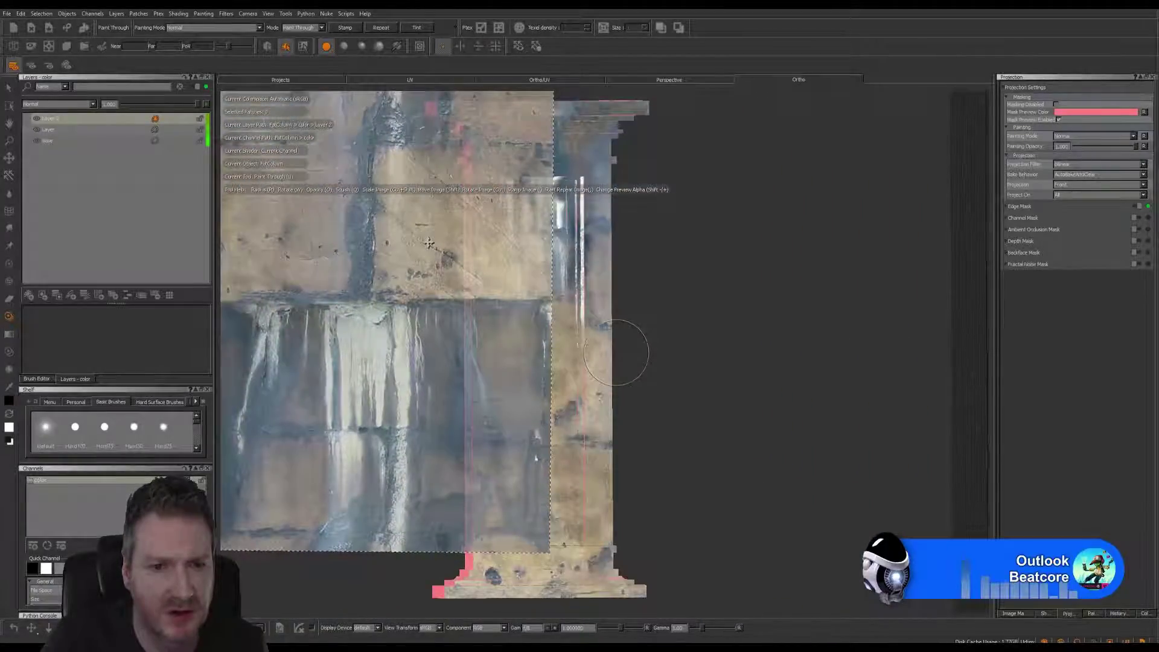
{"action": "left_click_drag", "start_coordinate": [429, 243], "coordinate": [428, 242], "text": "shift"}
{"action": "mouse_move", "coordinate": [460, 300]}
{"action": "left_mouse_down", "text": "shift"}
{"action": "mouse_move", "coordinate": [440, 302]}
{"action": "mouse_move", "coordinate": [428, 275]}
{"action": "mouse_move", "coordinate": [445, 226]}
{"action": "left_mouse_up", "text": "shift"}
{"action": "mouse_move", "coordinate": [613, 224]}
{"action": "left_mouse_down", "text": "ctrl+shift"}
{"action": "mouse_move", "coordinate": [629, 247]}
{"action": "mouse_move", "coordinate": [461, 253]}
{"action": "mouse_move", "coordinate": [641, 249]}
{"action": "mouse_move", "coordinate": [624, 252]}
{"action": "left_mouse_up", "text": "ctrl+shift"}
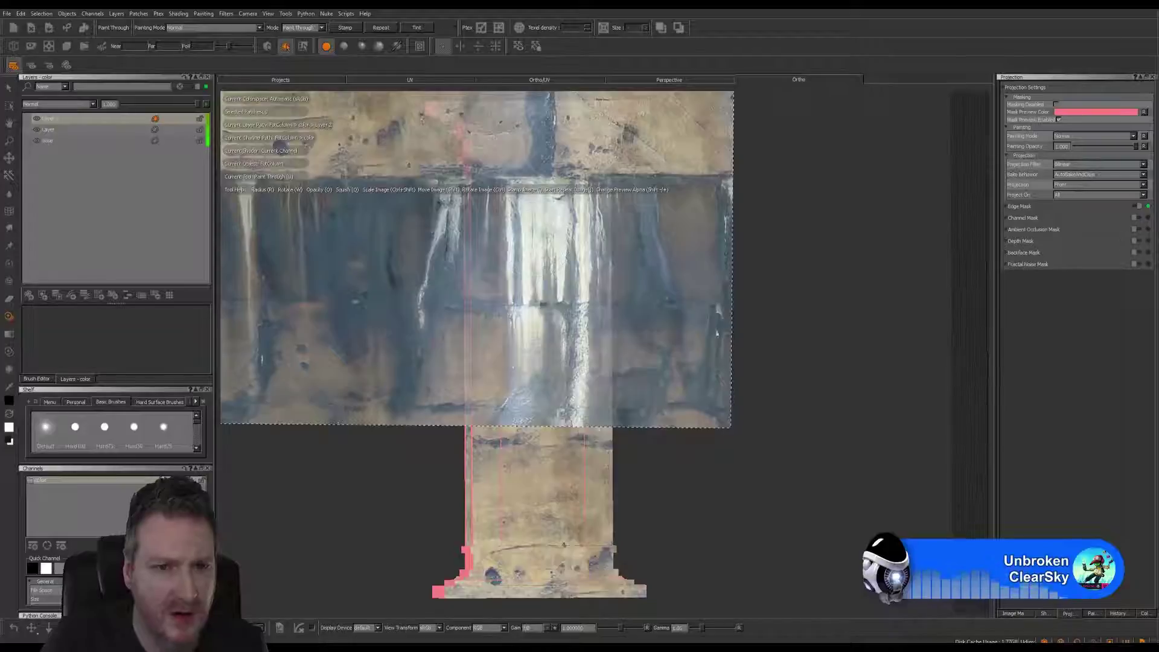
Open the brush settings and reduce the brush radius.
{"action": "left_click", "coordinate": [41, 379]}
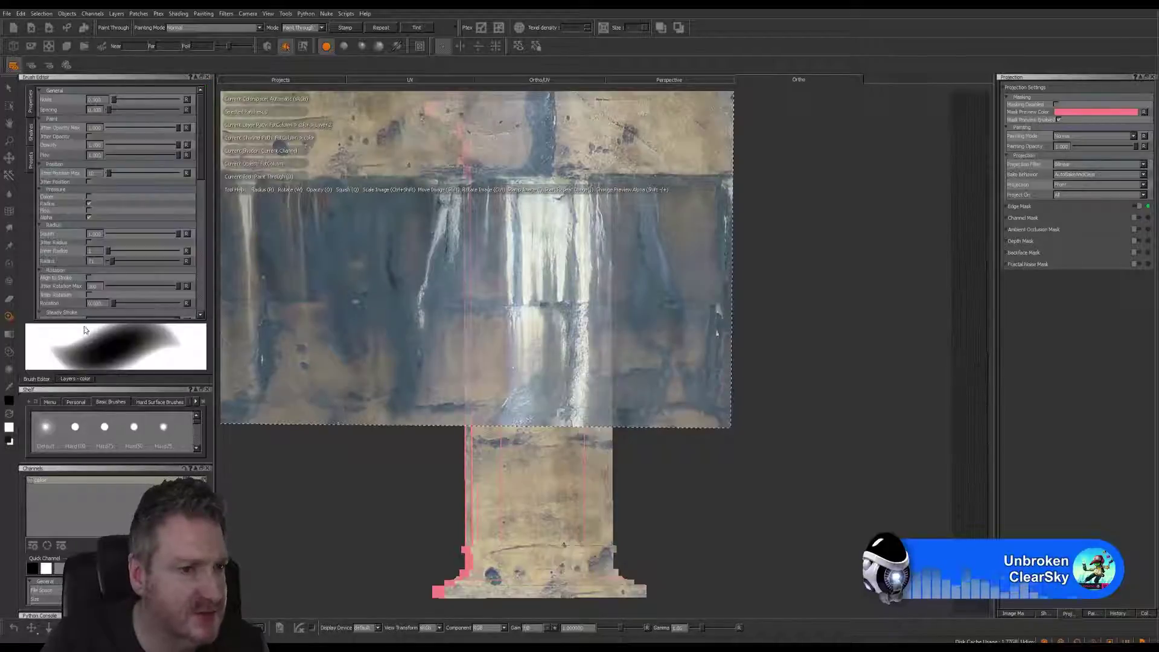
{"action": "left_click_drag", "start_coordinate": [116, 261], "coordinate": [113, 259]}
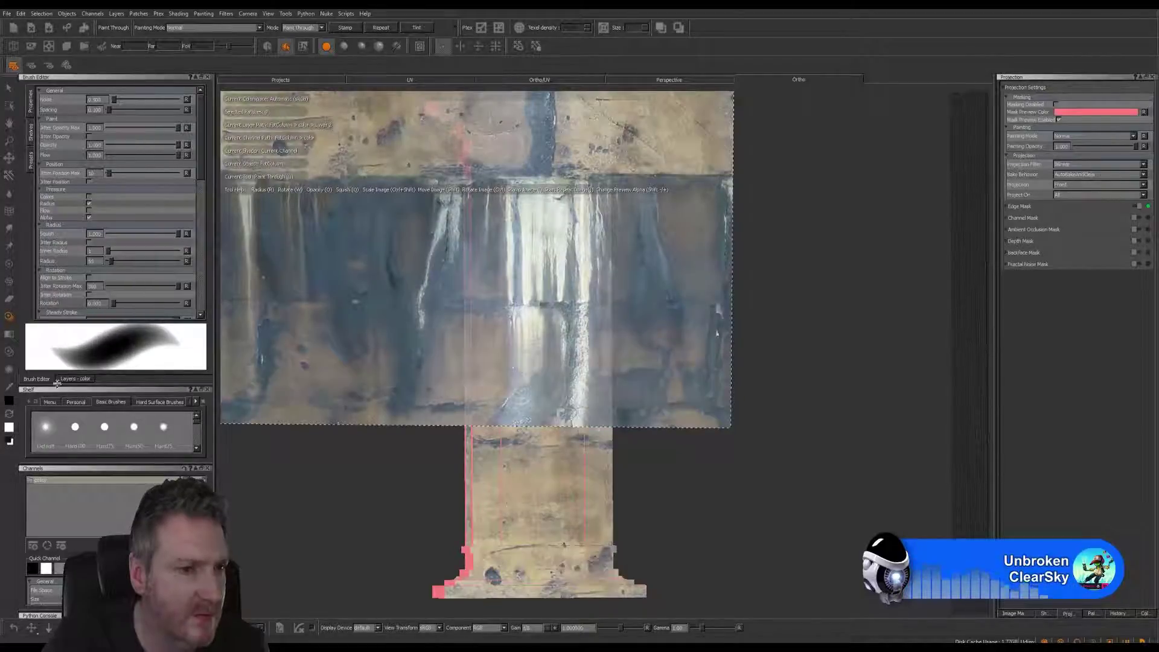
Return to the layer list and paint the image's white drips through the panel, extending them down the shaft.
{"action": "left_click", "coordinate": [83, 380]}
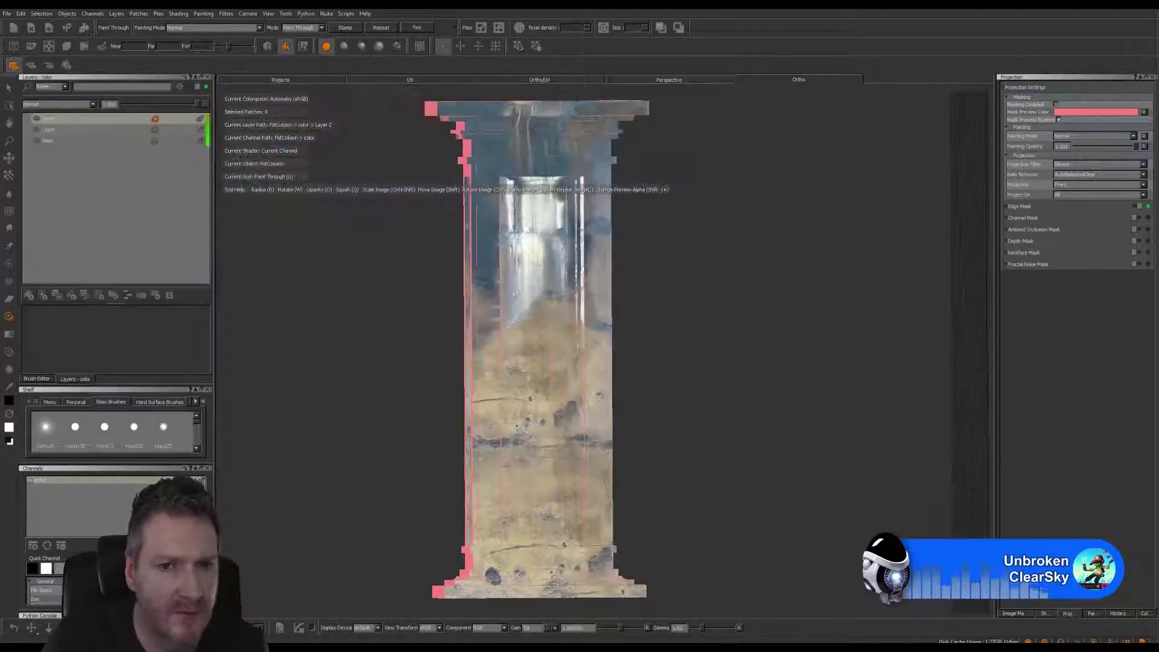
{"action": "mouse_move", "coordinate": [547, 200]}
{"action": "left_mouse_down"}
{"action": "mouse_move", "coordinate": [566, 227]}
{"action": "mouse_move", "coordinate": [559, 257]}
{"action": "mouse_move", "coordinate": [515, 265]}
{"action": "mouse_move", "coordinate": [518, 371]}
{"action": "mouse_move", "coordinate": [546, 260]}
{"action": "mouse_move", "coordinate": [549, 293]}
{"action": "left_mouse_up"}
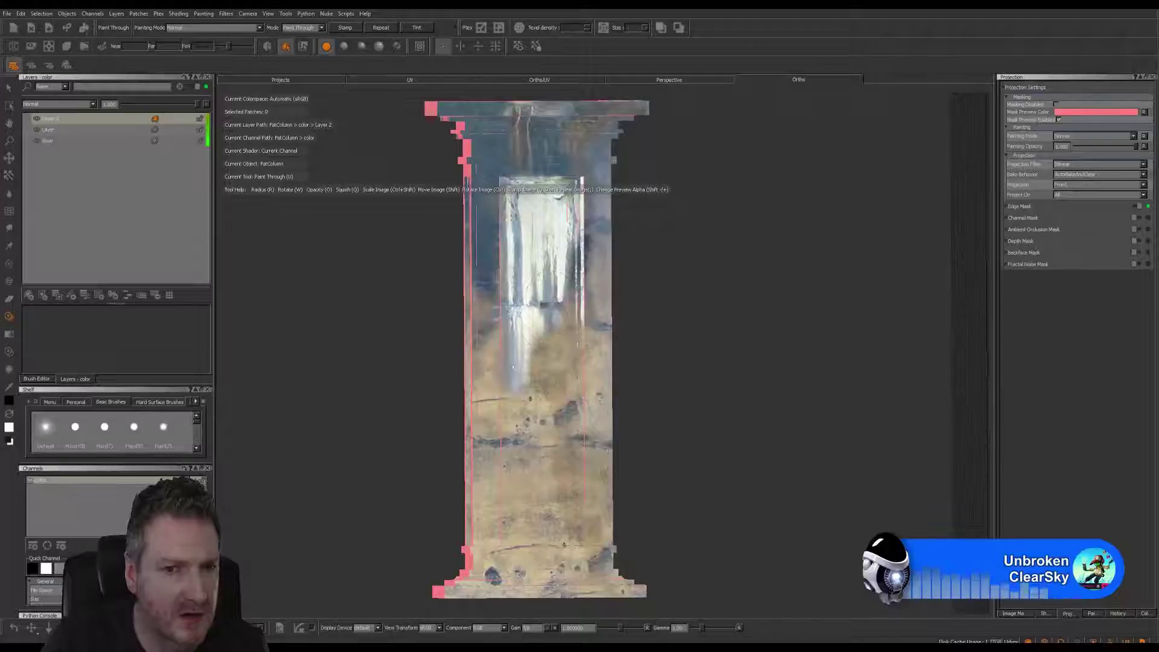
{"action": "mouse_move", "coordinate": [558, 342]}
{"action": "left_mouse_down"}
{"action": "mouse_move", "coordinate": [537, 324]}
{"action": "mouse_move", "coordinate": [569, 320]}
{"action": "left_mouse_up"}
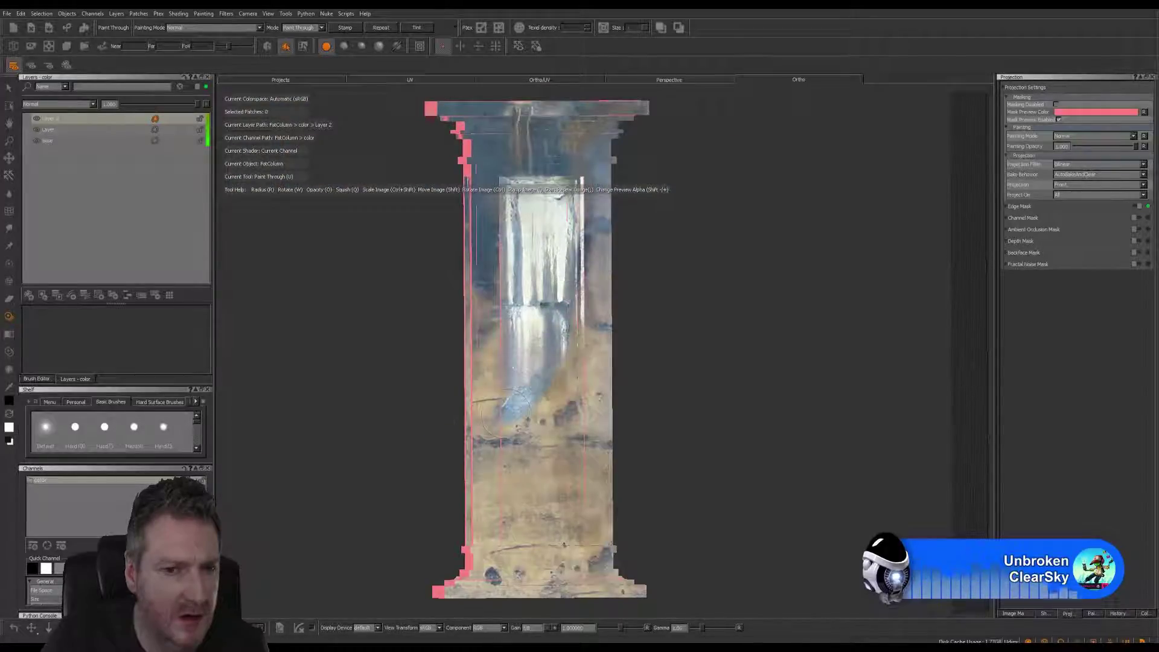
Paint greyish-tan brickwork around the lower end of the white drips, repositioning the image to blend them into the shaft.
{"action": "mouse_move", "coordinate": [507, 413]}
{"action": "left_mouse_down"}
{"action": "mouse_move", "coordinate": [495, 403]}
{"action": "mouse_move", "coordinate": [494, 428]}
{"action": "mouse_move", "coordinate": [507, 434]}
{"action": "mouse_move", "coordinate": [478, 441]}
{"action": "left_mouse_up"}
{"action": "left_click_drag", "start_coordinate": [513, 394], "coordinate": [488, 413]}
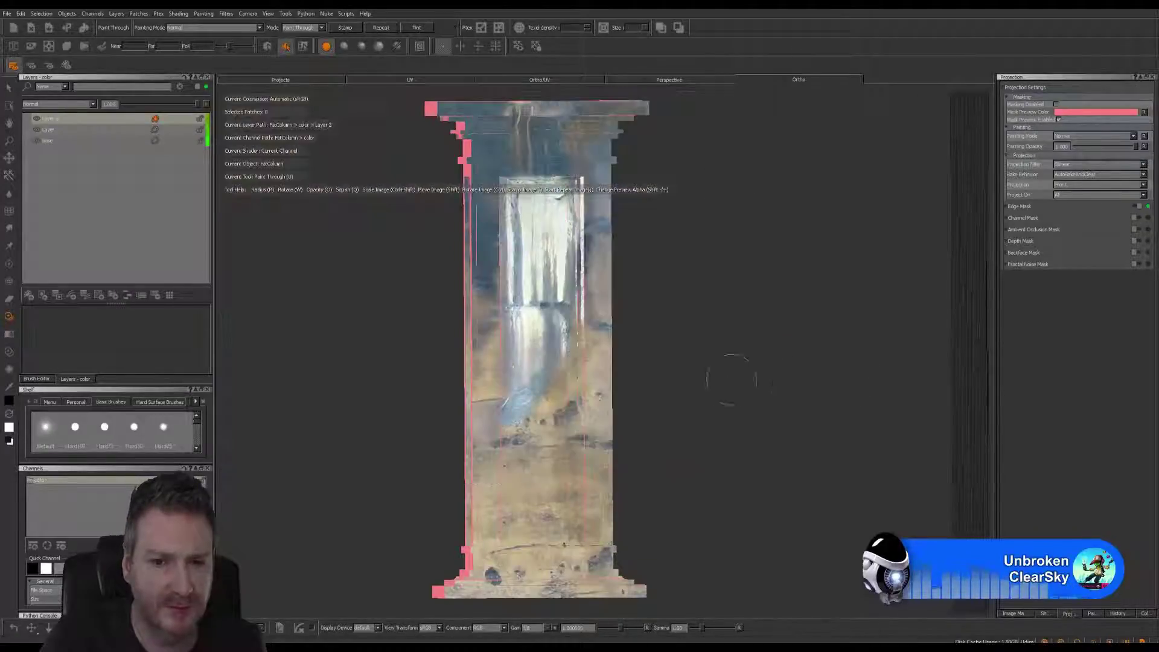
{"action": "left_click_drag", "start_coordinate": [496, 448], "coordinate": [501, 427]}
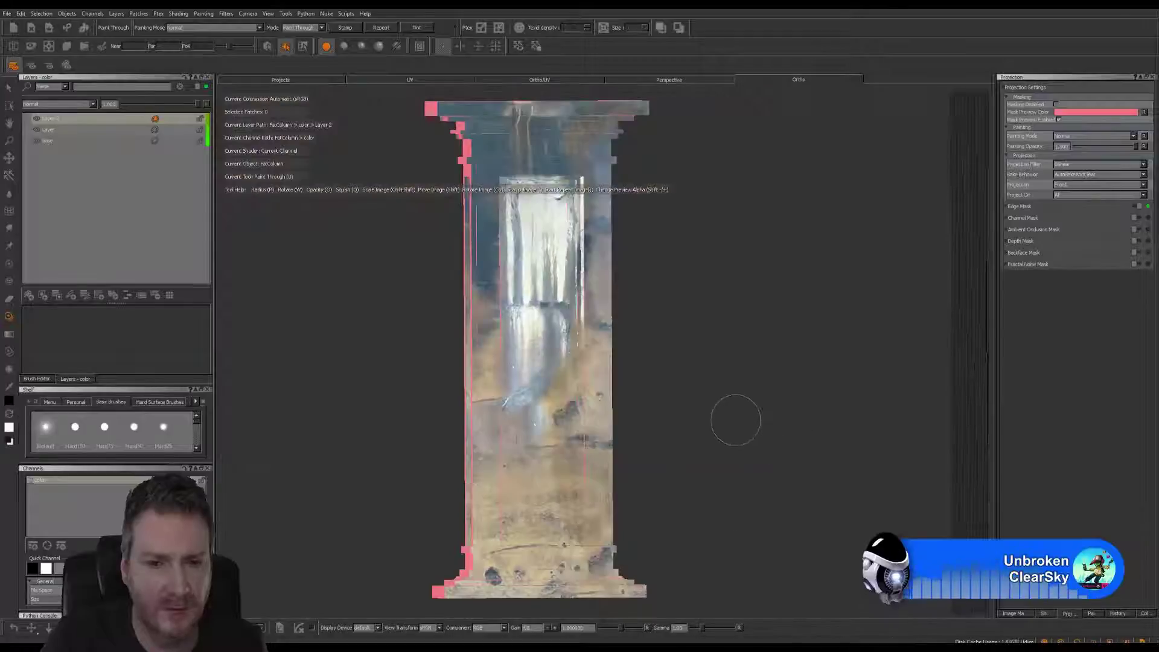
{"action": "left_click_drag", "start_coordinate": [587, 406], "coordinate": [648, 397], "text": "shift"}
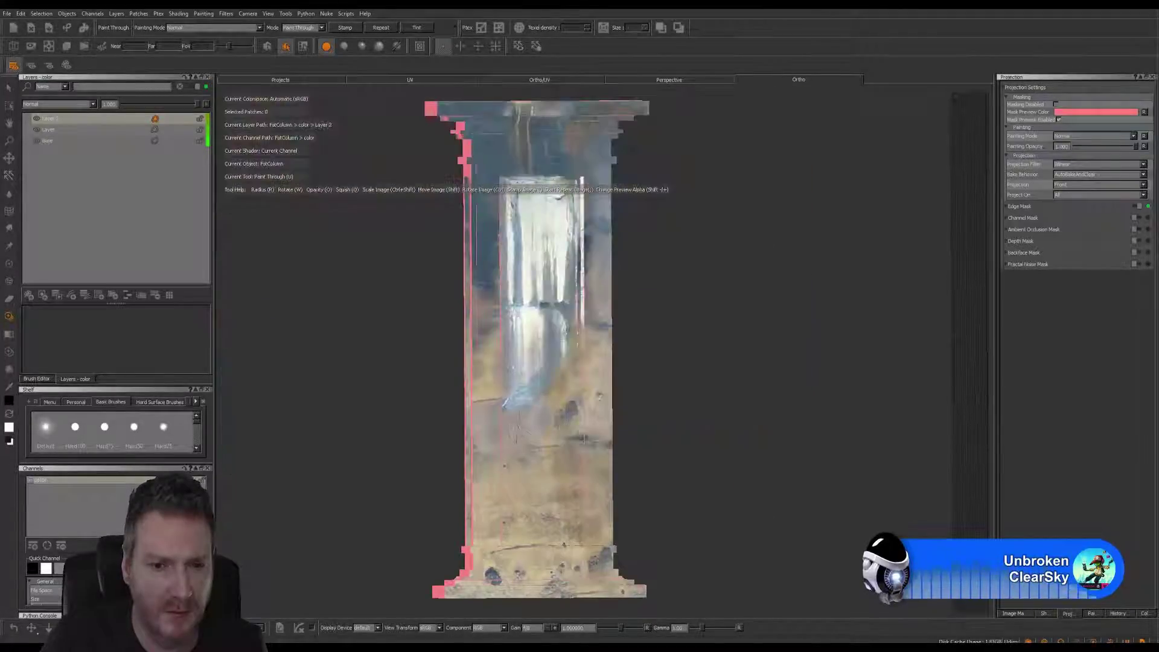
{"action": "left_click_drag", "start_coordinate": [553, 422], "coordinate": [555, 406]}
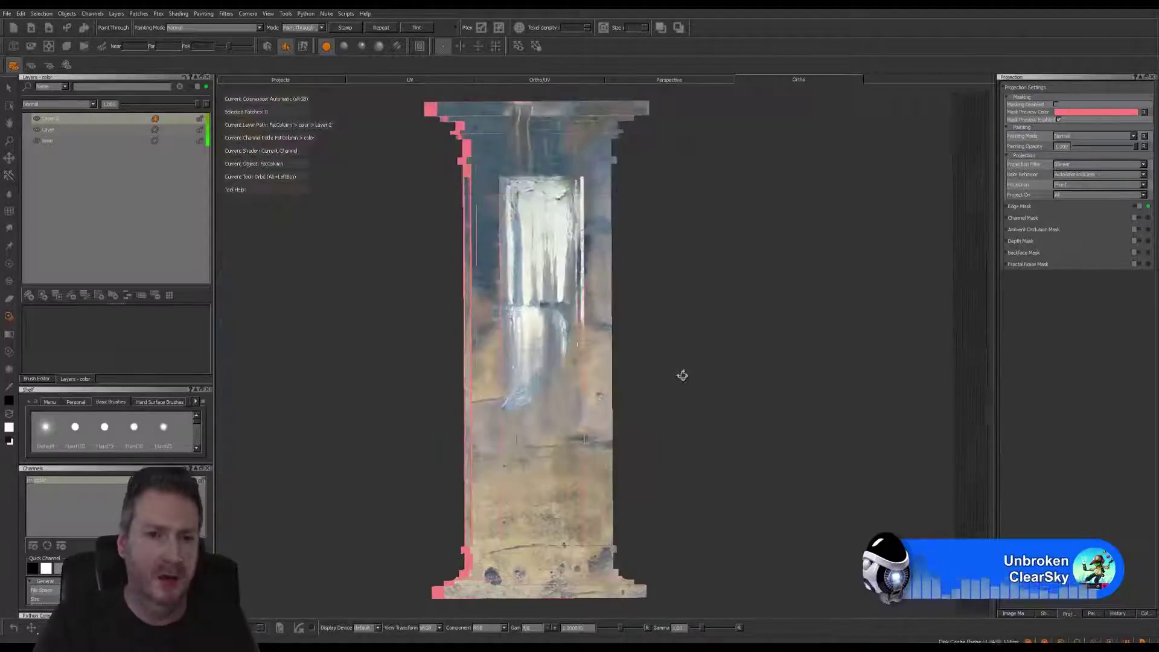
Turn to the adjoining streaked face, align the image's white drips with its upper shaft, and paint a long vertical streak through.
{"action": "mouse_move", "coordinate": [680, 374]}
{"action": "left_mouse_down", "text": "alt"}
{"action": "mouse_move", "coordinate": [714, 376]}
{"action": "mouse_move", "coordinate": [658, 386]}
{"action": "mouse_move", "coordinate": [663, 356]}
{"action": "mouse_move", "coordinate": [737, 378]}
{"action": "mouse_move", "coordinate": [807, 378]}
{"action": "mouse_move", "coordinate": [652, 377]}
{"action": "mouse_move", "coordinate": [569, 262]}
{"action": "mouse_move", "coordinate": [477, 261]}
{"action": "left_mouse_up", "text": "alt"}
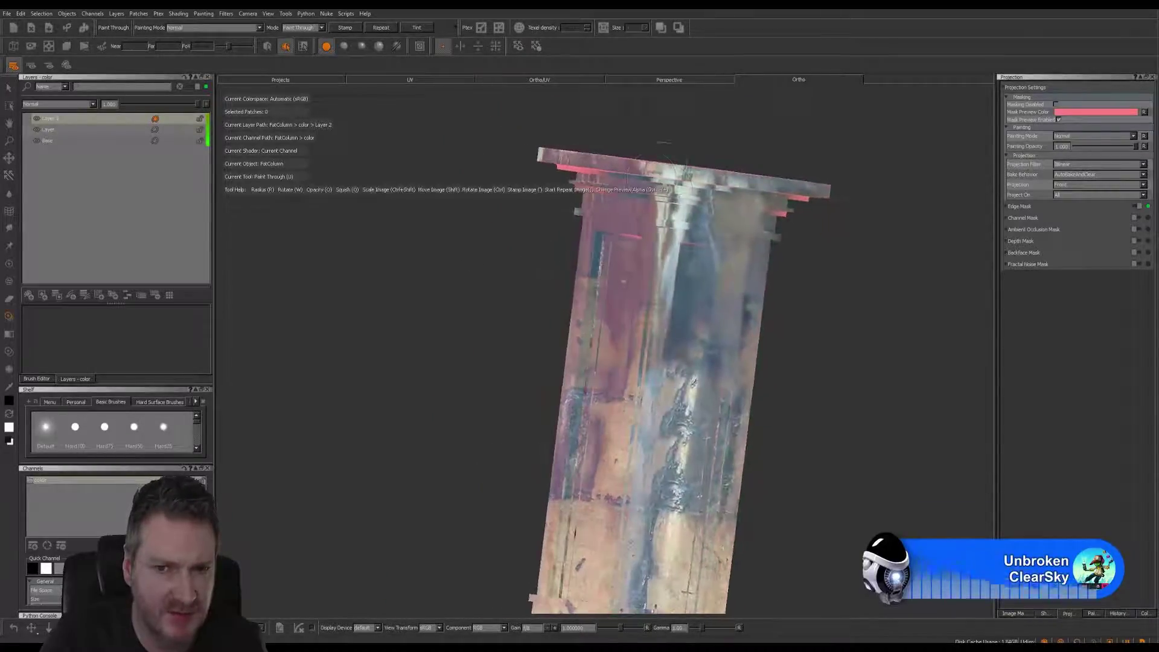
{"action": "left_click_drag", "start_coordinate": [615, 294], "coordinate": [600, 369], "text": "alt"}
{"action": "key", "text": "t"}
{"action": "mouse_move", "coordinate": [717, 354]}
{"action": "left_mouse_down", "text": "shift"}
{"action": "mouse_move", "coordinate": [591, 183]}
{"action": "mouse_move", "coordinate": [452, 266]}
{"action": "left_mouse_up", "text": "shift"}
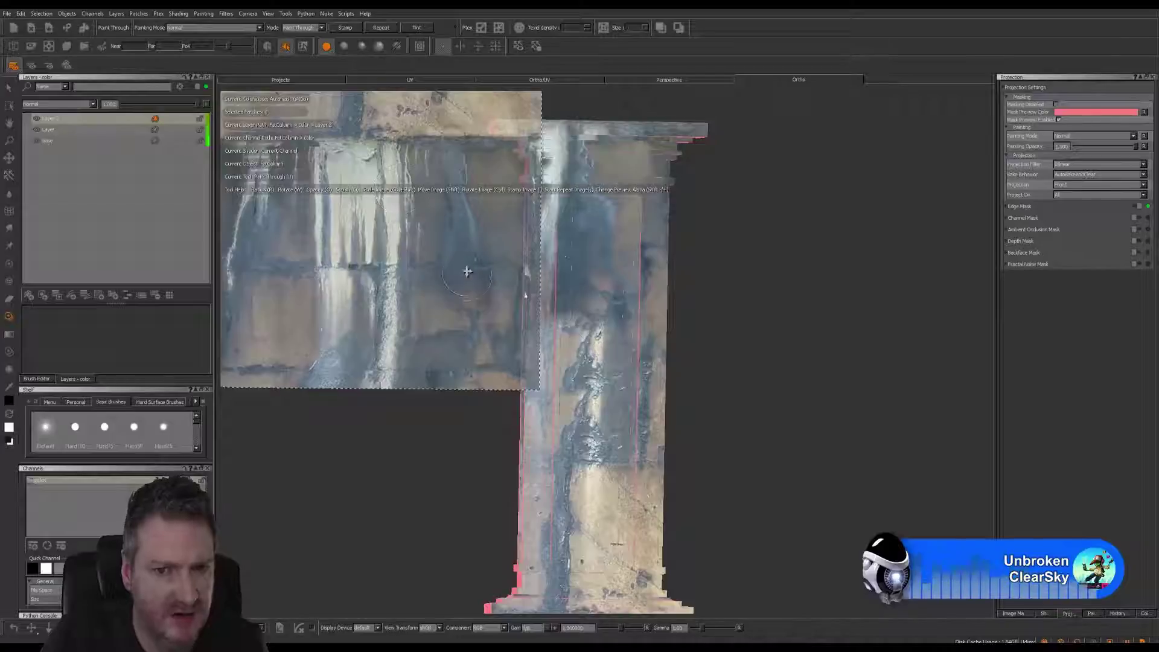
{"action": "left_click_drag", "start_coordinate": [468, 272], "coordinate": [678, 272]}
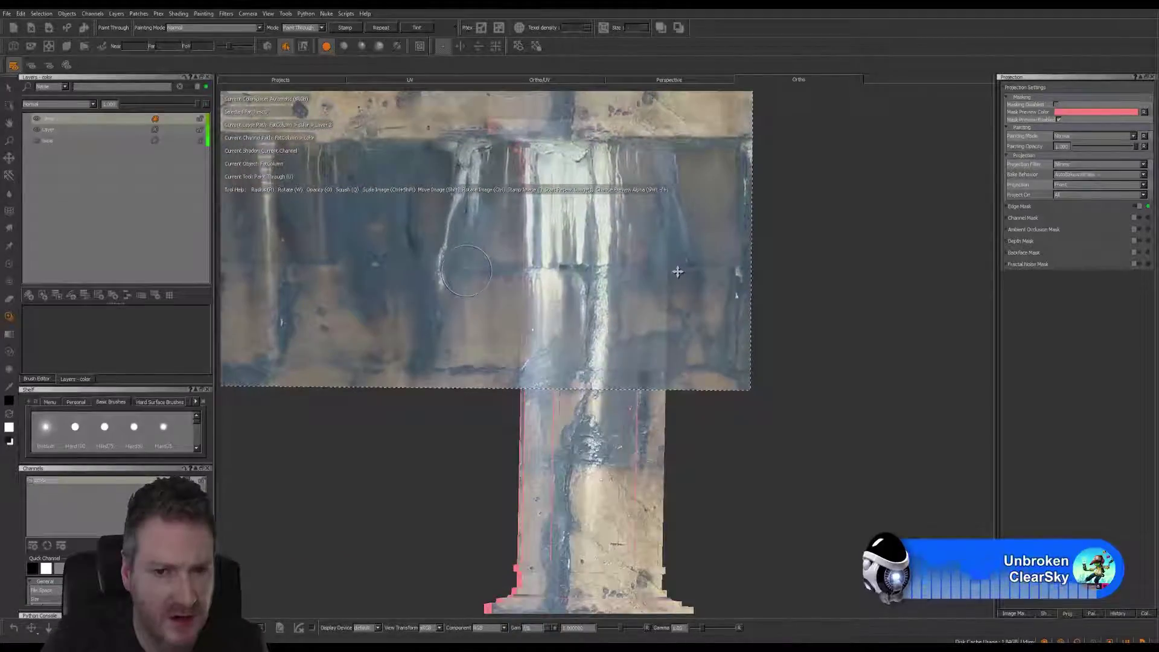
{"action": "left_click_drag", "start_coordinate": [606, 362], "coordinate": [602, 250]}
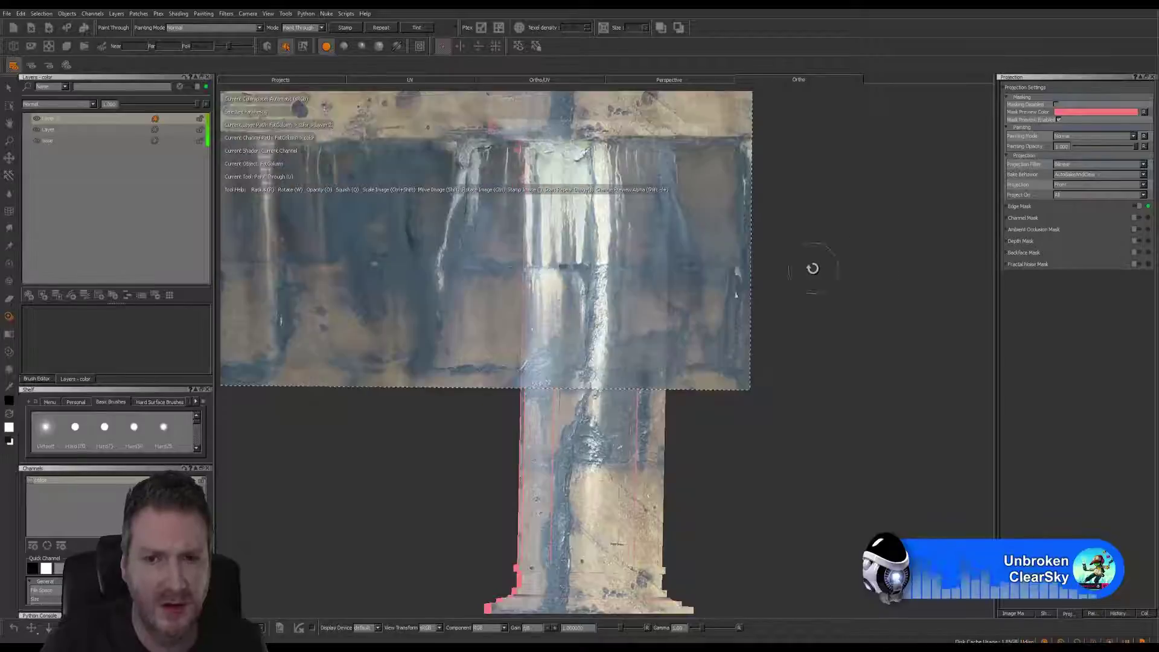
Orbit around the column to examine the painted drips, the brickwork and the seams between its faces.
{"action": "mouse_move", "coordinate": [812, 268]}
{"action": "middle_mouse_down"}
{"action": "mouse_move", "coordinate": [699, 269]}
{"action": "mouse_move", "coordinate": [771, 259]}
{"action": "mouse_move", "coordinate": [701, 281]}
{"action": "middle_mouse_up"}
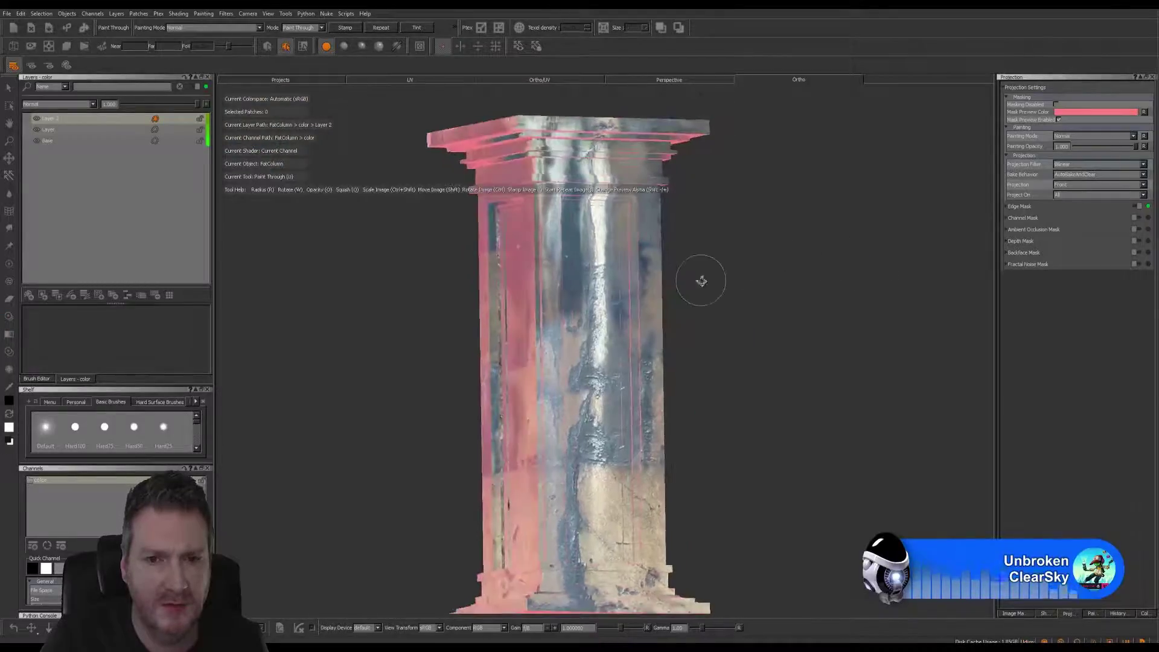
{"action": "mouse_move", "coordinate": [701, 281]}
{"action": "left_mouse_down", "text": "alt"}
{"action": "mouse_move", "coordinate": [773, 287]}
{"action": "mouse_move", "coordinate": [706, 305]}
{"action": "mouse_move", "coordinate": [809, 321]}
{"action": "left_mouse_up", "text": "alt"}
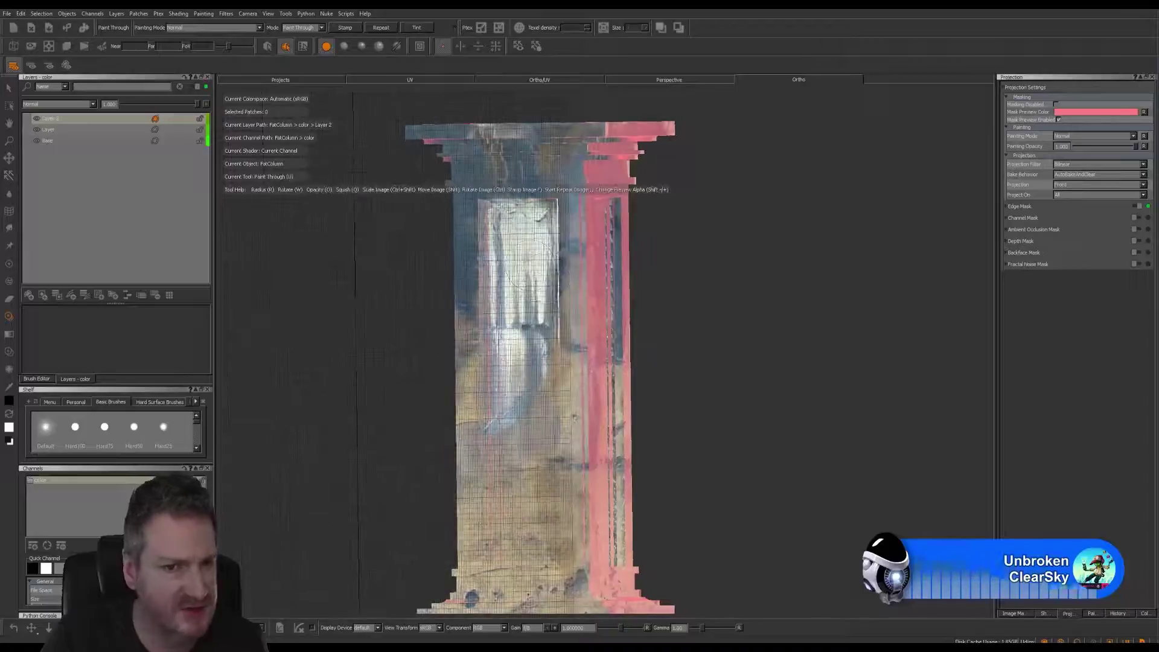
{"action": "left_click_drag", "start_coordinate": [711, 354], "coordinate": [804, 355], "text": "alt"}
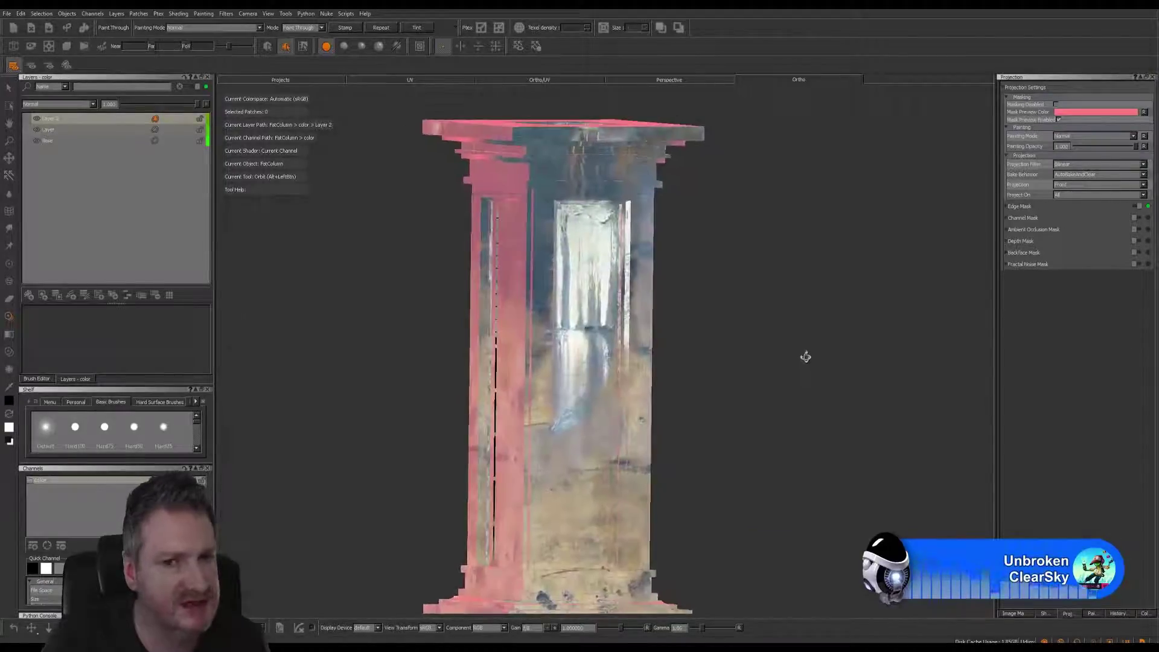
{"action": "left_click_drag", "start_coordinate": [725, 354], "coordinate": [870, 354], "text": "alt"}
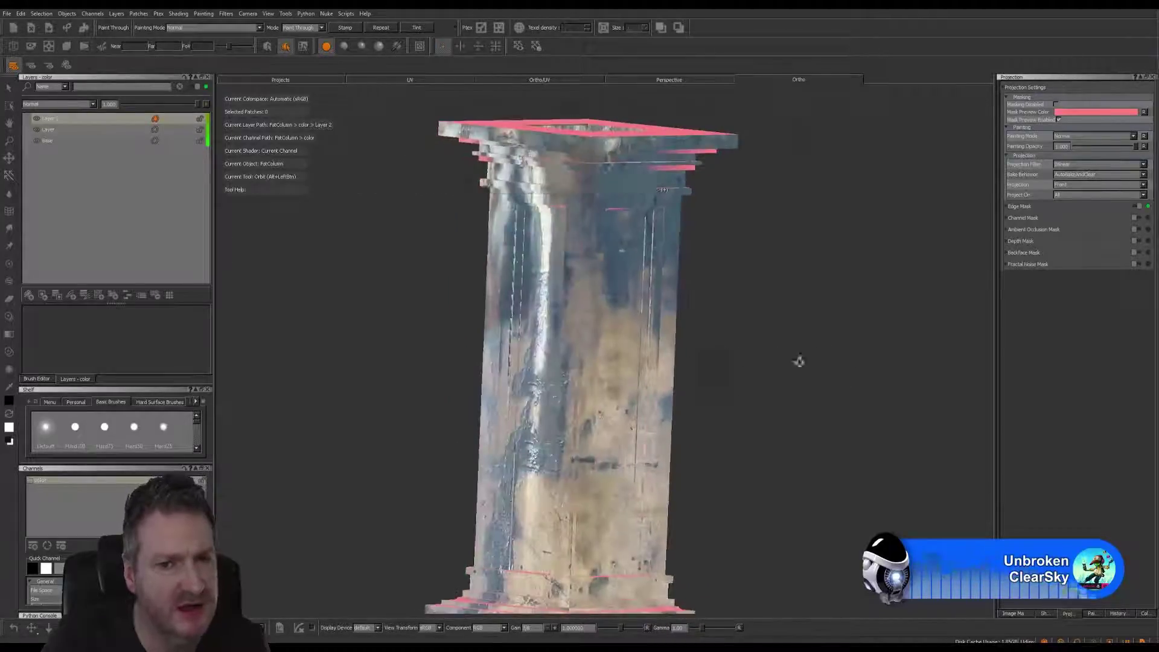
{"action": "mouse_move", "coordinate": [797, 360]}
{"action": "left_mouse_down", "text": "alt"}
{"action": "mouse_move", "coordinate": [864, 370]}
{"action": "mouse_move", "coordinate": [665, 360]}
{"action": "mouse_move", "coordinate": [712, 362]}
{"action": "left_mouse_up", "text": "alt"}
{"action": "key", "text": "u"}
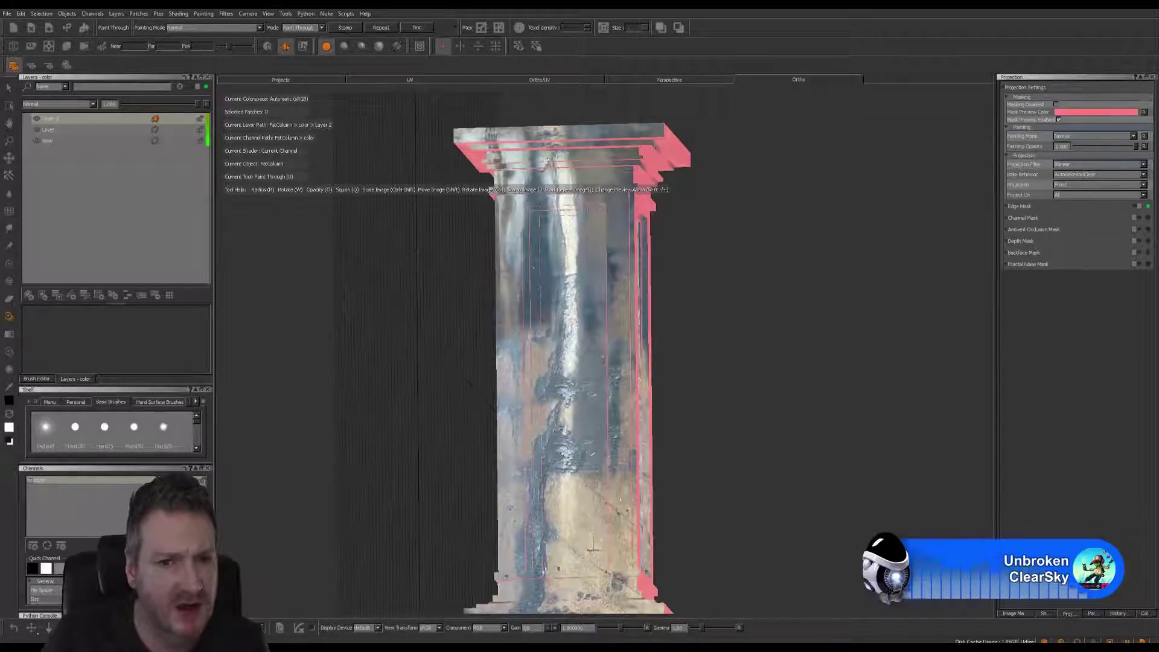
{"action": "mouse_move", "coordinate": [769, 335]}
{"action": "left_mouse_down", "text": "alt"}
{"action": "mouse_move", "coordinate": [701, 331]}
{"action": "mouse_move", "coordinate": [978, 344]}
{"action": "mouse_move", "coordinate": [811, 351]}
{"action": "mouse_move", "coordinate": [857, 345]}
{"action": "mouse_move", "coordinate": [717, 306]}
{"action": "left_mouse_up", "text": "alt"}
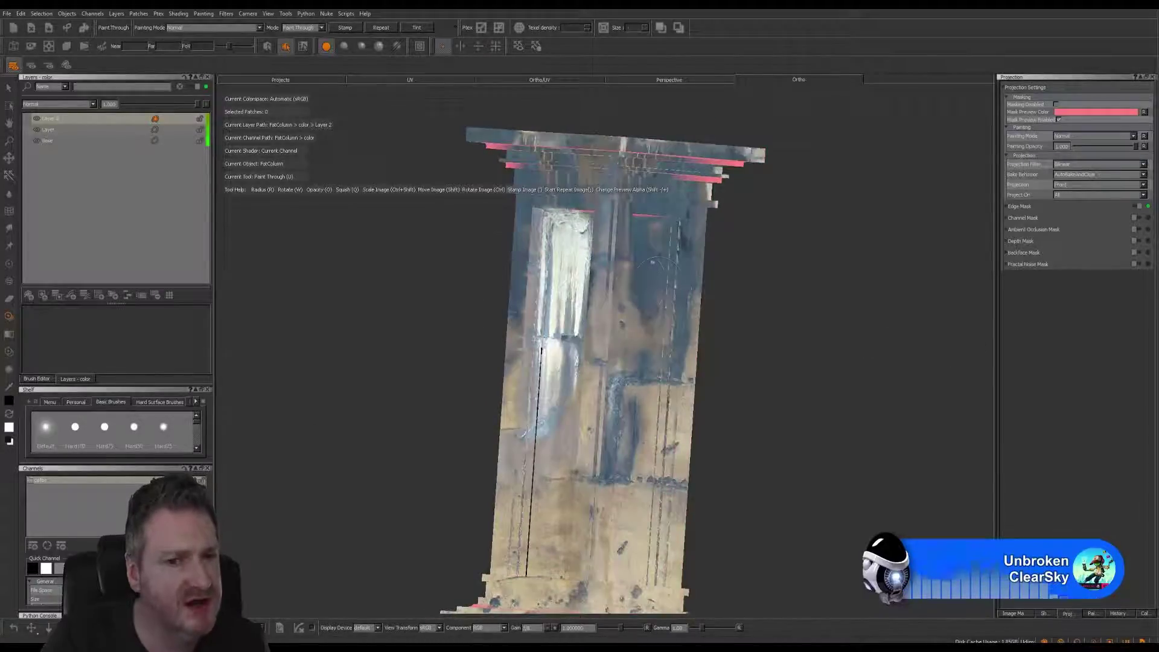
{"action": "left_click_drag", "start_coordinate": [754, 322], "coordinate": [660, 310], "text": "alt"}
{"action": "left_click_drag", "start_coordinate": [767, 350], "coordinate": [723, 235], "text": "alt"}
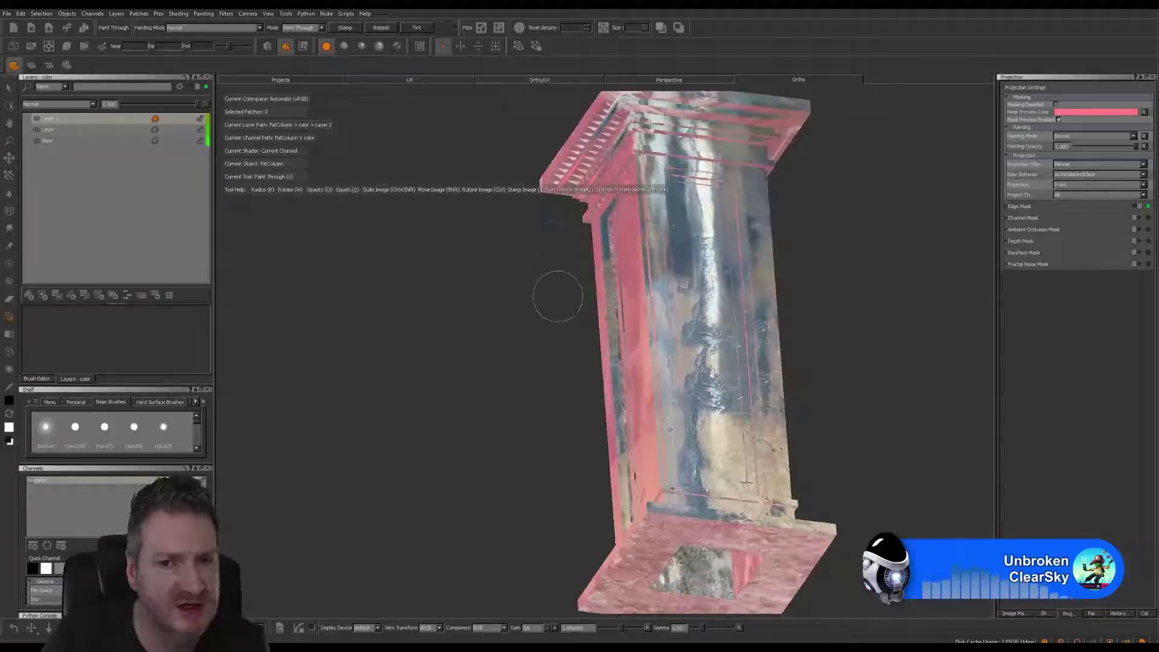
{"action": "left_click_drag", "start_coordinate": [557, 297], "coordinate": [853, 332], "text": "alt"}
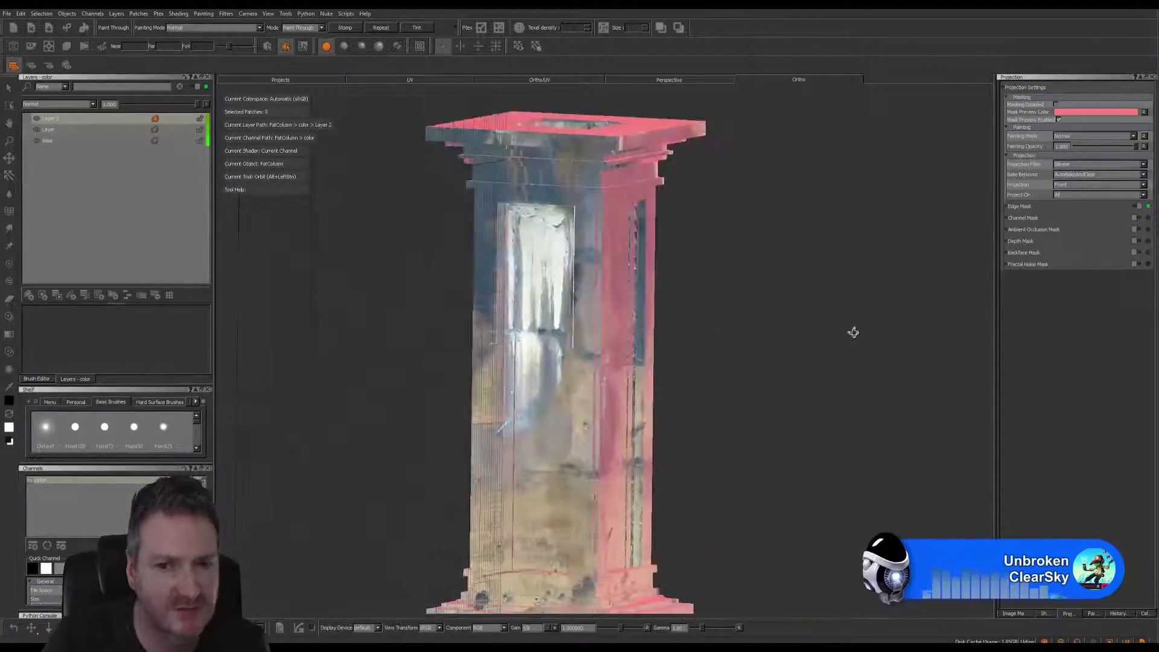
{"action": "middle_click_drag", "start_coordinate": [664, 354], "coordinate": [719, 367], "text": "alt"}
{"action": "left_click_drag", "start_coordinate": [719, 368], "coordinate": [769, 352], "text": "alt"}
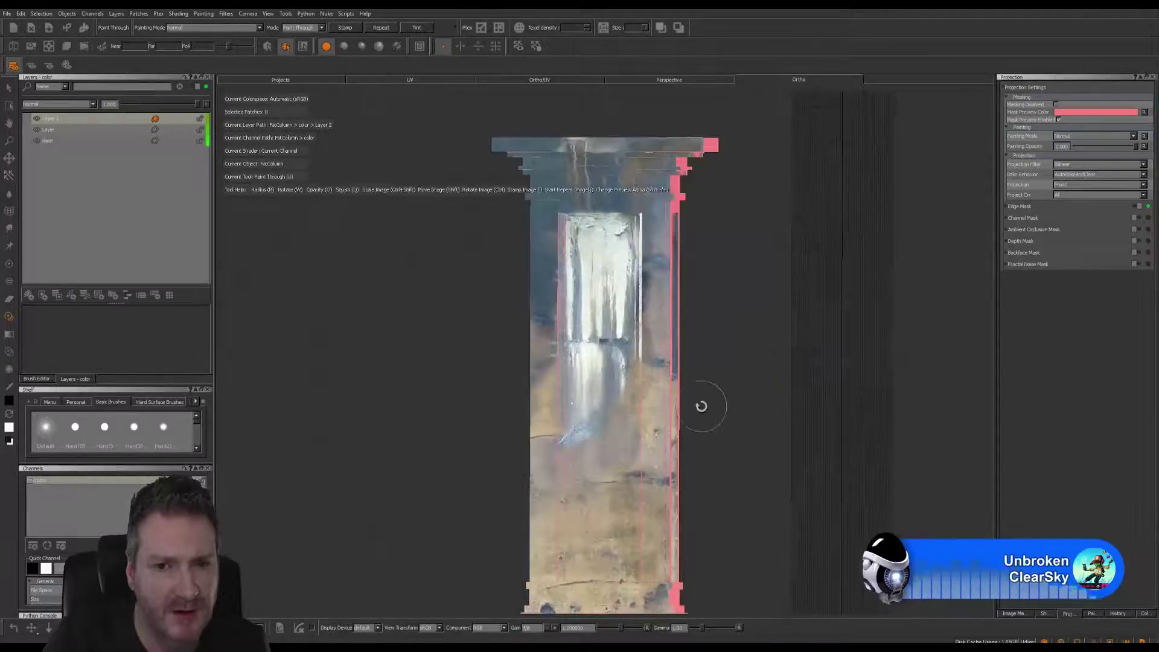
Align the image's blue brick joint across the lower shaft of the white-panelled face and paint it through.
{"action": "mouse_move", "coordinate": [701, 406]}
{"action": "left_mouse_down", "text": "alt"}
{"action": "mouse_move", "coordinate": [699, 349]}
{"action": "mouse_move", "coordinate": [753, 363]}
{"action": "mouse_move", "coordinate": [810, 357]}
{"action": "mouse_move", "coordinate": [696, 370]}
{"action": "mouse_move", "coordinate": [777, 360]}
{"action": "mouse_move", "coordinate": [704, 360]}
{"action": "mouse_move", "coordinate": [723, 373]}
{"action": "mouse_move", "coordinate": [825, 574]}
{"action": "mouse_move", "coordinate": [824, 611]}
{"action": "left_mouse_up", "text": "alt"}
{"action": "left_click_drag", "start_coordinate": [468, 149], "coordinate": [610, 379], "text": "shift"}
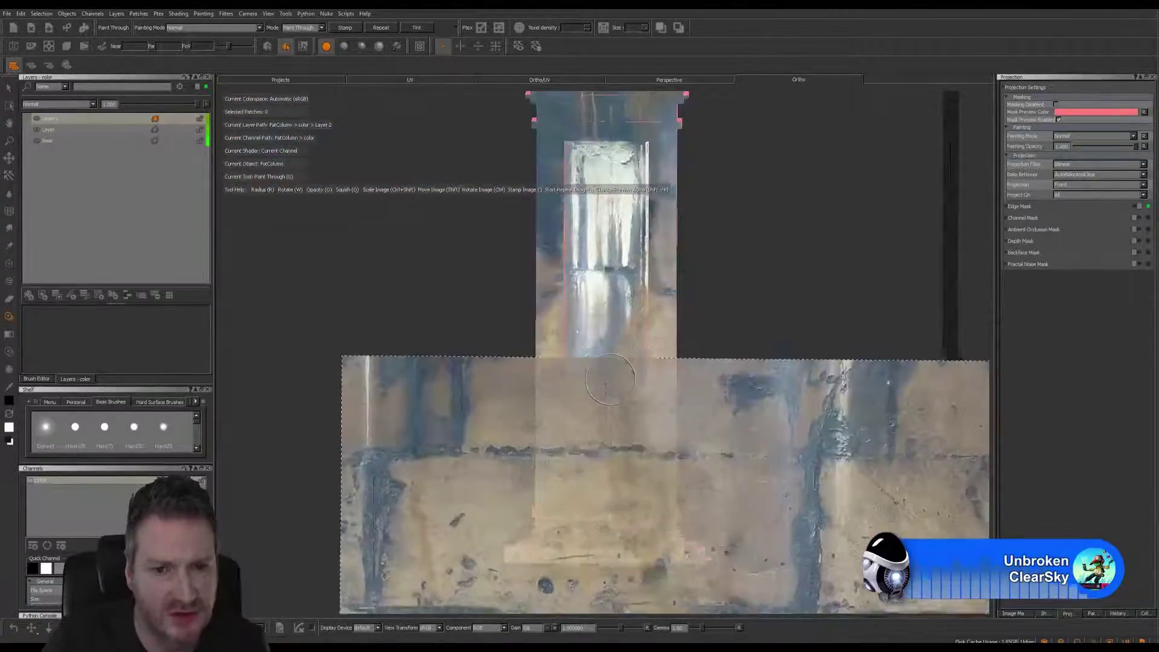
{"action": "mouse_move", "coordinate": [749, 610]}
{"action": "left_mouse_down", "text": "shift"}
{"action": "mouse_move", "coordinate": [744, 651]}
{"action": "mouse_move", "coordinate": [741, 560]}
{"action": "left_mouse_up", "text": "shift"}
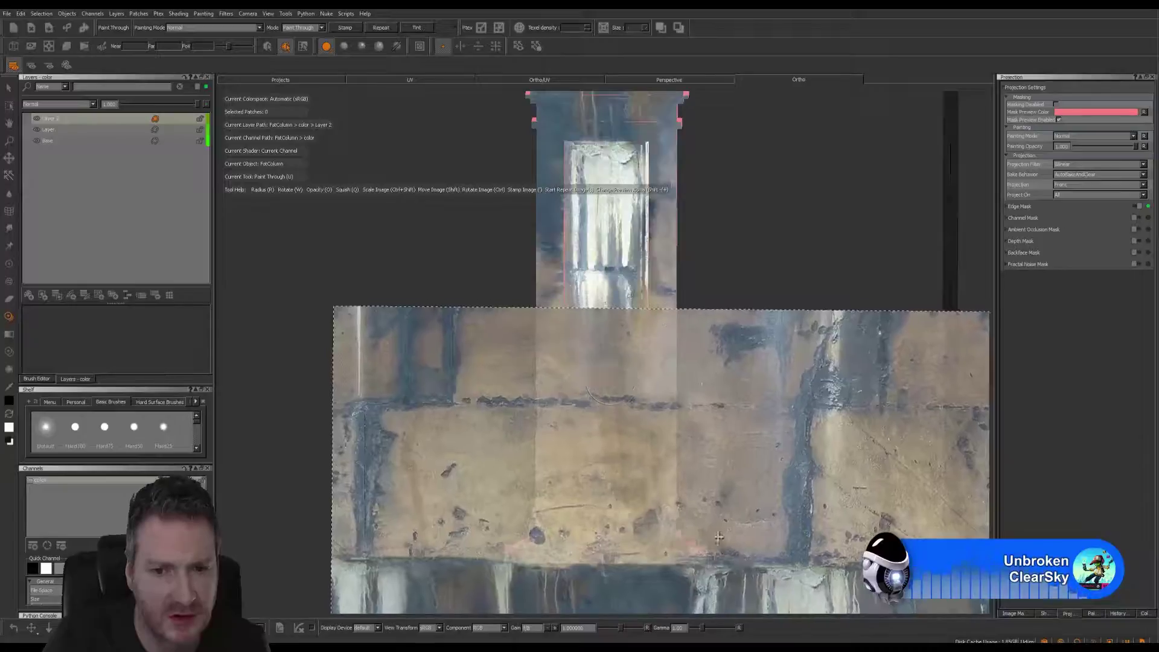
{"action": "left_click_drag", "start_coordinate": [682, 412], "coordinate": [535, 403]}
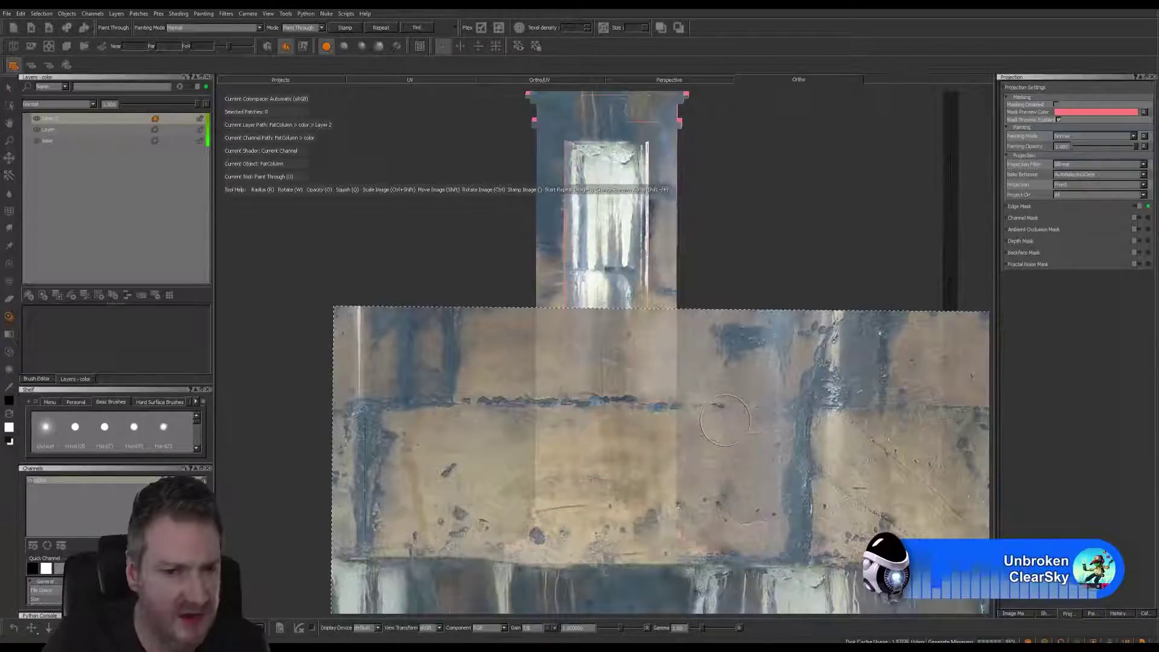
Orbit between the white-panelled face and its neighbours to examine how the brick joint continues around the corners.
{"action": "middle_click_drag", "start_coordinate": [723, 417], "coordinate": [823, 414]}
{"action": "middle_click_drag", "start_coordinate": [686, 416], "coordinate": [799, 408]}
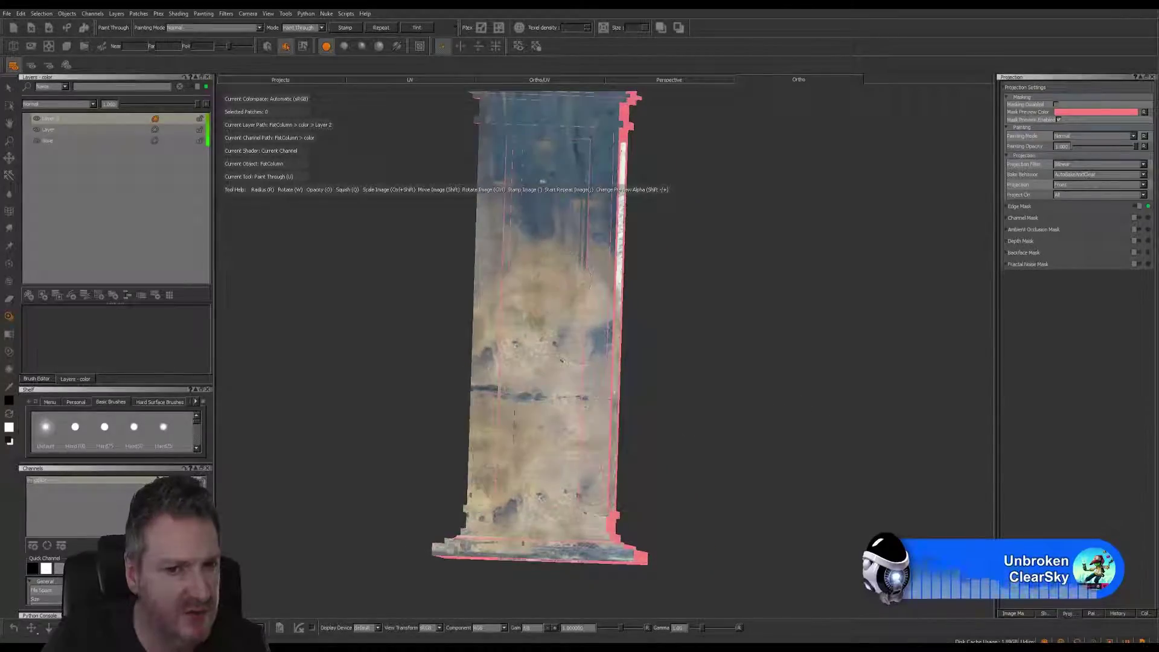
{"action": "middle_click_drag", "start_coordinate": [688, 435], "coordinate": [747, 453]}
{"action": "left_click_drag", "start_coordinate": [747, 452], "coordinate": [742, 455], "text": "alt"}
{"action": "left_click_drag", "start_coordinate": [616, 444], "coordinate": [774, 449], "text": "alt"}
{"action": "left_click_drag", "start_coordinate": [647, 418], "coordinate": [566, 437], "text": "alt"}
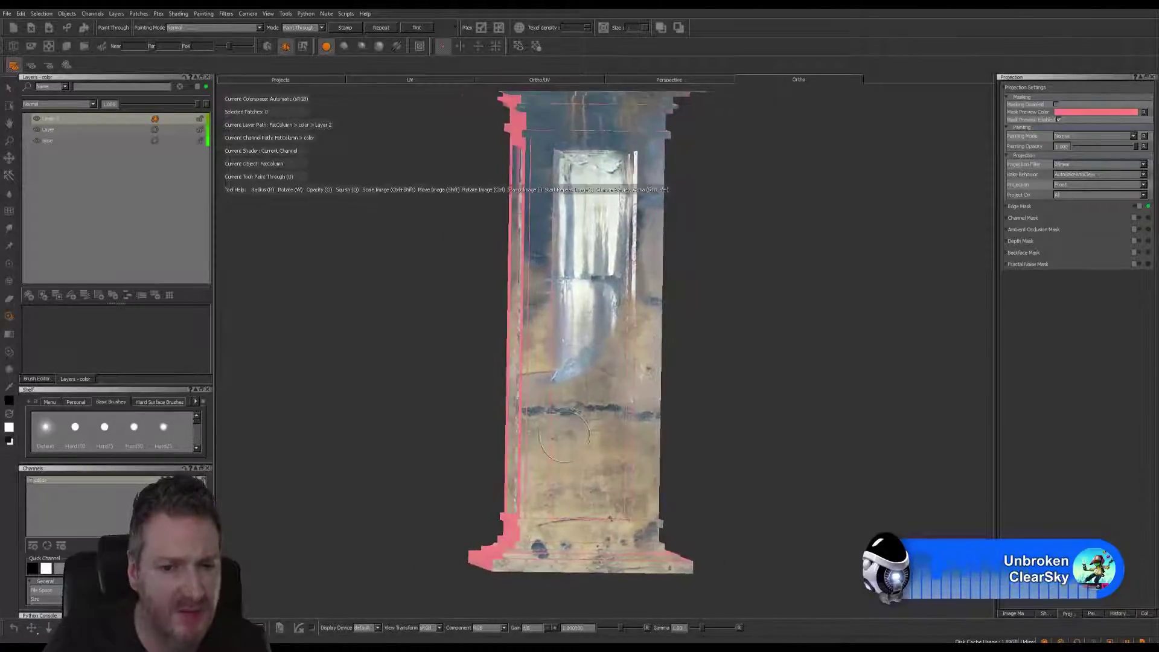
{"action": "middle_click_drag", "start_coordinate": [566, 437], "coordinate": [564, 419], "text": "alt"}
{"action": "left_click_drag", "start_coordinate": [563, 419], "coordinate": [684, 426], "text": "alt"}
{"action": "middle_click_drag", "start_coordinate": [532, 360], "coordinate": [530, 440], "text": "alt"}
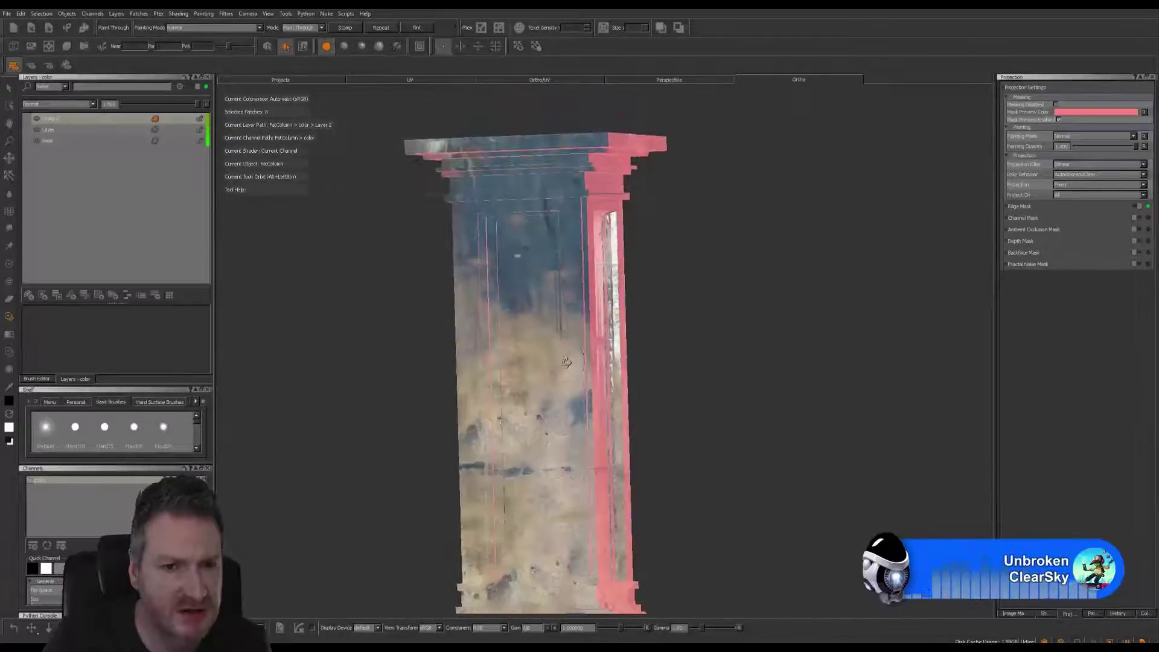
Turn to the blue-topped face, try different parts of the paint image over it, and move the image clear of the column.
{"action": "mouse_move", "coordinate": [601, 364]}
{"action": "left_mouse_down", "text": "alt"}
{"action": "mouse_move", "coordinate": [551, 369]}
{"action": "mouse_move", "coordinate": [541, 344]}
{"action": "left_mouse_up", "text": "alt"}
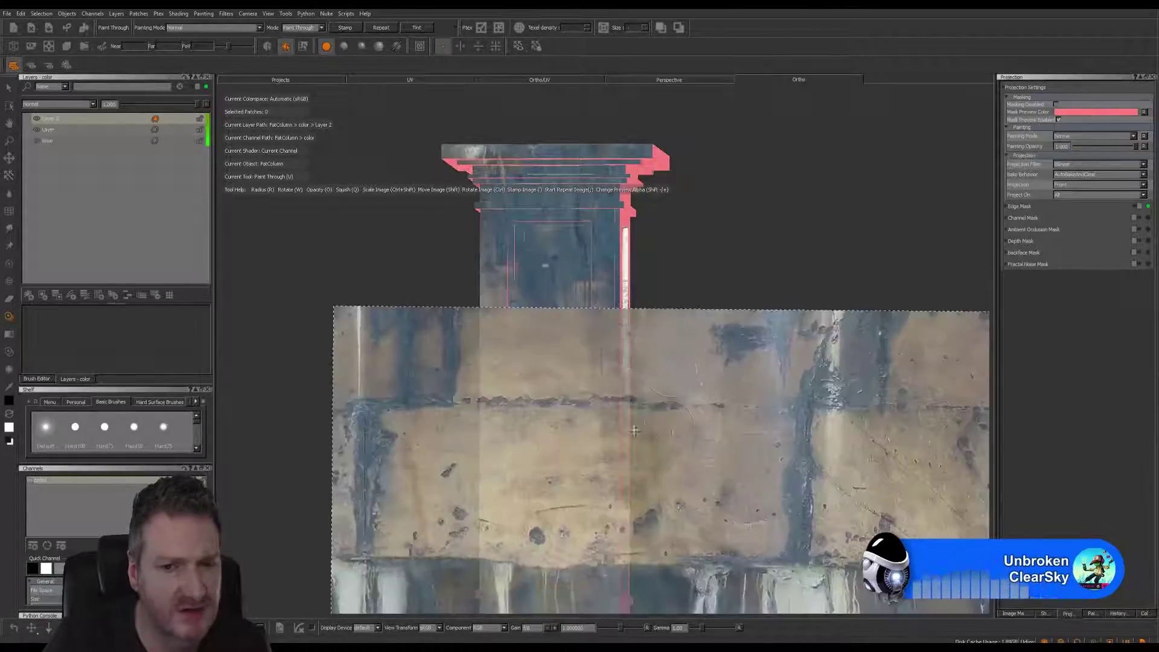
{"action": "mouse_move", "coordinate": [635, 431]}
{"action": "left_mouse_down", "text": "shift"}
{"action": "mouse_move", "coordinate": [659, 383]}
{"action": "mouse_move", "coordinate": [784, 289]}
{"action": "left_mouse_up", "text": "shift"}
{"action": "mouse_move", "coordinate": [617, 367]}
{"action": "left_mouse_down", "text": "shift"}
{"action": "mouse_move", "coordinate": [812, 280]}
{"action": "mouse_move", "coordinate": [801, 274]}
{"action": "mouse_move", "coordinate": [633, 365]}
{"action": "left_mouse_up", "text": "shift"}
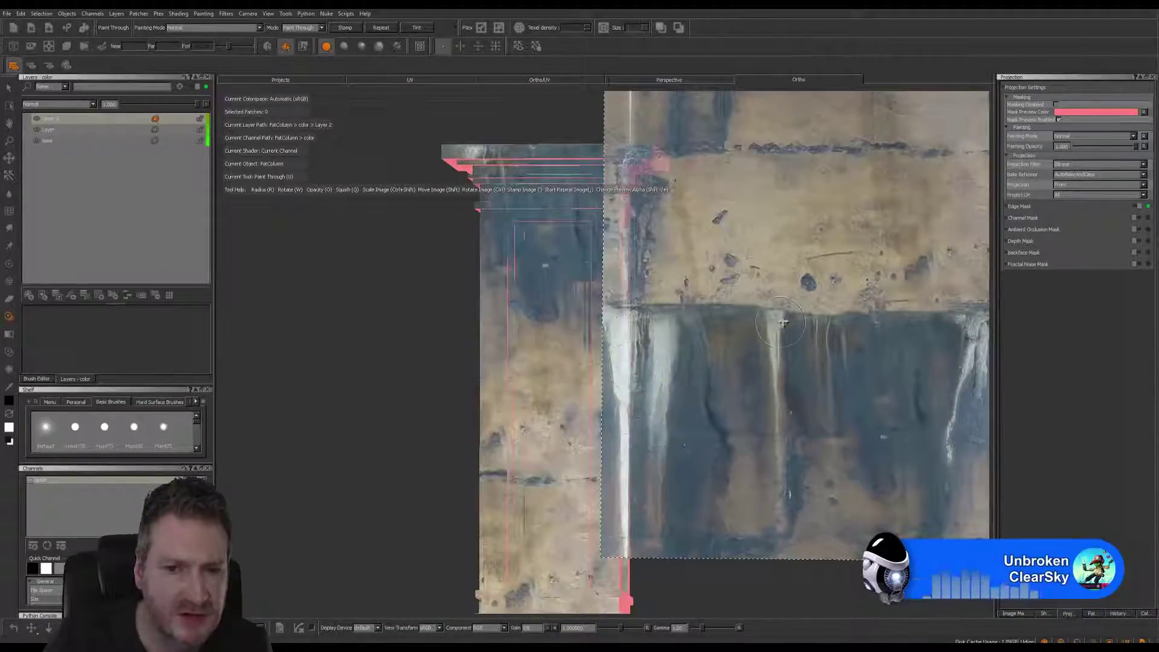
{"action": "mouse_move", "coordinate": [783, 322]}
{"action": "left_mouse_down", "text": "shift"}
{"action": "mouse_move", "coordinate": [556, 292]}
{"action": "mouse_move", "coordinate": [407, 291]}
{"action": "left_mouse_up", "text": "shift"}
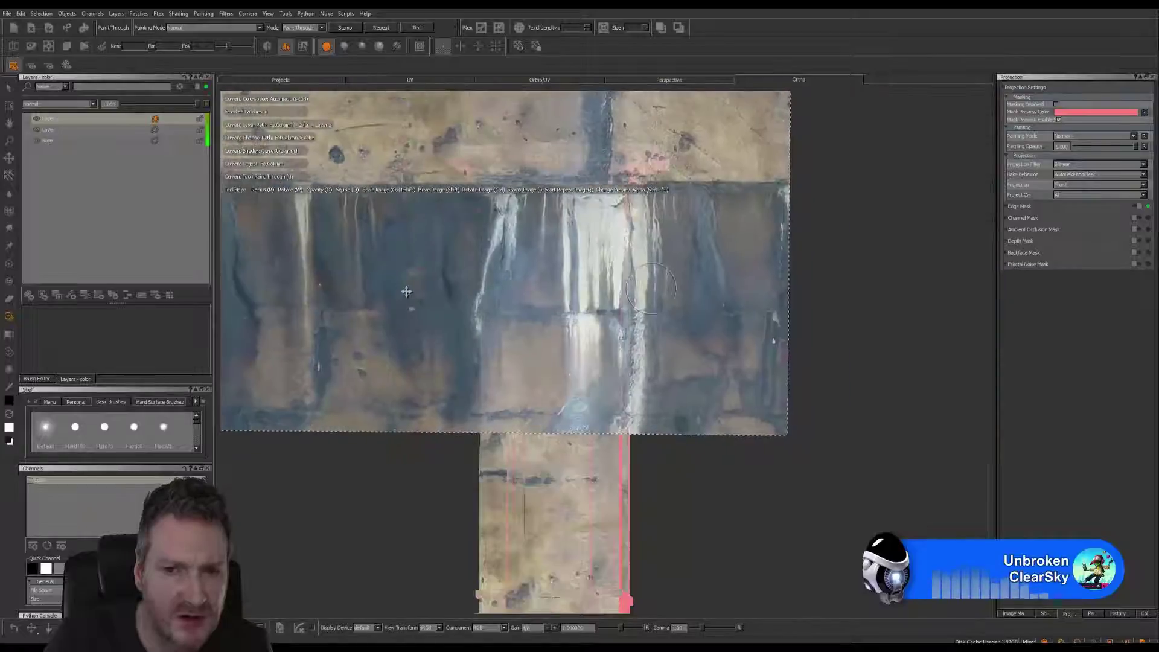
{"action": "mouse_move", "coordinate": [638, 294]}
{"action": "left_mouse_down", "text": "shift"}
{"action": "mouse_move", "coordinate": [439, 346]}
{"action": "mouse_move", "coordinate": [314, 410]}
{"action": "mouse_move", "coordinate": [442, 381]}
{"action": "mouse_move", "coordinate": [416, 379]}
{"action": "left_mouse_up", "text": "shift"}
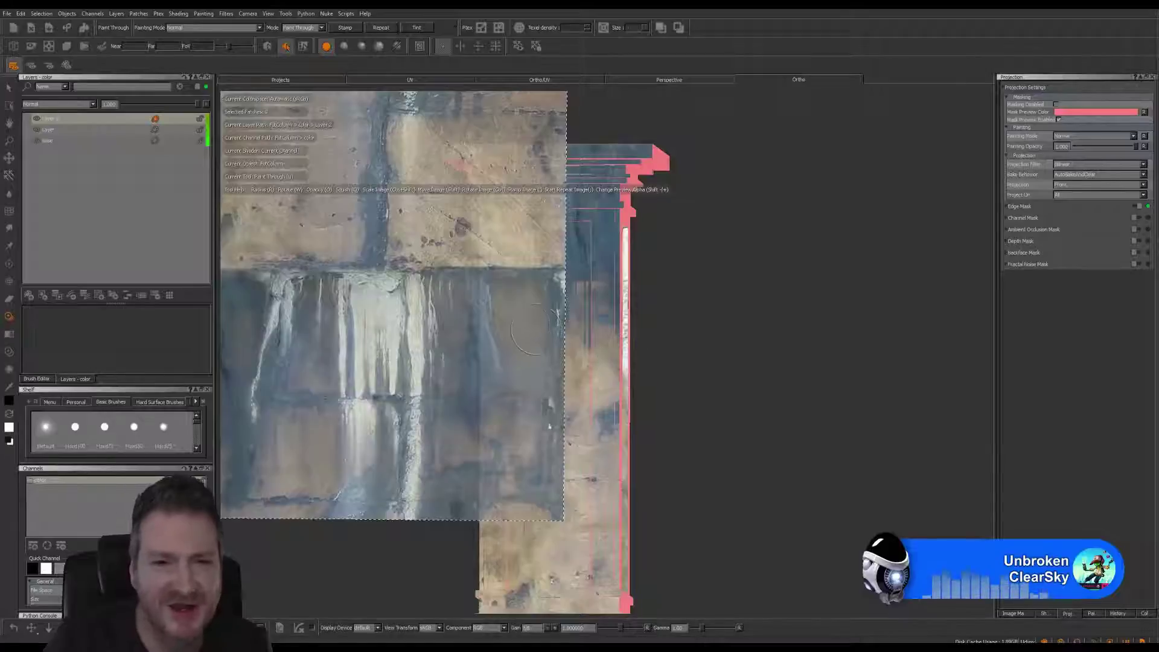
{"action": "left_click", "coordinate": [524, 323]}
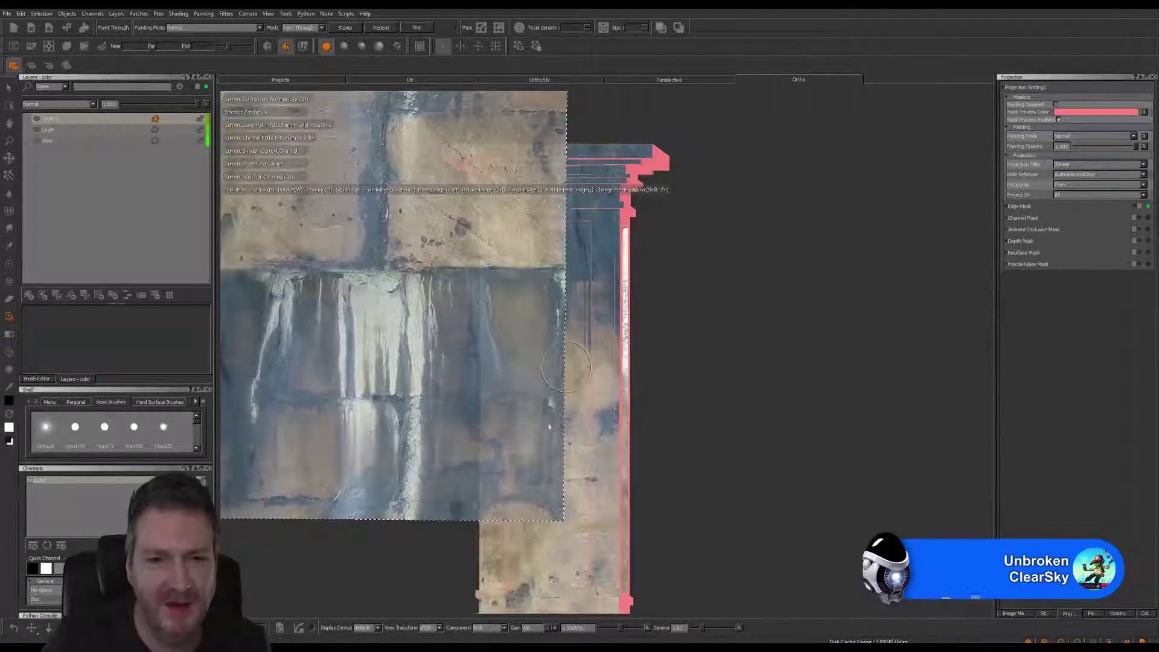
{"action": "left_click", "coordinate": [547, 373]}
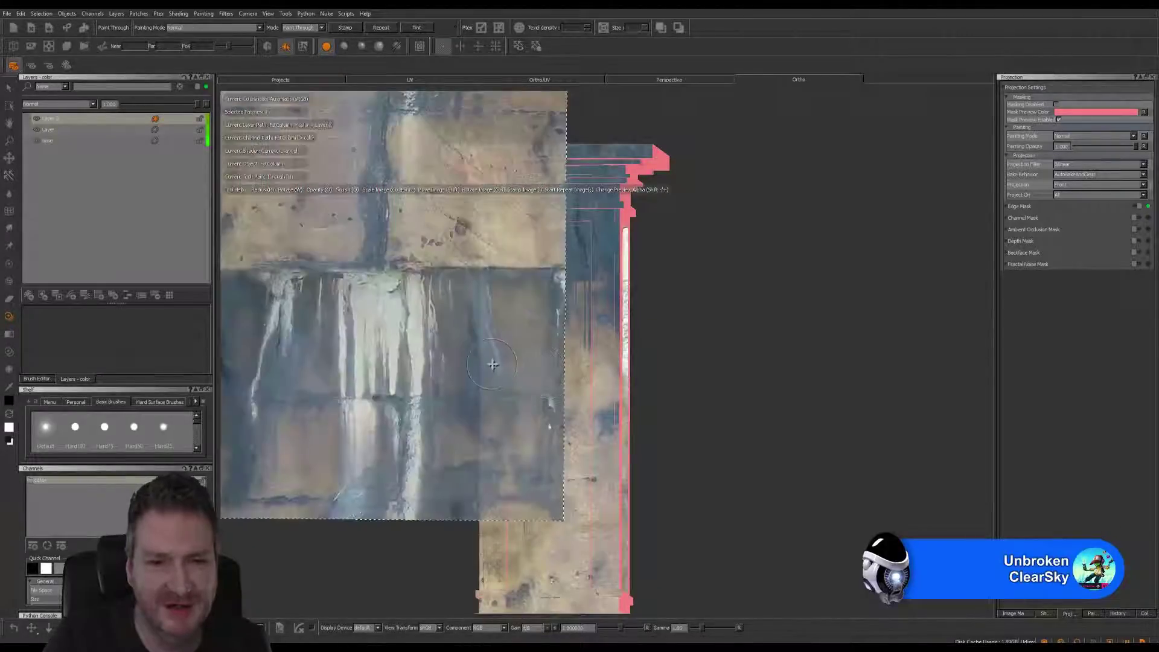
{"action": "mouse_move", "coordinate": [492, 364]}
{"action": "left_mouse_down", "text": "shift"}
{"action": "mouse_move", "coordinate": [501, 378]}
{"action": "mouse_move", "coordinate": [373, 425]}
{"action": "left_mouse_up", "text": "shift"}
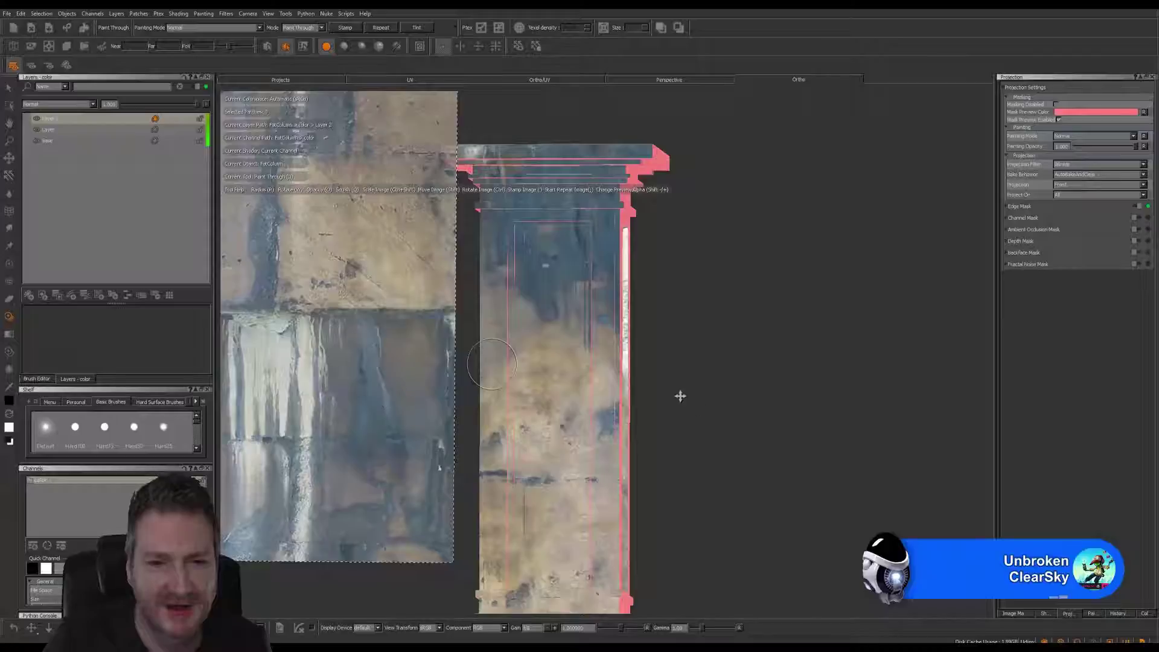
Align the image's tan brickwork over the lower shaft of the face with the stepped blue joint and paint it through.
{"action": "mouse_move", "coordinate": [672, 388]}
{"action": "left_mouse_down", "text": "alt"}
{"action": "mouse_move", "coordinate": [680, 370]}
{"action": "mouse_move", "coordinate": [766, 373]}
{"action": "mouse_move", "coordinate": [758, 382]}
{"action": "mouse_move", "coordinate": [694, 356]}
{"action": "mouse_move", "coordinate": [699, 336]}
{"action": "mouse_move", "coordinate": [789, 339]}
{"action": "left_mouse_up", "text": "alt"}
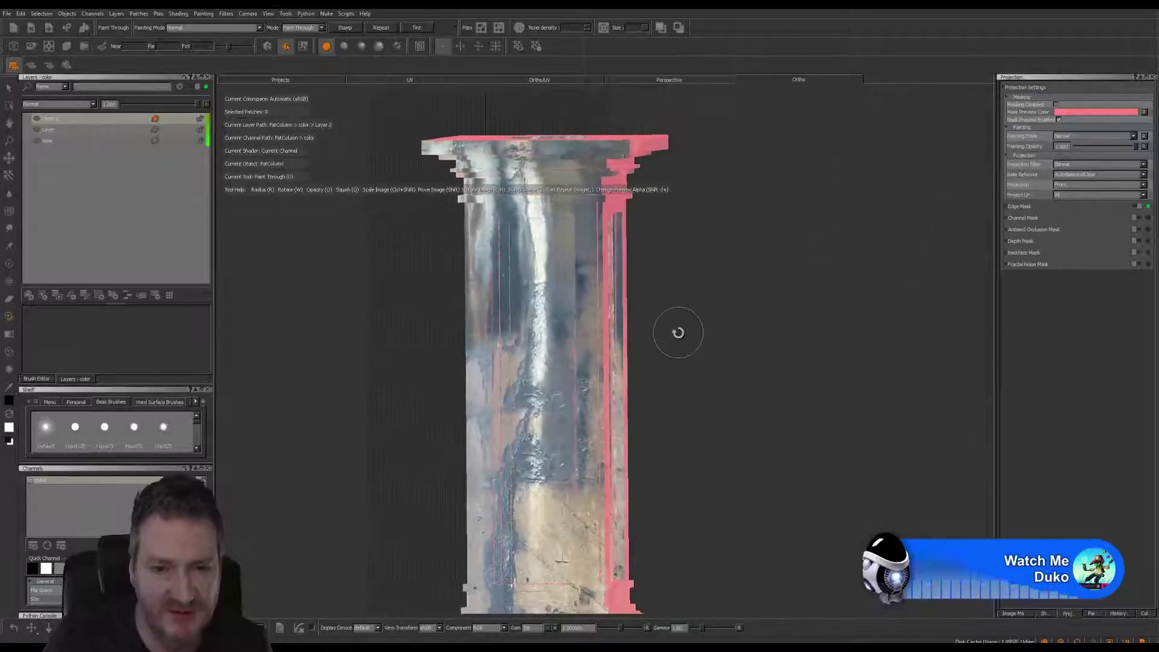
{"action": "middle_click_drag", "start_coordinate": [678, 331], "coordinate": [729, 296], "text": "alt"}
{"action": "mouse_move", "coordinate": [729, 296]}
{"action": "left_mouse_down", "text": "alt"}
{"action": "mouse_move", "coordinate": [712, 298]}
{"action": "mouse_move", "coordinate": [817, 303]}
{"action": "left_mouse_up", "text": "alt"}
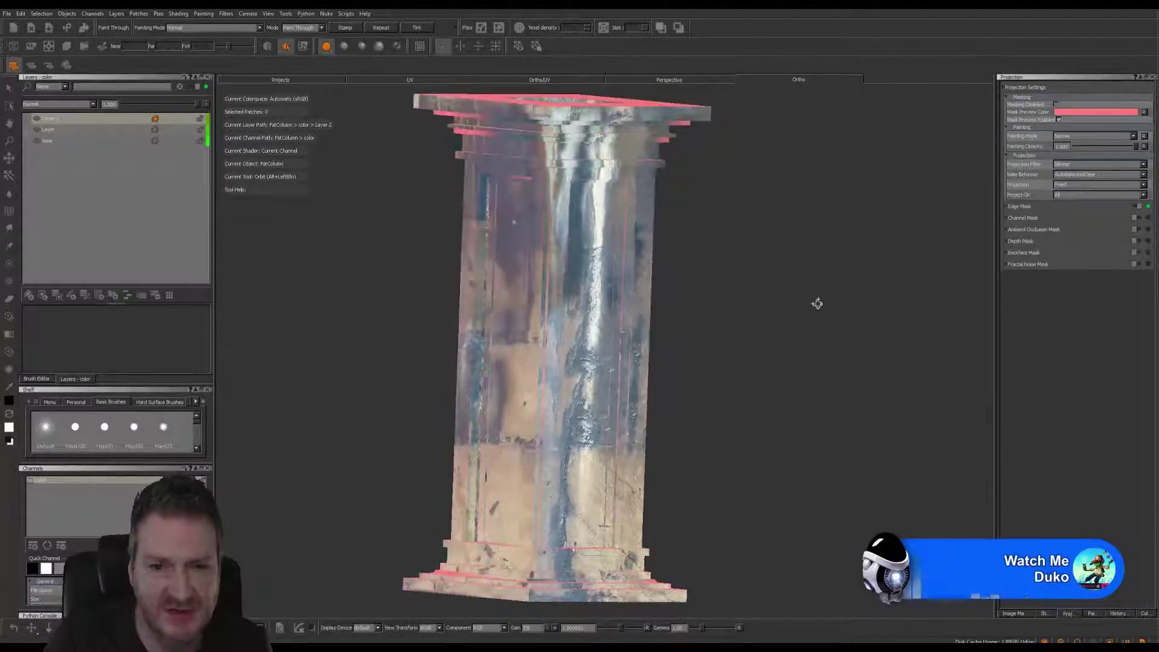
{"action": "left_click_drag", "start_coordinate": [743, 336], "coordinate": [805, 326], "text": "alt"}
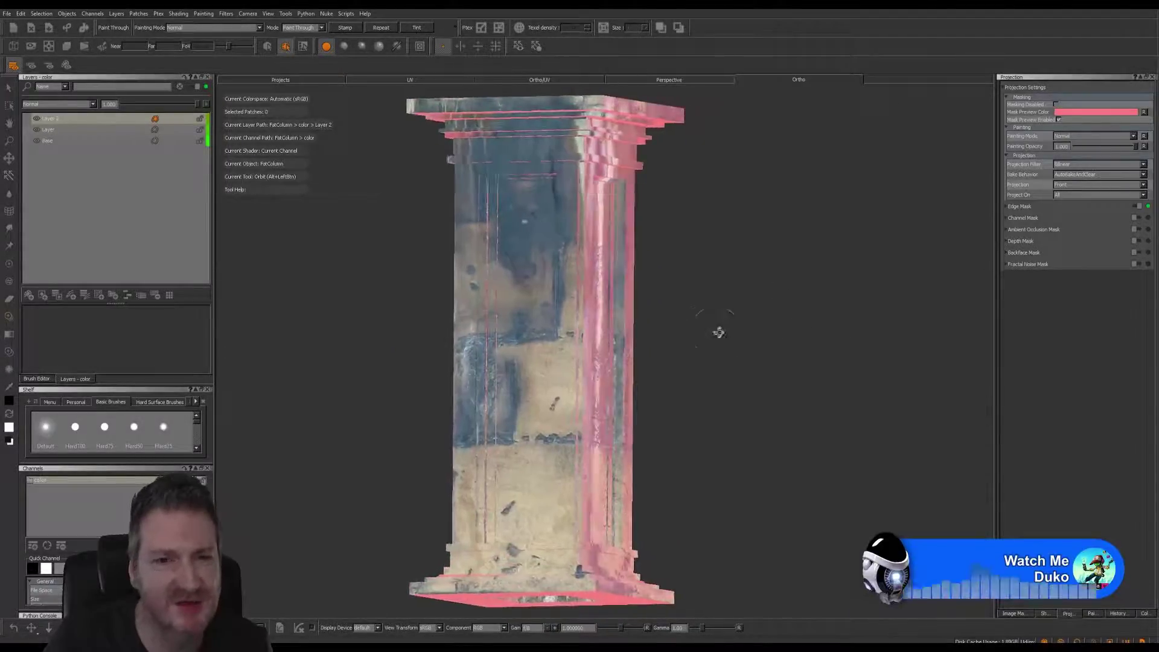
{"action": "mouse_move", "coordinate": [719, 332]}
{"action": "left_mouse_down", "text": "alt"}
{"action": "mouse_move", "coordinate": [791, 331]}
{"action": "mouse_move", "coordinate": [748, 367]}
{"action": "mouse_move", "coordinate": [664, 368]}
{"action": "left_mouse_up", "text": "alt"}
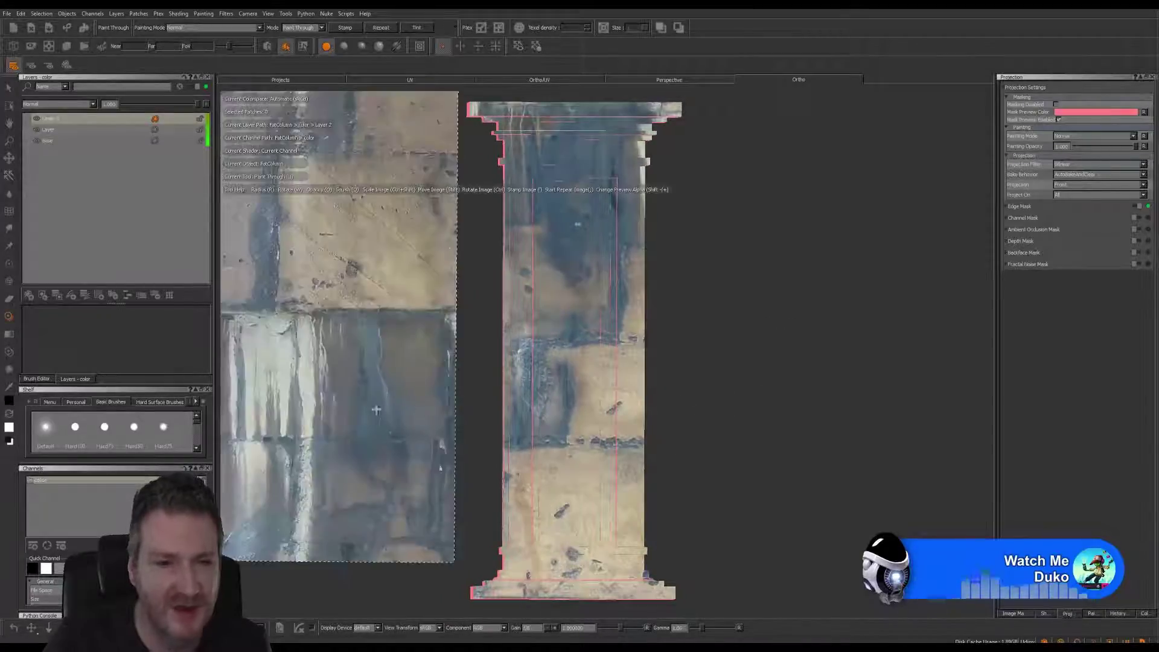
{"action": "left_click_drag", "start_coordinate": [363, 392], "coordinate": [351, 500], "text": "shift"}
{"action": "mouse_move", "coordinate": [359, 414]}
{"action": "left_mouse_down", "text": "shift"}
{"action": "mouse_move", "coordinate": [357, 466]}
{"action": "mouse_move", "coordinate": [411, 487]}
{"action": "mouse_move", "coordinate": [740, 478]}
{"action": "left_mouse_up", "text": "shift"}
{"action": "mouse_move", "coordinate": [476, 410]}
{"action": "left_mouse_down", "text": "shift"}
{"action": "mouse_move", "coordinate": [501, 430]}
{"action": "mouse_move", "coordinate": [617, 651]}
{"action": "mouse_move", "coordinate": [611, 598]}
{"action": "mouse_move", "coordinate": [612, 620]}
{"action": "mouse_move", "coordinate": [818, 384]}
{"action": "left_mouse_up", "text": "shift"}
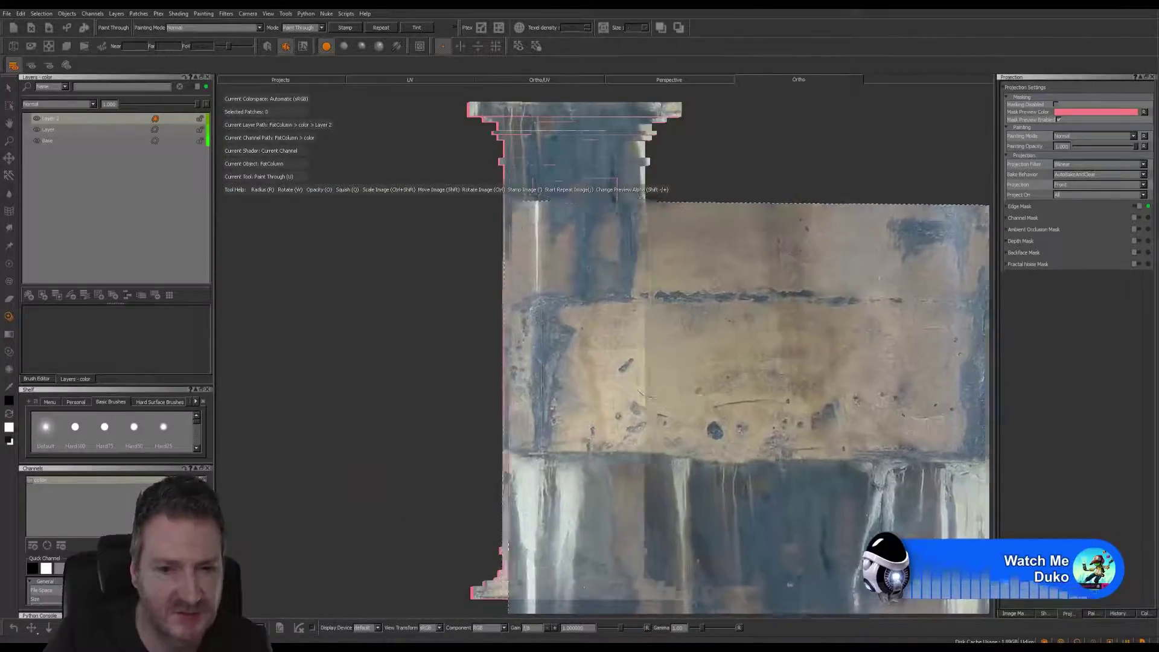
{"action": "mouse_move", "coordinate": [660, 377]}
{"action": "left_mouse_down", "text": "shift"}
{"action": "mouse_move", "coordinate": [805, 403]}
{"action": "mouse_move", "coordinate": [537, 508]}
{"action": "mouse_move", "coordinate": [655, 371]}
{"action": "left_mouse_up", "text": "shift"}
{"action": "left_click_drag", "start_coordinate": [562, 517], "coordinate": [570, 505]}
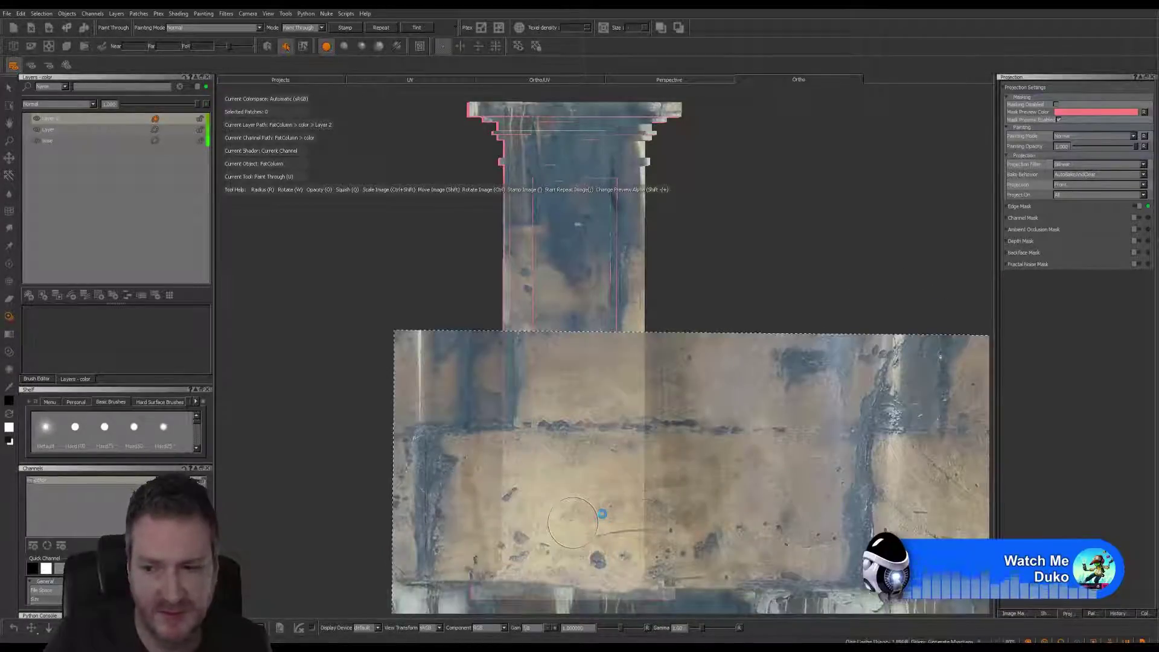
{"action": "left_click_drag", "start_coordinate": [573, 522], "coordinate": [601, 510]}
Turn to the blue-topped face and paint clean tan brick from the image over the dark stain just above its base.
{"action": "left_click_drag", "start_coordinate": [670, 453], "coordinate": [817, 392], "text": "alt"}
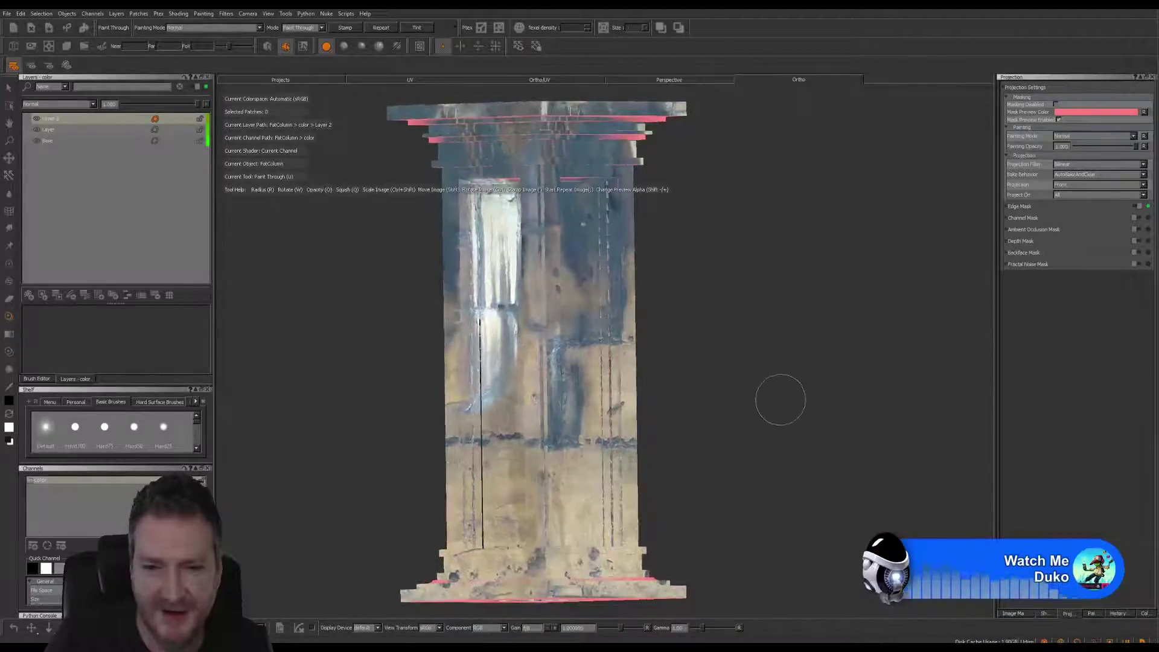
{"action": "left_click_drag", "start_coordinate": [714, 391], "coordinate": [850, 378], "text": "alt"}
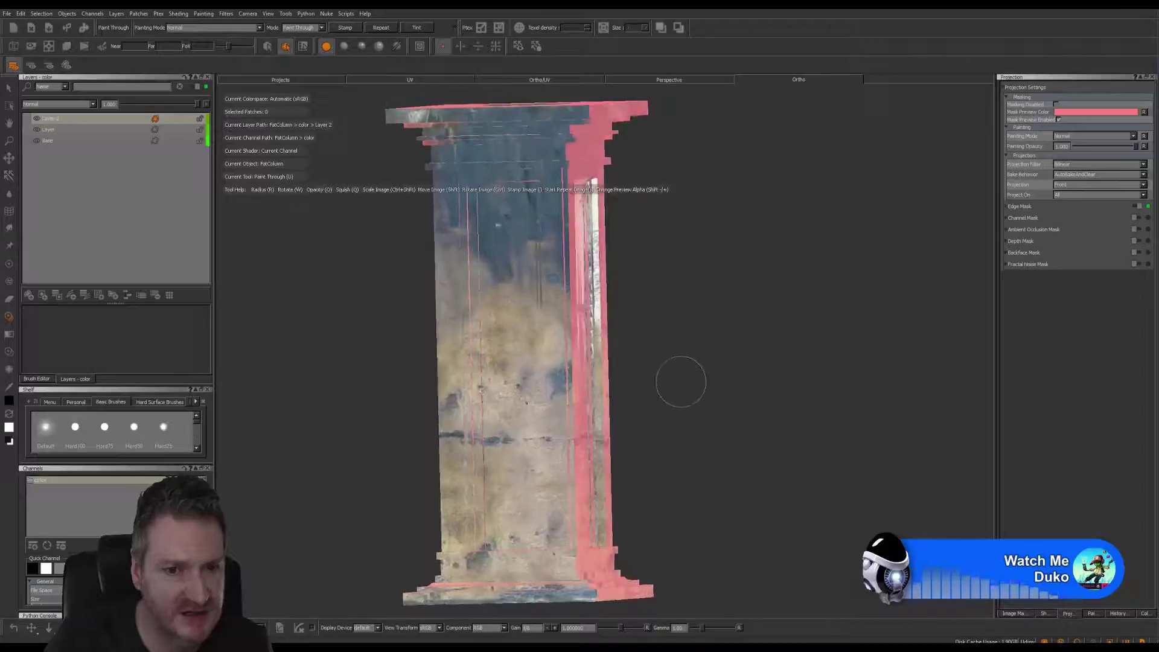
{"action": "mouse_move", "coordinate": [715, 362]}
{"action": "left_mouse_down", "text": "alt"}
{"action": "mouse_move", "coordinate": [745, 324]}
{"action": "mouse_move", "coordinate": [751, 347]}
{"action": "mouse_move", "coordinate": [794, 352]}
{"action": "mouse_move", "coordinate": [743, 352]}
{"action": "mouse_move", "coordinate": [691, 411]}
{"action": "left_mouse_up", "text": "alt"}
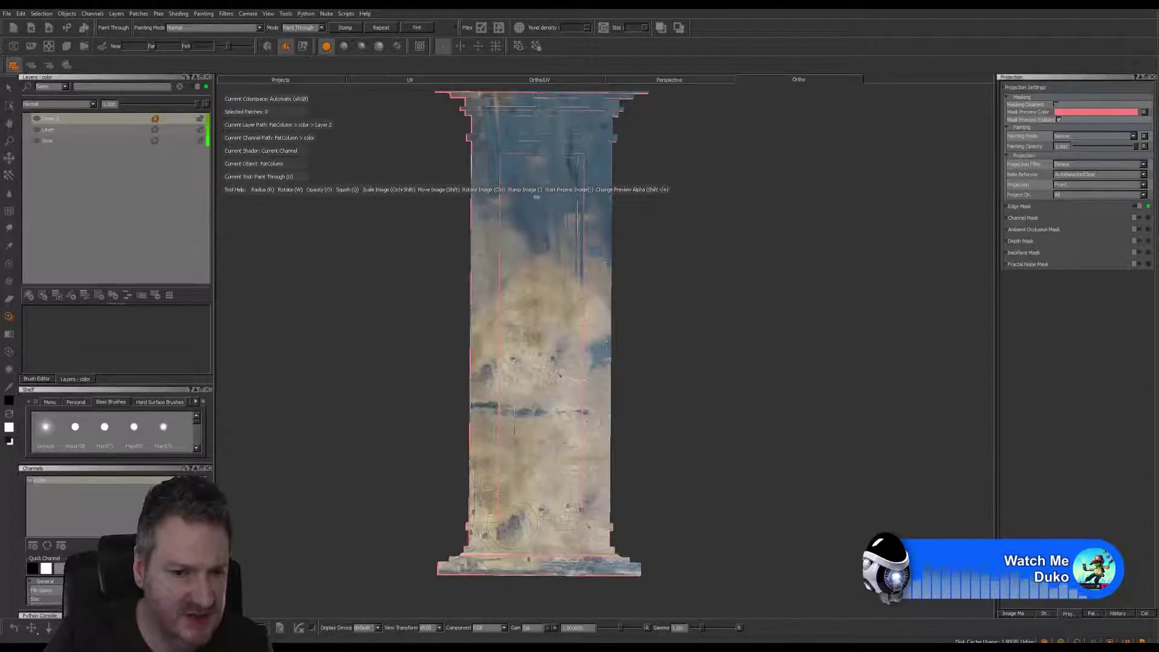
{"action": "mouse_move", "coordinate": [633, 470]}
{"action": "left_mouse_down", "text": "shift"}
{"action": "mouse_move", "coordinate": [835, 444]}
{"action": "mouse_move", "coordinate": [525, 480]}
{"action": "mouse_move", "coordinate": [440, 512]}
{"action": "left_mouse_up", "text": "shift"}
{"action": "left_click_drag", "start_coordinate": [510, 483], "coordinate": [516, 524]}
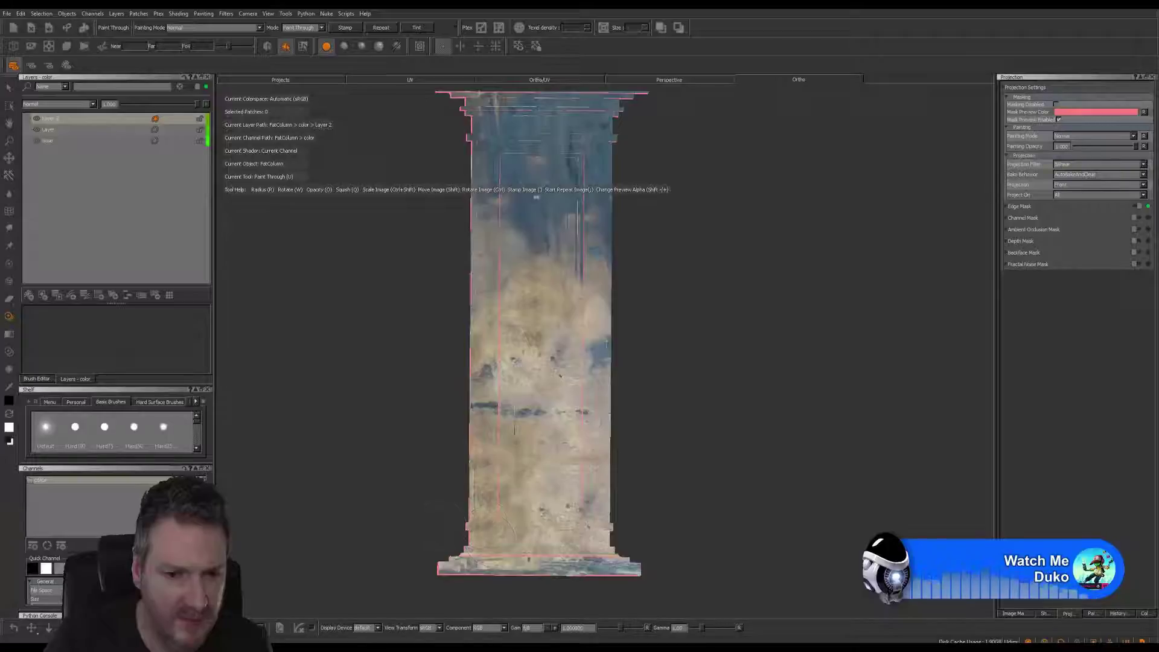
{"action": "key", "text": "shift"}
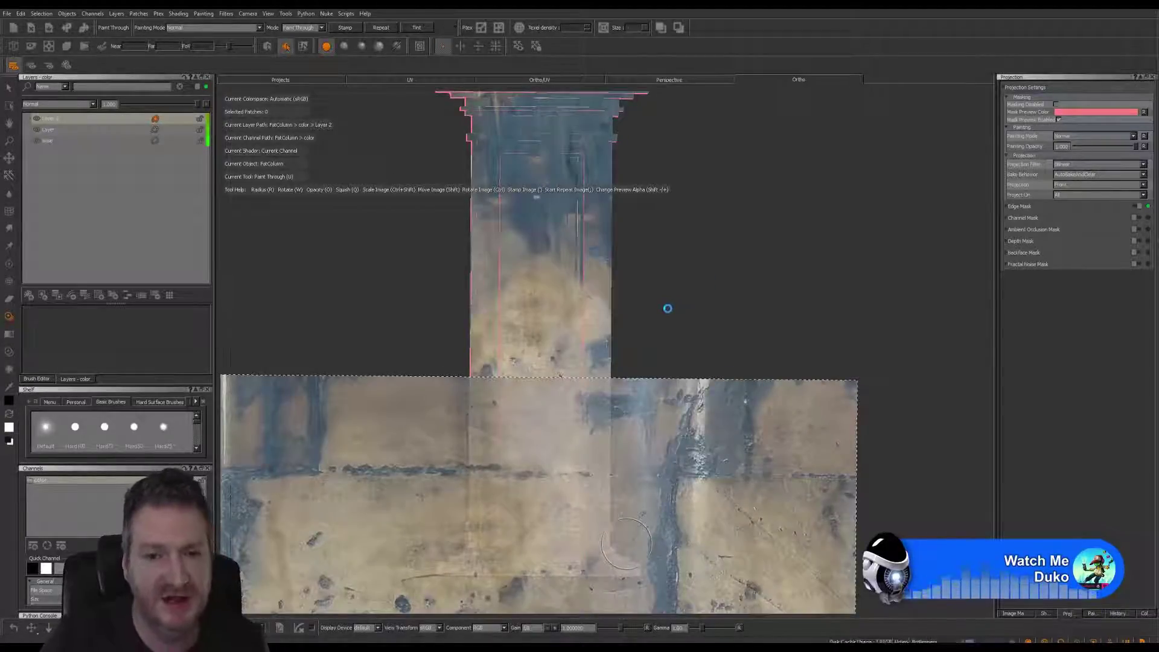
Orbit around the column to examine the brickwork and the seams on the stepped-joint face and its neighbours.
{"action": "mouse_move", "coordinate": [654, 318]}
{"action": "left_mouse_down", "text": "alt"}
{"action": "mouse_move", "coordinate": [741, 310]}
{"action": "mouse_move", "coordinate": [771, 316]}
{"action": "mouse_move", "coordinate": [698, 337]}
{"action": "mouse_move", "coordinate": [835, 334]}
{"action": "left_mouse_up", "text": "alt"}
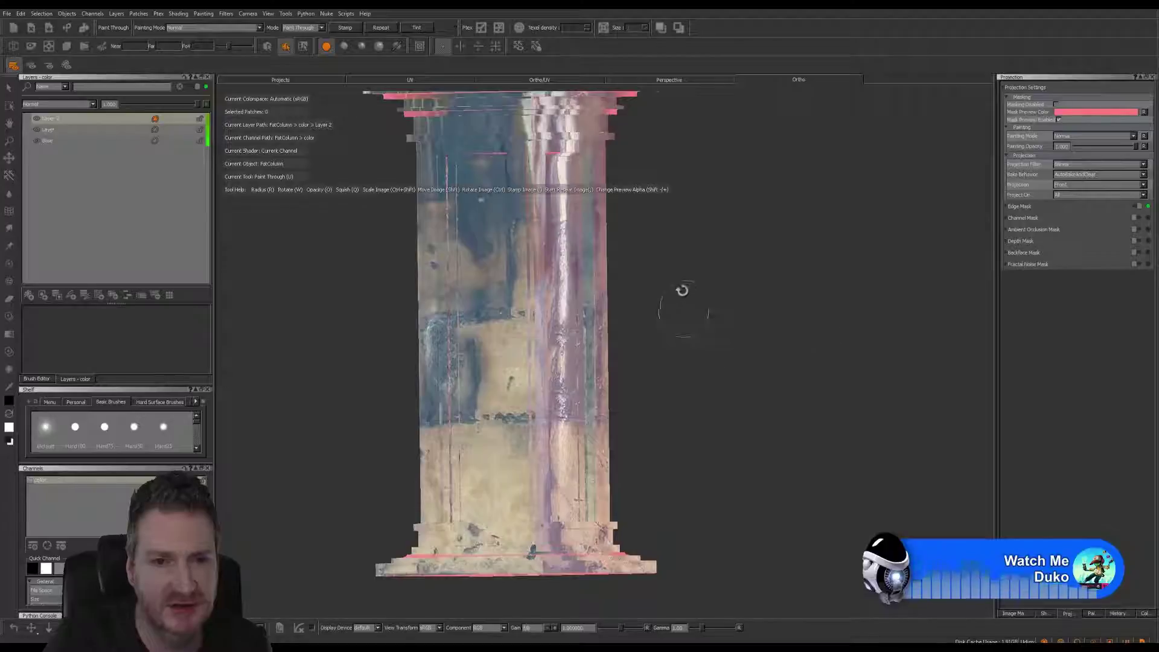
{"action": "left_click_drag", "start_coordinate": [682, 290], "coordinate": [718, 422], "text": "alt"}
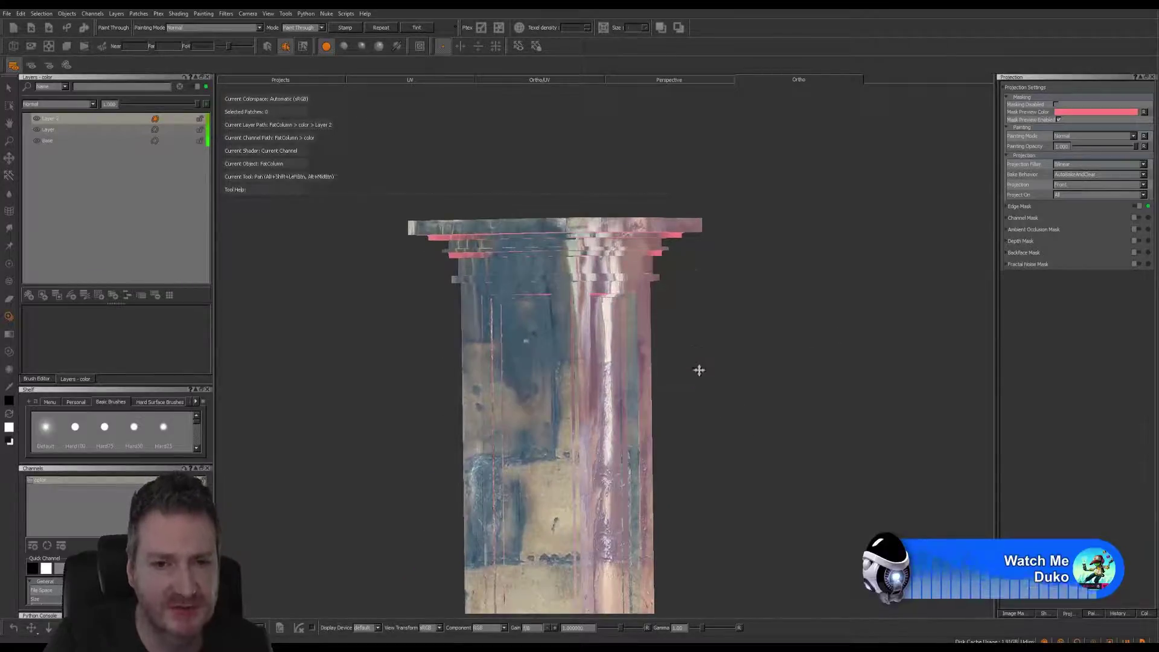
{"action": "middle_click_drag", "start_coordinate": [699, 370], "coordinate": [724, 313], "text": "alt"}
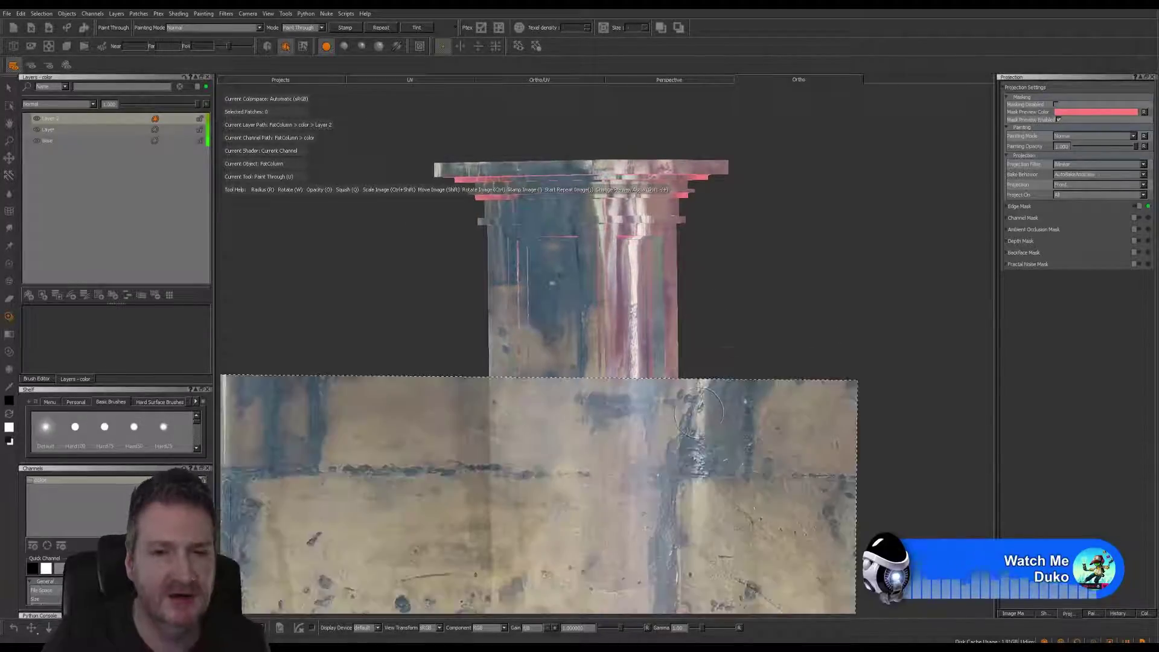
{"action": "mouse_move", "coordinate": [725, 381]}
{"action": "left_mouse_down", "text": "alt"}
{"action": "mouse_move", "coordinate": [732, 307]}
{"action": "mouse_move", "coordinate": [732, 331]}
{"action": "mouse_move", "coordinate": [685, 406]}
{"action": "mouse_move", "coordinate": [660, 383]}
{"action": "mouse_move", "coordinate": [565, 379]}
{"action": "mouse_move", "coordinate": [807, 380]}
{"action": "mouse_move", "coordinate": [688, 355]}
{"action": "mouse_move", "coordinate": [792, 362]}
{"action": "mouse_move", "coordinate": [691, 354]}
{"action": "left_mouse_up", "text": "alt"}
{"action": "key", "text": "u"}
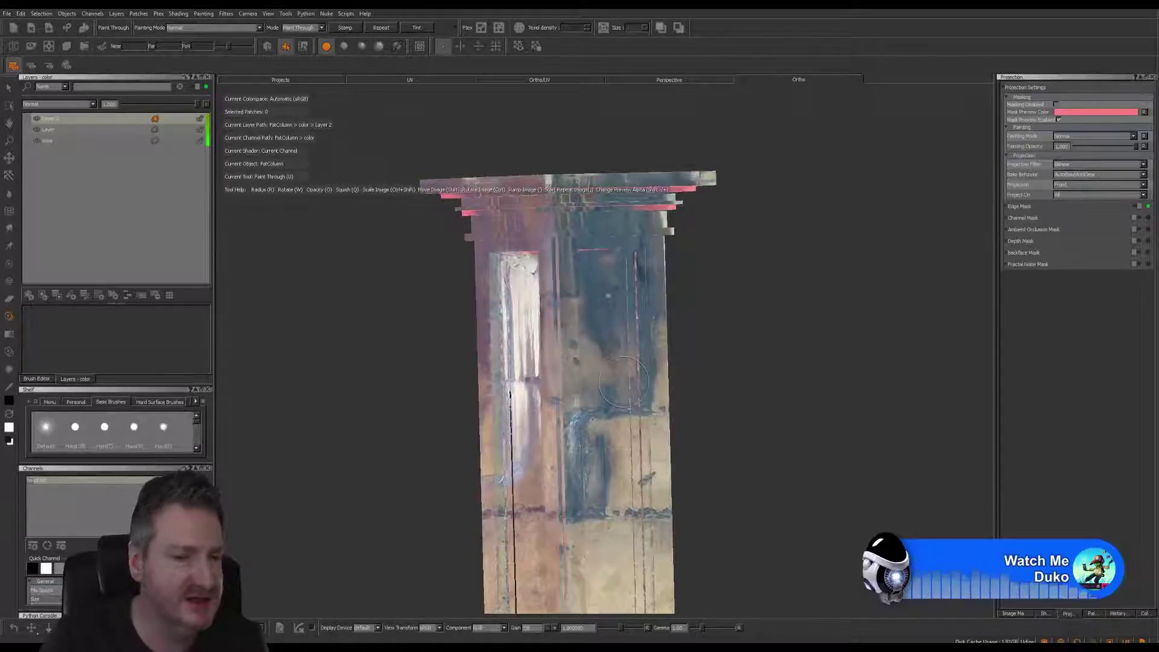
{"action": "middle_click_drag", "start_coordinate": [619, 363], "coordinate": [667, 288], "text": "alt"}
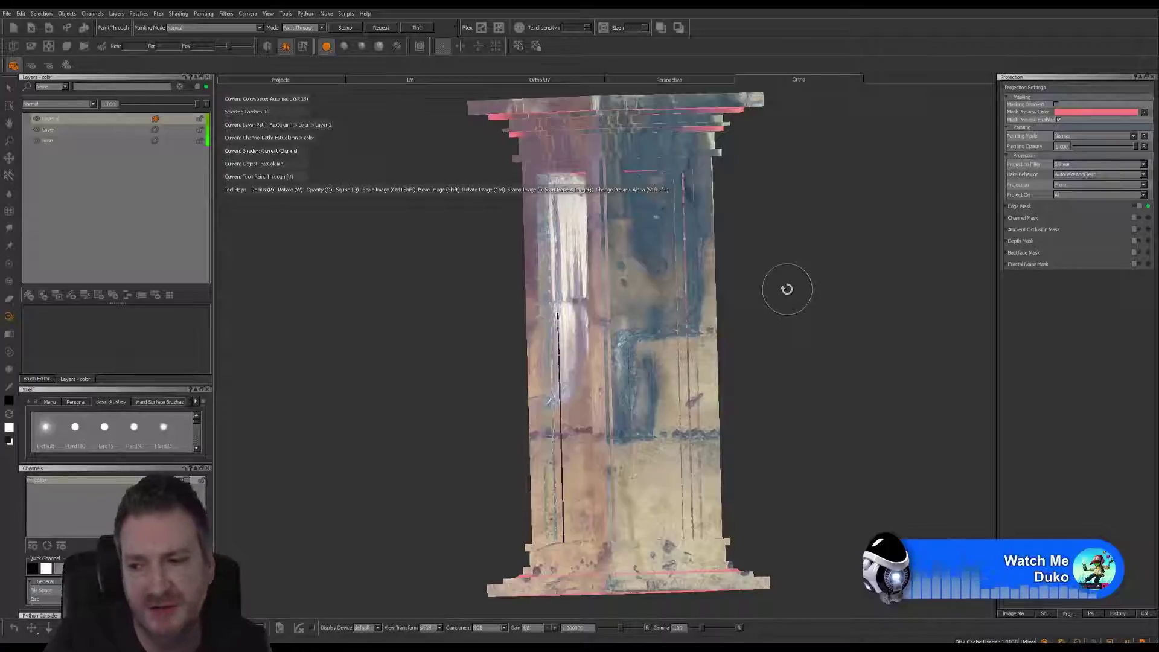
{"action": "left_click_drag", "start_coordinate": [788, 289], "coordinate": [787, 289], "text": "ctrl"}
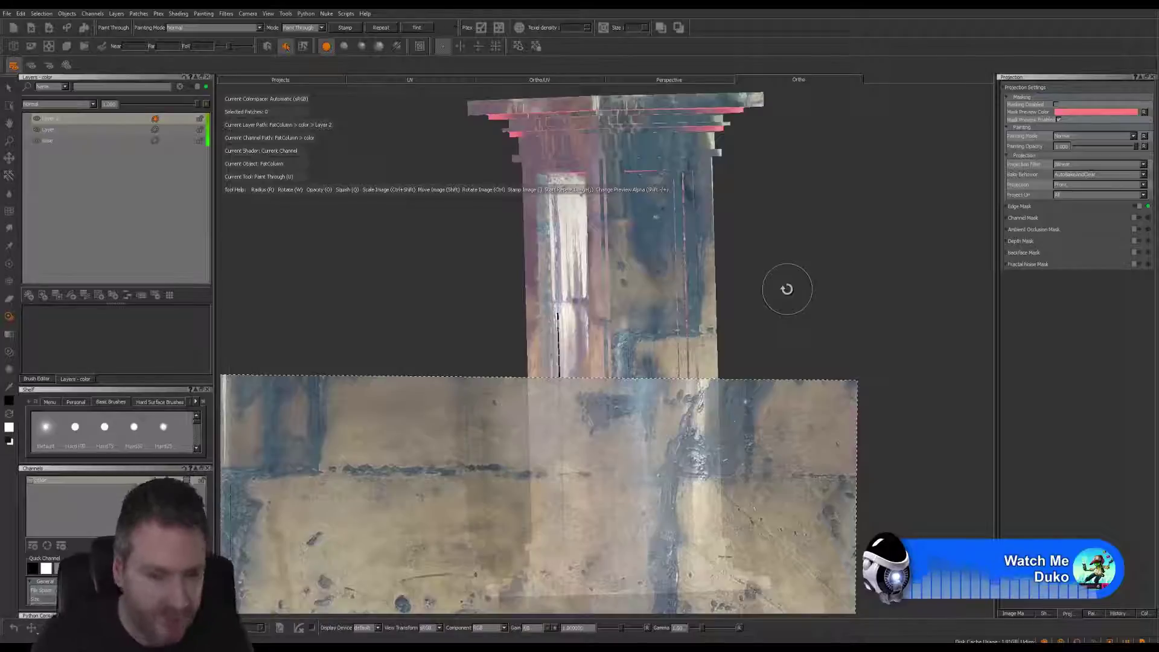
{"action": "mouse_move", "coordinate": [566, 494]}
{"action": "left_mouse_down", "text": "shift"}
{"action": "mouse_move", "coordinate": [826, 466]}
{"action": "mouse_move", "coordinate": [669, 479]}
{"action": "mouse_move", "coordinate": [692, 484]}
{"action": "left_mouse_up", "text": "shift"}
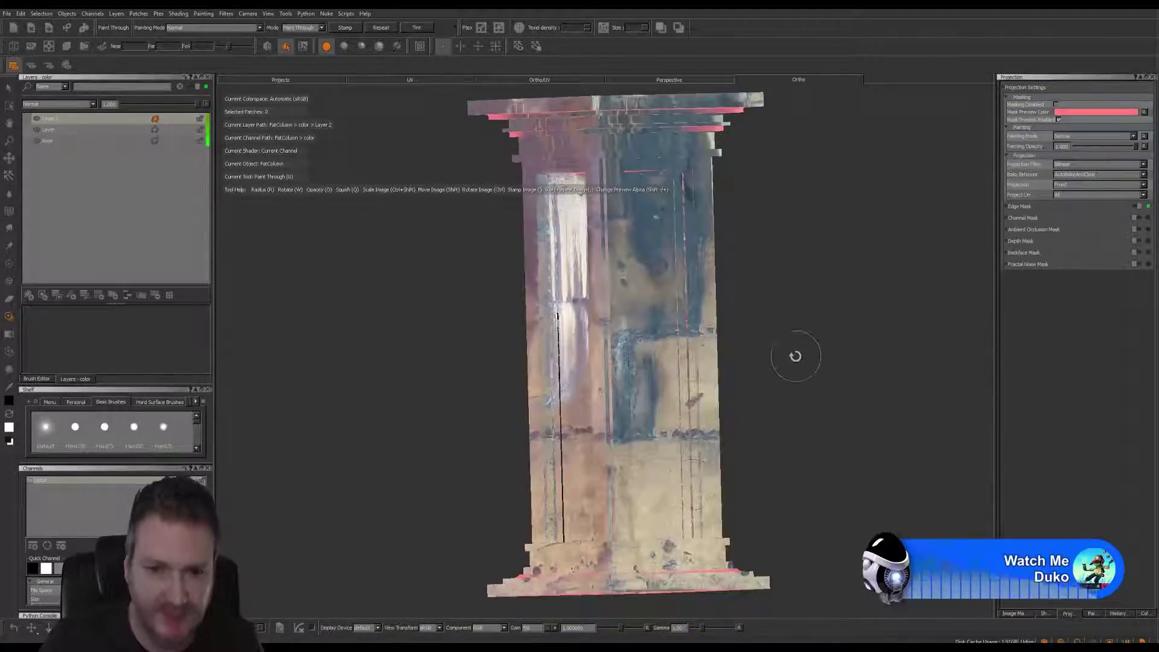
{"action": "left_click_drag", "start_coordinate": [795, 356], "coordinate": [756, 346], "text": "alt"}
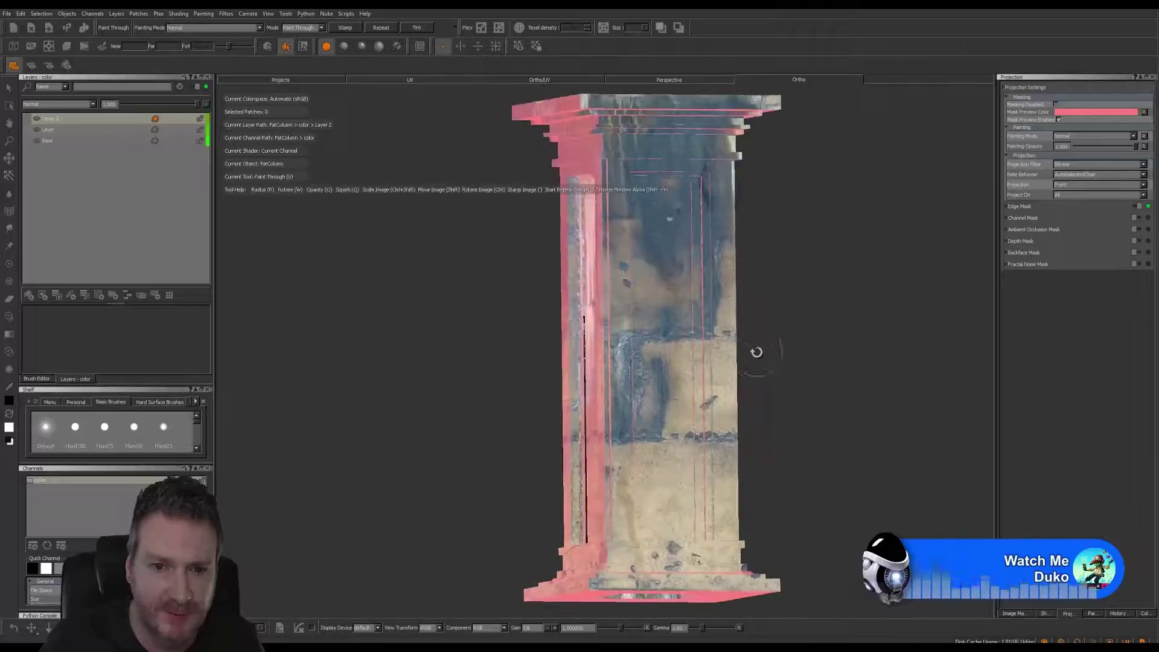
Examine the white recessed panel up close, following its inner edges, unpainted gaps and upper corner.
{"action": "mouse_move", "coordinate": [621, 356]}
{"action": "left_mouse_down", "text": "alt"}
{"action": "mouse_move", "coordinate": [831, 347]}
{"action": "mouse_move", "coordinate": [654, 348]}
{"action": "left_mouse_up", "text": "alt"}
{"action": "right_click_drag", "start_coordinate": [634, 348], "coordinate": [729, 352], "text": "alt"}
{"action": "left_click_drag", "start_coordinate": [728, 352], "coordinate": [670, 349], "text": "alt"}
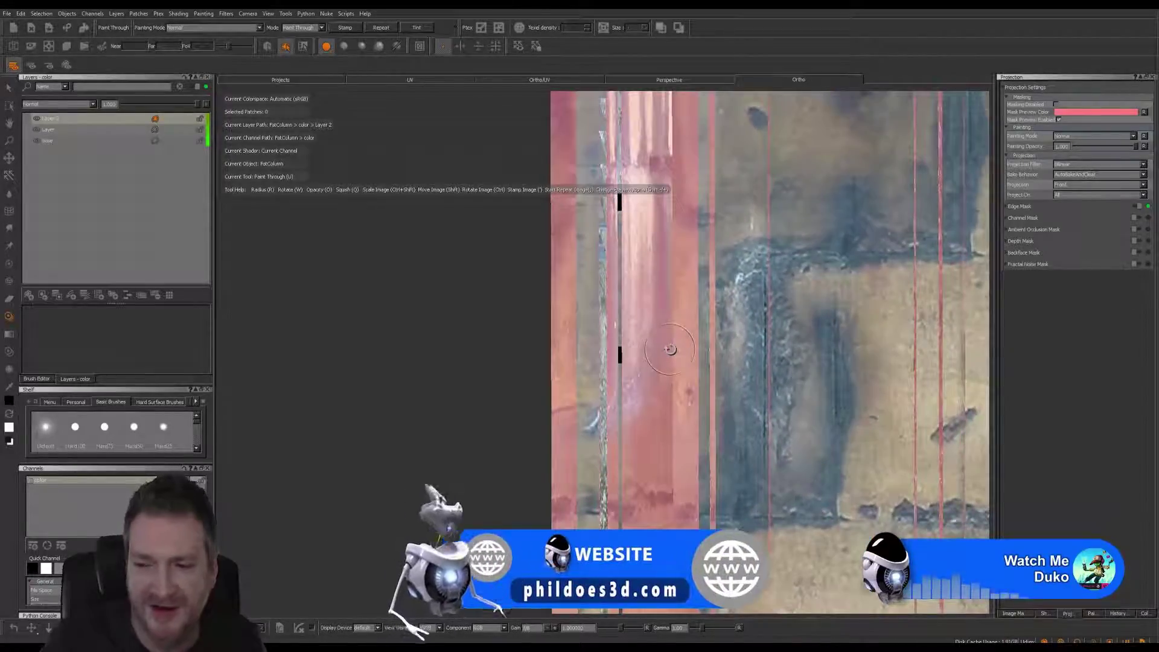
{"action": "middle_click_drag", "start_coordinate": [670, 349], "coordinate": [572, 451], "text": "alt"}
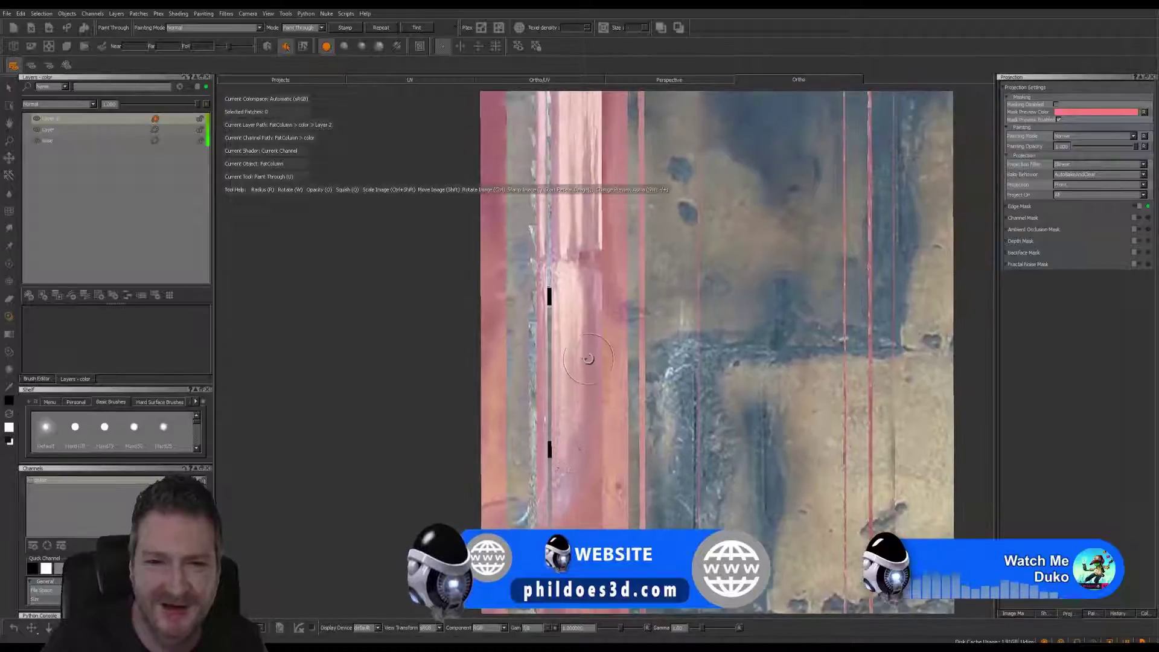
{"action": "right_click_drag", "start_coordinate": [598, 369], "coordinate": [533, 370], "text": "alt"}
{"action": "mouse_move", "coordinate": [533, 369]}
{"action": "left_mouse_down", "text": "alt"}
{"action": "mouse_move", "coordinate": [570, 367]}
{"action": "mouse_move", "coordinate": [594, 349]}
{"action": "mouse_move", "coordinate": [580, 332]}
{"action": "mouse_move", "coordinate": [587, 313]}
{"action": "left_mouse_up", "text": "alt"}
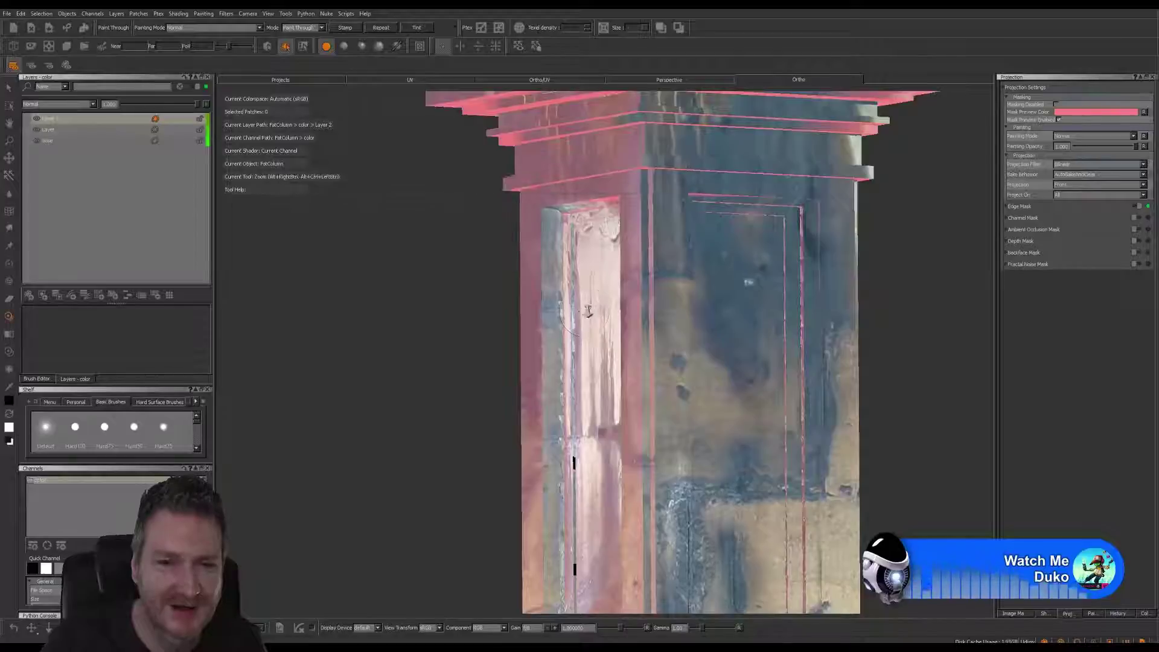
{"action": "scroll", "coordinate": [589, 253], "scroll_direction": "up", "scroll_amount": 3}
{"action": "middle_click_drag", "start_coordinate": [589, 254], "coordinate": [625, 324], "text": "alt"}
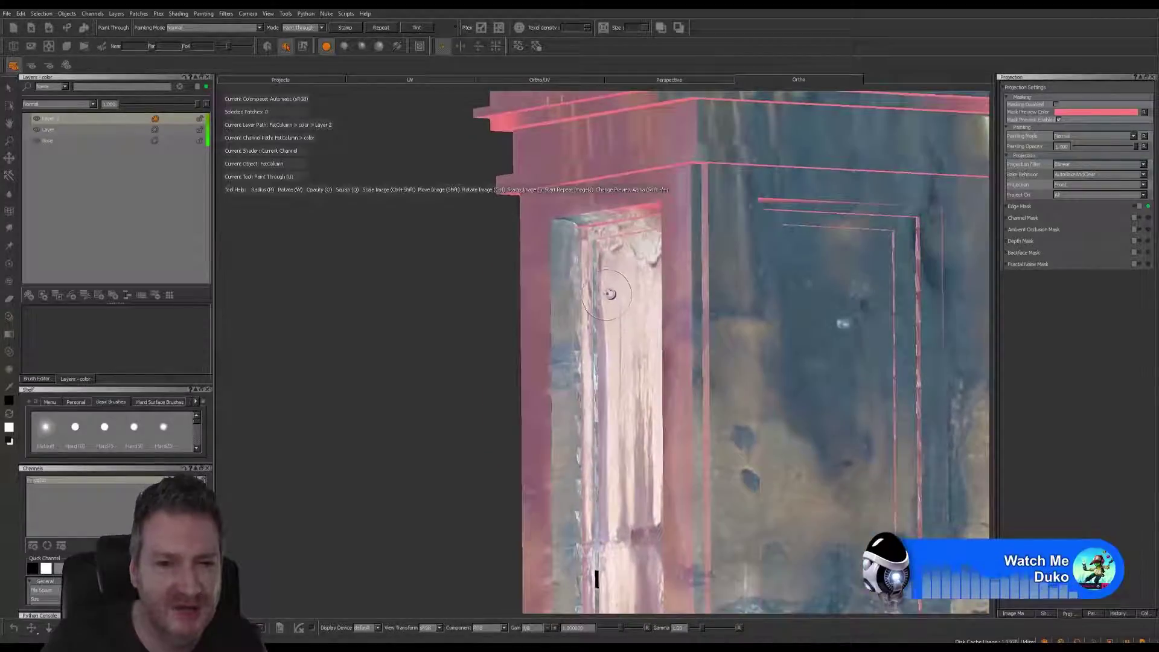
{"action": "right_click_drag", "start_coordinate": [610, 292], "coordinate": [624, 336], "text": "alt"}
{"action": "left_click_drag", "start_coordinate": [624, 336], "coordinate": [621, 318], "text": "alt"}
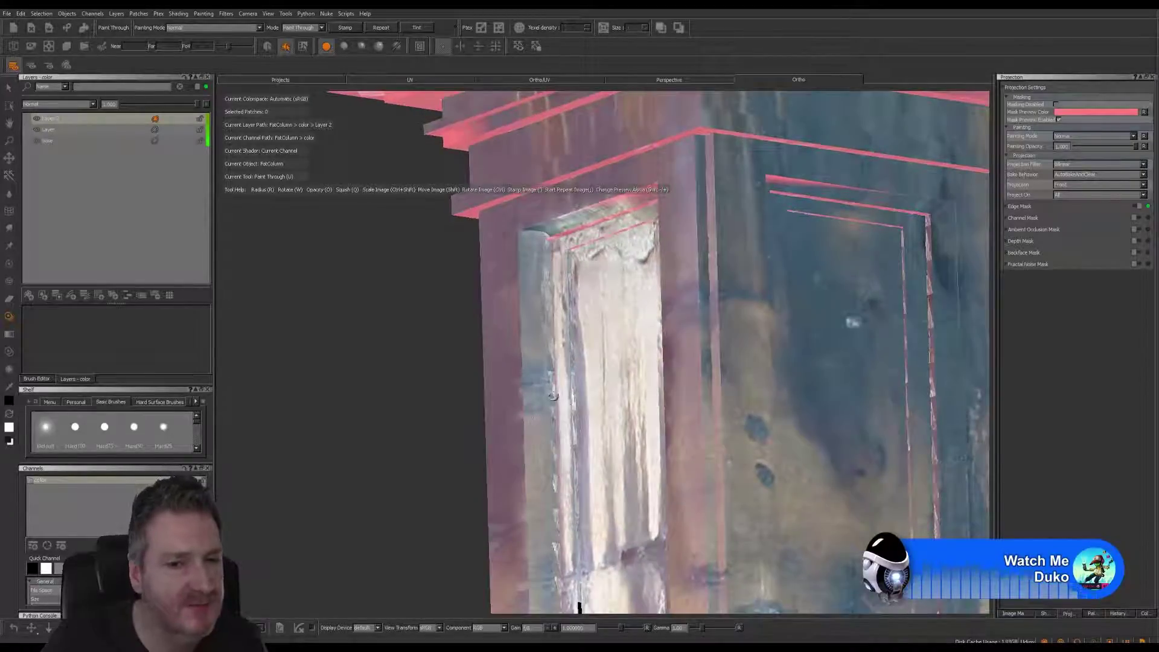
Enlarge the paint image and place its white drips over the upper part of the white recessed panel.
{"action": "key", "text": "shift"}
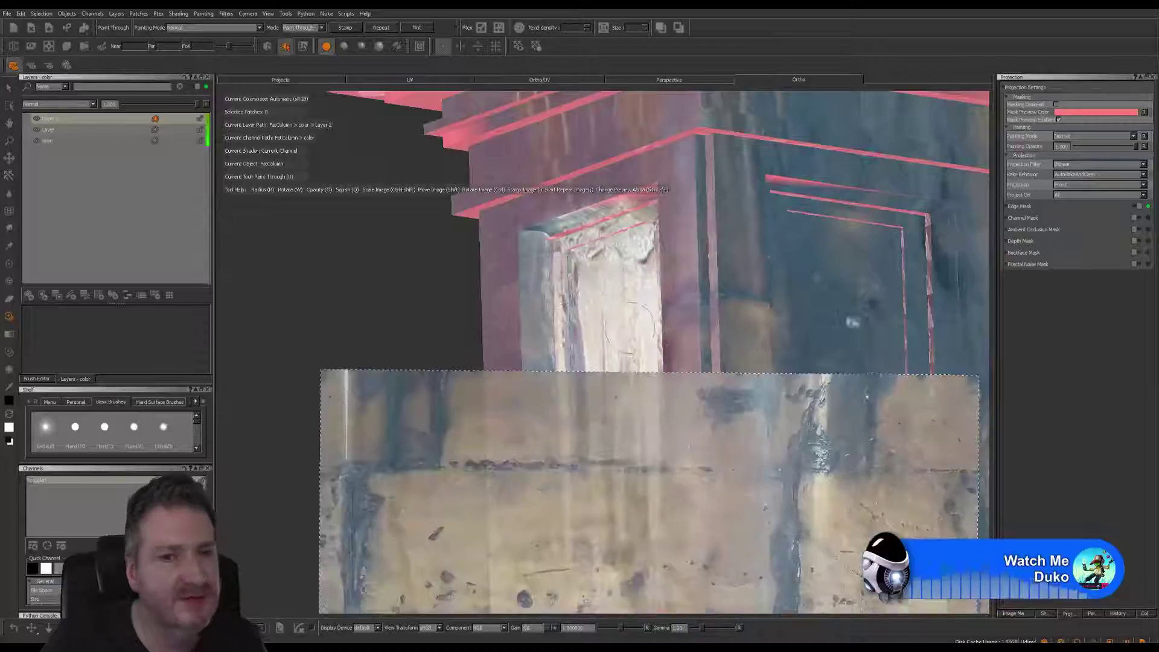
{"action": "mouse_move", "coordinate": [611, 492]}
{"action": "left_mouse_down", "text": "shift"}
{"action": "mouse_move", "coordinate": [620, 265]}
{"action": "mouse_move", "coordinate": [661, 399]}
{"action": "mouse_move", "coordinate": [566, 578]}
{"action": "mouse_move", "coordinate": [609, 501]}
{"action": "mouse_move", "coordinate": [588, 364]}
{"action": "mouse_move", "coordinate": [702, 346]}
{"action": "mouse_move", "coordinate": [766, 310]}
{"action": "mouse_move", "coordinate": [779, 238]}
{"action": "mouse_move", "coordinate": [732, 238]}
{"action": "left_mouse_up", "text": "shift"}
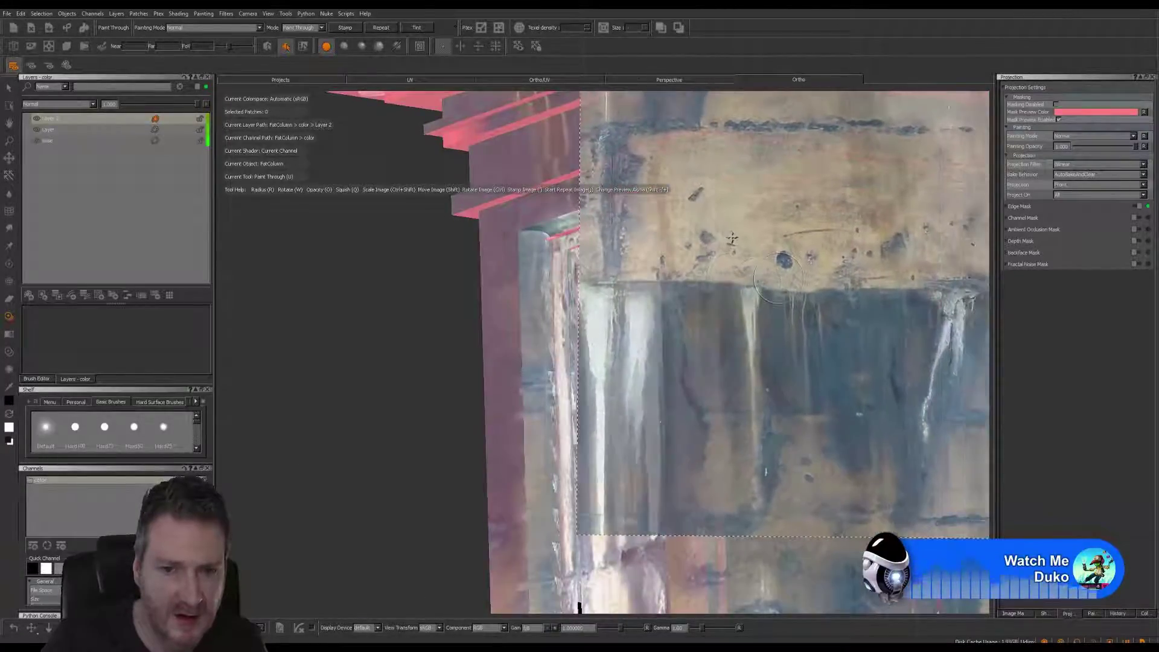
{"action": "left_click_drag", "start_coordinate": [675, 263], "coordinate": [770, 263], "text": "ctrl+shift"}
{"action": "left_click_drag", "start_coordinate": [590, 411], "coordinate": [690, 352], "text": "shift"}
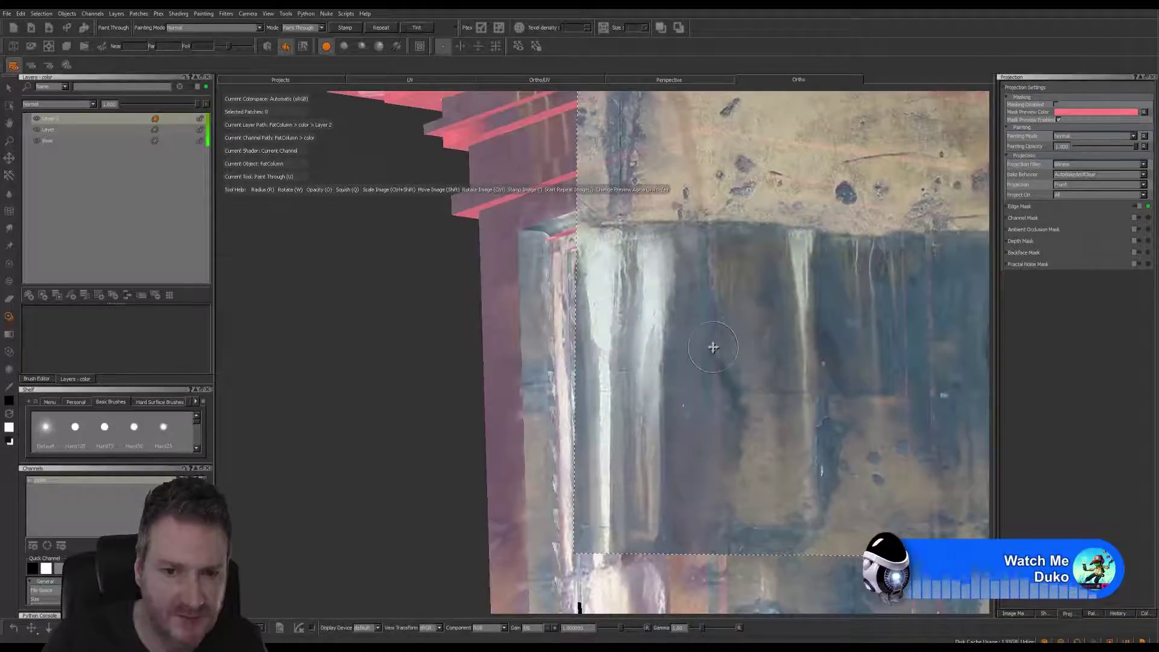
{"action": "left_click_drag", "start_coordinate": [771, 287], "coordinate": [682, 298], "text": "shift"}
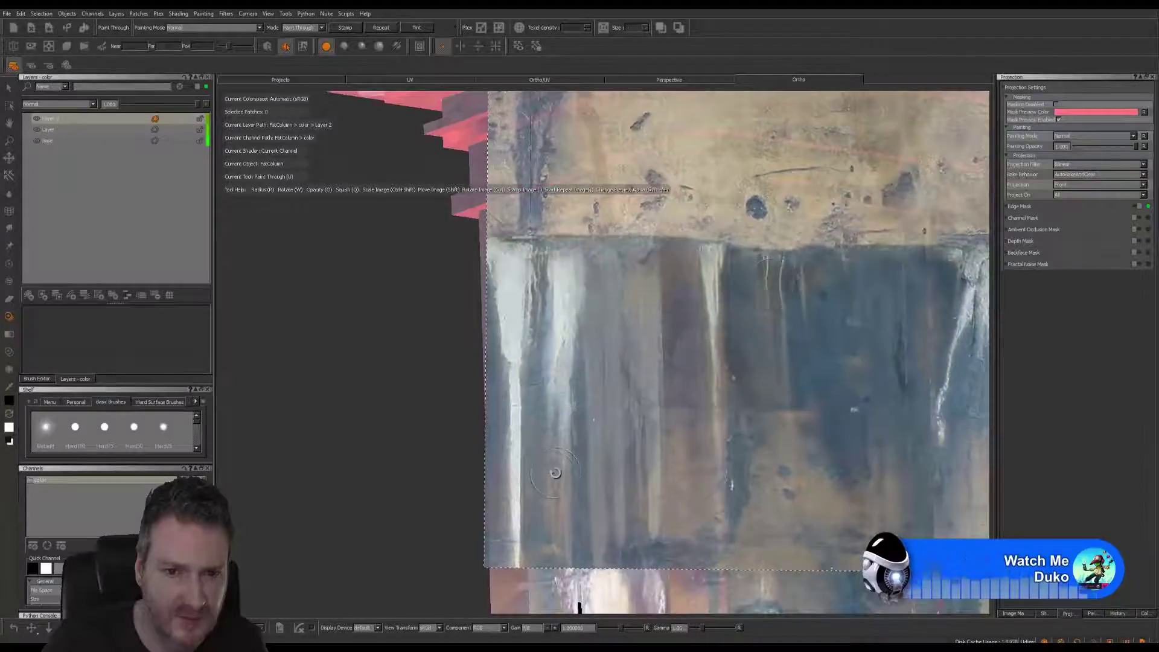
Rotate the paint image slightly and align its white drips and blue streaks with the narrow side frame of the white recessed panel.
{"action": "left_click_drag", "start_coordinate": [555, 472], "coordinate": [577, 474], "text": "ctrl"}
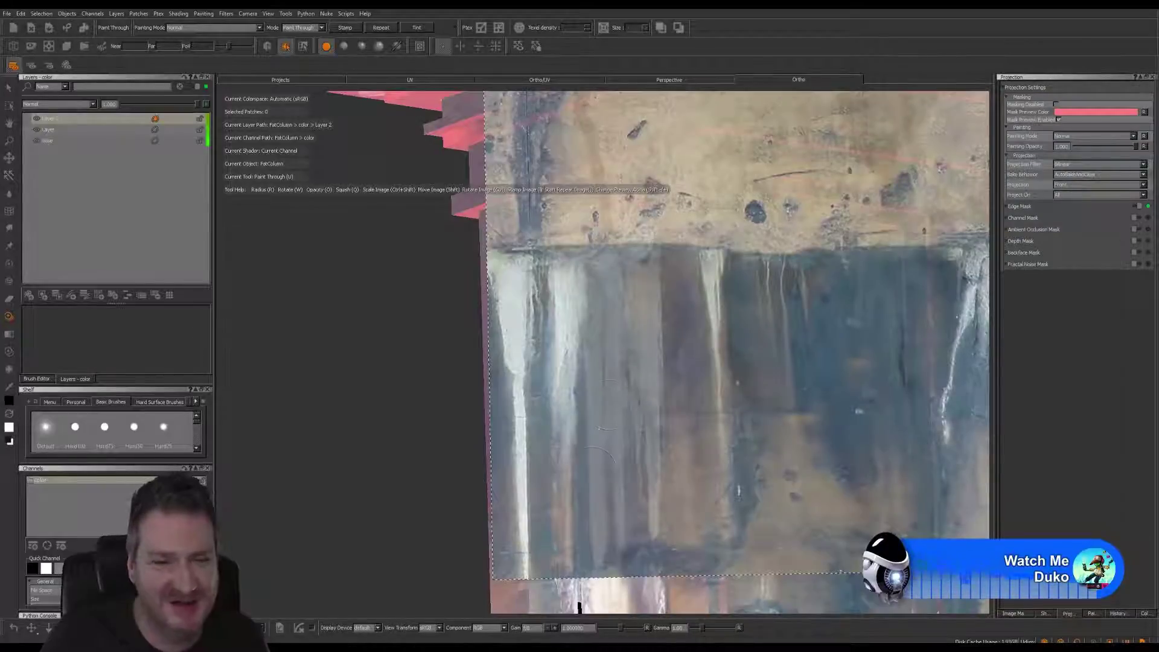
{"action": "left_click_drag", "start_coordinate": [577, 474], "coordinate": [595, 474], "text": "ctrl"}
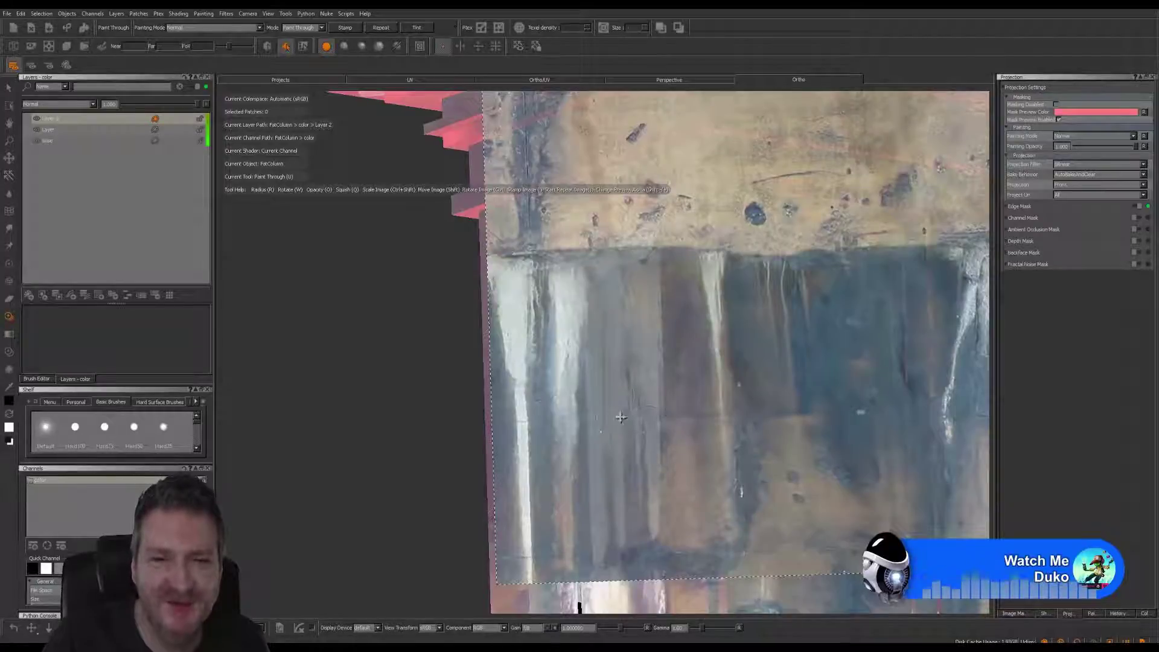
{"action": "left_click_drag", "start_coordinate": [621, 416], "coordinate": [696, 369], "text": "shift"}
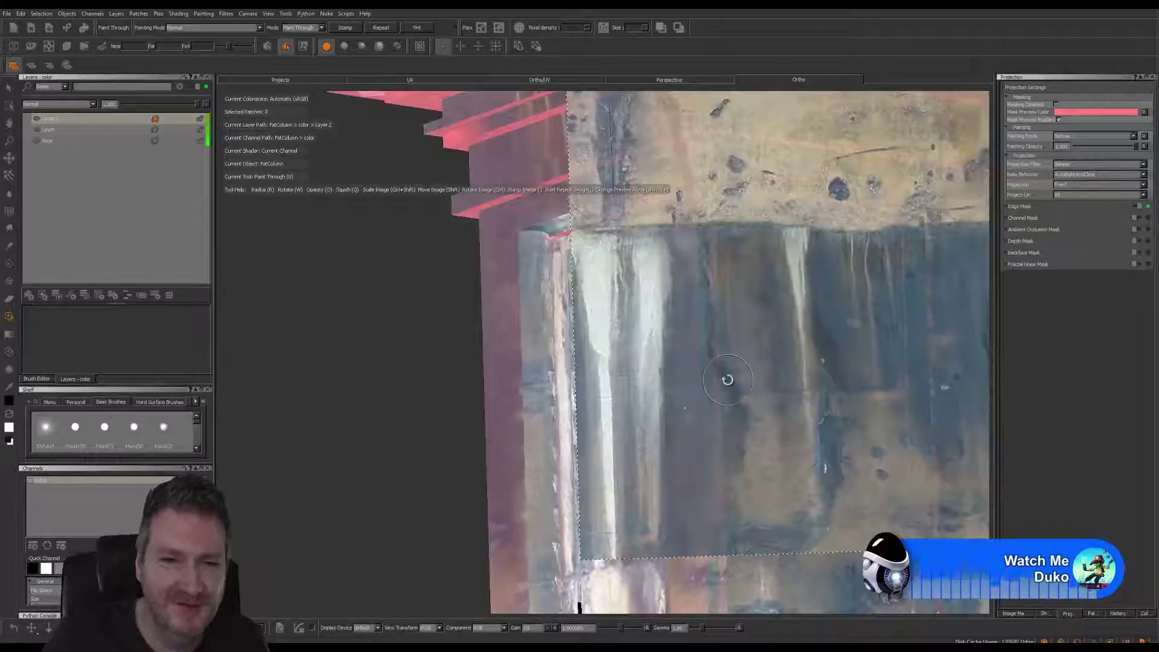
{"action": "left_click_drag", "start_coordinate": [707, 373], "coordinate": [672, 385], "text": "shift"}
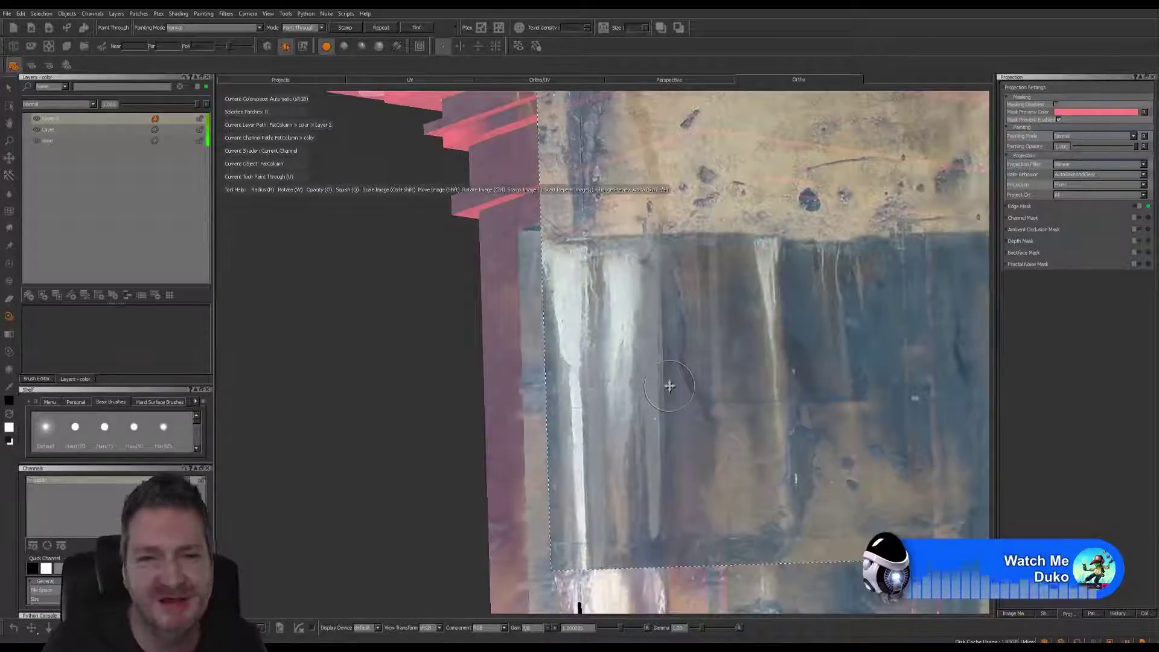
{"action": "left_click_drag", "start_coordinate": [646, 367], "coordinate": [679, 358], "text": "shift"}
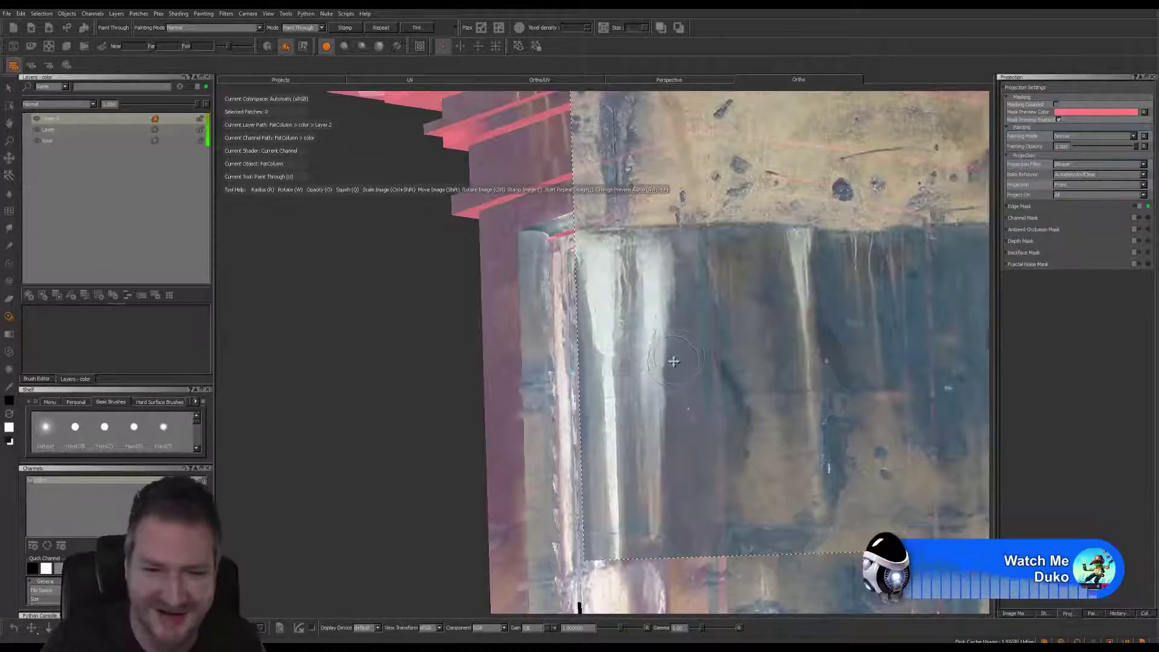
{"action": "left_click_drag", "start_coordinate": [674, 361], "coordinate": [670, 369], "text": "shift"}
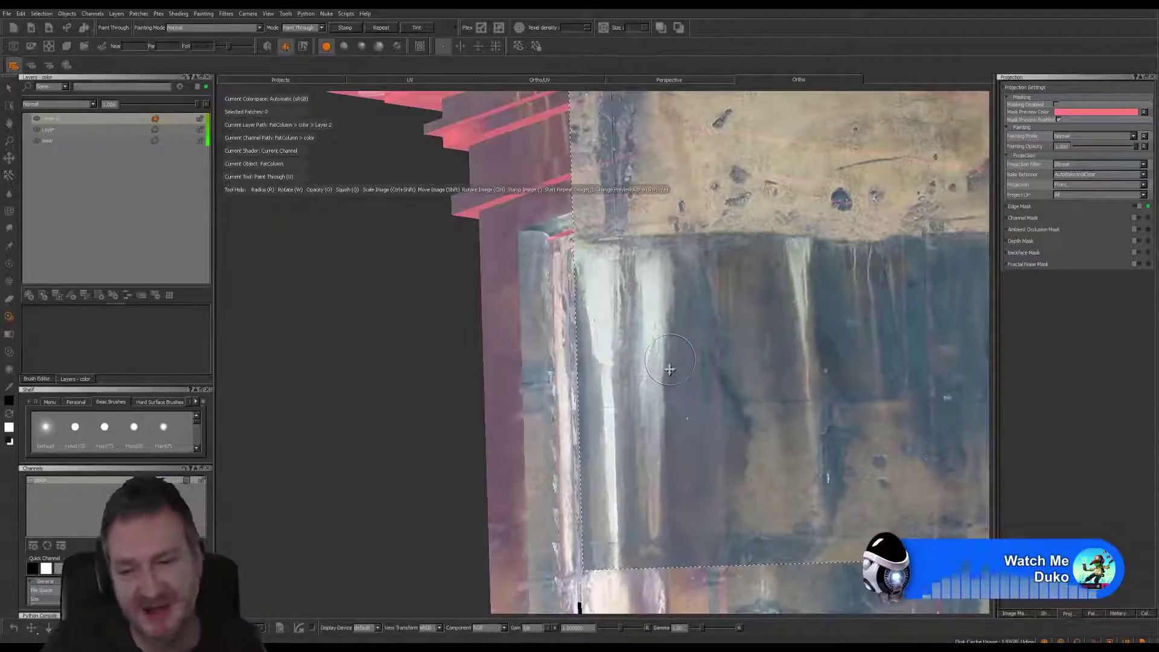
{"action": "left_click_drag", "start_coordinate": [663, 341], "coordinate": [698, 349], "text": "shift"}
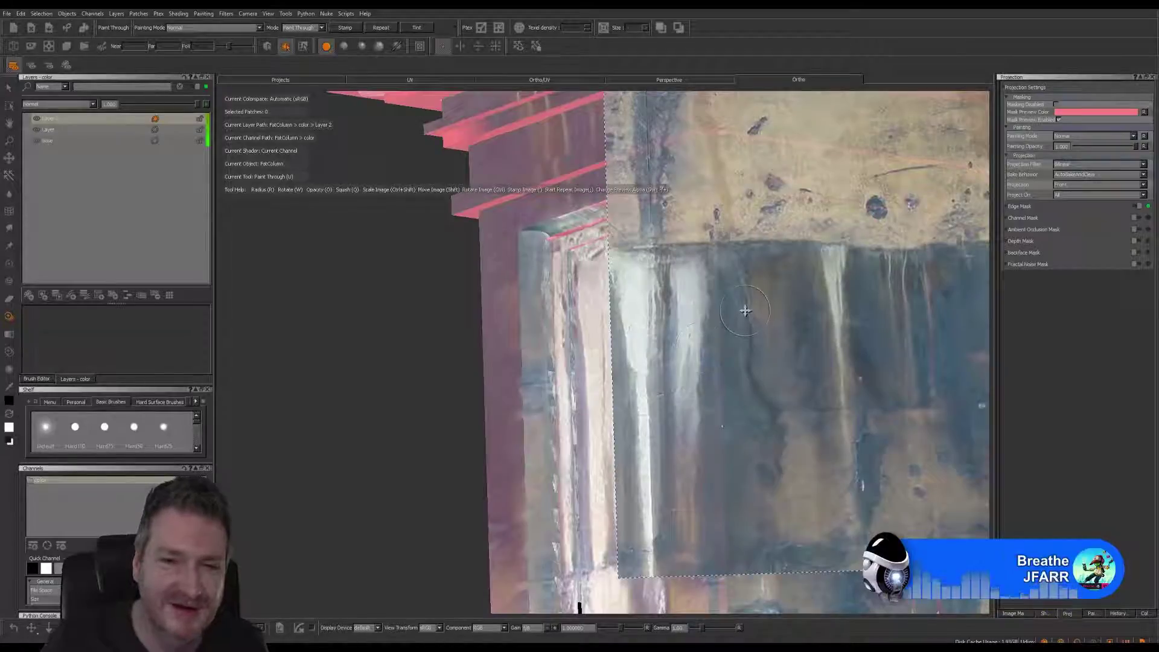
{"action": "left_click_drag", "start_coordinate": [746, 311], "coordinate": [610, 294], "text": "shift"}
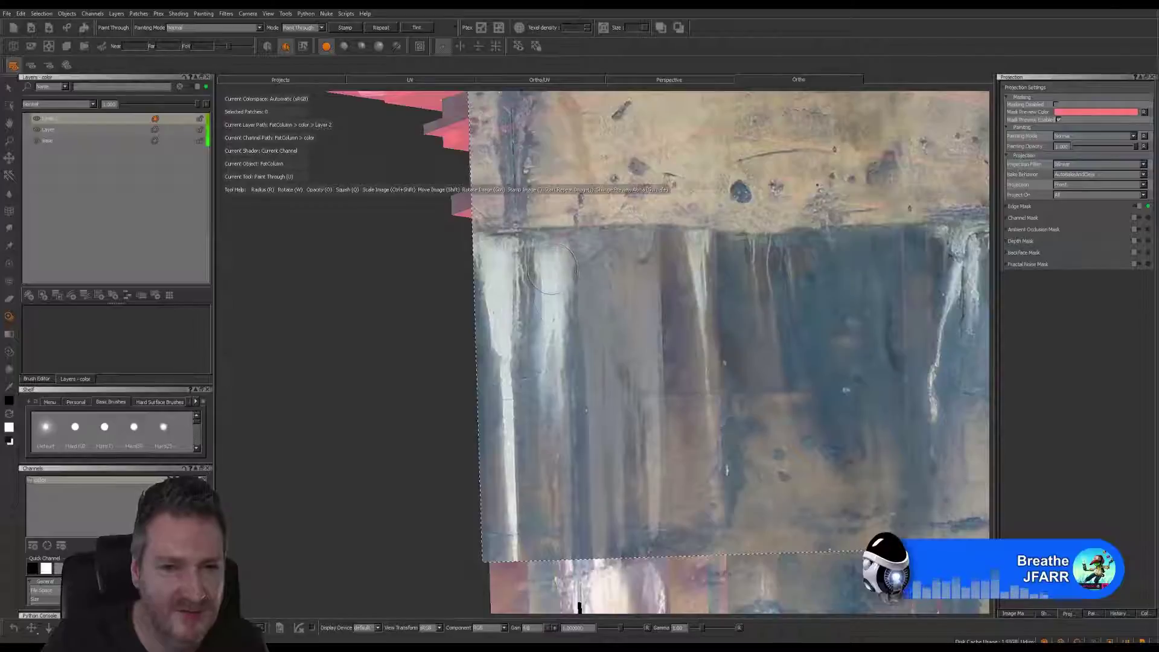
Paint the white drip and the blue-grey below it down the side frame of the white recessed panel.
{"action": "mouse_move", "coordinate": [552, 269]}
{"action": "left_mouse_down"}
{"action": "mouse_move", "coordinate": [546, 258]}
{"action": "mouse_move", "coordinate": [569, 439]}
{"action": "mouse_move", "coordinate": [567, 550]}
{"action": "left_mouse_up"}
{"action": "key", "text": "shift+plus"}
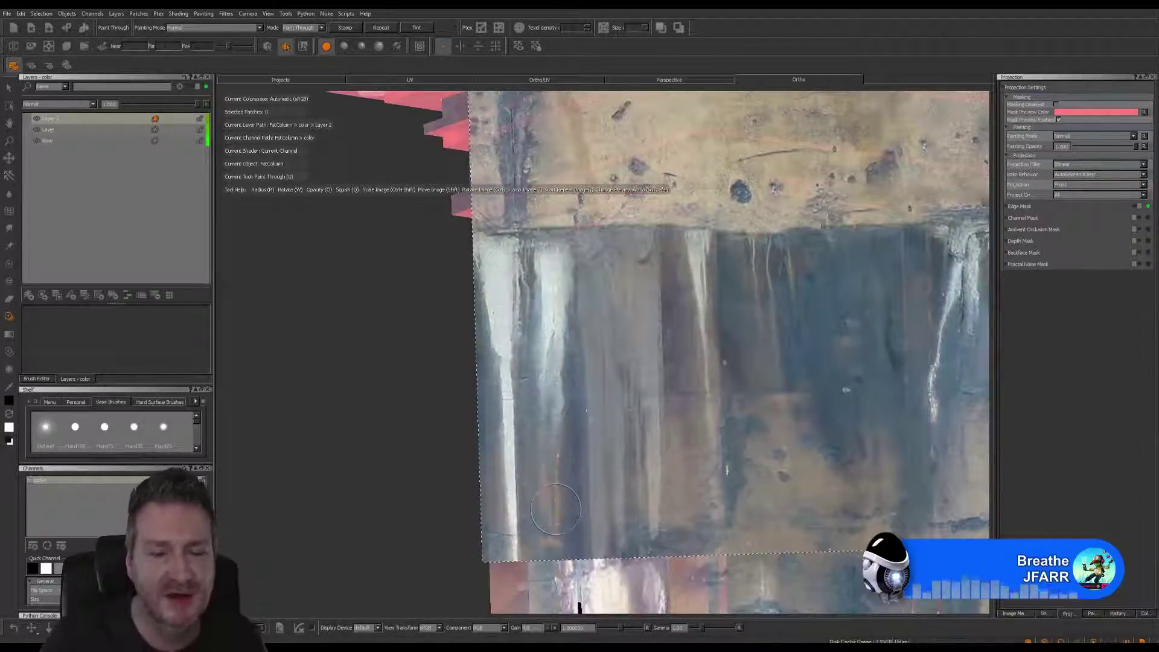
{"action": "left_click", "coordinate": [564, 474]}
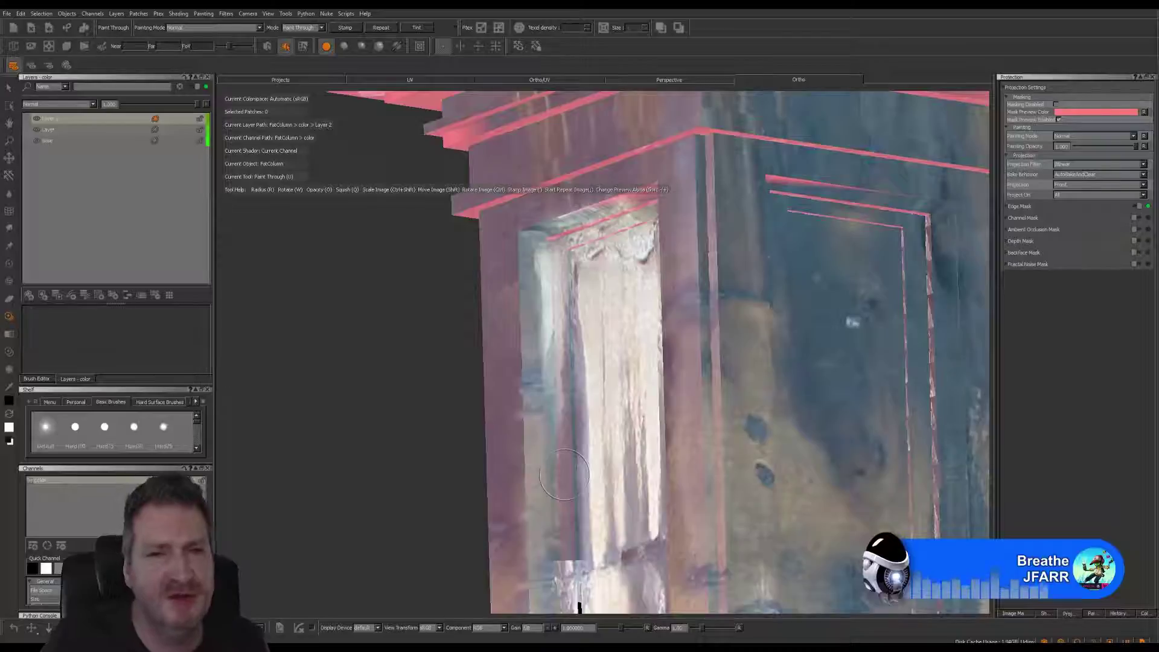
Turn to the opposite side frame of the white panel and paint blue from the image over its bright white strip.
{"action": "mouse_move", "coordinate": [607, 429]}
{"action": "left_mouse_down", "text": "alt"}
{"action": "mouse_move", "coordinate": [693, 393]}
{"action": "mouse_move", "coordinate": [668, 401]}
{"action": "mouse_move", "coordinate": [719, 406]}
{"action": "mouse_move", "coordinate": [683, 409]}
{"action": "mouse_move", "coordinate": [572, 278]}
{"action": "left_mouse_up", "text": "alt"}
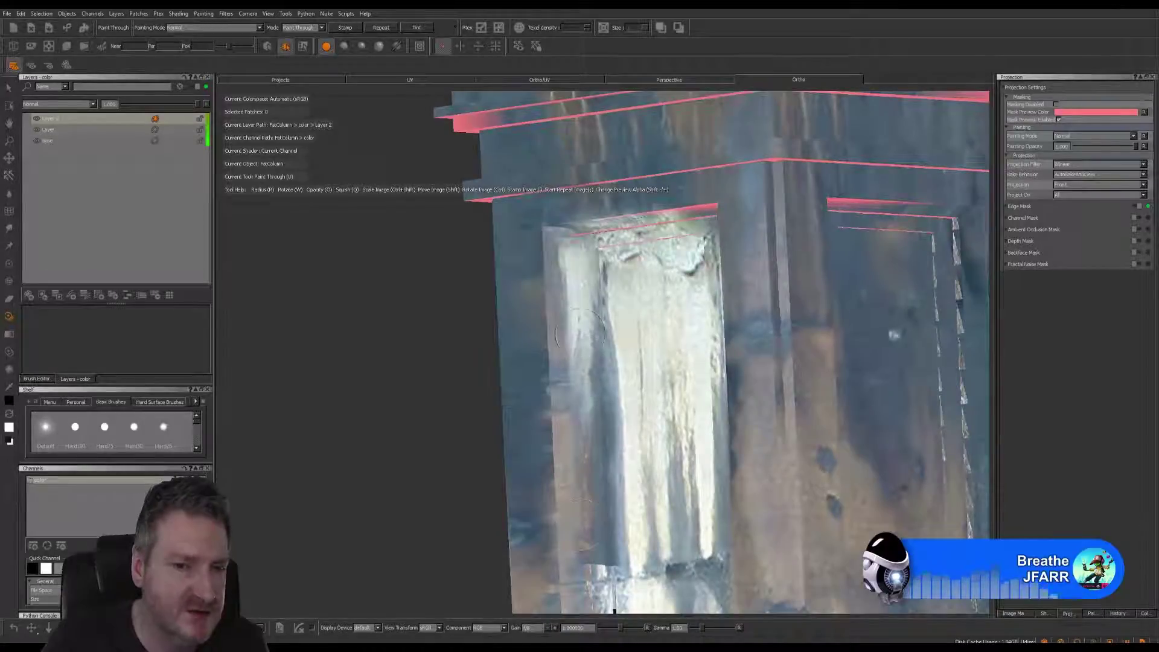
{"action": "left_click_drag", "start_coordinate": [622, 417], "coordinate": [819, 419], "text": "alt"}
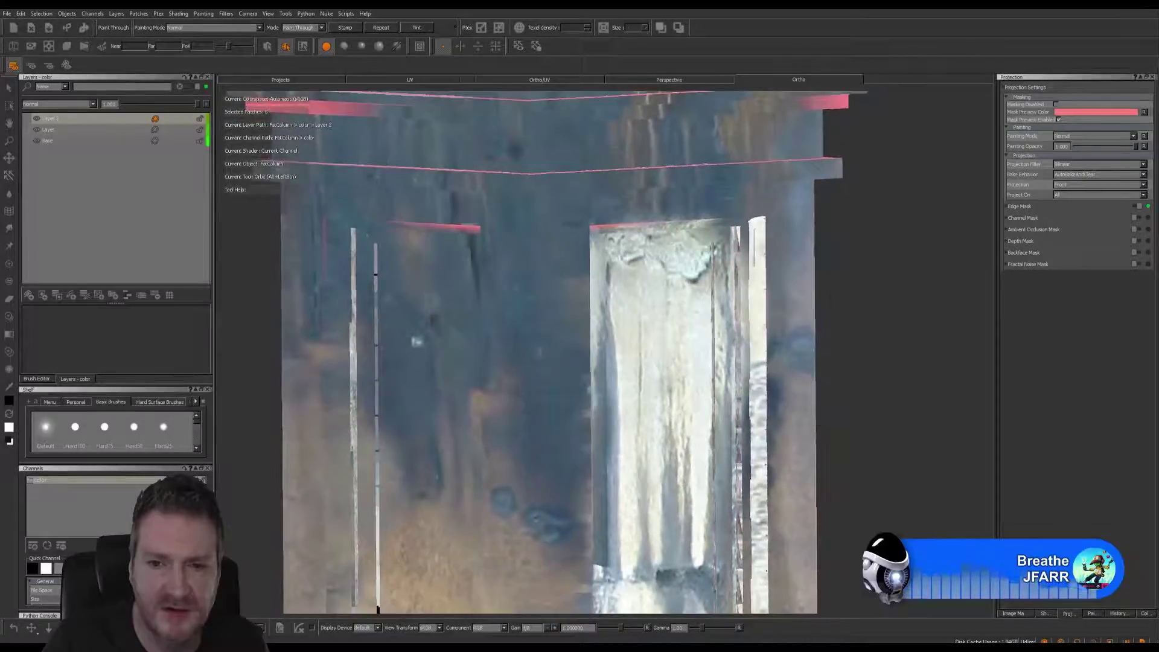
{"action": "middle_click_drag", "start_coordinate": [726, 422], "coordinate": [711, 423], "text": "alt"}
{"action": "left_click_drag", "start_coordinate": [711, 425], "coordinate": [700, 424], "text": "alt+shift"}
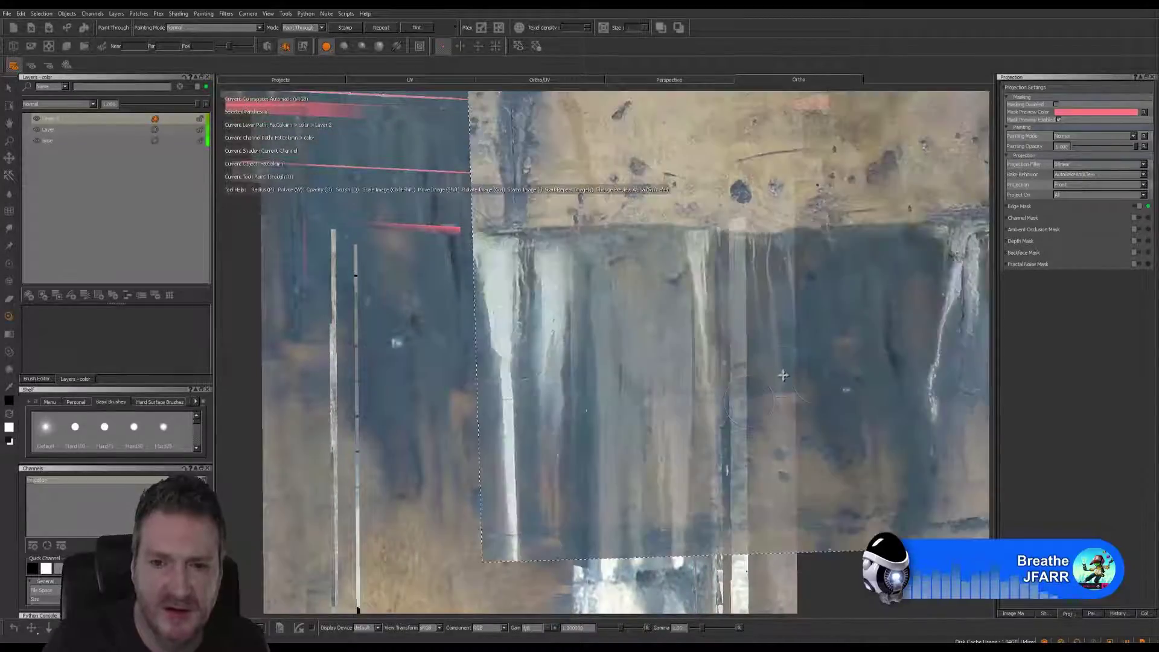
{"action": "mouse_move", "coordinate": [783, 376]}
{"action": "left_mouse_down", "text": "shift"}
{"action": "mouse_move", "coordinate": [844, 326]}
{"action": "mouse_move", "coordinate": [1020, 320]}
{"action": "mouse_move", "coordinate": [872, 314]}
{"action": "left_mouse_up", "text": "shift"}
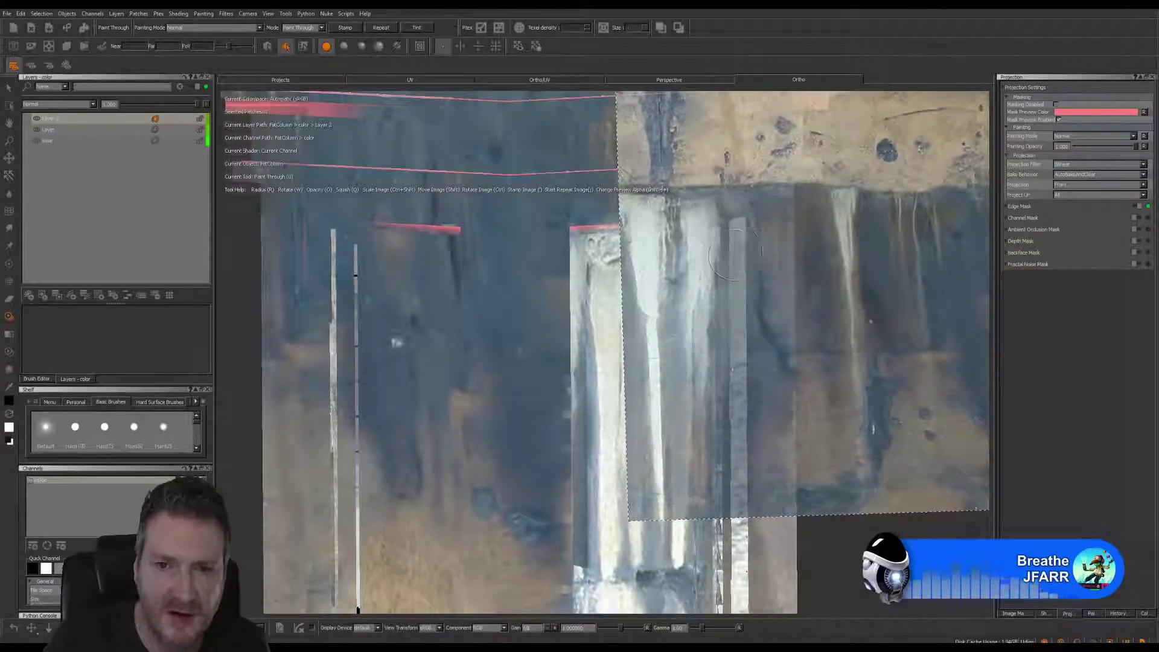
{"action": "mouse_move", "coordinate": [735, 255]}
{"action": "left_mouse_down"}
{"action": "mouse_move", "coordinate": [737, 227]}
{"action": "mouse_move", "coordinate": [737, 301]}
{"action": "left_mouse_up"}
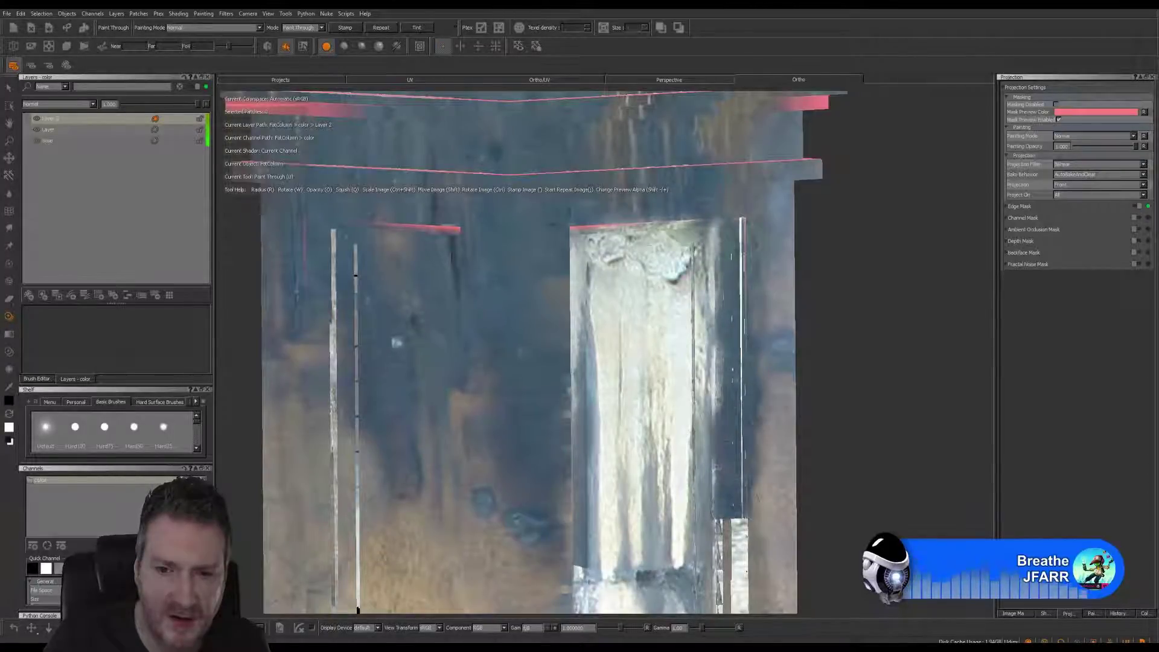
{"action": "left_click_drag", "start_coordinate": [724, 229], "coordinate": [717, 315]}
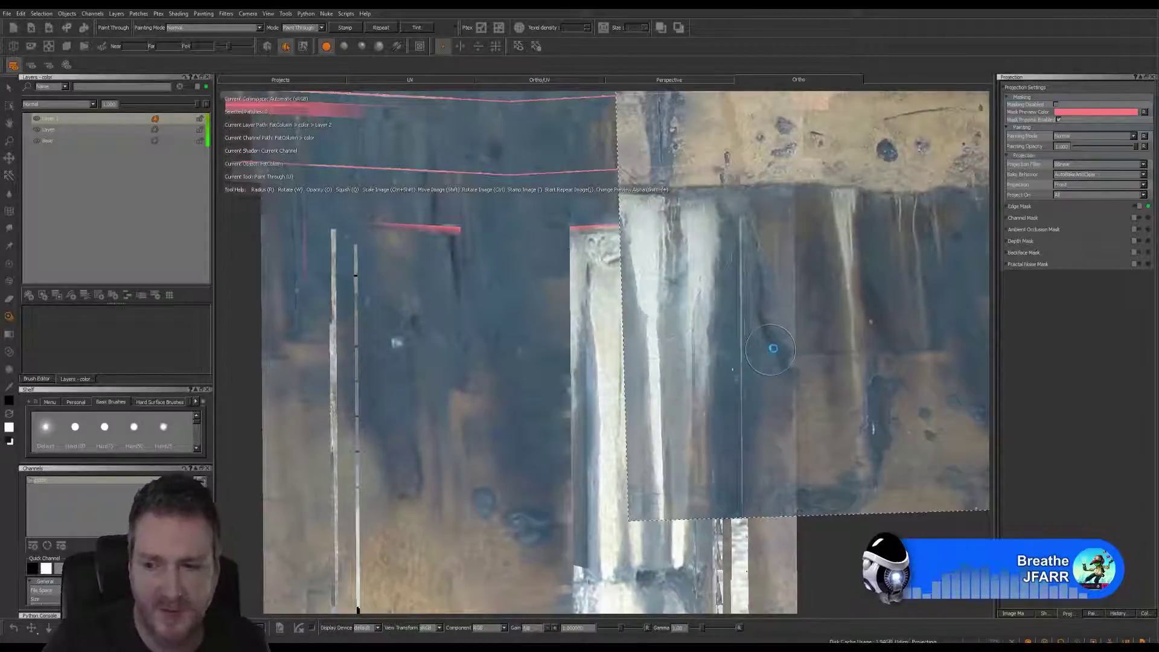
{"action": "mouse_move", "coordinate": [771, 350]}
{"action": "left_mouse_down"}
{"action": "mouse_move", "coordinate": [716, 372]}
{"action": "mouse_move", "coordinate": [603, 380]}
{"action": "mouse_move", "coordinate": [749, 375]}
{"action": "mouse_move", "coordinate": [632, 406]}
{"action": "mouse_move", "coordinate": [636, 611]}
{"action": "left_mouse_up"}
Return to the first side frame and paint dark blue over its pale seam beside the lower part of the white panel.
{"action": "left_click_drag", "start_coordinate": [538, 382], "coordinate": [533, 385], "text": "alt"}
{"action": "middle_click_drag", "start_coordinate": [534, 385], "coordinate": [502, 175], "text": "alt"}
{"action": "middle_click_drag", "start_coordinate": [635, 356], "coordinate": [669, 265], "text": "alt"}
{"action": "left_click_drag", "start_coordinate": [634, 338], "coordinate": [577, 411], "text": "alt"}
{"action": "key", "text": "u"}
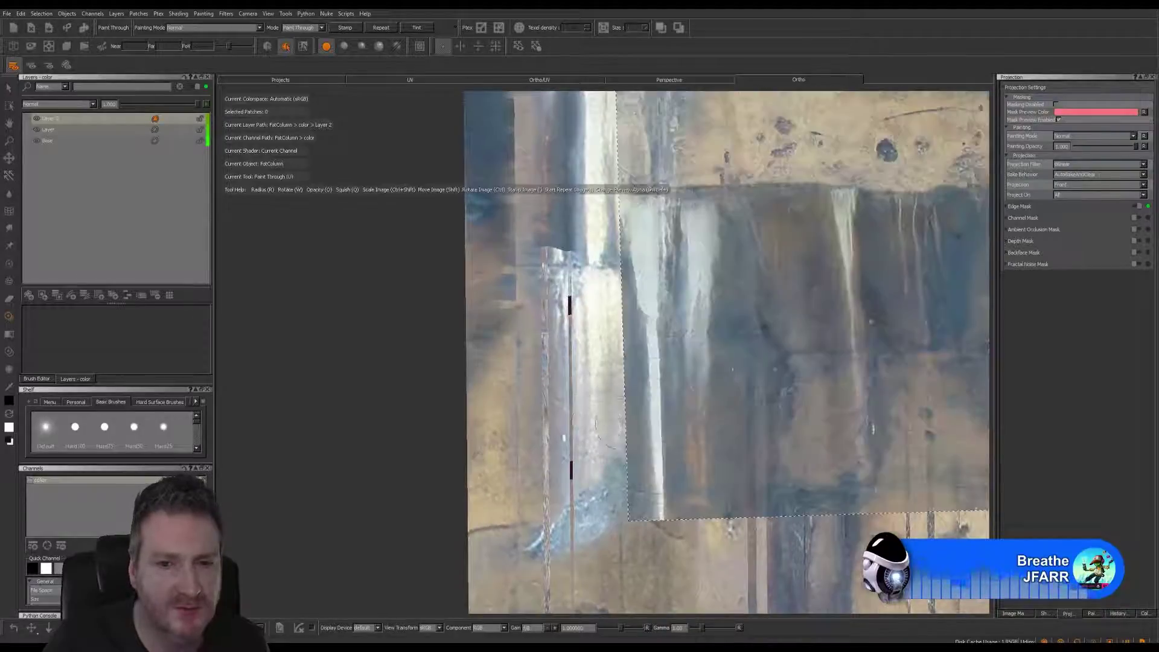
{"action": "mouse_move", "coordinate": [869, 434]}
{"action": "left_mouse_down", "text": "shift"}
{"action": "mouse_move", "coordinate": [655, 308]}
{"action": "mouse_move", "coordinate": [589, 311]}
{"action": "mouse_move", "coordinate": [645, 271]}
{"action": "mouse_move", "coordinate": [627, 396]}
{"action": "mouse_move", "coordinate": [636, 417]}
{"action": "mouse_move", "coordinate": [662, 403]}
{"action": "left_mouse_up", "text": "shift"}
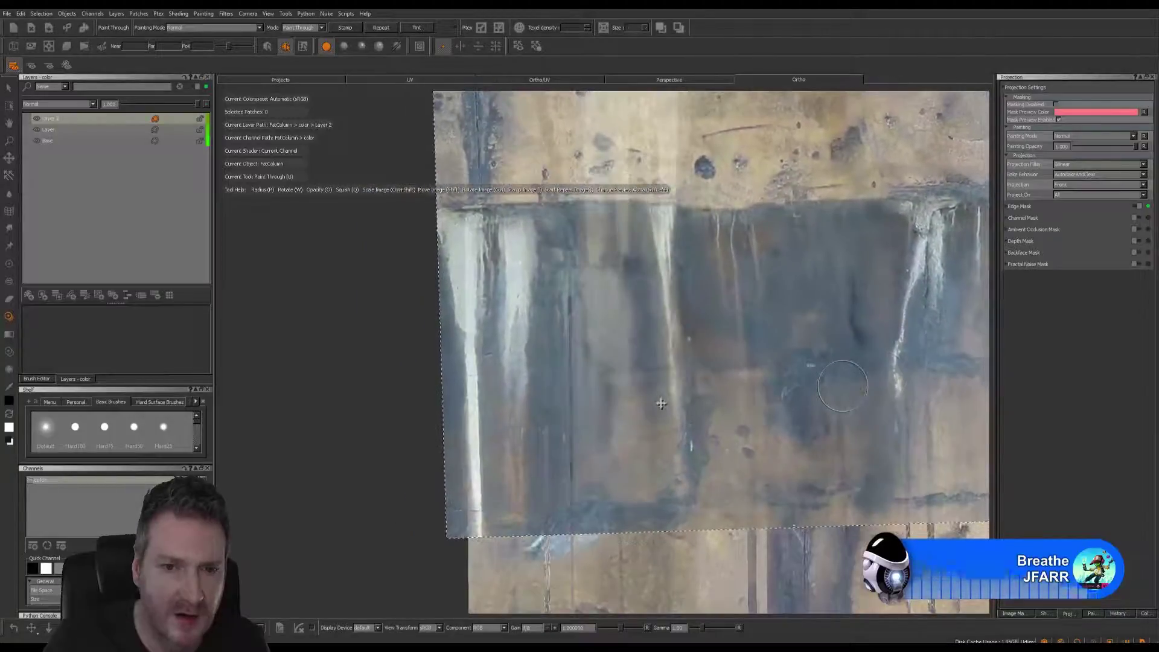
{"action": "left_click_drag", "start_coordinate": [606, 327], "coordinate": [591, 339], "text": "shift"}
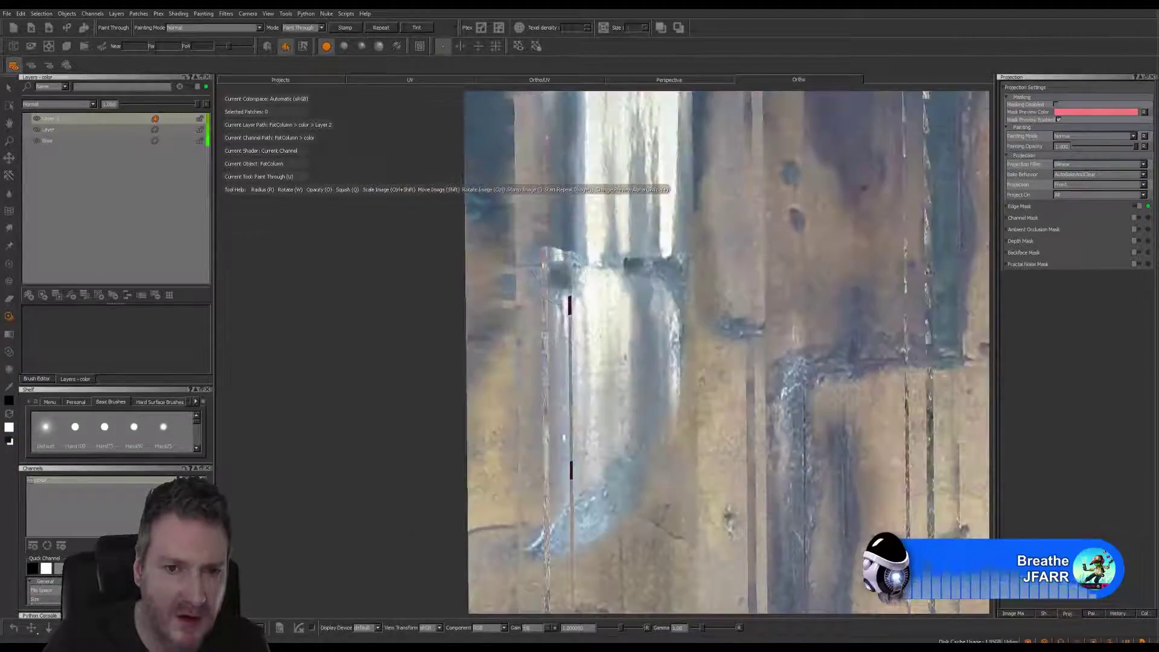
{"action": "mouse_move", "coordinate": [561, 278]}
{"action": "left_mouse_down"}
{"action": "mouse_move", "coordinate": [556, 335]}
{"action": "mouse_move", "coordinate": [577, 248]}
{"action": "mouse_move", "coordinate": [549, 416]}
{"action": "left_mouse_up"}
{"action": "left_click_drag", "start_coordinate": [537, 338], "coordinate": [536, 275]}
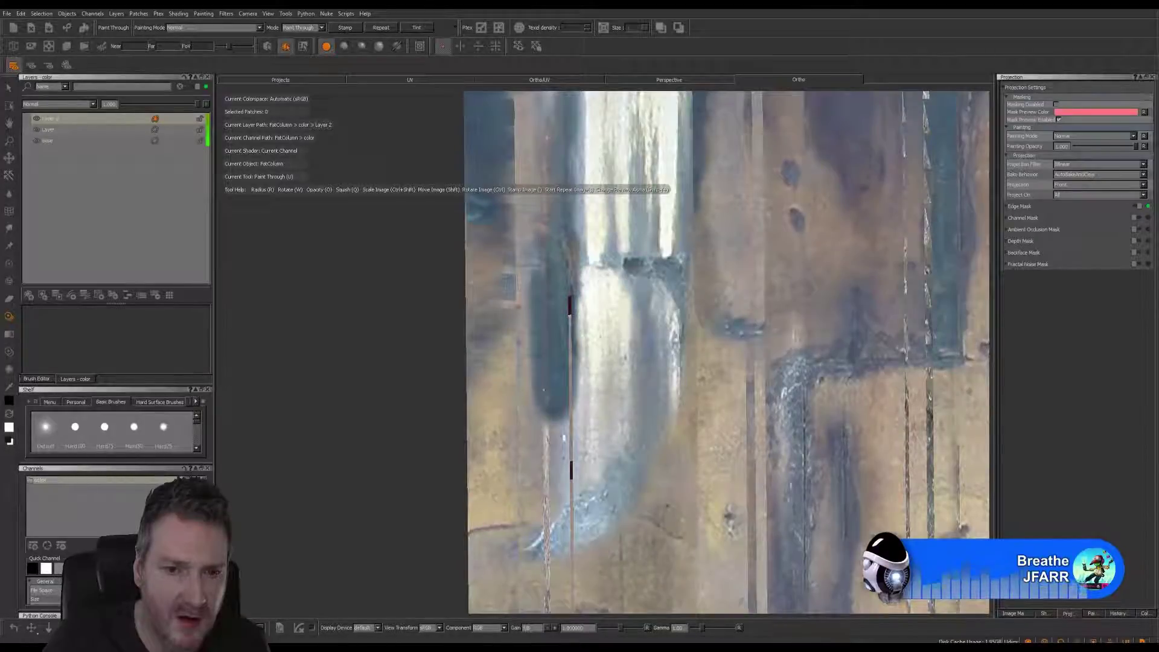
{"action": "left_click_drag", "start_coordinate": [553, 414], "coordinate": [555, 479]}
Shift the paint image sideways and paint brownish, blue-streaked texture over the dark blue strokes on the lower side frame.
{"action": "left_click_drag", "start_coordinate": [723, 439], "coordinate": [655, 440], "text": "shift"}
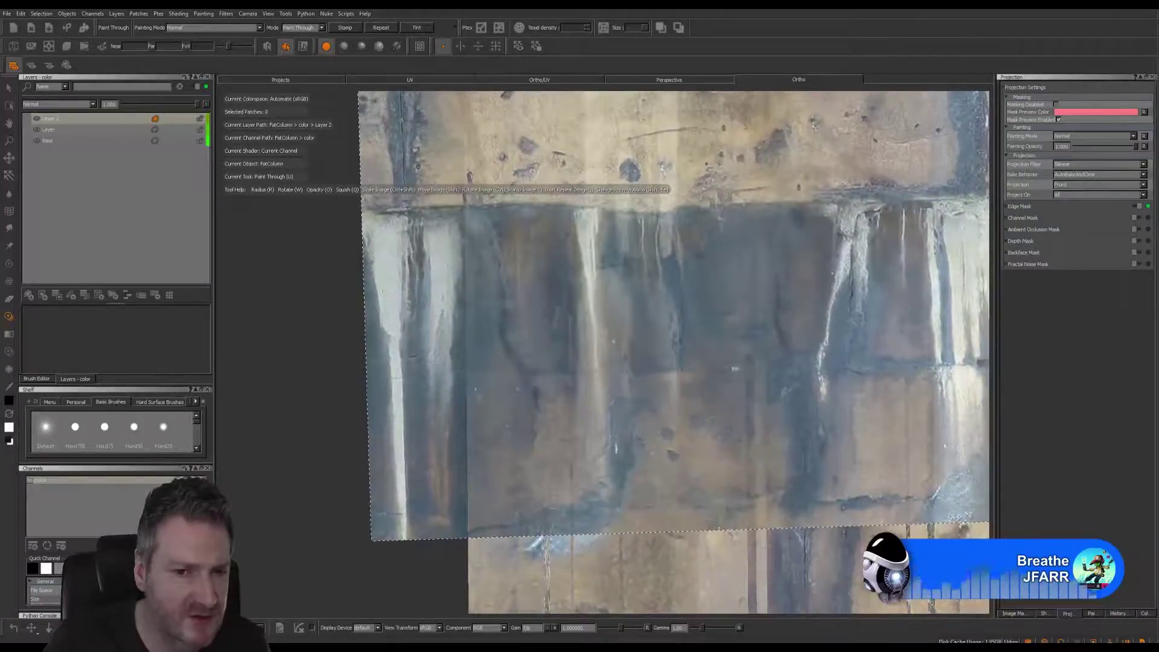
{"action": "left_click_drag", "start_coordinate": [559, 393], "coordinate": [557, 340]}
{"action": "left_click_drag", "start_coordinate": [530, 242], "coordinate": [536, 456]}
{"action": "left_click_drag", "start_coordinate": [552, 503], "coordinate": [540, 502]}
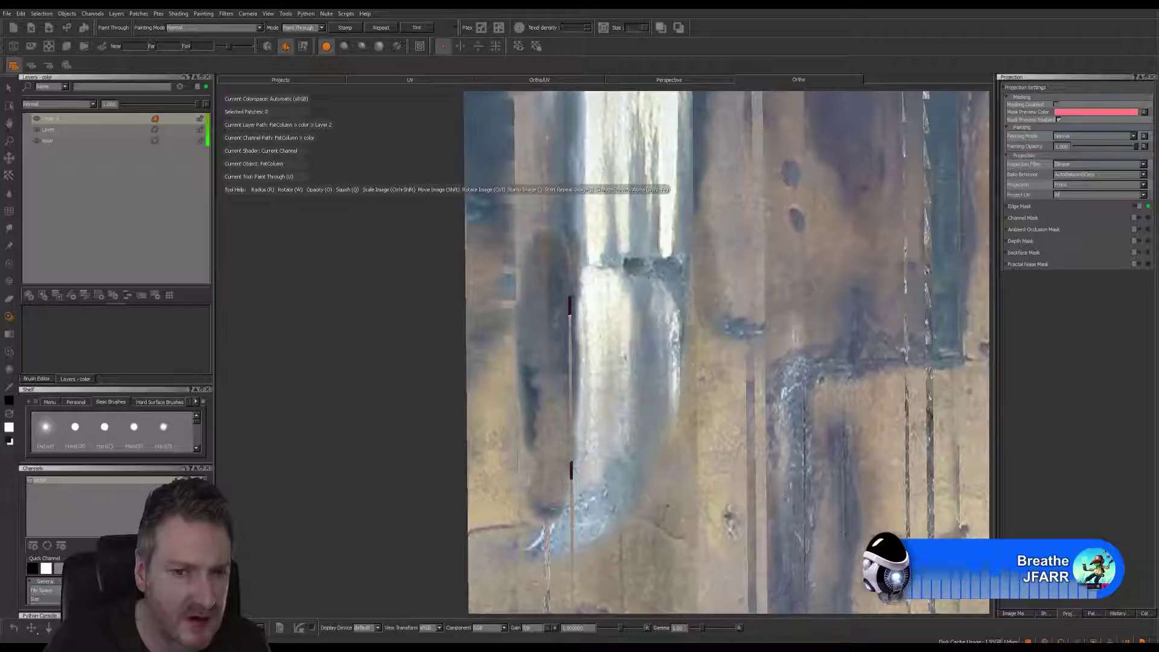
Reposition the paint image and paint its blue horizontal joint and tan brick onto the lower side frame of the white panel.
{"action": "mouse_move", "coordinate": [623, 442]}
{"action": "left_mouse_down", "text": "shift"}
{"action": "mouse_move", "coordinate": [489, 457]}
{"action": "mouse_move", "coordinate": [545, 441]}
{"action": "mouse_move", "coordinate": [535, 423]}
{"action": "left_mouse_up", "text": "shift"}
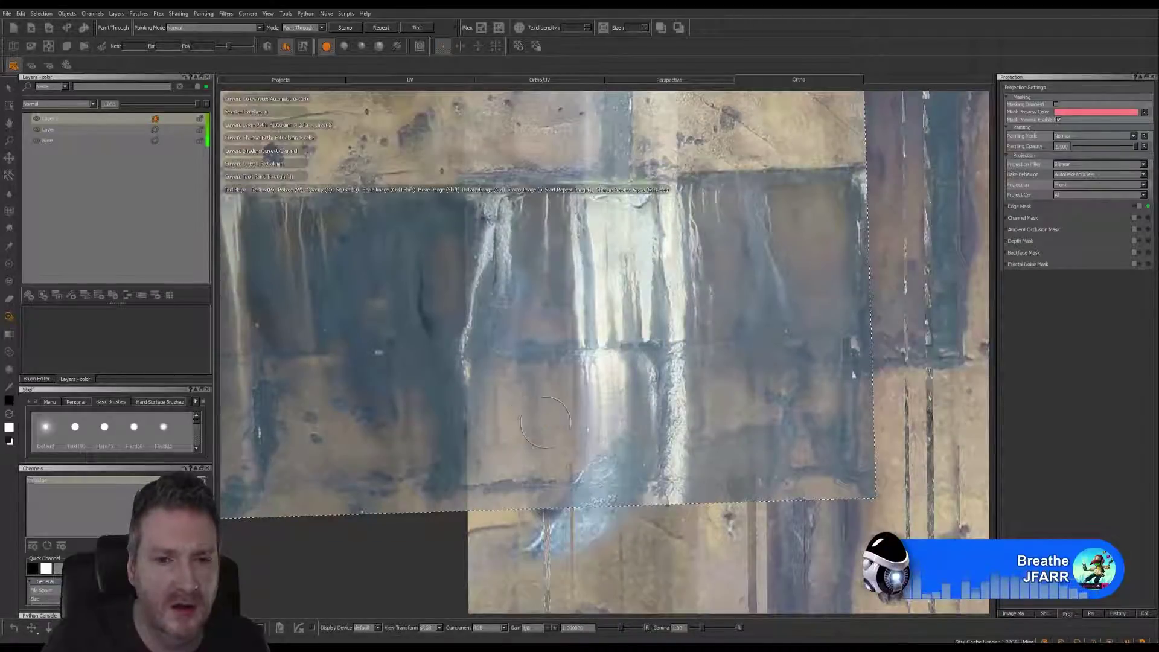
{"action": "left_click_drag", "start_coordinate": [534, 418], "coordinate": [556, 408]}
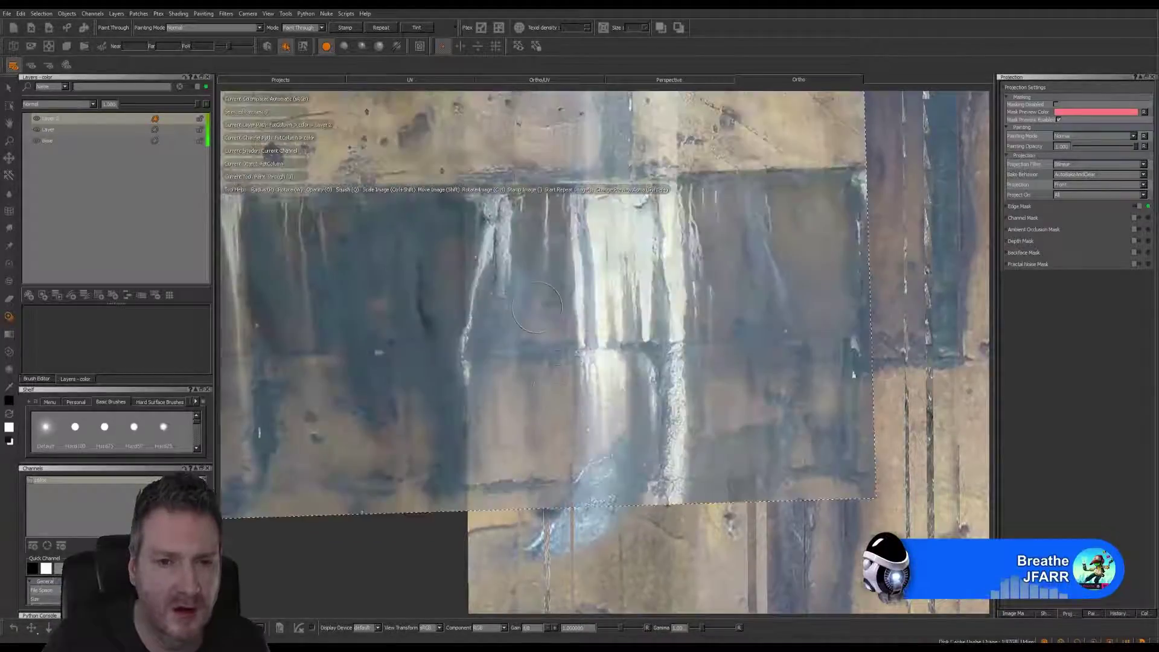
{"action": "mouse_move", "coordinate": [537, 306]}
{"action": "left_mouse_down"}
{"action": "mouse_move", "coordinate": [547, 266]}
{"action": "mouse_move", "coordinate": [555, 313]}
{"action": "mouse_move", "coordinate": [534, 332]}
{"action": "mouse_move", "coordinate": [534, 395]}
{"action": "mouse_move", "coordinate": [556, 412]}
{"action": "mouse_move", "coordinate": [521, 436]}
{"action": "mouse_move", "coordinate": [523, 479]}
{"action": "mouse_move", "coordinate": [562, 438]}
{"action": "mouse_move", "coordinate": [599, 491]}
{"action": "left_mouse_up"}
{"action": "left_click_drag", "start_coordinate": [546, 450], "coordinate": [542, 490]}
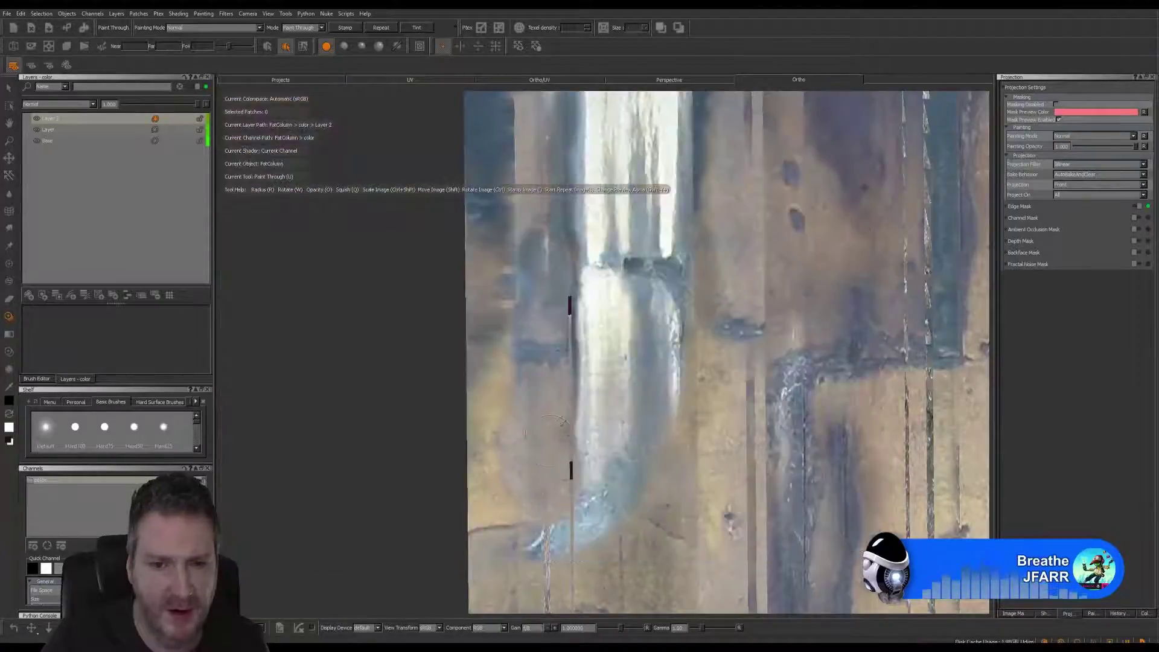
Realign the paint image over the lower side frame, reduce the brush radius slightly and touch up the frame's narrow edge.
{"action": "mouse_move", "coordinate": [553, 430]}
{"action": "left_mouse_down", "text": "alt"}
{"action": "mouse_move", "coordinate": [524, 423]}
{"action": "mouse_move", "coordinate": [551, 423]}
{"action": "left_mouse_up", "text": "alt"}
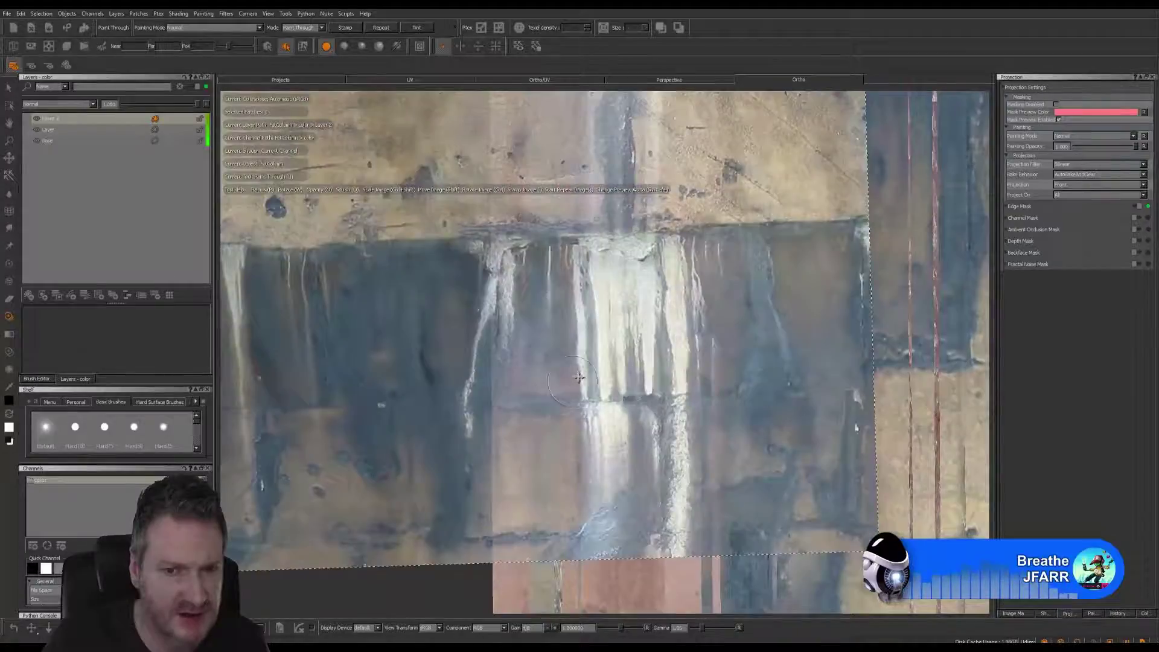
{"action": "left_click_drag", "start_coordinate": [578, 377], "coordinate": [599, 326], "text": "shift"}
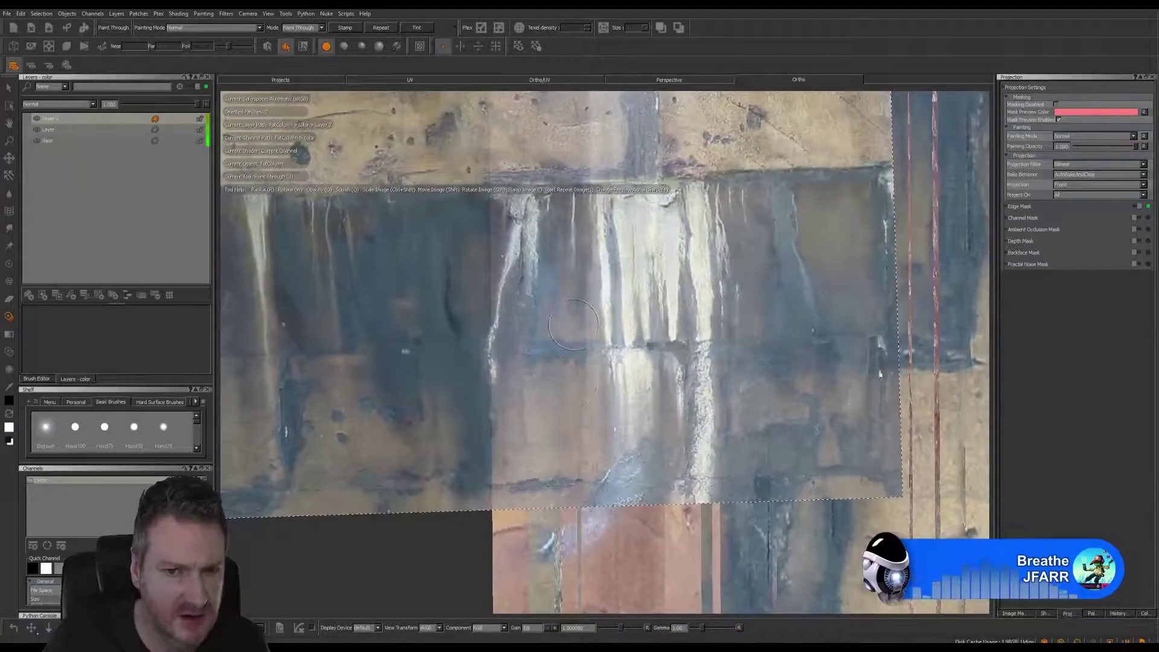
{"action": "left_click", "coordinate": [37, 379]}
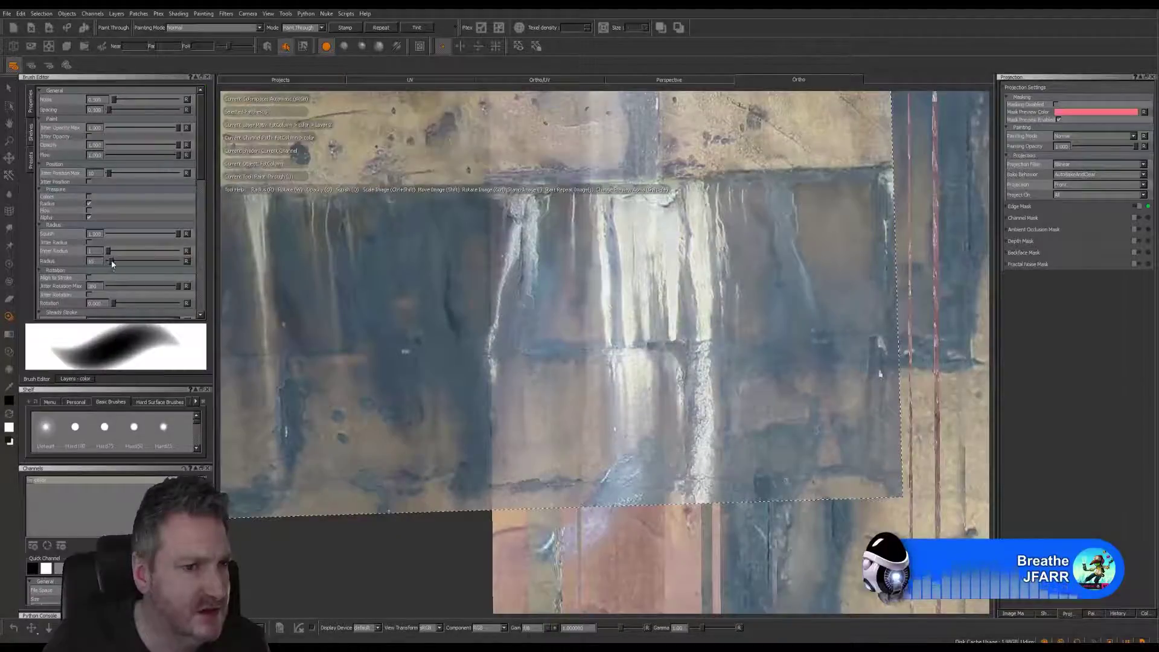
{"action": "left_click_drag", "start_coordinate": [112, 264], "coordinate": [111, 264]}
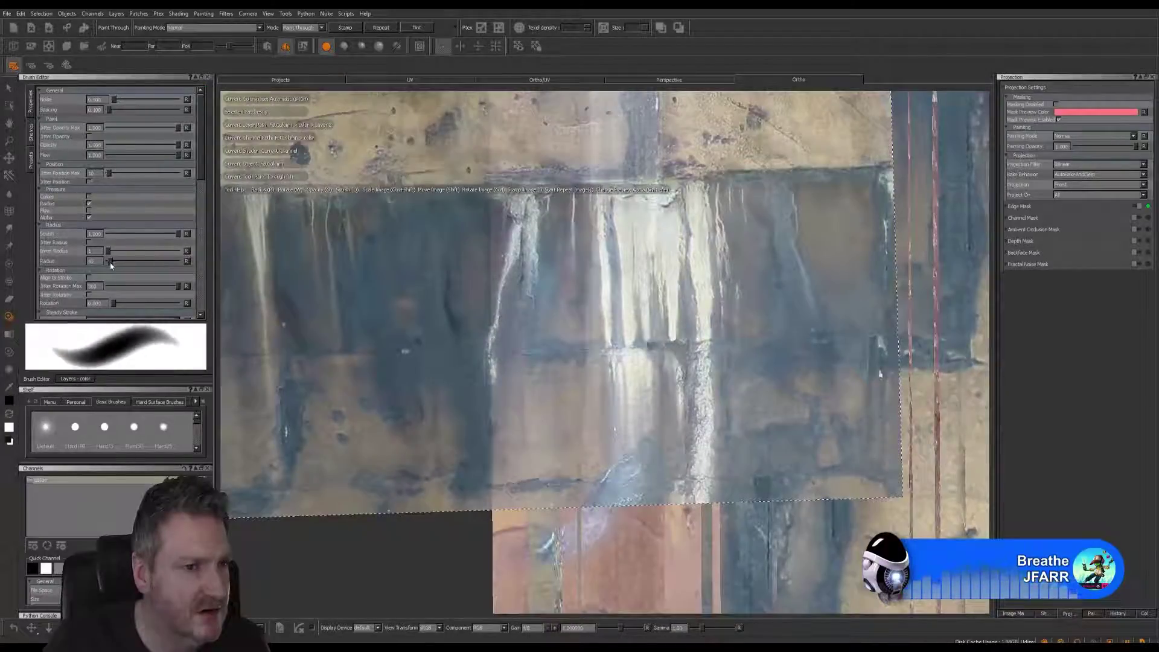
{"action": "left_click", "coordinate": [84, 379]}
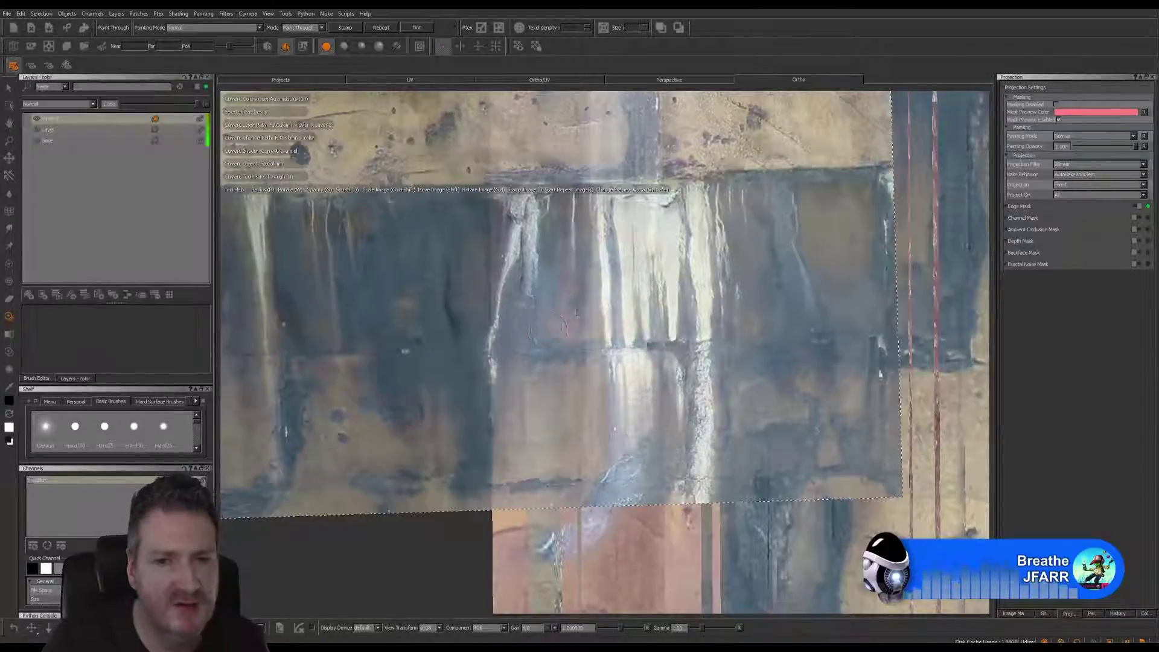
{"action": "left_click_drag", "start_coordinate": [548, 327], "coordinate": [555, 323]}
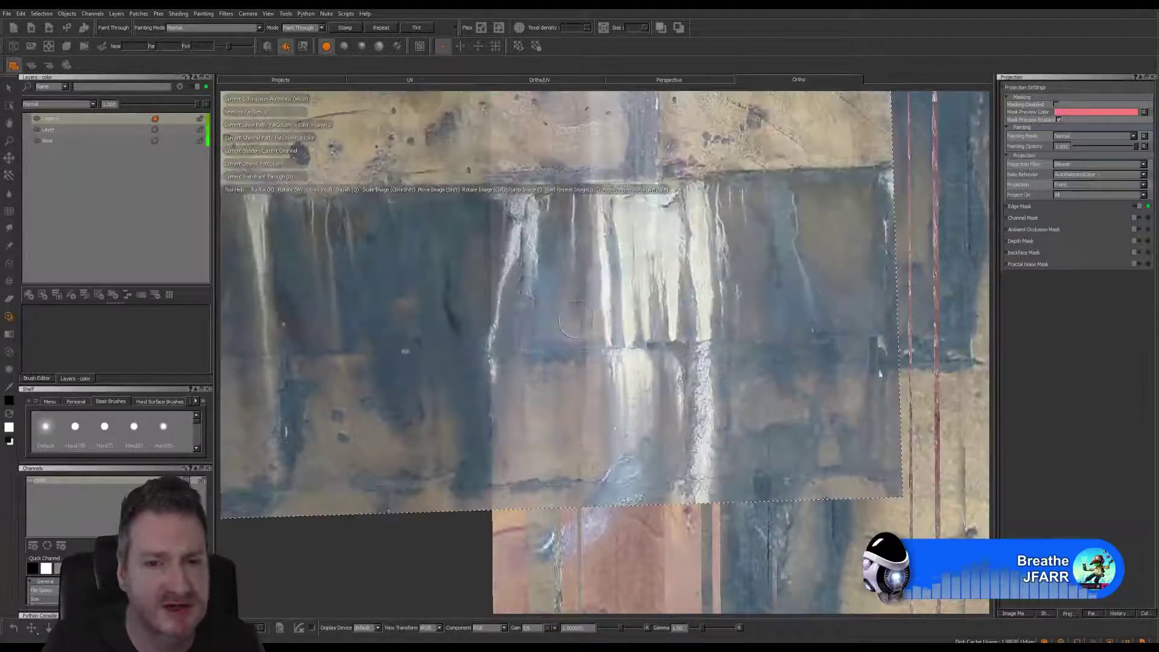
{"action": "left_click_drag", "start_coordinate": [575, 316], "coordinate": [577, 304]}
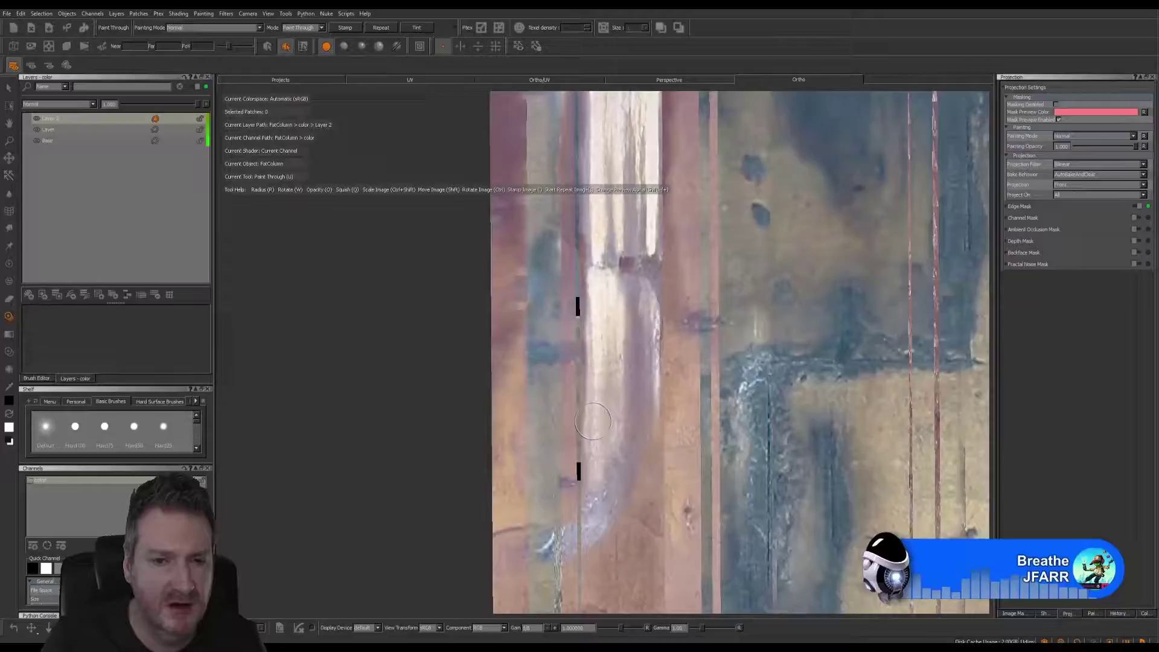
Realign the paint image over the side frame beside the white panel and paint dark blue down its pale vertical strip.
{"action": "mouse_move", "coordinate": [631, 461]}
{"action": "left_mouse_down", "text": "alt"}
{"action": "mouse_move", "coordinate": [659, 263]}
{"action": "mouse_move", "coordinate": [682, 272]}
{"action": "mouse_move", "coordinate": [530, 414]}
{"action": "mouse_move", "coordinate": [783, 419]}
{"action": "left_mouse_up", "text": "alt"}
{"action": "middle_click_drag", "start_coordinate": [783, 419], "coordinate": [710, 530], "text": "alt"}
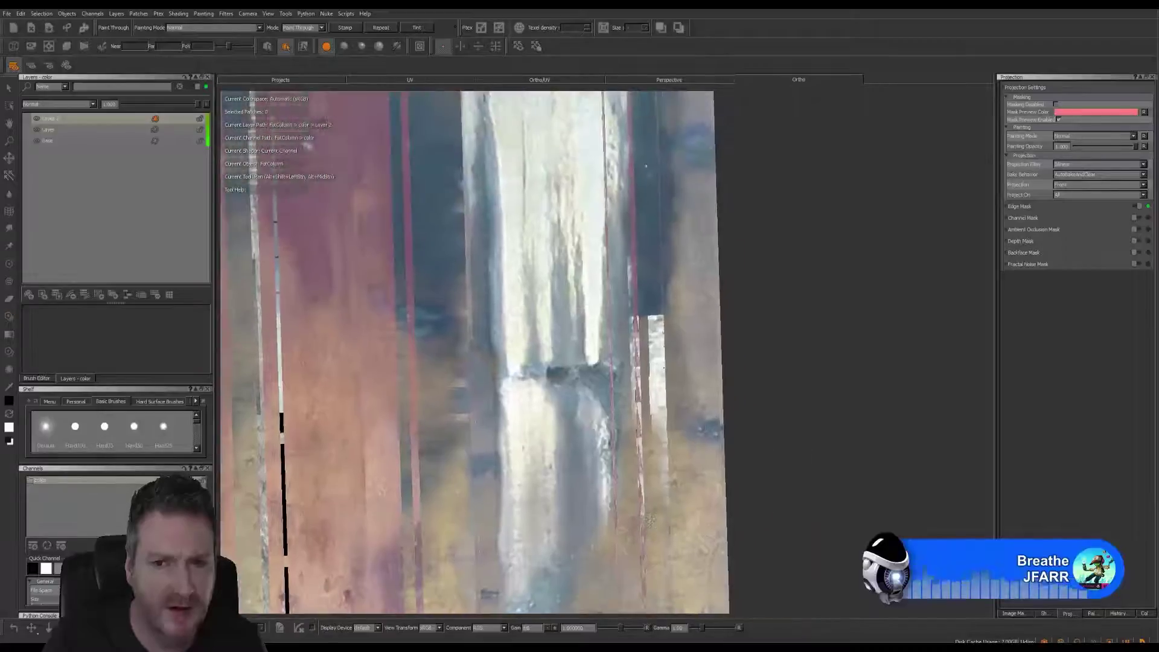
{"action": "left_click_drag", "start_coordinate": [710, 530], "coordinate": [715, 451], "text": "alt"}
{"action": "mouse_move", "coordinate": [607, 403]}
{"action": "left_mouse_down", "text": "alt"}
{"action": "mouse_move", "coordinate": [496, 477]}
{"action": "mouse_move", "coordinate": [622, 464]}
{"action": "left_mouse_up", "text": "alt"}
{"action": "left_click_drag", "start_coordinate": [691, 373], "coordinate": [902, 380], "text": "shift"}
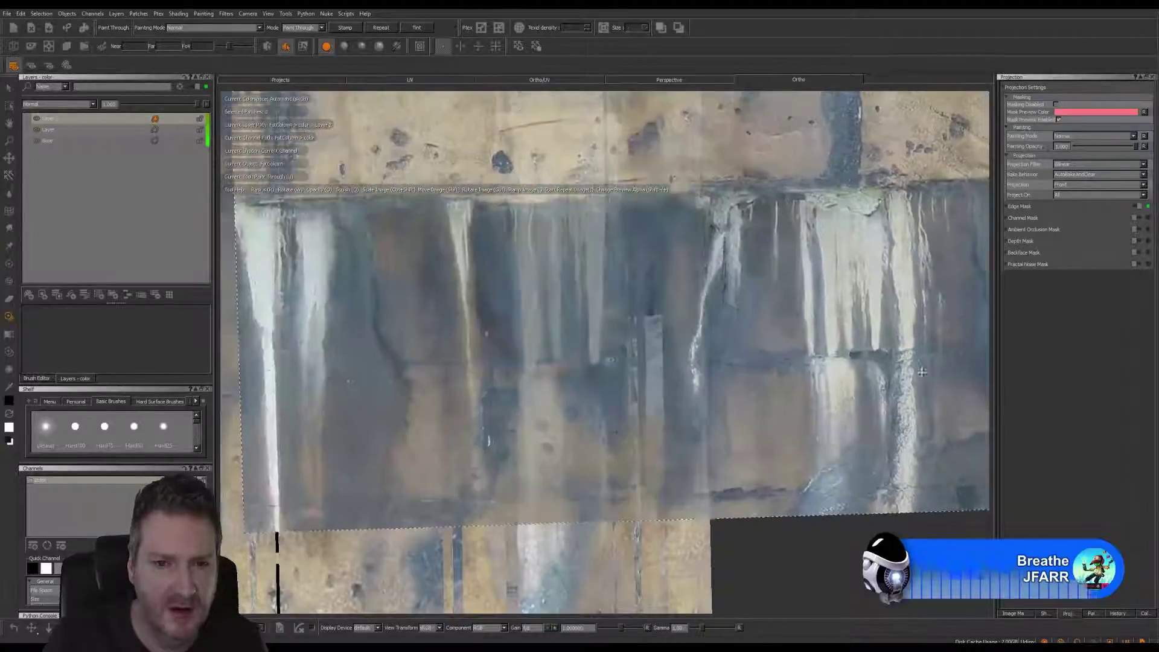
{"action": "mouse_move", "coordinate": [710, 340]}
{"action": "left_mouse_down", "text": "shift"}
{"action": "mouse_move", "coordinate": [939, 303]}
{"action": "mouse_move", "coordinate": [973, 318]}
{"action": "mouse_move", "coordinate": [875, 336]}
{"action": "mouse_move", "coordinate": [706, 431]}
{"action": "left_mouse_up", "text": "shift"}
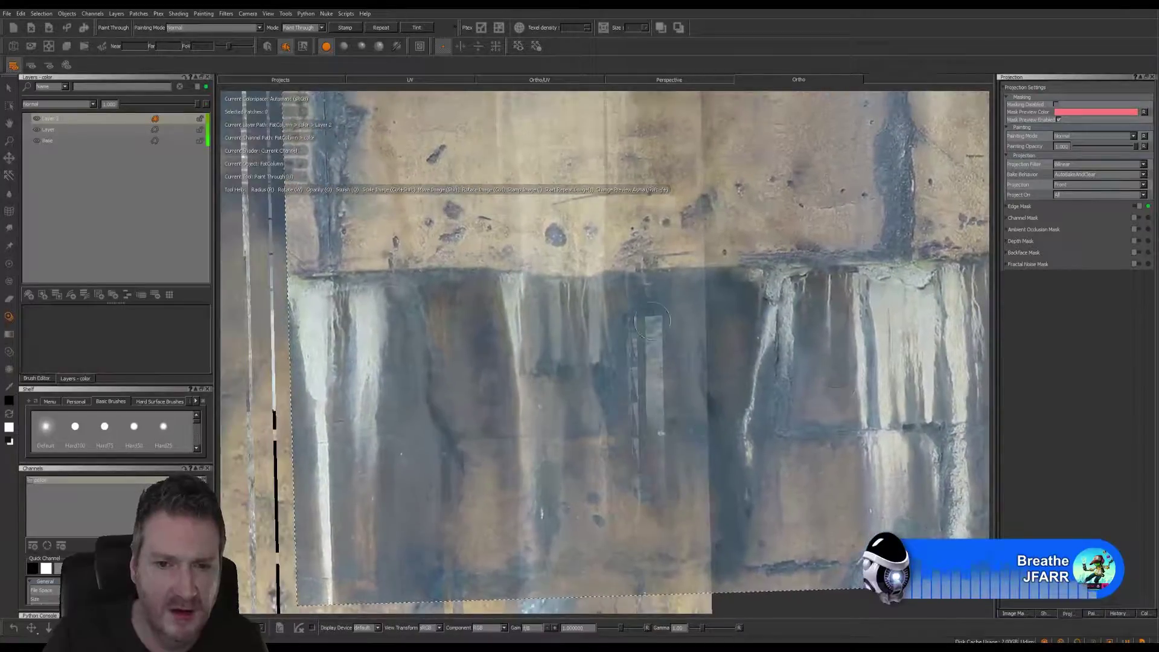
{"action": "mouse_move", "coordinate": [652, 329]}
{"action": "left_mouse_down"}
{"action": "mouse_move", "coordinate": [634, 362]}
{"action": "mouse_move", "coordinate": [661, 398]}
{"action": "mouse_move", "coordinate": [657, 377]}
{"action": "left_mouse_up"}
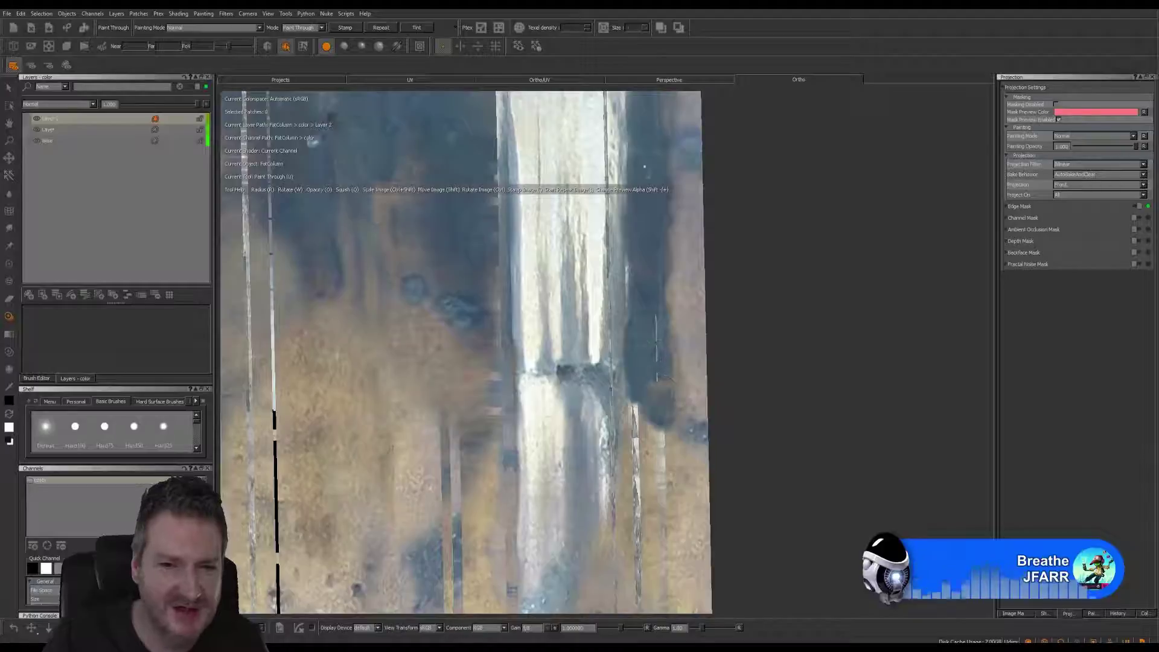
{"action": "mouse_move", "coordinate": [649, 423]}
{"action": "left_mouse_down"}
{"action": "mouse_move", "coordinate": [632, 477]}
{"action": "mouse_move", "coordinate": [643, 573]}
{"action": "mouse_move", "coordinate": [634, 589]}
{"action": "mouse_move", "coordinate": [664, 459]}
{"action": "left_mouse_up"}
{"action": "left_click_drag", "start_coordinate": [664, 507], "coordinate": [675, 393]}
{"action": "left_click_drag", "start_coordinate": [664, 495], "coordinate": [662, 526]}
{"action": "key", "text": "b"}
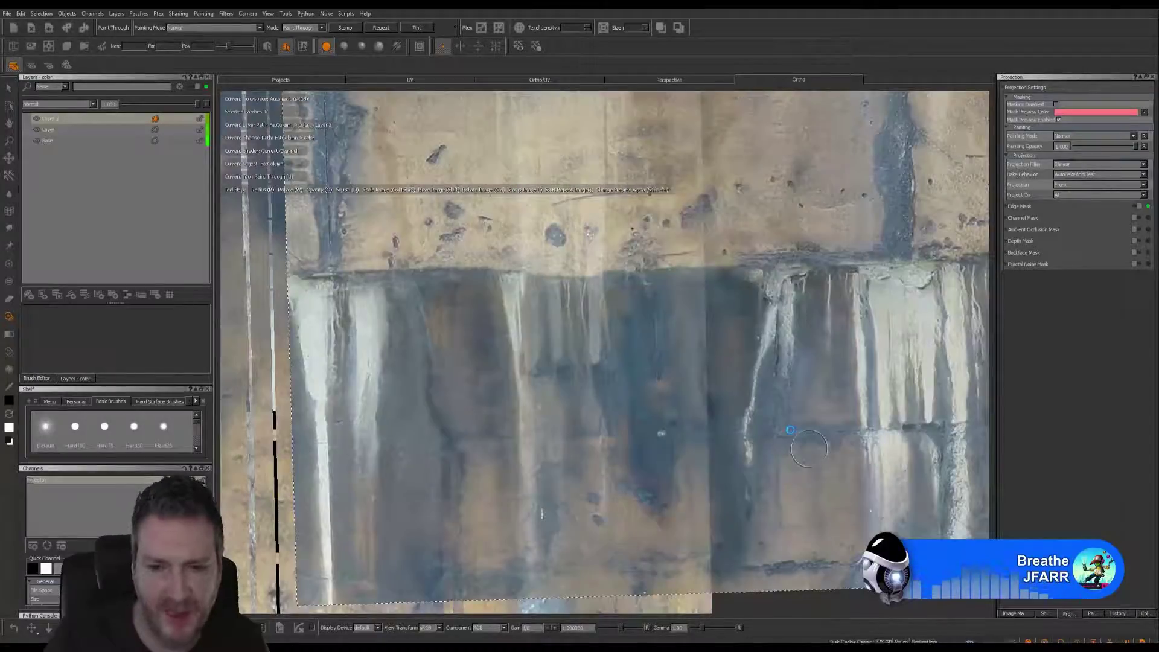
Paint brownish streaks along the white panel's edge and the adjacent side frame, repositioning the paint image lower over the column.
{"action": "mouse_move", "coordinate": [790, 430]}
{"action": "left_mouse_down", "text": "alt"}
{"action": "mouse_move", "coordinate": [770, 400]}
{"action": "mouse_move", "coordinate": [820, 407]}
{"action": "mouse_move", "coordinate": [687, 400]}
{"action": "mouse_move", "coordinate": [774, 422]}
{"action": "mouse_move", "coordinate": [732, 403]}
{"action": "mouse_move", "coordinate": [664, 400]}
{"action": "left_mouse_up", "text": "alt"}
{"action": "mouse_move", "coordinate": [754, 404]}
{"action": "left_mouse_down", "text": "alt"}
{"action": "mouse_move", "coordinate": [765, 419]}
{"action": "mouse_move", "coordinate": [835, 426]}
{"action": "left_mouse_up", "text": "alt"}
{"action": "key", "text": "t"}
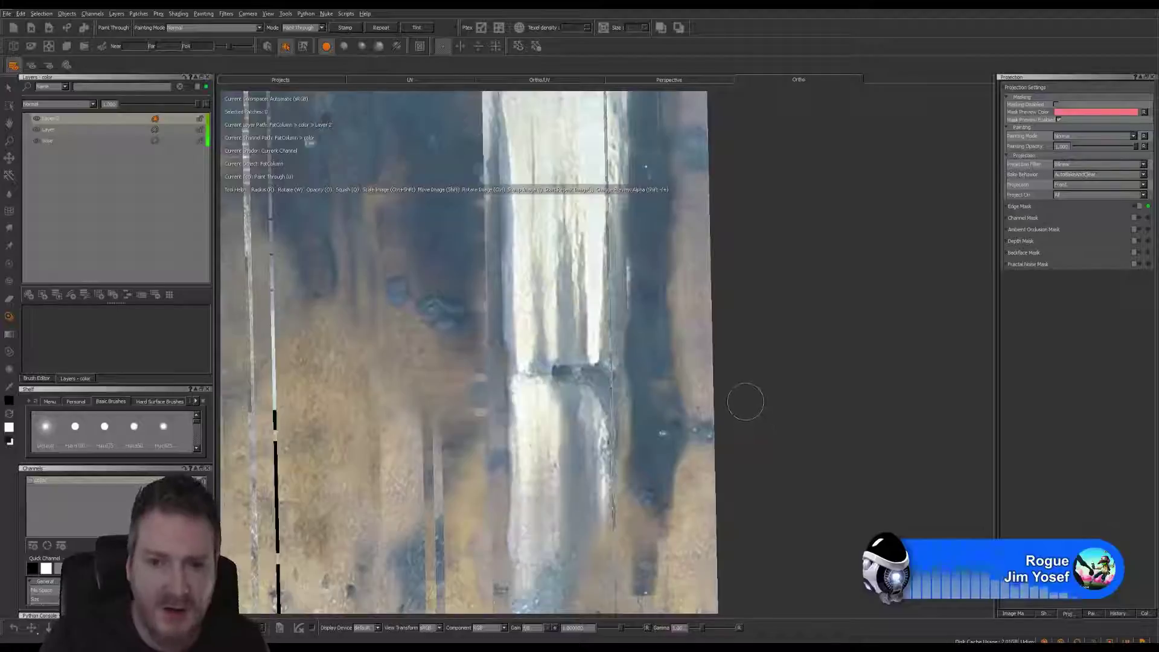
{"action": "key", "text": "ctrl+z"}
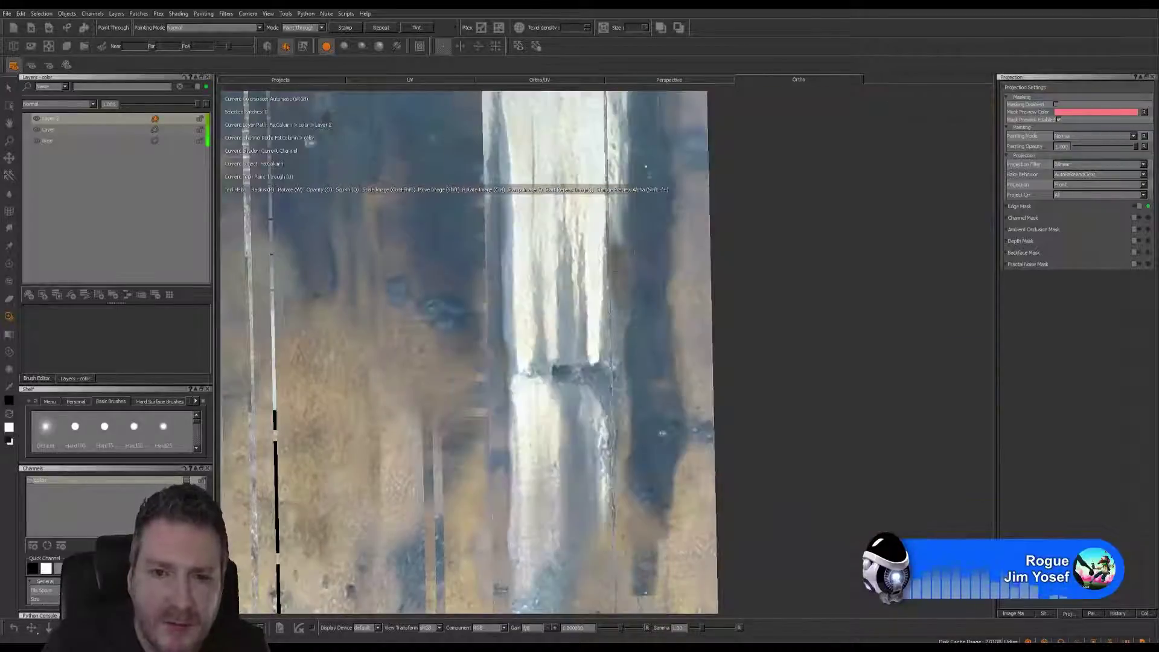
{"action": "mouse_move", "coordinate": [614, 245]}
{"action": "left_mouse_down"}
{"action": "mouse_move", "coordinate": [617, 336]}
{"action": "mouse_move", "coordinate": [650, 495]}
{"action": "mouse_move", "coordinate": [654, 392]}
{"action": "left_mouse_up"}
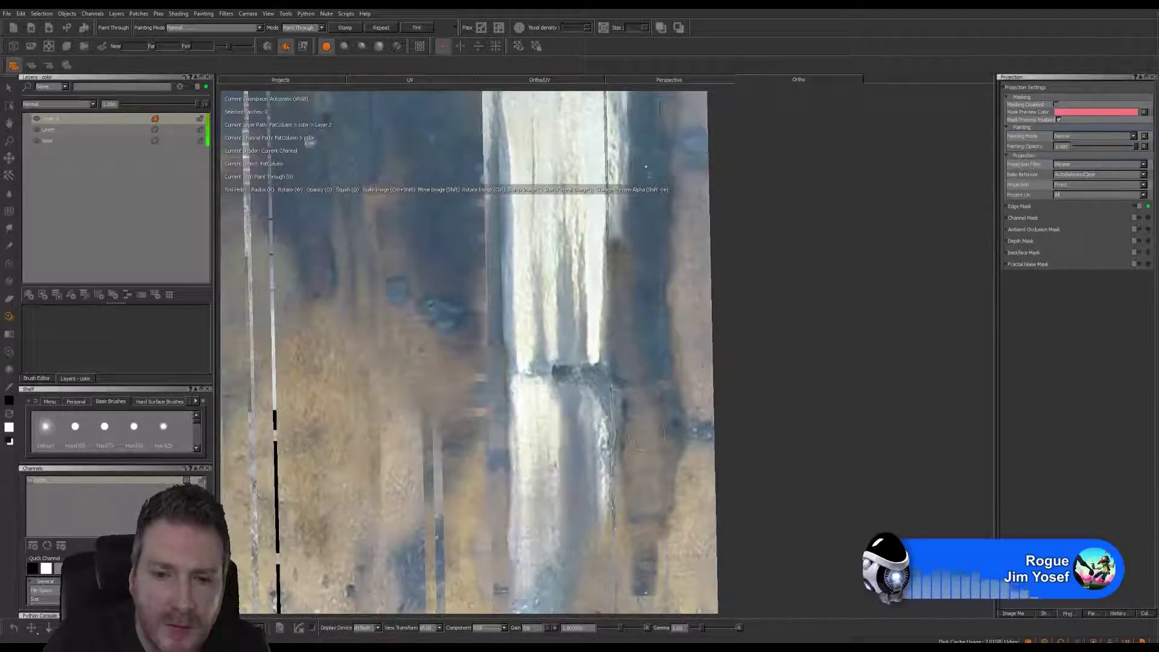
{"action": "mouse_move", "coordinate": [700, 477]}
{"action": "left_mouse_down", "text": "shift"}
{"action": "mouse_move", "coordinate": [690, 578]}
{"action": "mouse_move", "coordinate": [679, 531]}
{"action": "mouse_move", "coordinate": [634, 563]}
{"action": "mouse_move", "coordinate": [647, 543]}
{"action": "mouse_move", "coordinate": [657, 579]}
{"action": "mouse_move", "coordinate": [636, 591]}
{"action": "mouse_move", "coordinate": [663, 584]}
{"action": "mouse_move", "coordinate": [668, 597]}
{"action": "left_mouse_up", "text": "shift"}
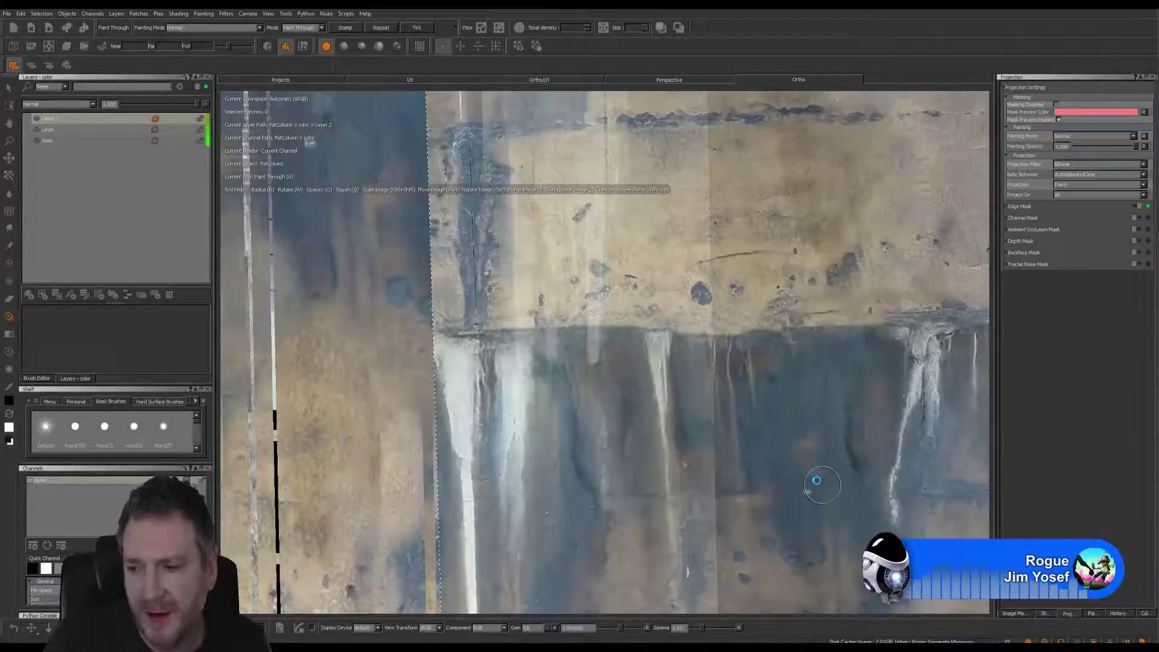
{"action": "left_click_drag", "start_coordinate": [822, 486], "coordinate": [817, 480]}
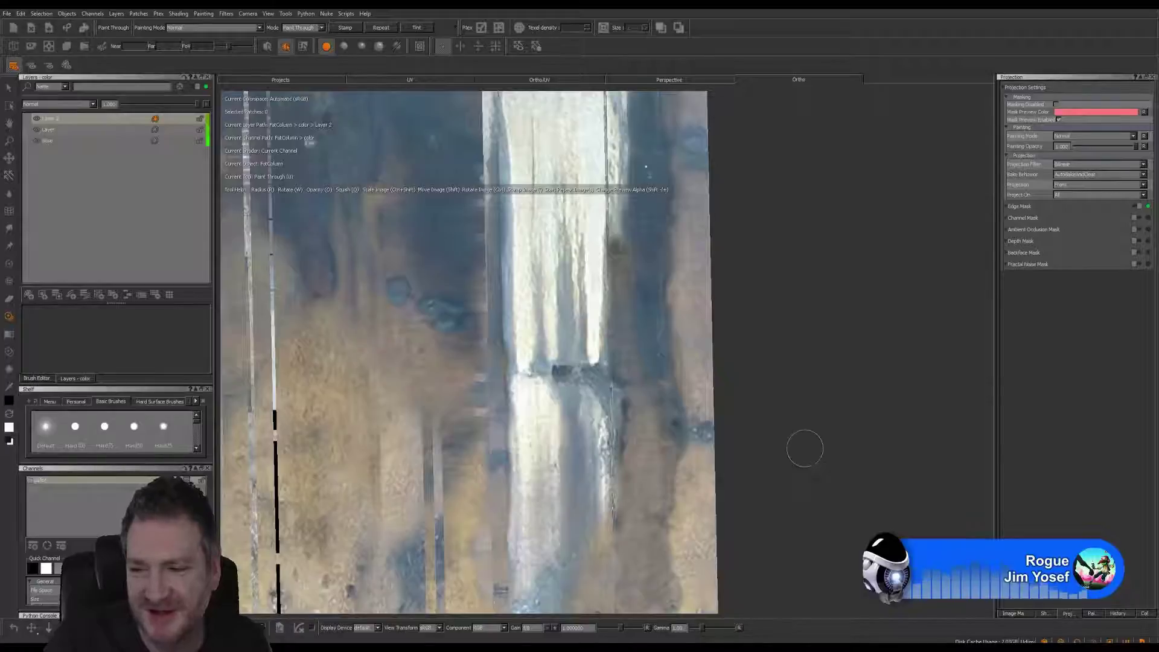
Move and enlarge the paint image over the opposite side of the white panel and extend dark blue down its outer frame.
{"action": "mouse_move", "coordinate": [779, 342]}
{"action": "left_mouse_down", "text": "alt"}
{"action": "mouse_move", "coordinate": [807, 346]}
{"action": "mouse_move", "coordinate": [615, 312]}
{"action": "mouse_move", "coordinate": [644, 258]}
{"action": "mouse_move", "coordinate": [667, 340]}
{"action": "mouse_move", "coordinate": [735, 346]}
{"action": "mouse_move", "coordinate": [582, 346]}
{"action": "mouse_move", "coordinate": [594, 362]}
{"action": "left_mouse_up", "text": "alt"}
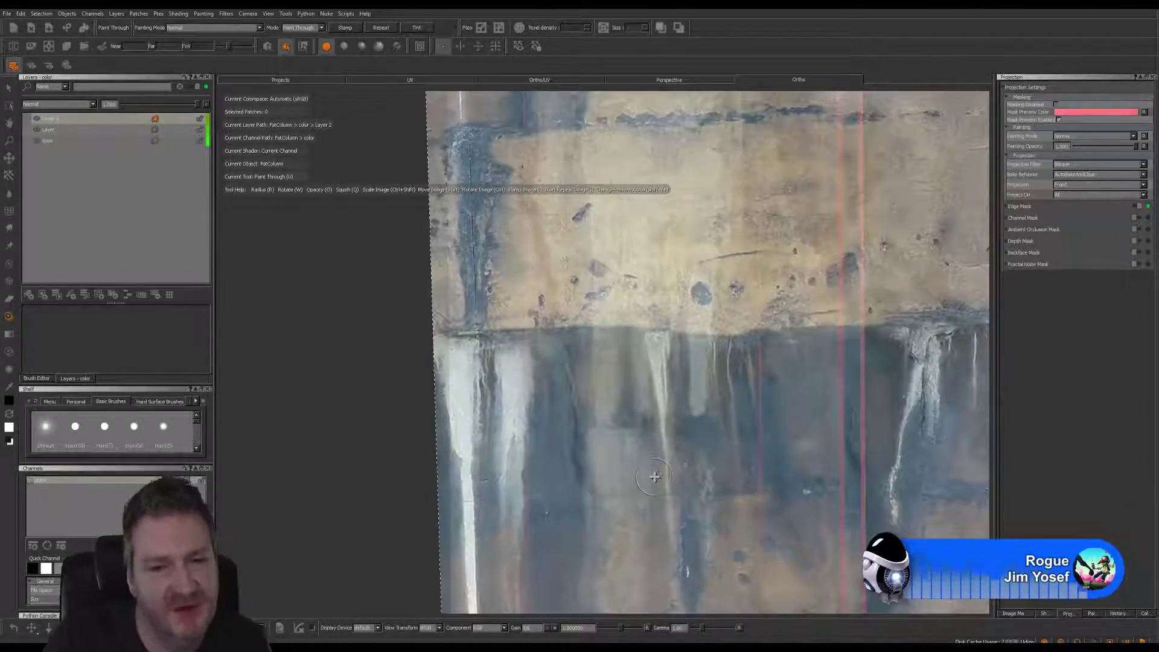
{"action": "mouse_move", "coordinate": [655, 476]}
{"action": "left_mouse_down", "text": "shift"}
{"action": "mouse_move", "coordinate": [698, 369]}
{"action": "mouse_move", "coordinate": [828, 364]}
{"action": "mouse_move", "coordinate": [730, 333]}
{"action": "mouse_move", "coordinate": [698, 345]}
{"action": "mouse_move", "coordinate": [742, 288]}
{"action": "mouse_move", "coordinate": [809, 292]}
{"action": "mouse_move", "coordinate": [570, 275]}
{"action": "mouse_move", "coordinate": [694, 297]}
{"action": "mouse_move", "coordinate": [513, 326]}
{"action": "mouse_move", "coordinate": [376, 381]}
{"action": "mouse_move", "coordinate": [379, 367]}
{"action": "left_mouse_up", "text": "shift"}
{"action": "right_click", "coordinate": [733, 331]}
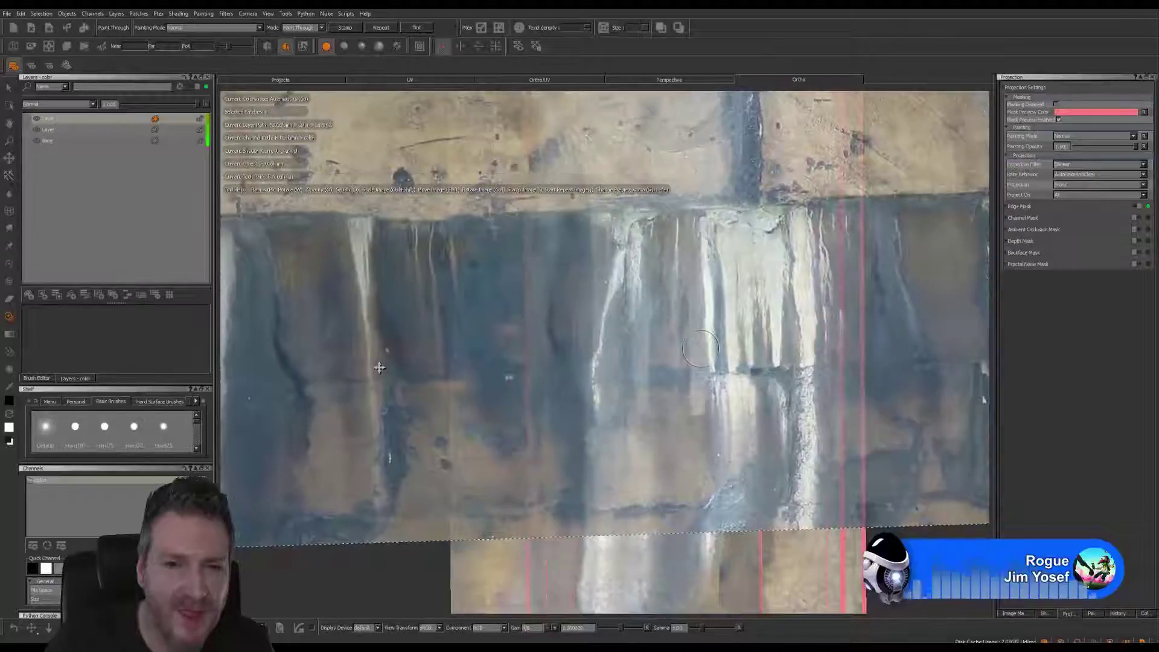
{"action": "left_click", "coordinate": [380, 367]}
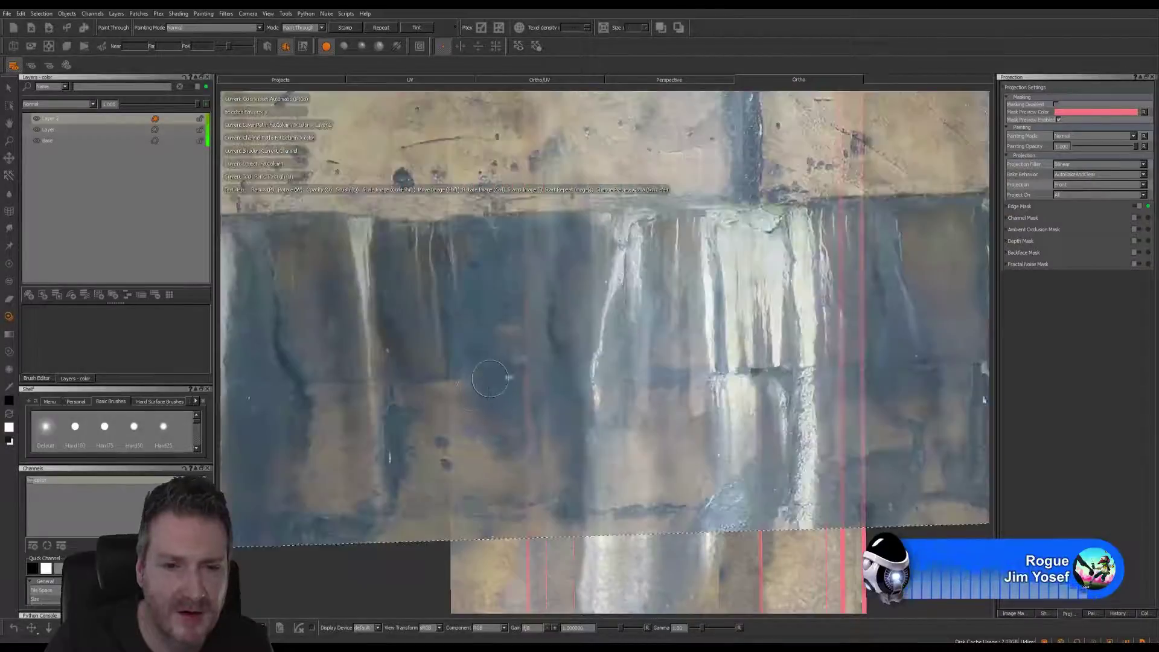
{"action": "mouse_move", "coordinate": [488, 367]}
{"action": "left_mouse_down", "text": "ctrl+shift"}
{"action": "mouse_move", "coordinate": [564, 360]}
{"action": "mouse_move", "coordinate": [567, 387]}
{"action": "mouse_move", "coordinate": [592, 357]}
{"action": "left_mouse_up", "text": "ctrl+shift"}
{"action": "left_click", "coordinate": [591, 357]}
{"action": "left_click_drag", "start_coordinate": [477, 380], "coordinate": [497, 405]}
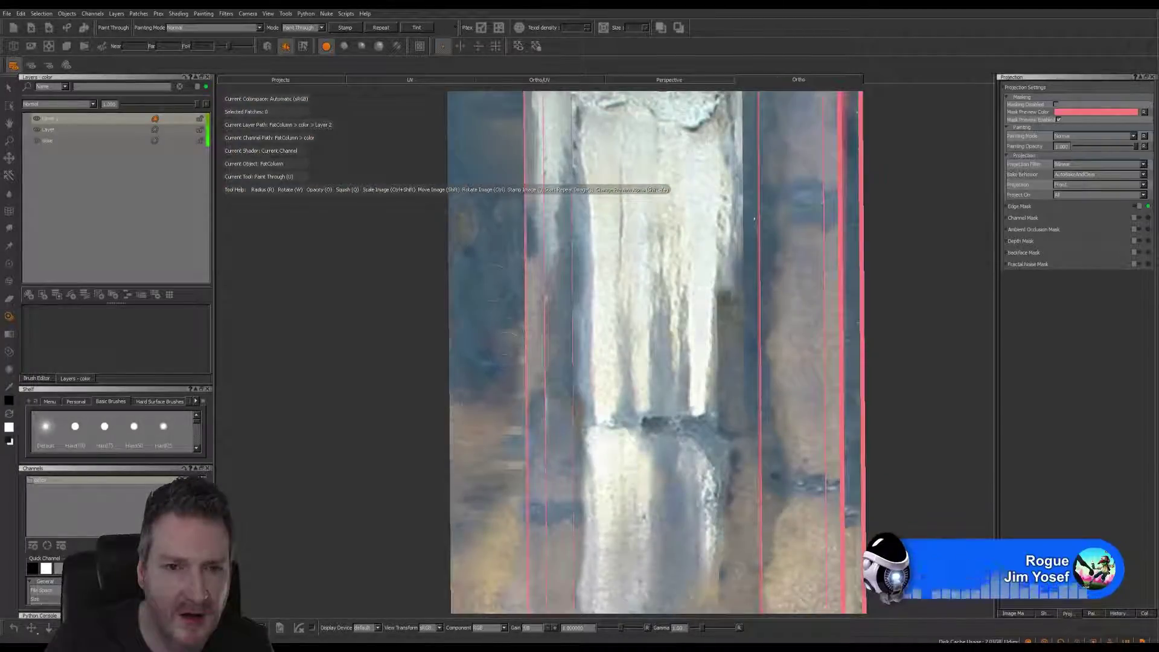
{"action": "mouse_move", "coordinate": [471, 445]}
{"action": "left_mouse_down"}
{"action": "mouse_move", "coordinate": [501, 432]}
{"action": "mouse_move", "coordinate": [514, 398]}
{"action": "left_mouse_up"}
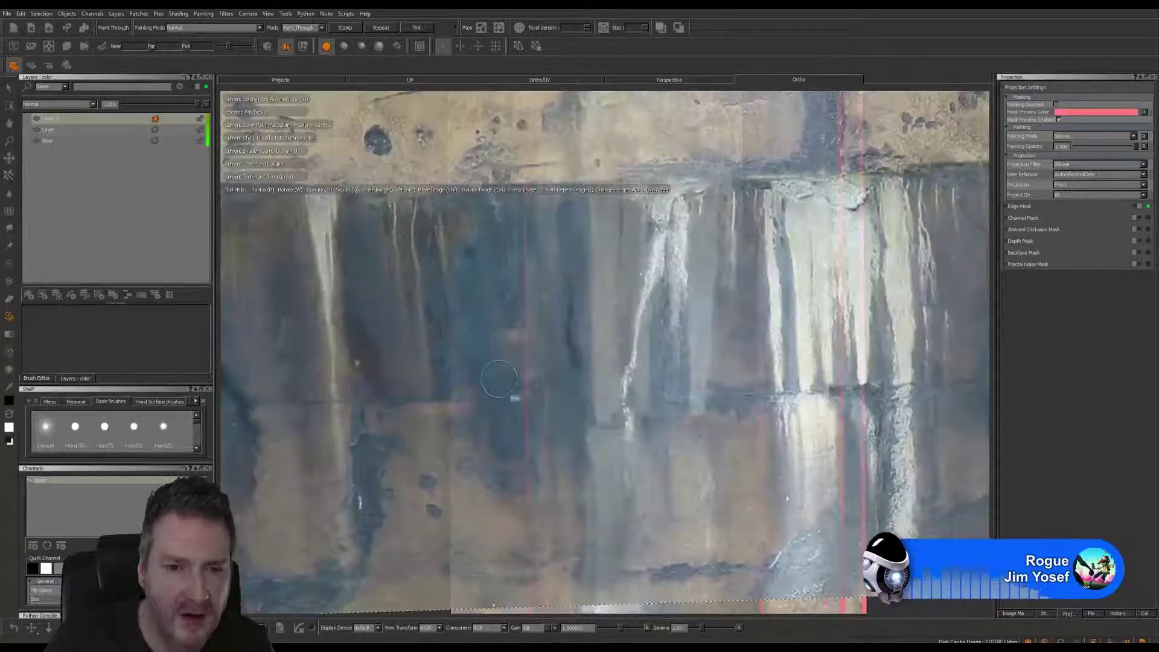
{"action": "key", "text": "ctrl+z"}
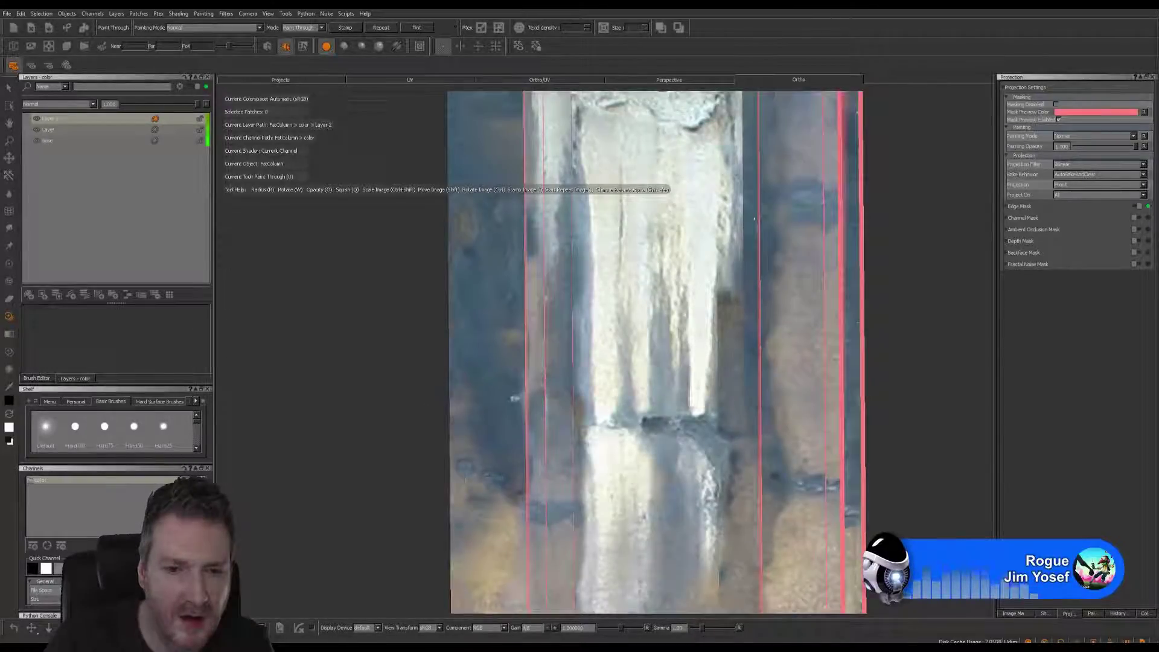
Shift the paint image slightly sideways and paint blue texture over the small pale spot on the outer frame.
{"action": "key", "text": "b"}
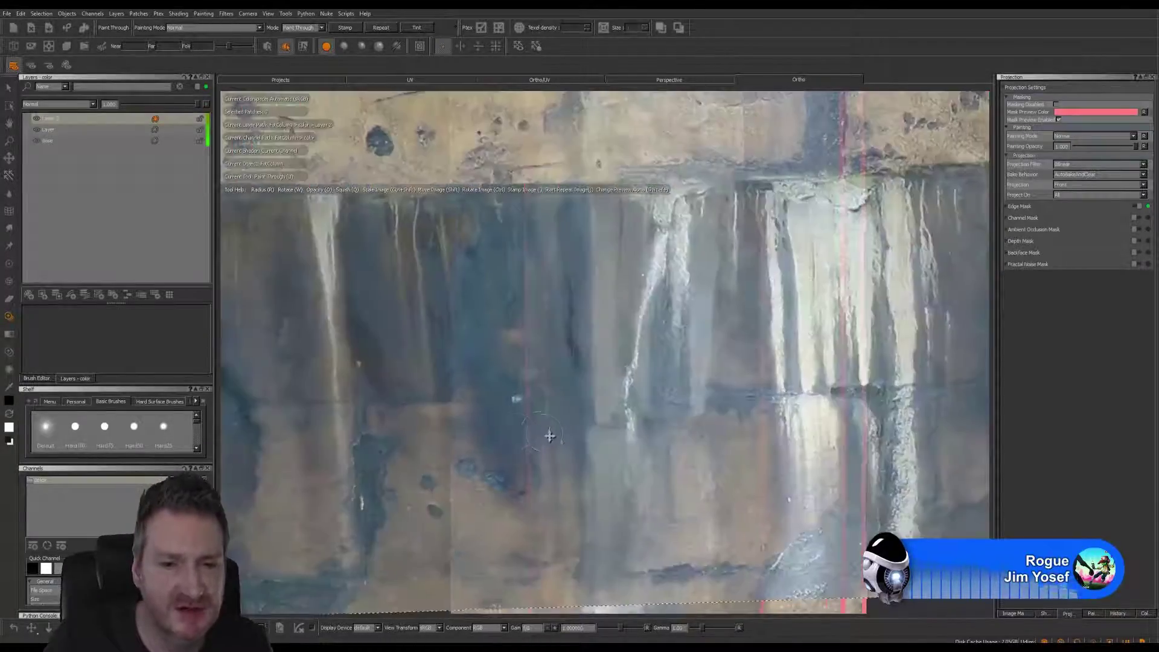
{"action": "left_click_drag", "start_coordinate": [549, 435], "coordinate": [571, 448], "text": "shift"}
{"action": "mouse_move", "coordinate": [515, 413]}
{"action": "left_mouse_down", "text": "shift"}
{"action": "mouse_move", "coordinate": [537, 413]}
{"action": "mouse_move", "coordinate": [509, 396]}
{"action": "left_mouse_up", "text": "shift"}
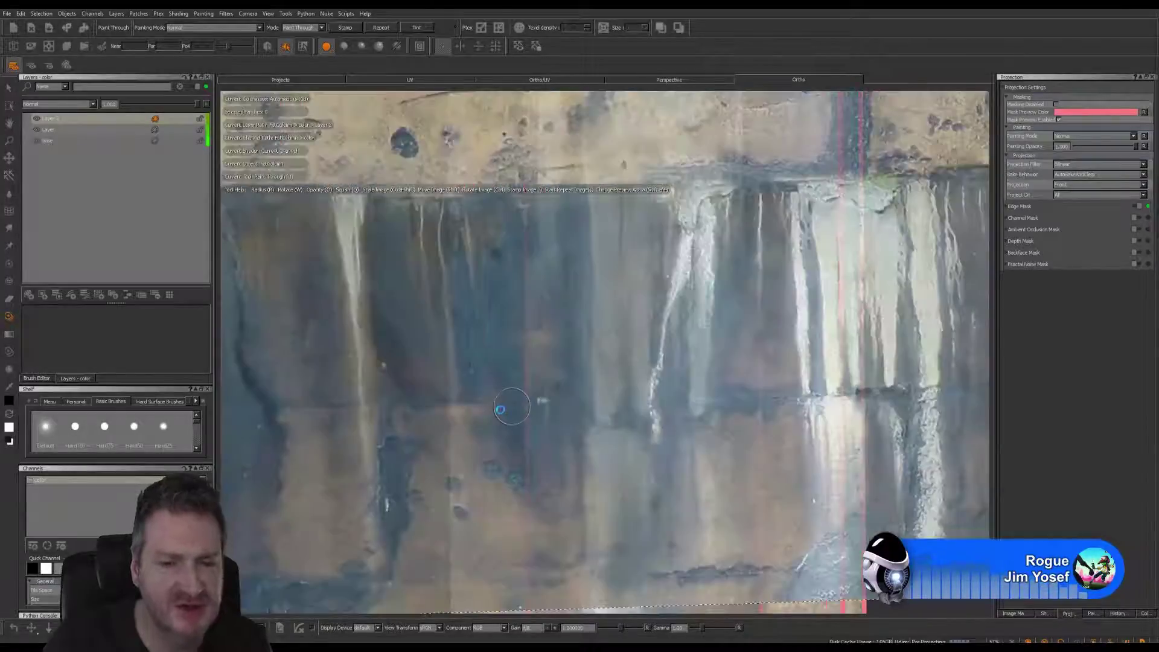
{"action": "left_click_drag", "start_coordinate": [512, 406], "coordinate": [527, 405]}
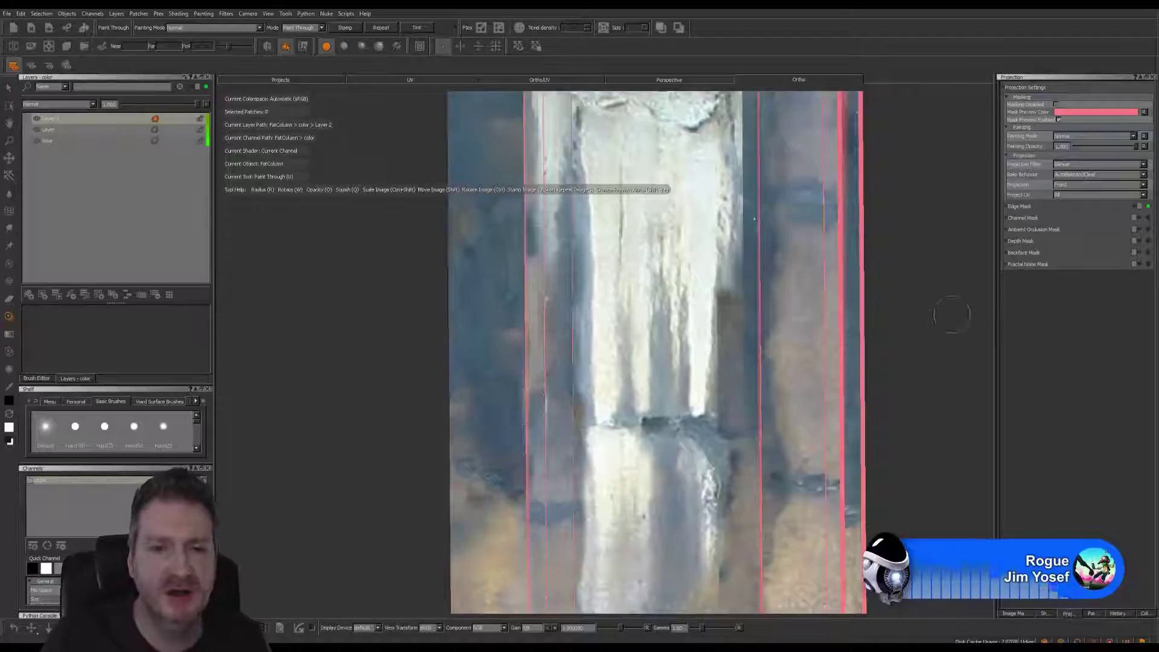
Examine the column's upper section from several angles, checking the capital, the white panel and the recessed frame on the adjoining face.
{"action": "left_click_drag", "start_coordinate": [952, 301], "coordinate": [863, 314], "text": "alt"}
{"action": "right_click_drag", "start_coordinate": [766, 356], "coordinate": [649, 413], "text": "alt"}
{"action": "left_click_drag", "start_coordinate": [806, 326], "coordinate": [940, 347], "text": "alt"}
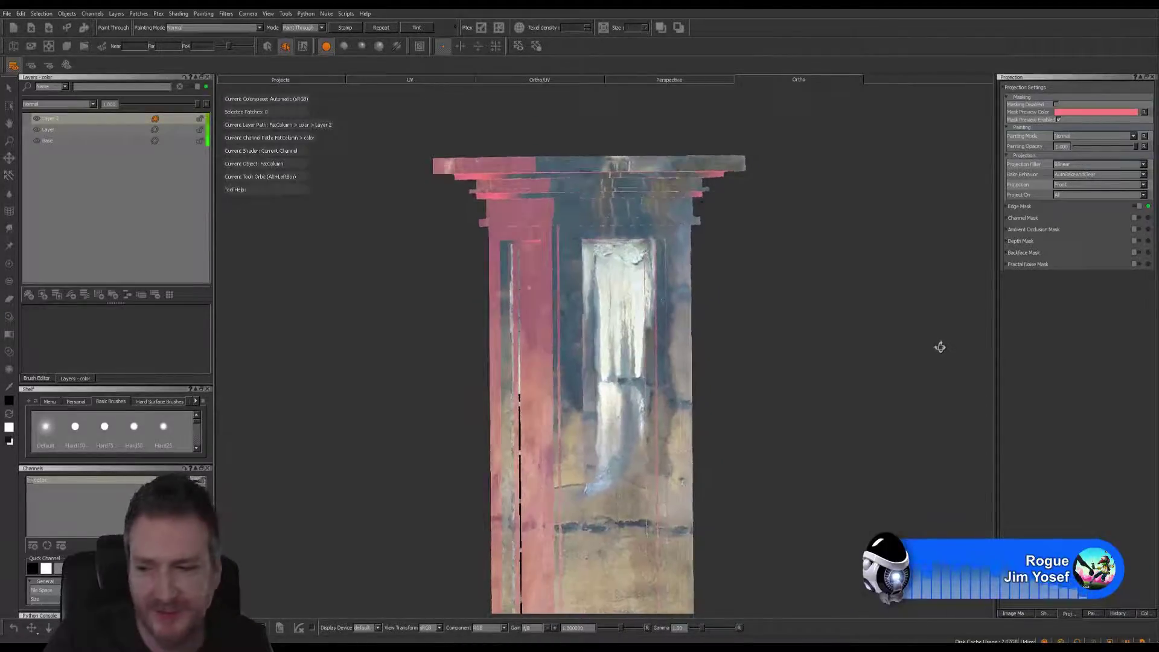
{"action": "key", "text": "u"}
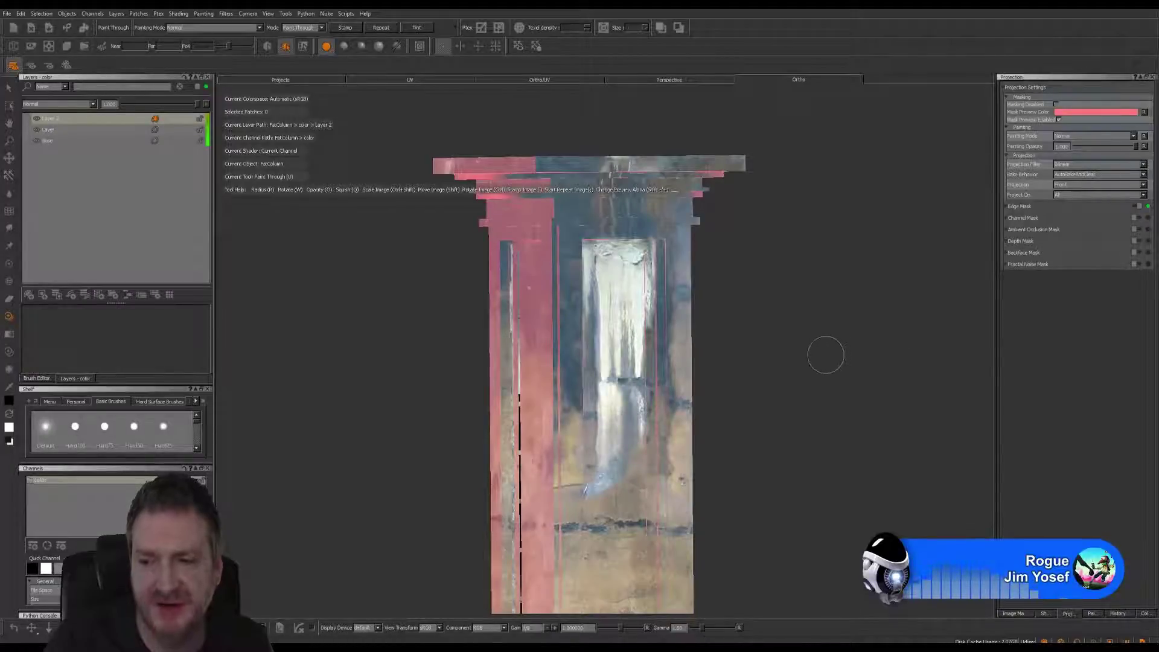
{"action": "mouse_move", "coordinate": [815, 344]}
{"action": "left_mouse_down", "text": "alt"}
{"action": "mouse_move", "coordinate": [873, 337]}
{"action": "mouse_move", "coordinate": [823, 345]}
{"action": "left_mouse_up", "text": "alt"}
{"action": "middle_click_drag", "start_coordinate": [617, 302], "coordinate": [749, 329], "text": "alt"}
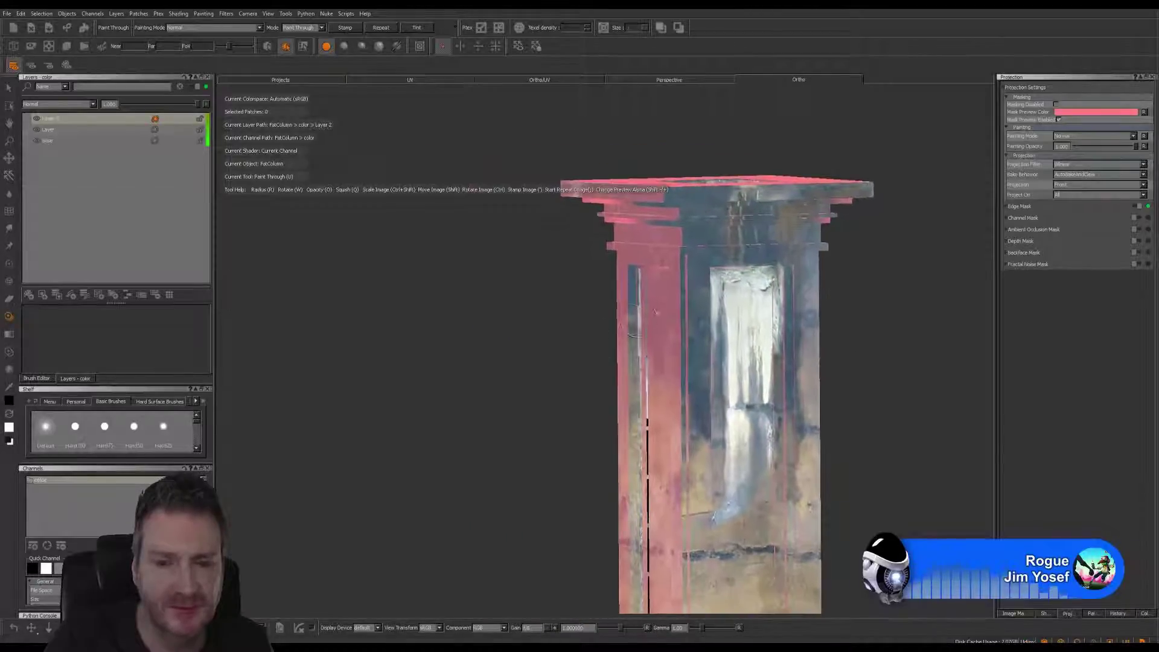
{"action": "right_click_drag", "start_coordinate": [633, 320], "coordinate": [798, 309], "text": "alt"}
{"action": "middle_click_drag", "start_coordinate": [698, 288], "coordinate": [537, 319], "text": "alt"}
{"action": "left_click_drag", "start_coordinate": [580, 302], "coordinate": [632, 267], "text": "alt"}
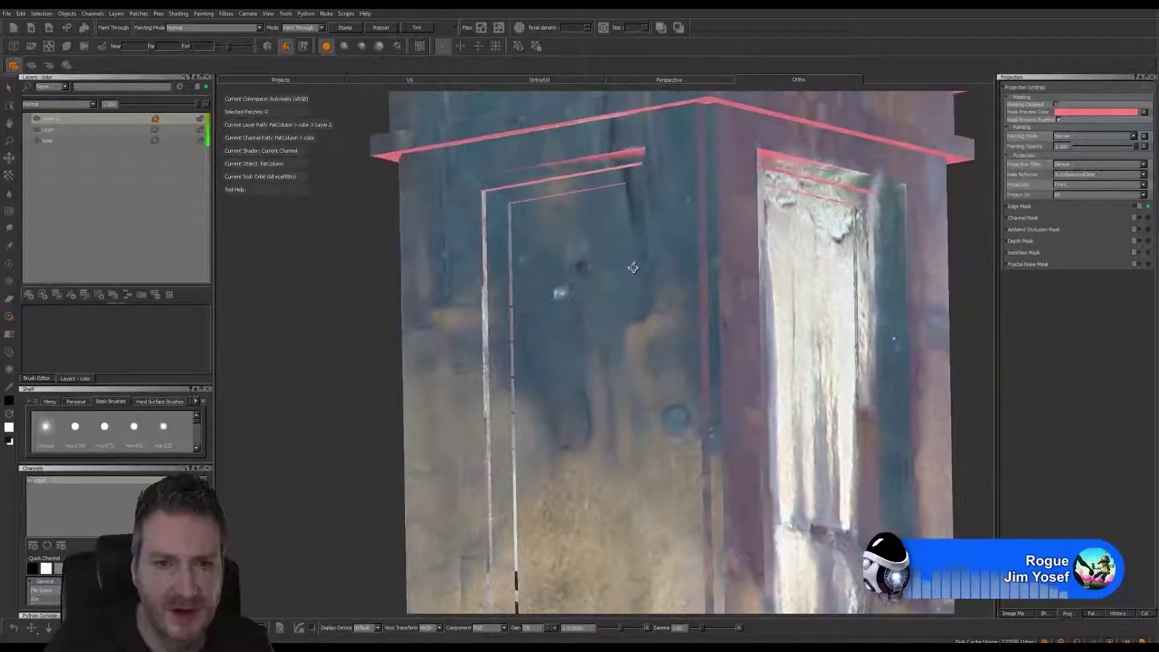
Paint the weathered blue wall image through onto the upper part of the left recessed panel's outer vertical seam.
{"action": "left_click_drag", "start_coordinate": [559, 292], "coordinate": [521, 308], "text": "alt"}
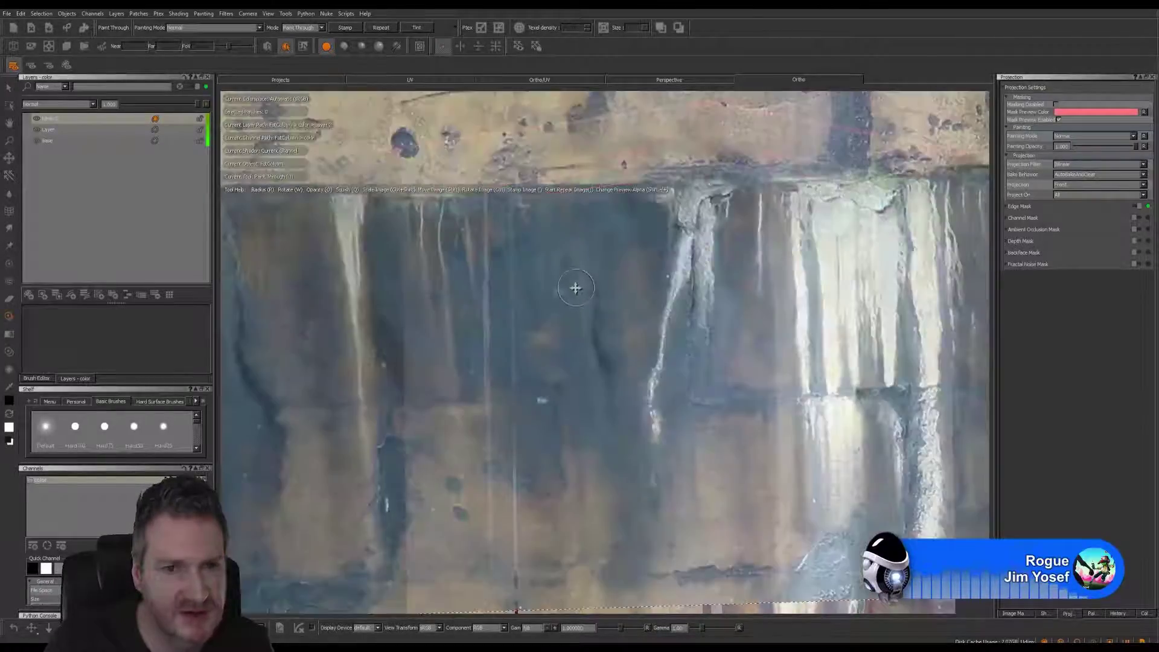
{"action": "middle_click_drag", "start_coordinate": [576, 288], "coordinate": [547, 259]}
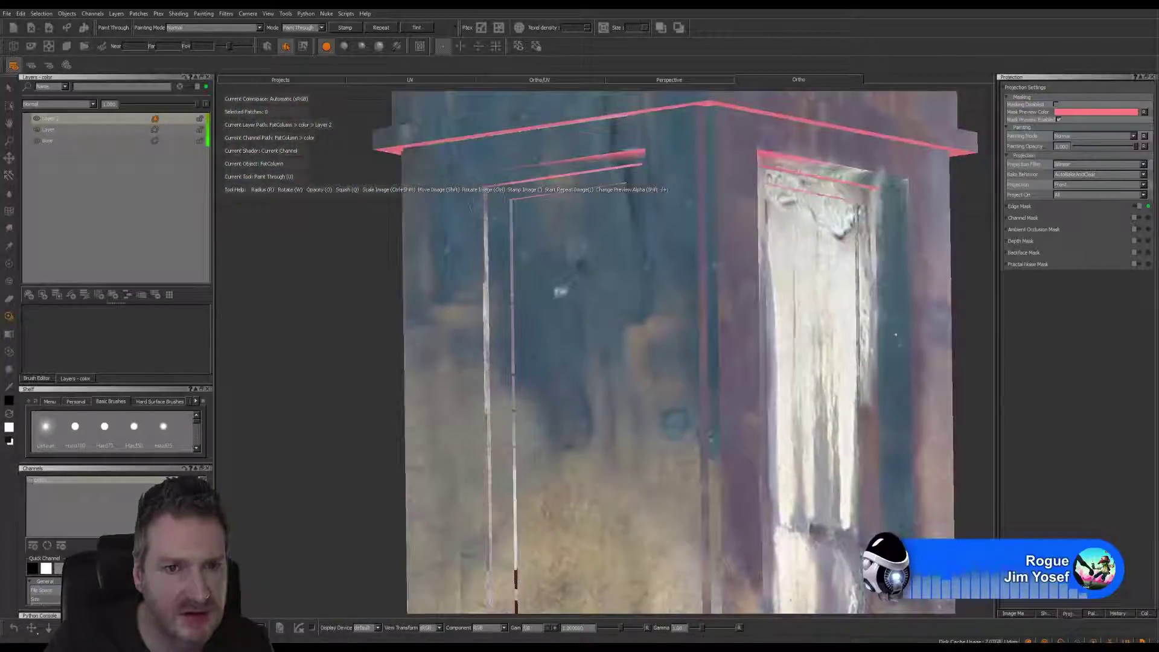
{"action": "left_click_drag", "start_coordinate": [487, 253], "coordinate": [483, 381]}
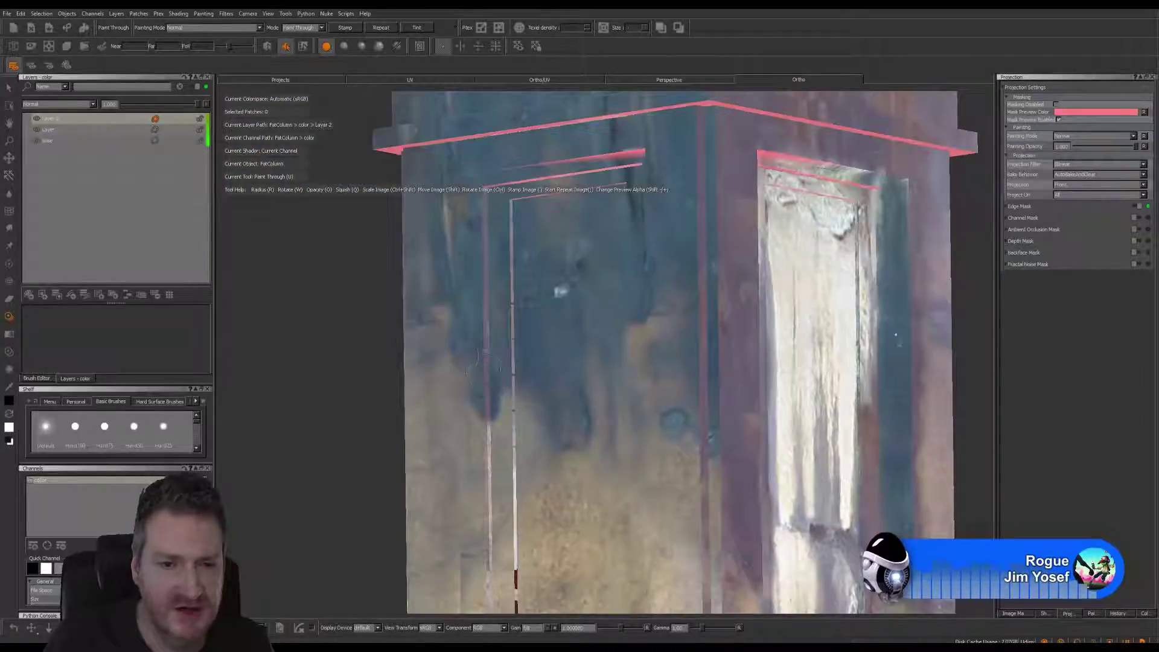
{"action": "mouse_move", "coordinate": [486, 365]}
{"action": "left_mouse_down", "text": "alt"}
{"action": "mouse_move", "coordinate": [406, 352]}
{"action": "mouse_move", "coordinate": [461, 344]}
{"action": "mouse_move", "coordinate": [441, 362]}
{"action": "mouse_move", "coordinate": [409, 365]}
{"action": "mouse_move", "coordinate": [425, 326]}
{"action": "left_mouse_up", "text": "alt"}
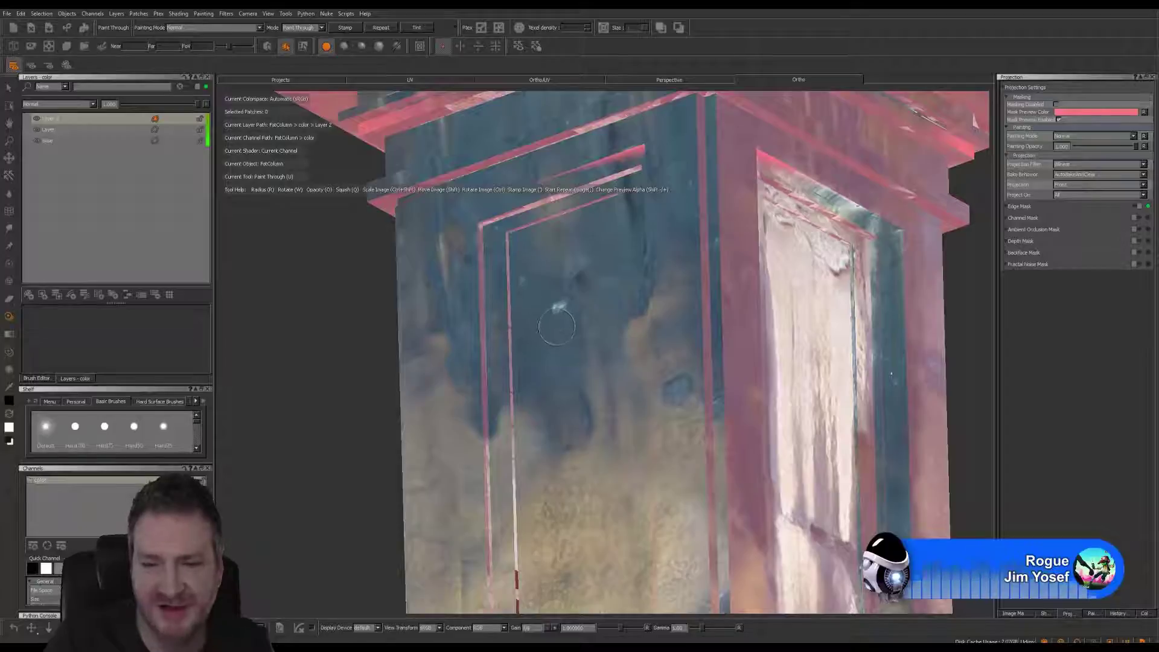
Touch up the outer vertical seam near the panel's upper corner with the projected blue wall texture.
{"action": "left_click_drag", "start_coordinate": [550, 314], "coordinate": [538, 357], "text": "alt"}
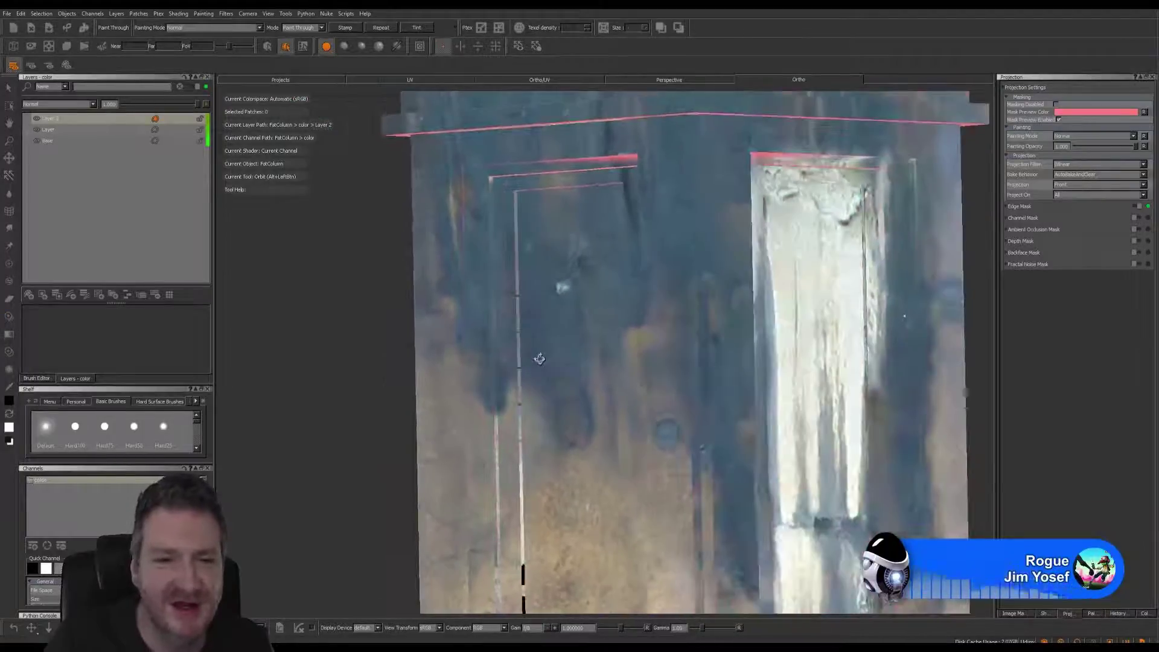
{"action": "middle_click_drag", "start_coordinate": [521, 338], "coordinate": [509, 306], "text": "alt"}
{"action": "left_click_drag", "start_coordinate": [509, 307], "coordinate": [503, 290], "text": "alt"}
{"action": "key", "text": "shift"}
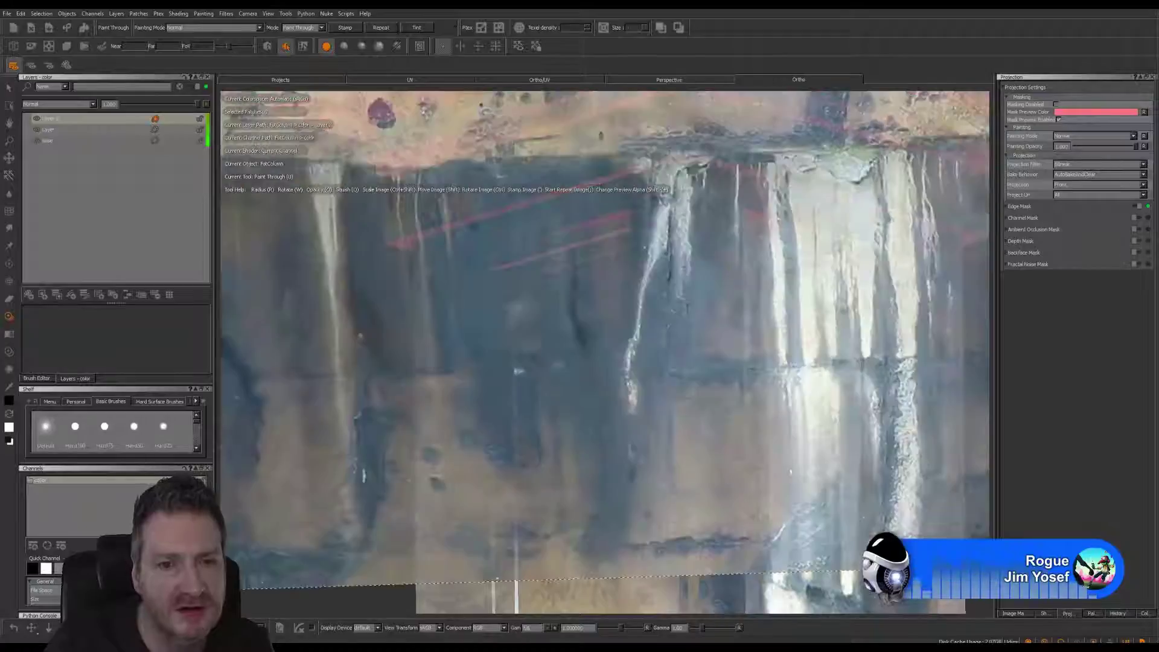
{"action": "left_click", "coordinate": [502, 307]}
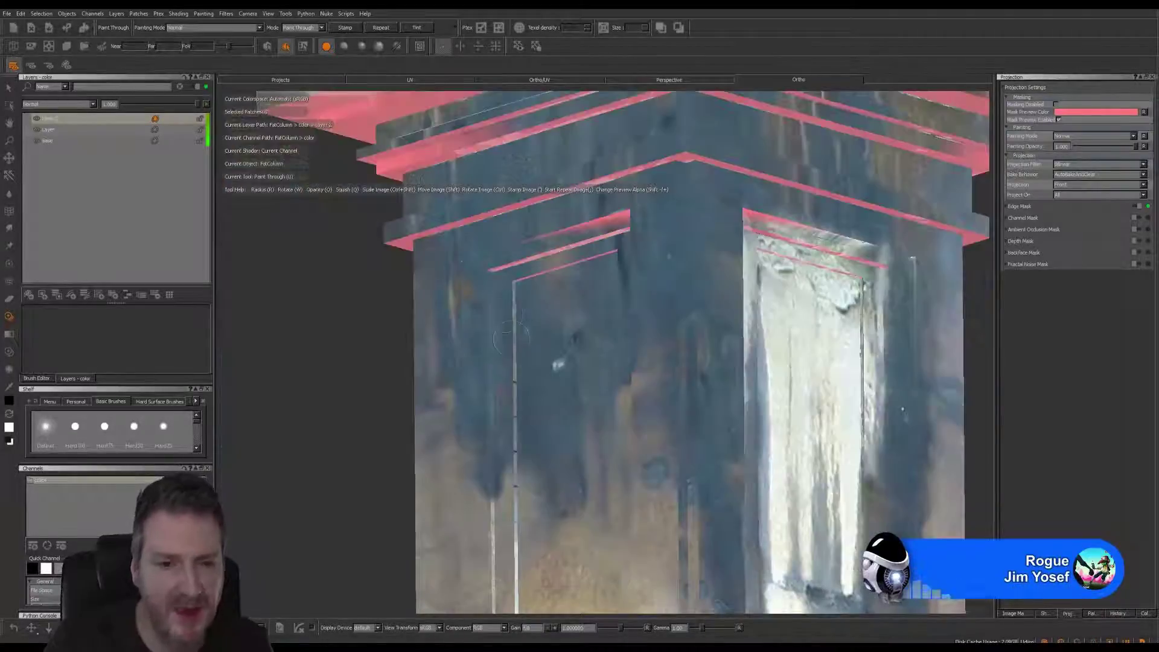
{"action": "middle_click_drag", "start_coordinate": [514, 293], "coordinate": [518, 270], "text": "alt"}
{"action": "left_click_drag", "start_coordinate": [518, 269], "coordinate": [474, 340], "text": "alt"}
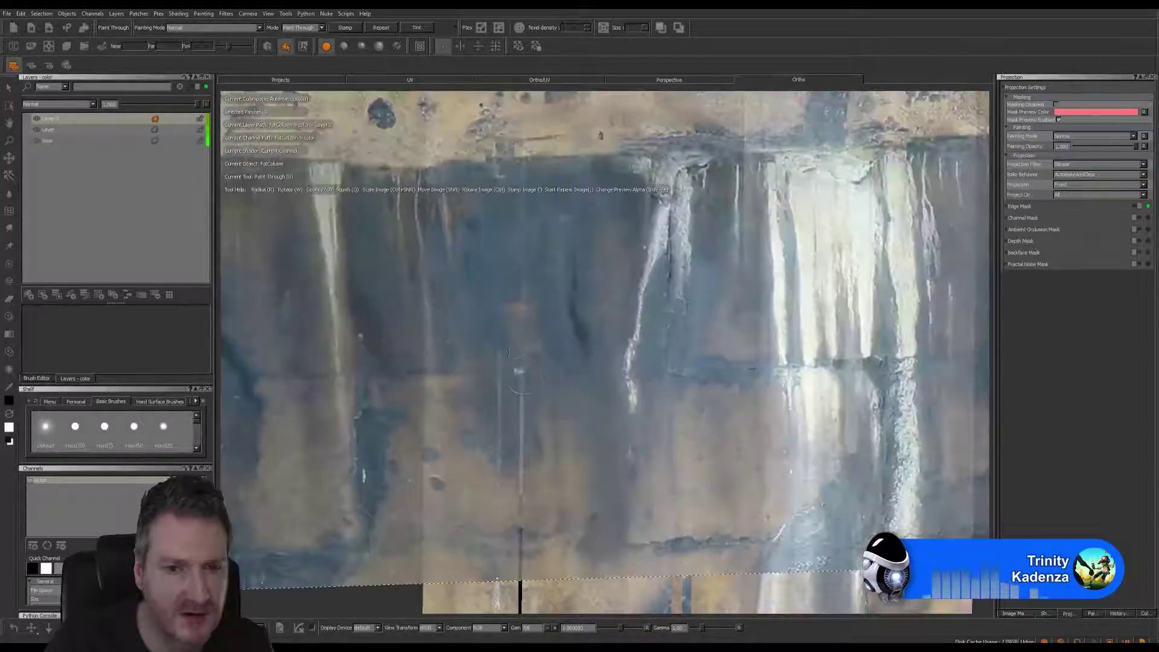
Reposition the paint-through image and paint plain brown wall texture over the outer seam just below the blue streak.
{"action": "mouse_move", "coordinate": [543, 386]}
{"action": "left_mouse_down", "text": "shift"}
{"action": "mouse_move", "coordinate": [548, 375]}
{"action": "mouse_move", "coordinate": [375, 371]}
{"action": "left_mouse_up", "text": "shift"}
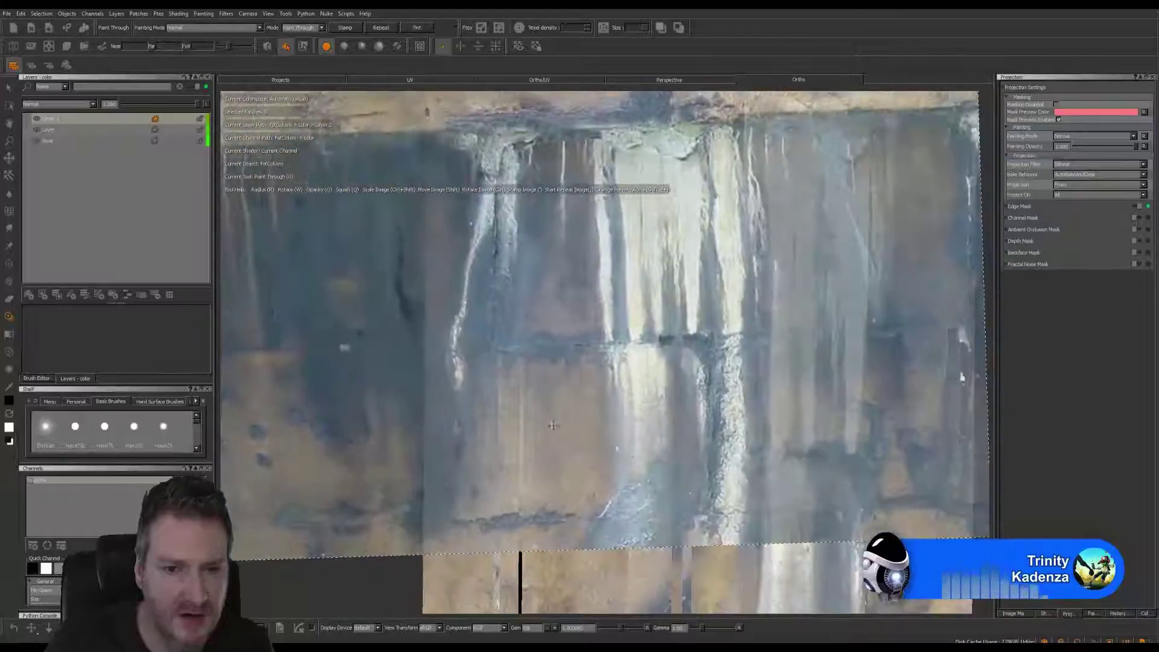
{"action": "mouse_move", "coordinate": [553, 425]}
{"action": "left_mouse_down", "text": "shift"}
{"action": "mouse_move", "coordinate": [512, 314]}
{"action": "mouse_move", "coordinate": [548, 315]}
{"action": "mouse_move", "coordinate": [526, 336]}
{"action": "mouse_move", "coordinate": [489, 321]}
{"action": "left_mouse_up", "text": "shift"}
{"action": "left_click_drag", "start_coordinate": [580, 304], "coordinate": [422, 499], "text": "shift"}
{"action": "mouse_move", "coordinate": [615, 374]}
{"action": "left_mouse_down", "text": "shift"}
{"action": "mouse_move", "coordinate": [436, 472]}
{"action": "mouse_move", "coordinate": [414, 463]}
{"action": "left_mouse_up", "text": "shift"}
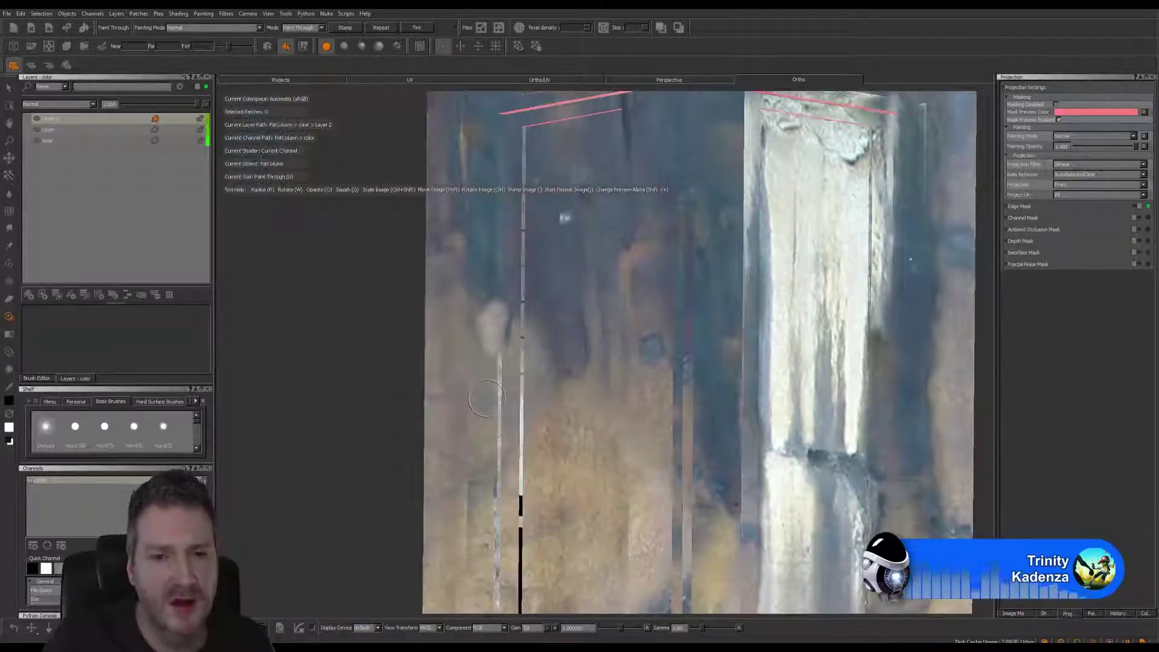
{"action": "left_click_drag", "start_coordinate": [495, 384], "coordinate": [492, 313], "text": "shift"}
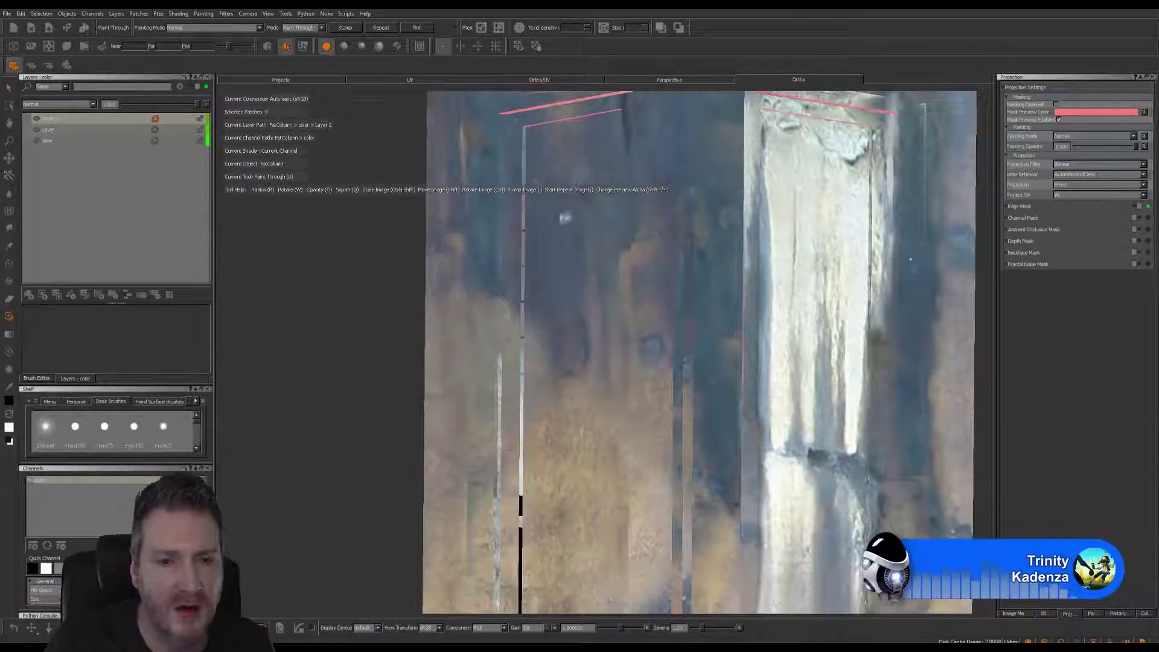
Continue the brown wall texture down the panel's outer seam, shifting the projected image to match the surrounding surface.
{"action": "left_click_drag", "start_coordinate": [474, 359], "coordinate": [469, 389]}
{"action": "mouse_move", "coordinate": [523, 354]}
{"action": "left_mouse_down", "text": "shift"}
{"action": "mouse_move", "coordinate": [474, 355]}
{"action": "mouse_move", "coordinate": [461, 332]}
{"action": "mouse_move", "coordinate": [571, 365]}
{"action": "left_mouse_up", "text": "shift"}
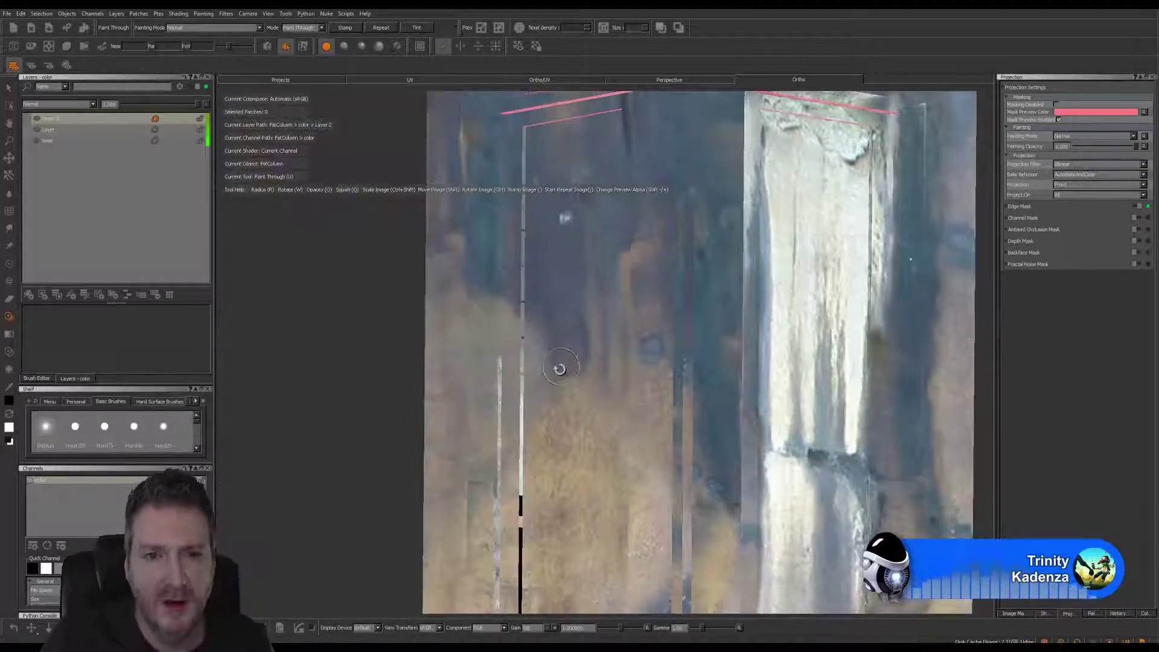
{"action": "mouse_move", "coordinate": [556, 370]}
{"action": "left_mouse_down", "text": "alt"}
{"action": "mouse_move", "coordinate": [531, 381]}
{"action": "mouse_move", "coordinate": [495, 363]}
{"action": "mouse_move", "coordinate": [515, 383]}
{"action": "mouse_move", "coordinate": [496, 465]}
{"action": "mouse_move", "coordinate": [451, 379]}
{"action": "left_mouse_up", "text": "alt"}
{"action": "mouse_move", "coordinate": [465, 449]}
{"action": "left_mouse_down"}
{"action": "mouse_move", "coordinate": [451, 453]}
{"action": "mouse_move", "coordinate": [484, 403]}
{"action": "mouse_move", "coordinate": [478, 420]}
{"action": "left_mouse_up"}
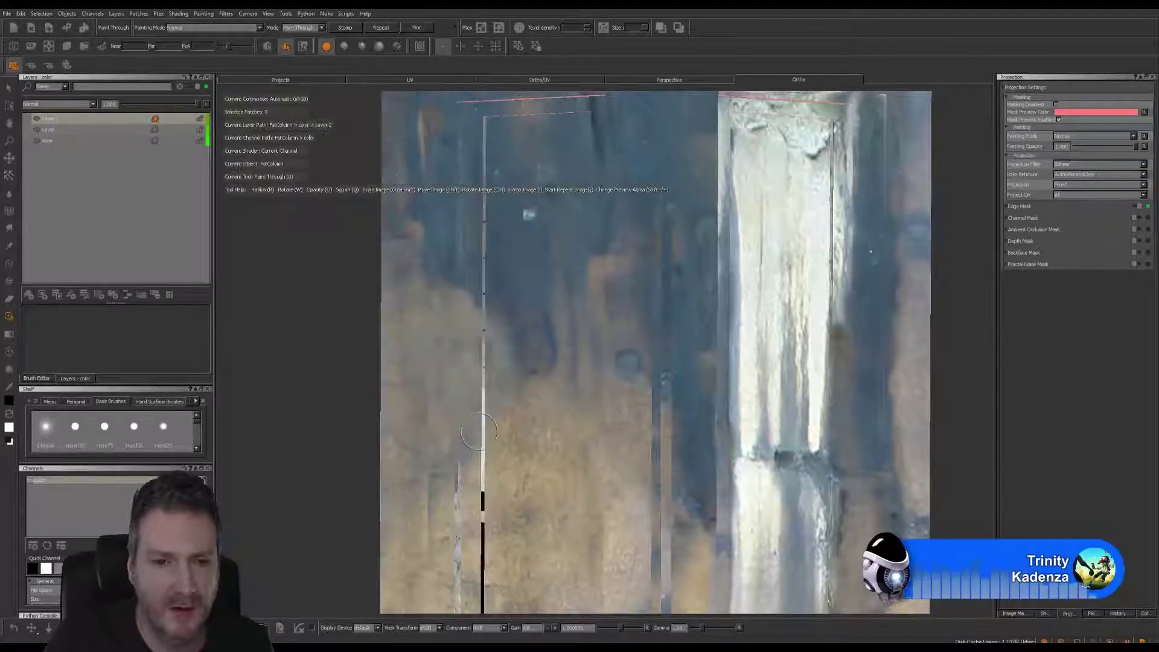
Turn off the Edge Mask for the projection and bring the Image Manager back into view.
{"action": "mouse_move", "coordinate": [477, 431]}
{"action": "left_mouse_down", "text": "alt"}
{"action": "mouse_move", "coordinate": [526, 410]}
{"action": "mouse_move", "coordinate": [763, 461]}
{"action": "left_mouse_up", "text": "alt"}
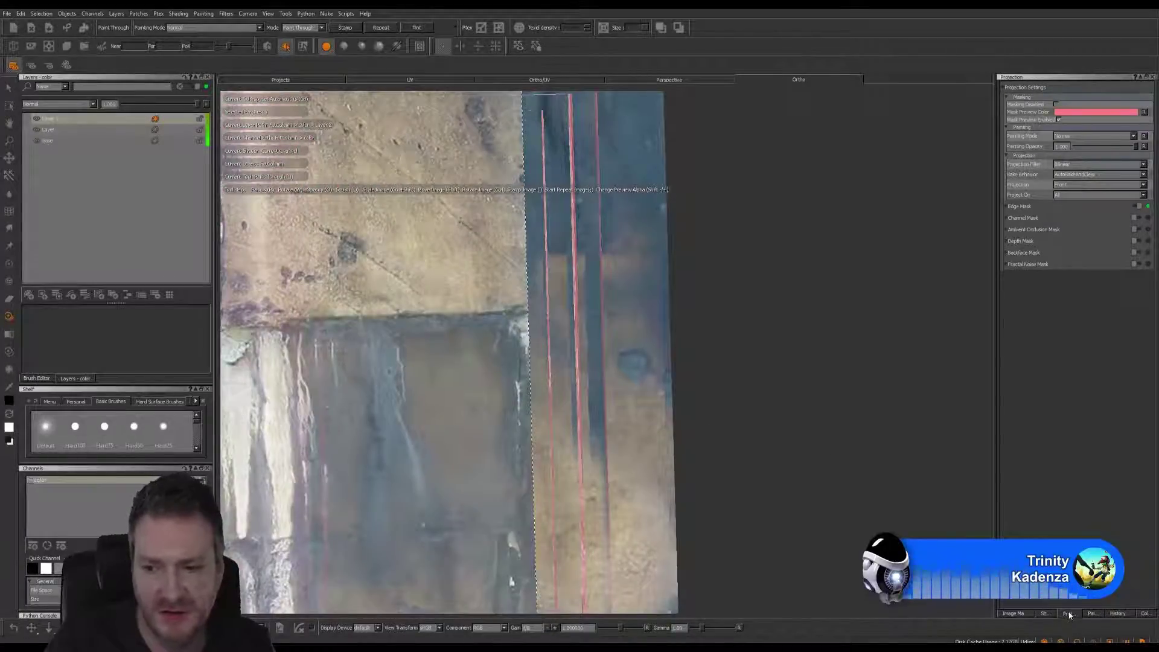
{"action": "left_click", "coordinate": [1140, 207]}
{"action": "left_click", "coordinate": [1014, 614]}
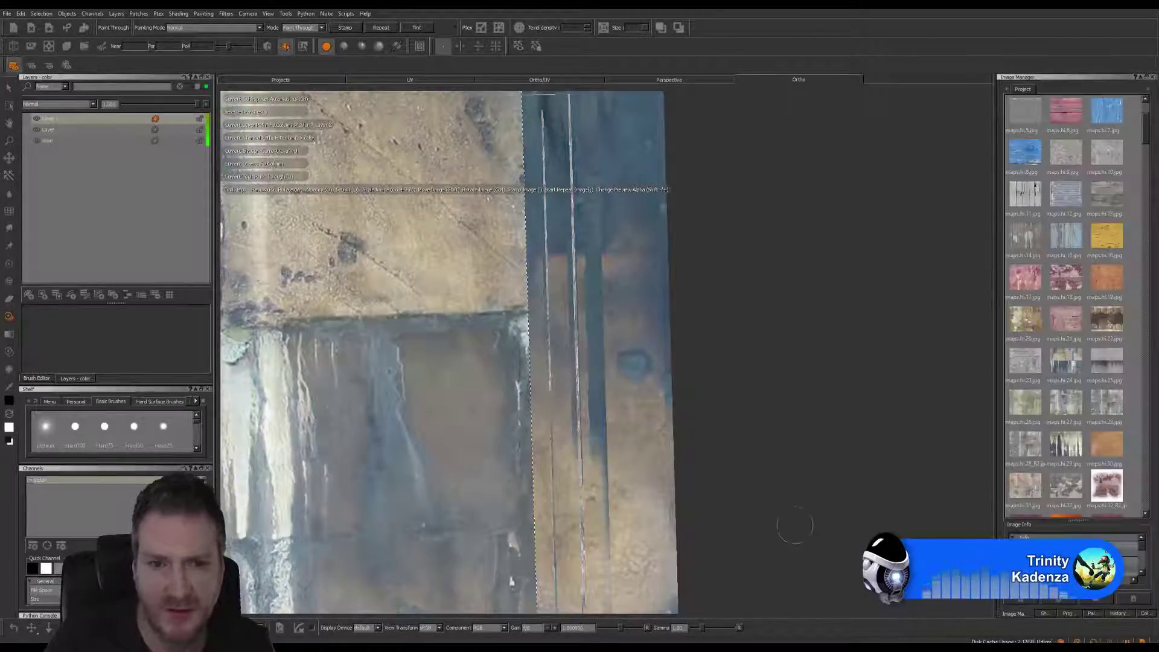
Align a blue area of the projected image and paint over the upper ends of the paired vertical seams beside the column's far edge.
{"action": "mouse_move", "coordinate": [580, 338]}
{"action": "left_mouse_down", "text": "alt"}
{"action": "mouse_move", "coordinate": [624, 331]}
{"action": "mouse_move", "coordinate": [564, 318]}
{"action": "mouse_move", "coordinate": [544, 279]}
{"action": "mouse_move", "coordinate": [548, 291]}
{"action": "left_mouse_up", "text": "alt"}
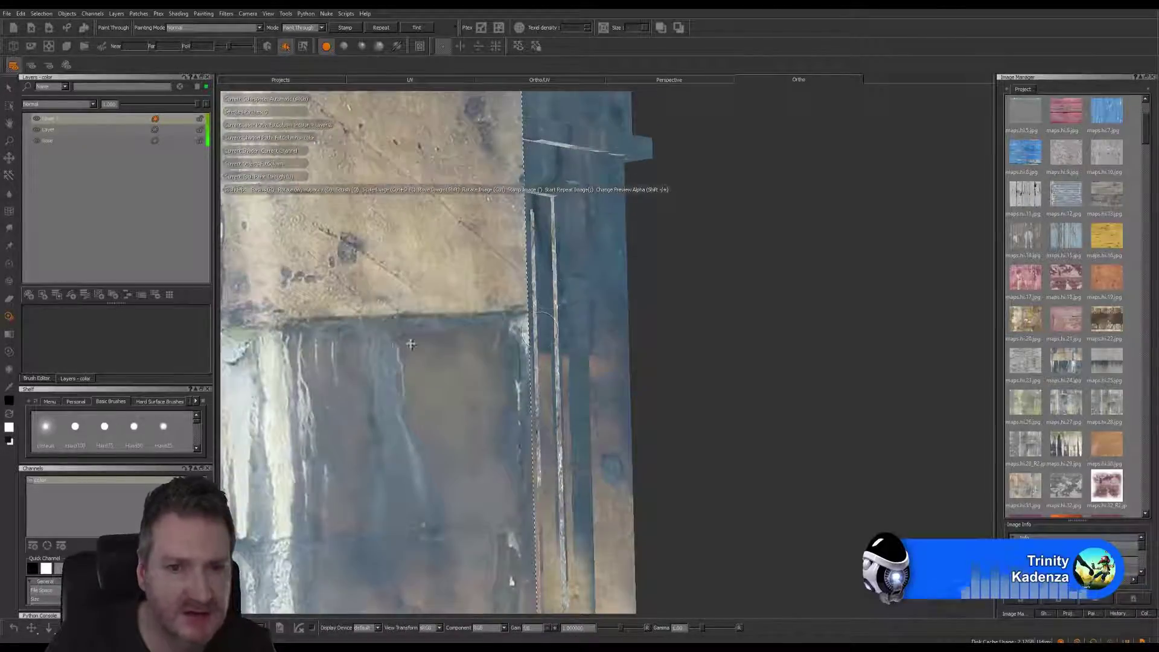
{"action": "mouse_move", "coordinate": [411, 344]}
{"action": "left_mouse_down", "text": "shift"}
{"action": "mouse_move", "coordinate": [455, 275]}
{"action": "mouse_move", "coordinate": [768, 251]}
{"action": "left_mouse_up", "text": "shift"}
{"action": "left_click_drag", "start_coordinate": [522, 302], "coordinate": [732, 337], "text": "shift"}
{"action": "mouse_move", "coordinate": [566, 354]}
{"action": "left_mouse_down", "text": "shift"}
{"action": "mouse_move", "coordinate": [589, 340]}
{"action": "mouse_move", "coordinate": [615, 289]}
{"action": "left_mouse_up", "text": "shift"}
{"action": "left_click", "coordinate": [542, 244]}
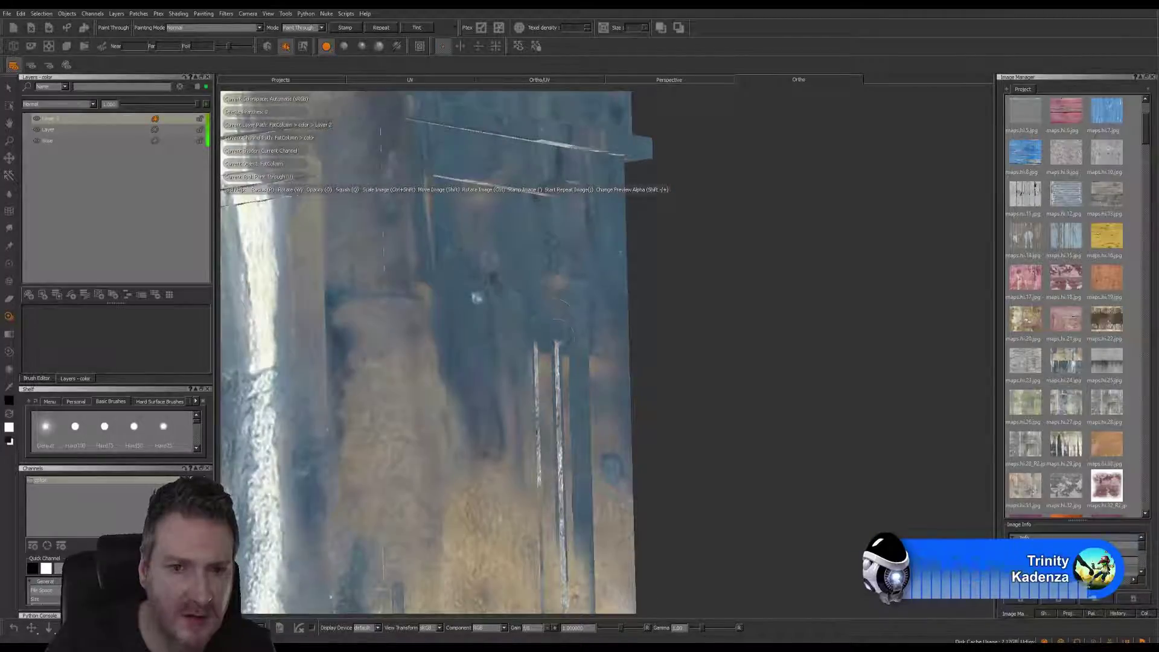
Reposition the image to a brown patch and paint over the middle stretch of the paired vertical seams.
{"action": "left_click_drag", "start_coordinate": [555, 339], "coordinate": [559, 425]}
{"action": "mouse_move", "coordinate": [597, 373]}
{"action": "left_mouse_down", "text": "shift"}
{"action": "mouse_move", "coordinate": [578, 314]}
{"action": "mouse_move", "coordinate": [629, 348]}
{"action": "mouse_move", "coordinate": [782, 344]}
{"action": "mouse_move", "coordinate": [802, 321]}
{"action": "left_mouse_up", "text": "shift"}
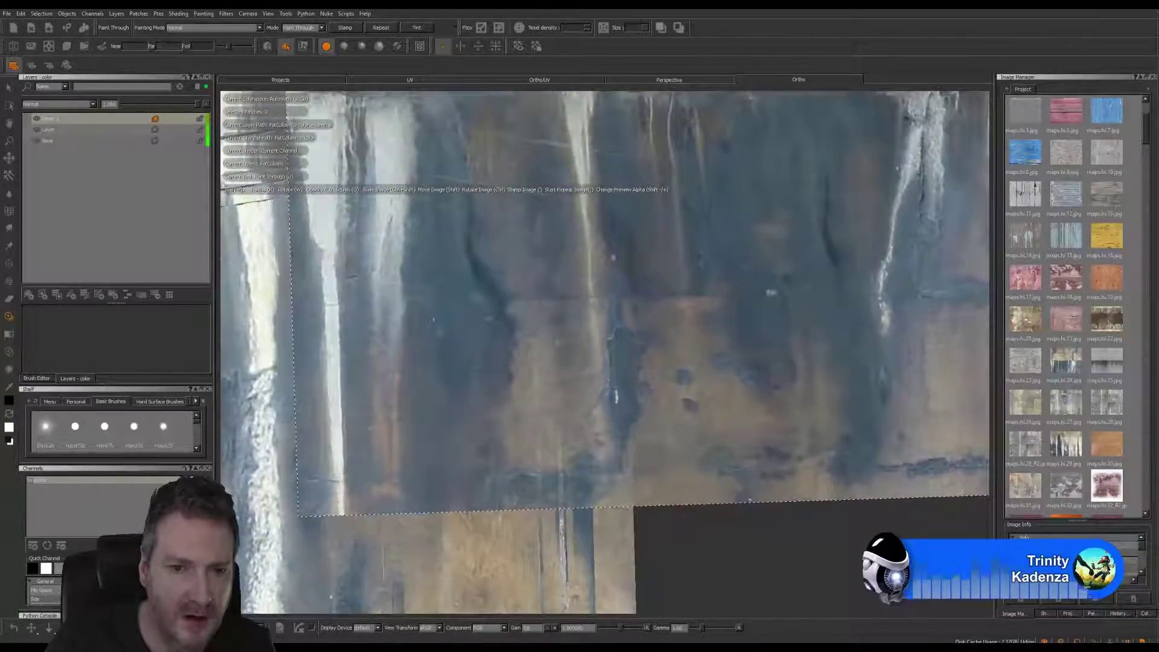
{"action": "mouse_move", "coordinate": [554, 345]}
{"action": "left_mouse_down"}
{"action": "mouse_move", "coordinate": [568, 393]}
{"action": "mouse_move", "coordinate": [563, 447]}
{"action": "mouse_move", "coordinate": [549, 362]}
{"action": "mouse_move", "coordinate": [538, 438]}
{"action": "mouse_move", "coordinate": [545, 480]}
{"action": "mouse_move", "coordinate": [555, 467]}
{"action": "left_mouse_up"}
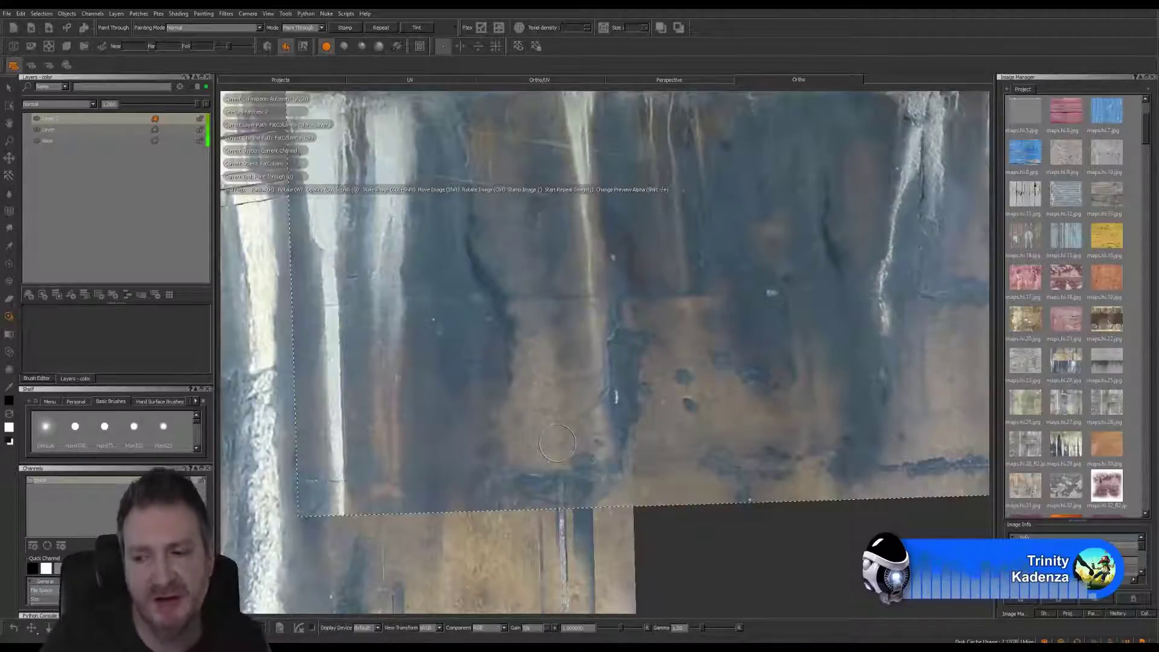
{"action": "key", "text": "b"}
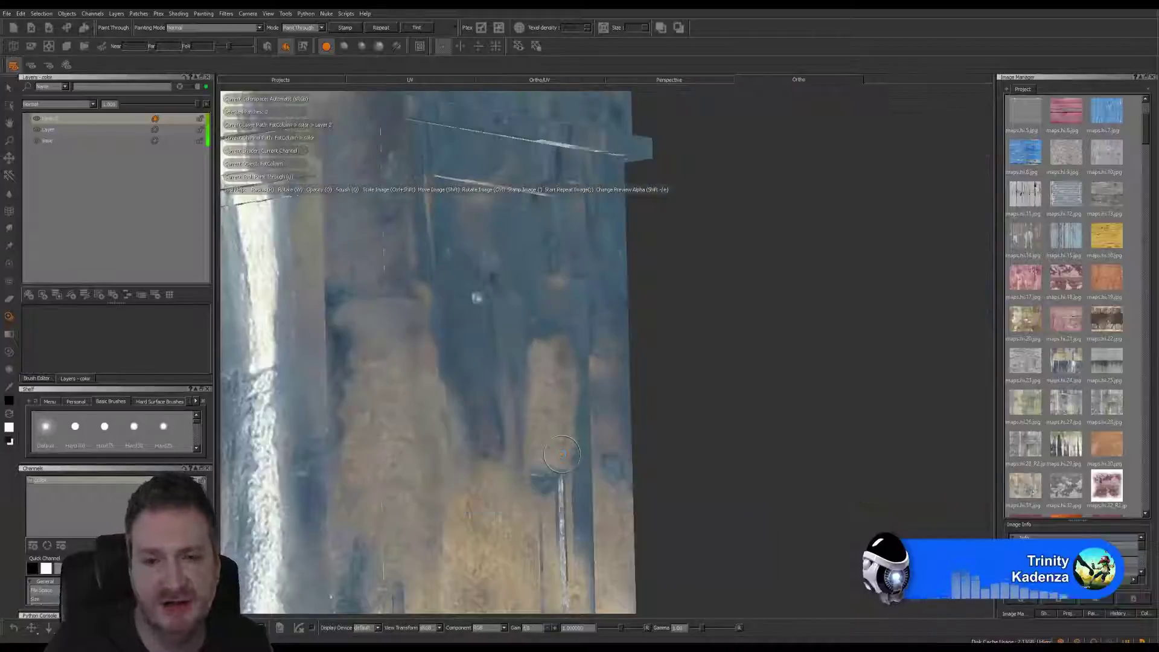
Move the projected image to its grey-brown area and blend it over the paired seams below the painted brown patch.
{"action": "middle_click_drag", "start_coordinate": [543, 415], "coordinate": [528, 384], "text": "alt"}
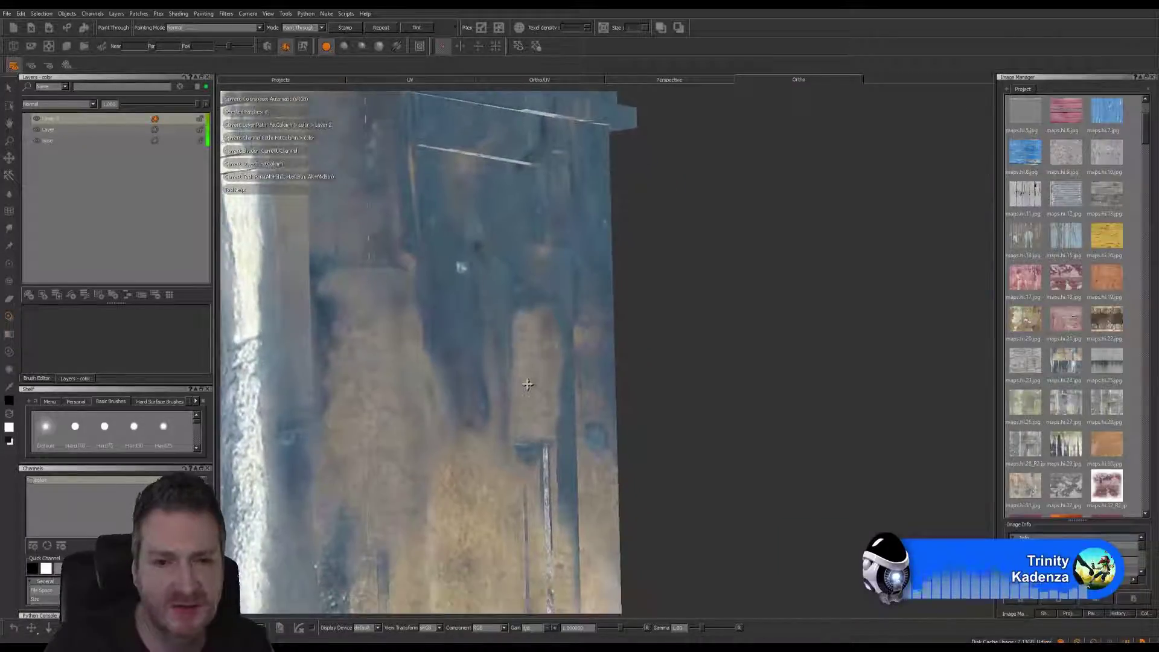
{"action": "mouse_move", "coordinate": [600, 381]}
{"action": "left_mouse_down", "text": "shift"}
{"action": "mouse_move", "coordinate": [603, 440]}
{"action": "mouse_move", "coordinate": [508, 450]}
{"action": "mouse_move", "coordinate": [416, 487]}
{"action": "left_mouse_up", "text": "shift"}
{"action": "mouse_move", "coordinate": [722, 483]}
{"action": "left_mouse_down", "text": "shift"}
{"action": "mouse_move", "coordinate": [517, 453]}
{"action": "mouse_move", "coordinate": [492, 471]}
{"action": "mouse_move", "coordinate": [506, 485]}
{"action": "mouse_move", "coordinate": [541, 446]}
{"action": "left_mouse_up", "text": "shift"}
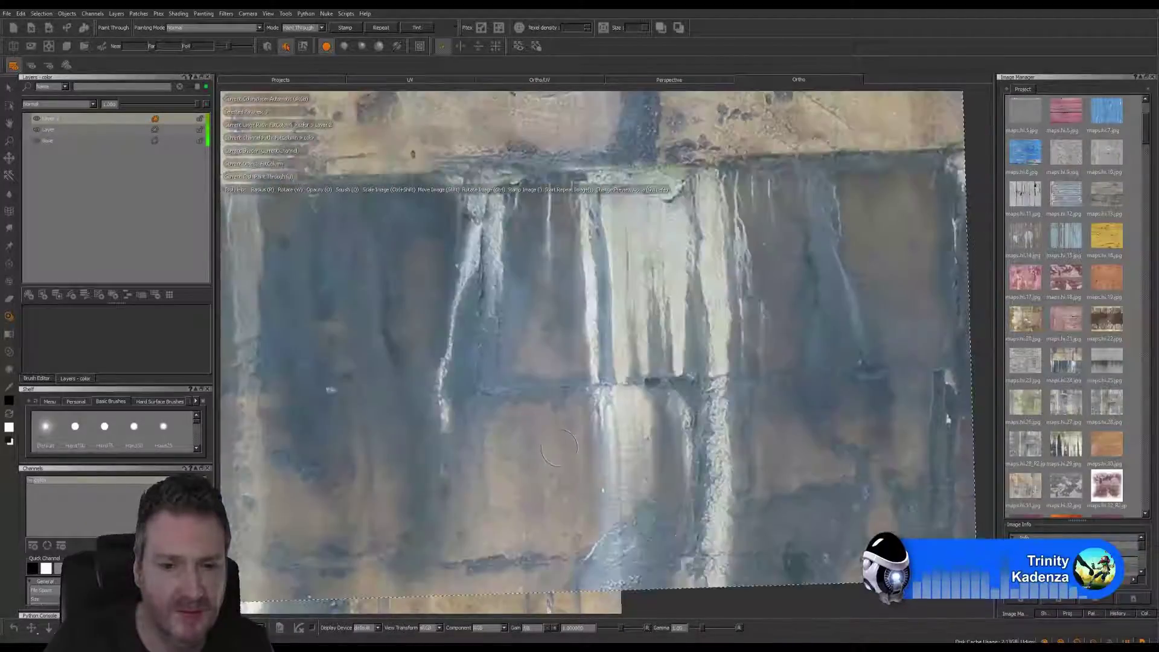
{"action": "mouse_move", "coordinate": [834, 389]}
{"action": "left_mouse_down", "text": "shift"}
{"action": "mouse_move", "coordinate": [569, 454]}
{"action": "mouse_move", "coordinate": [487, 593]}
{"action": "left_mouse_up", "text": "shift"}
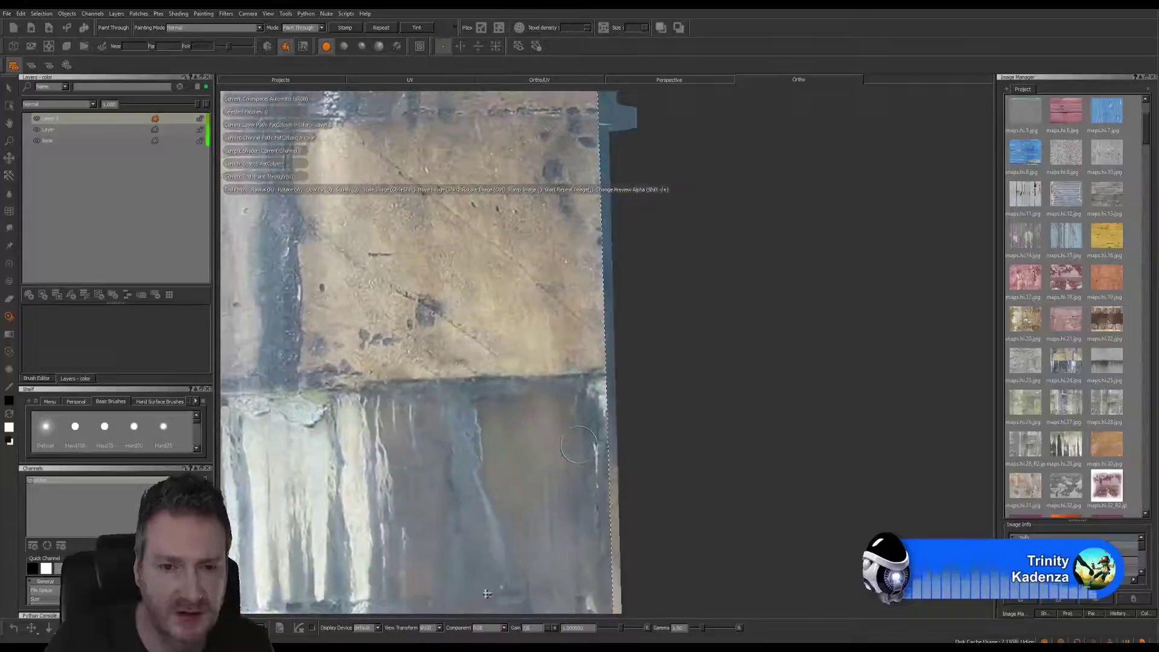
{"action": "left_click_drag", "start_coordinate": [525, 454], "coordinate": [536, 464]}
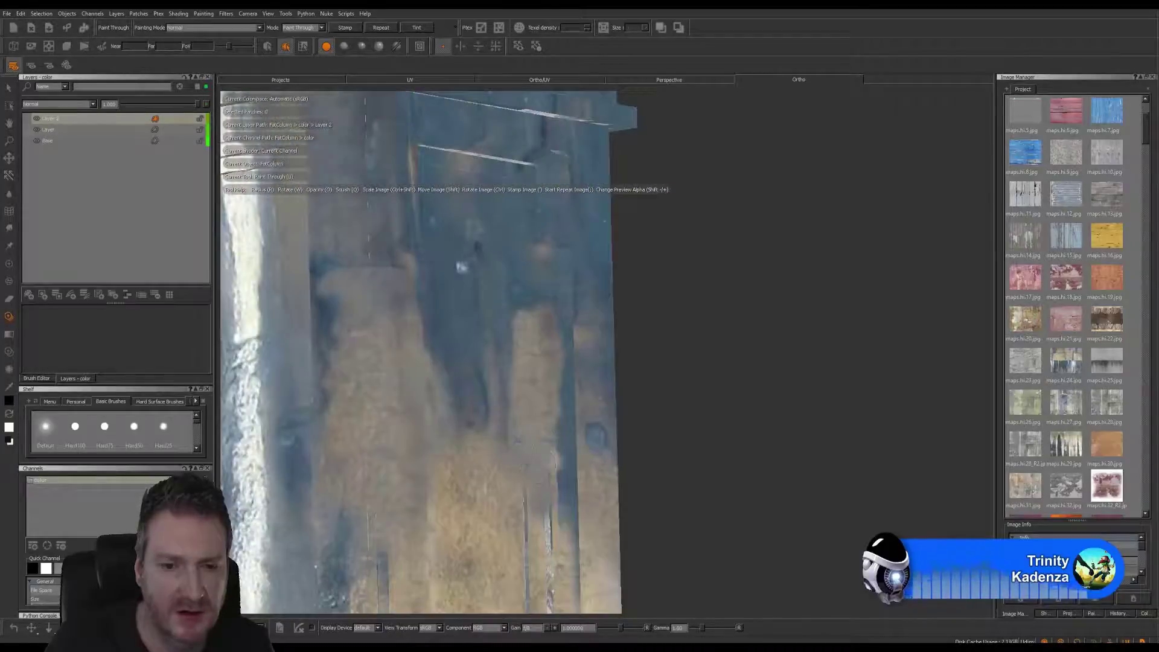
{"action": "mouse_move", "coordinate": [562, 496]}
{"action": "left_mouse_down"}
{"action": "mouse_move", "coordinate": [552, 527]}
{"action": "mouse_move", "coordinate": [541, 513]}
{"action": "mouse_move", "coordinate": [556, 501]}
{"action": "left_mouse_up"}
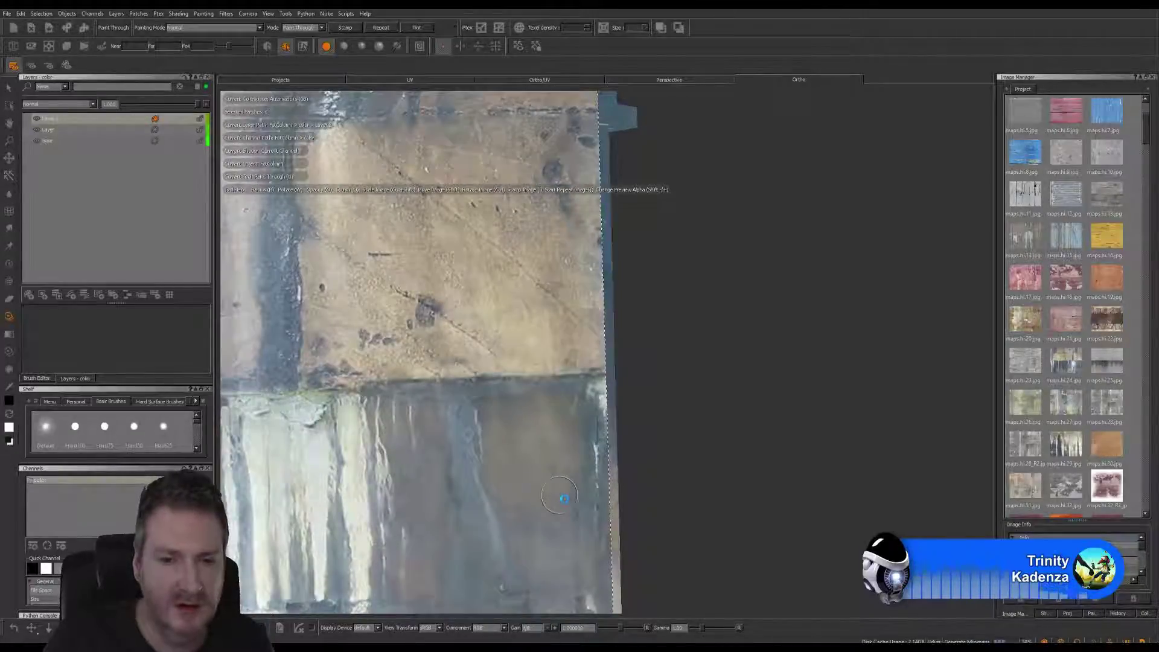
{"action": "left_click_drag", "start_coordinate": [564, 498], "coordinate": [564, 499]}
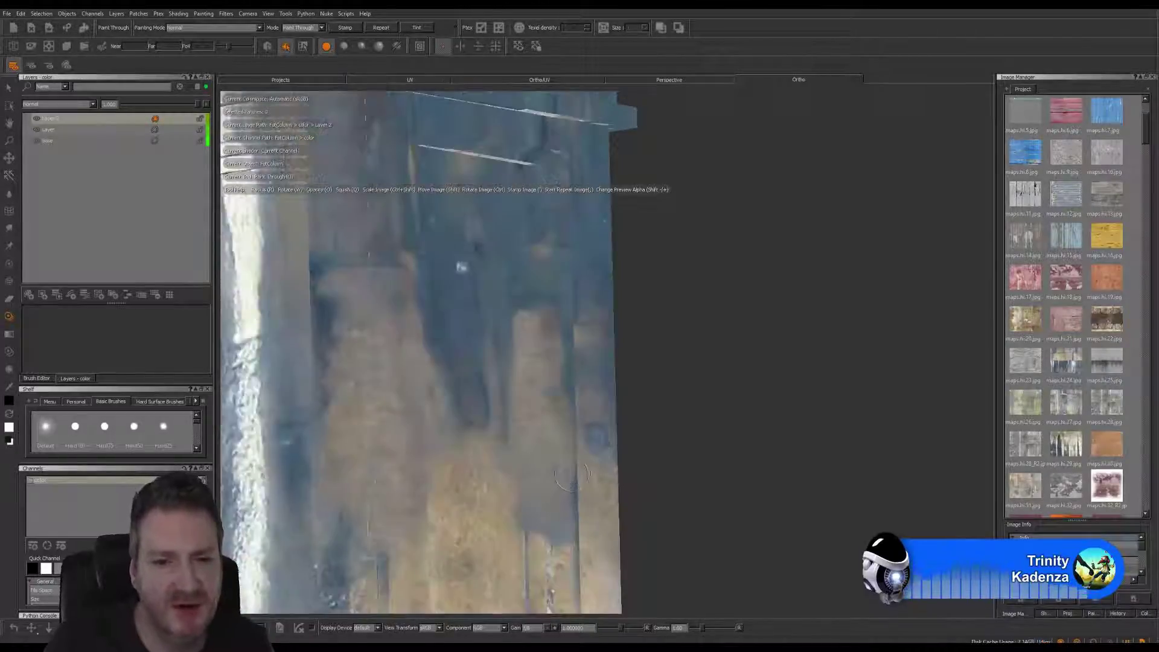
Shift the projected image to its cracked beige area and paint it down the remaining white seam on the column's lower half.
{"action": "mouse_move", "coordinate": [573, 477]}
{"action": "middle_mouse_down", "text": "alt"}
{"action": "mouse_move", "coordinate": [595, 336]}
{"action": "mouse_move", "coordinate": [597, 178]}
{"action": "middle_mouse_up", "text": "alt"}
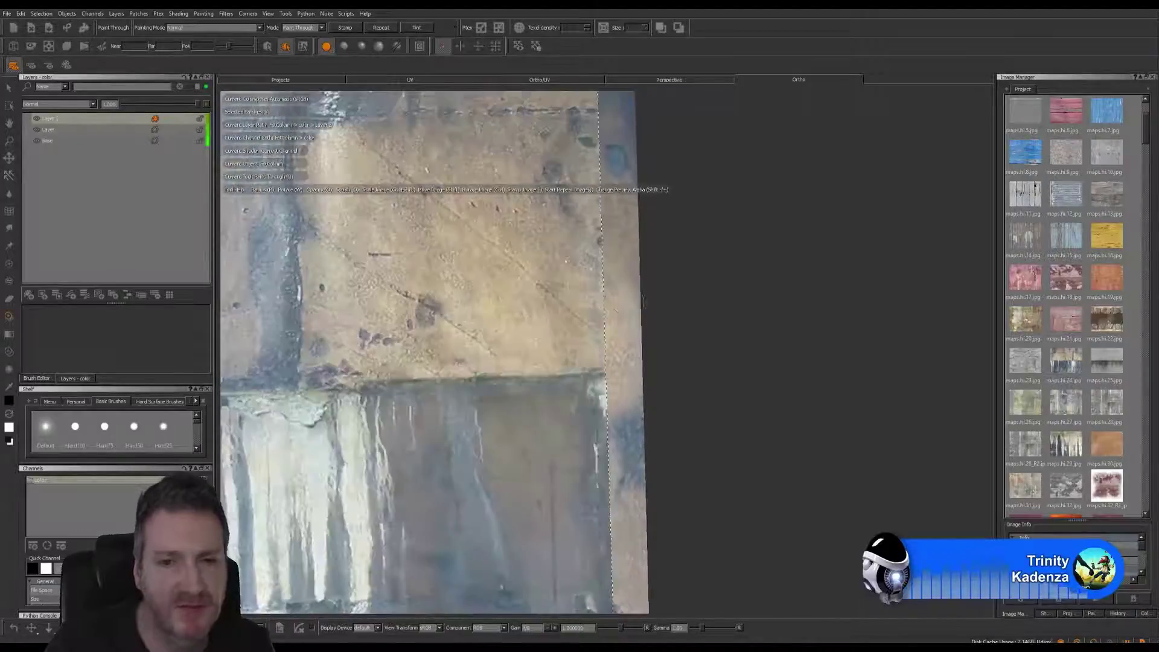
{"action": "mouse_move", "coordinate": [529, 283]}
{"action": "left_mouse_down", "text": "shift"}
{"action": "mouse_move", "coordinate": [560, 365]}
{"action": "mouse_move", "coordinate": [574, 514]}
{"action": "mouse_move", "coordinate": [583, 433]}
{"action": "mouse_move", "coordinate": [616, 354]}
{"action": "mouse_move", "coordinate": [618, 408]}
{"action": "mouse_move", "coordinate": [589, 334]}
{"action": "mouse_move", "coordinate": [394, 391]}
{"action": "mouse_move", "coordinate": [641, 380]}
{"action": "mouse_move", "coordinate": [612, 353]}
{"action": "left_mouse_up", "text": "shift"}
{"action": "mouse_move", "coordinate": [573, 287]}
{"action": "left_mouse_down"}
{"action": "mouse_move", "coordinate": [543, 241]}
{"action": "mouse_move", "coordinate": [576, 483]}
{"action": "left_mouse_up"}
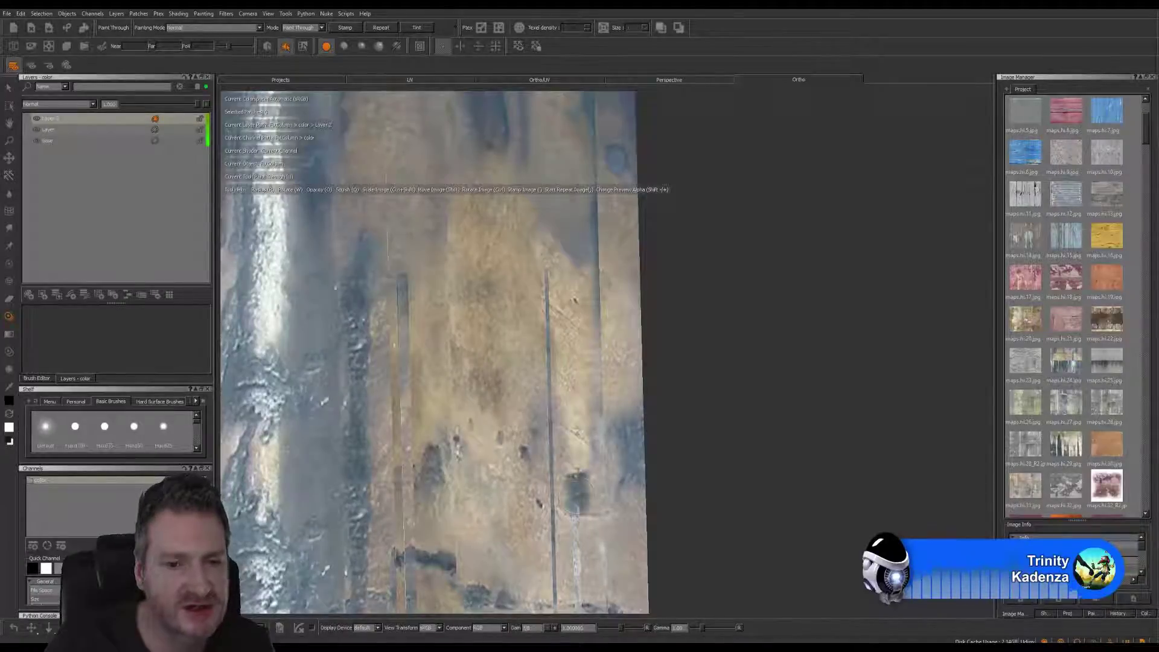
Paint over the dark patch and the rest of the white seam with cleaner beige texture, realigning the image between strokes.
{"action": "mouse_move", "coordinate": [574, 254]}
{"action": "left_mouse_down", "text": "shift"}
{"action": "mouse_move", "coordinate": [588, 305]}
{"action": "mouse_move", "coordinate": [588, 435]}
{"action": "left_mouse_up", "text": "shift"}
{"action": "left_click_drag", "start_coordinate": [600, 350], "coordinate": [583, 526]}
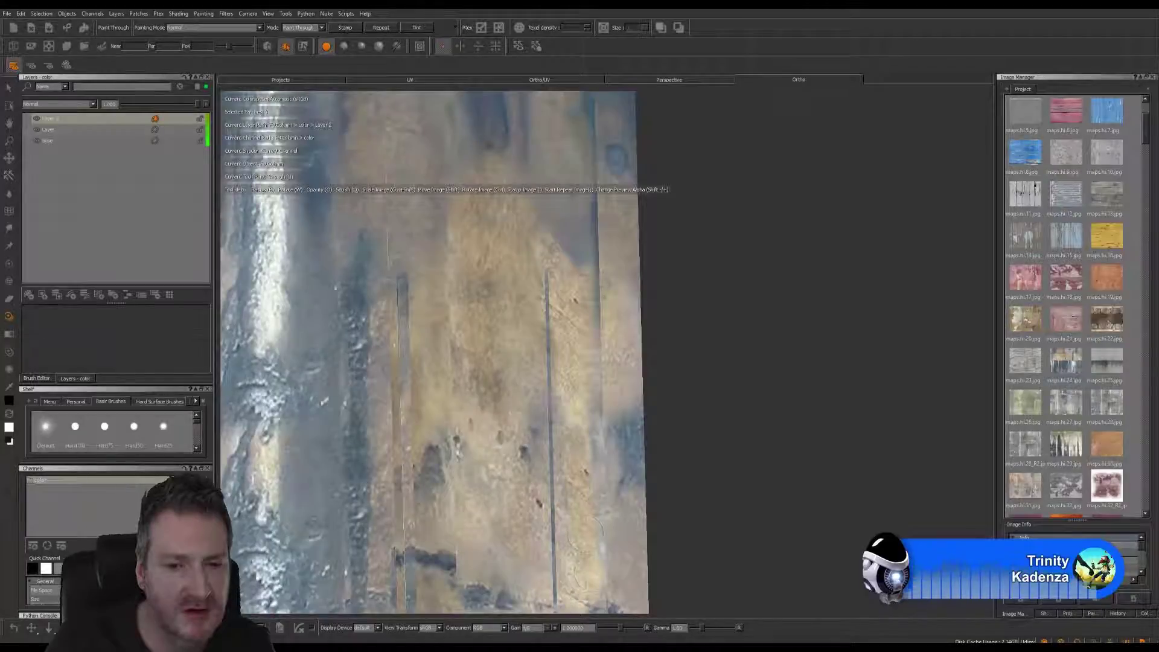
{"action": "left_click_drag", "start_coordinate": [585, 553], "coordinate": [586, 531], "text": "shift"}
{"action": "left_click_drag", "start_coordinate": [589, 374], "coordinate": [588, 489]}
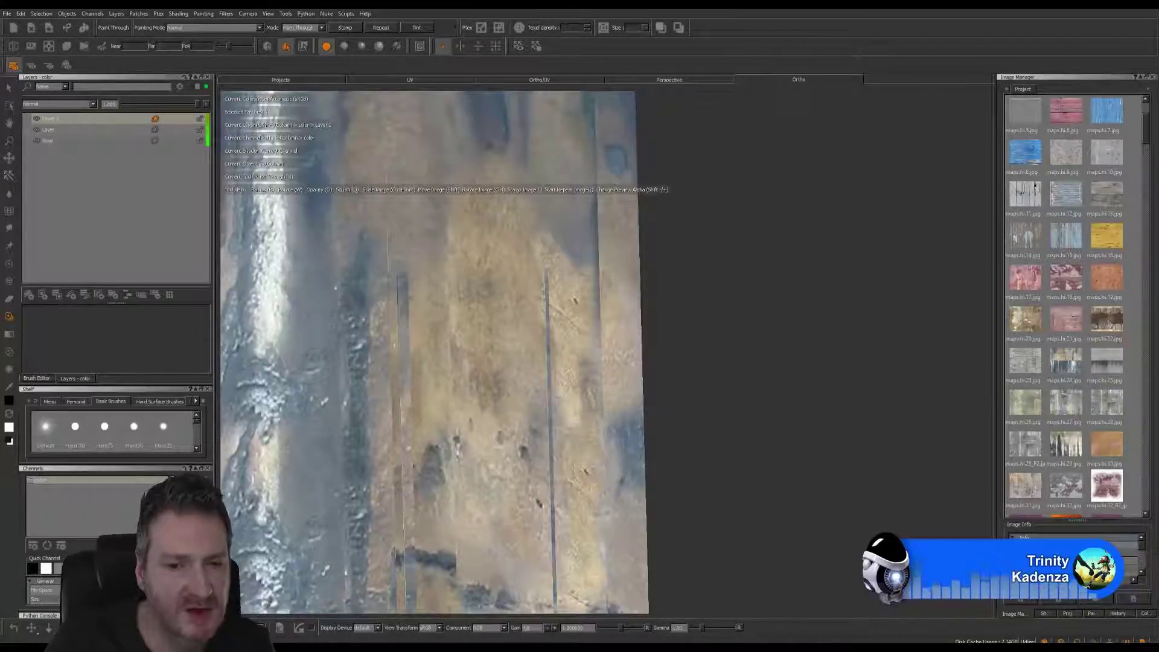
{"action": "left_click_drag", "start_coordinate": [584, 274], "coordinate": [627, 334]}
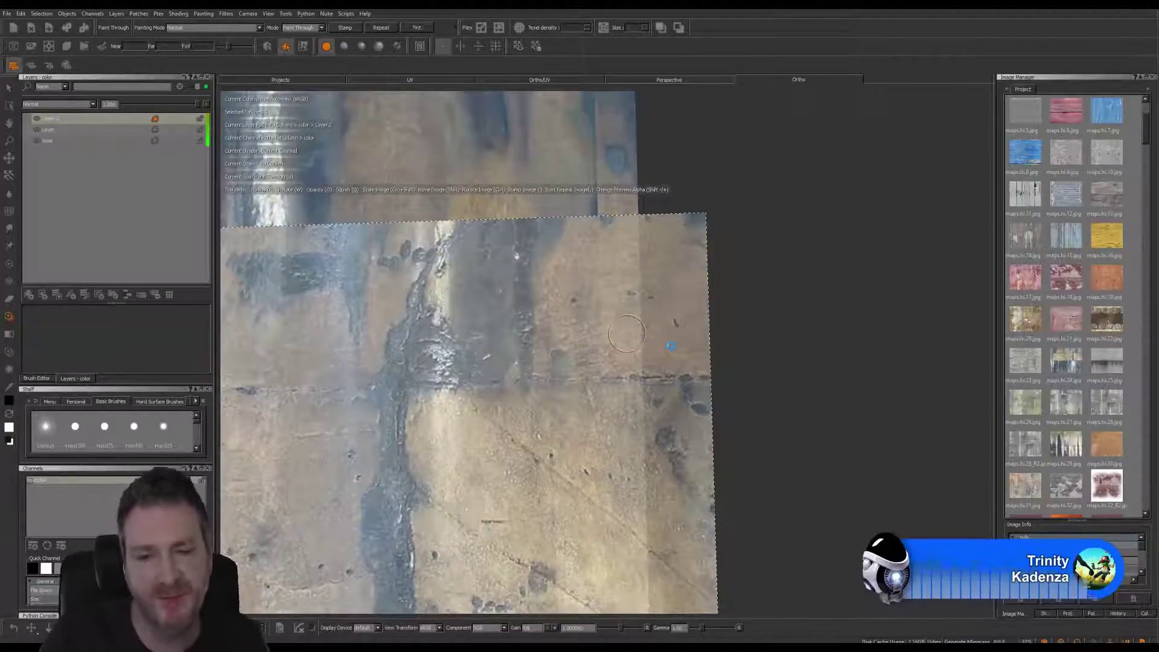
Reposition the projected image so its beige plaster area covers the thin vertical seams on the column, viewing the surface from another angle.
{"action": "mouse_move", "coordinate": [671, 346]}
{"action": "left_mouse_down", "text": "alt"}
{"action": "mouse_move", "coordinate": [727, 324]}
{"action": "mouse_move", "coordinate": [728, 336]}
{"action": "mouse_move", "coordinate": [671, 338]}
{"action": "mouse_move", "coordinate": [706, 350]}
{"action": "mouse_move", "coordinate": [609, 388]}
{"action": "left_mouse_up", "text": "alt"}
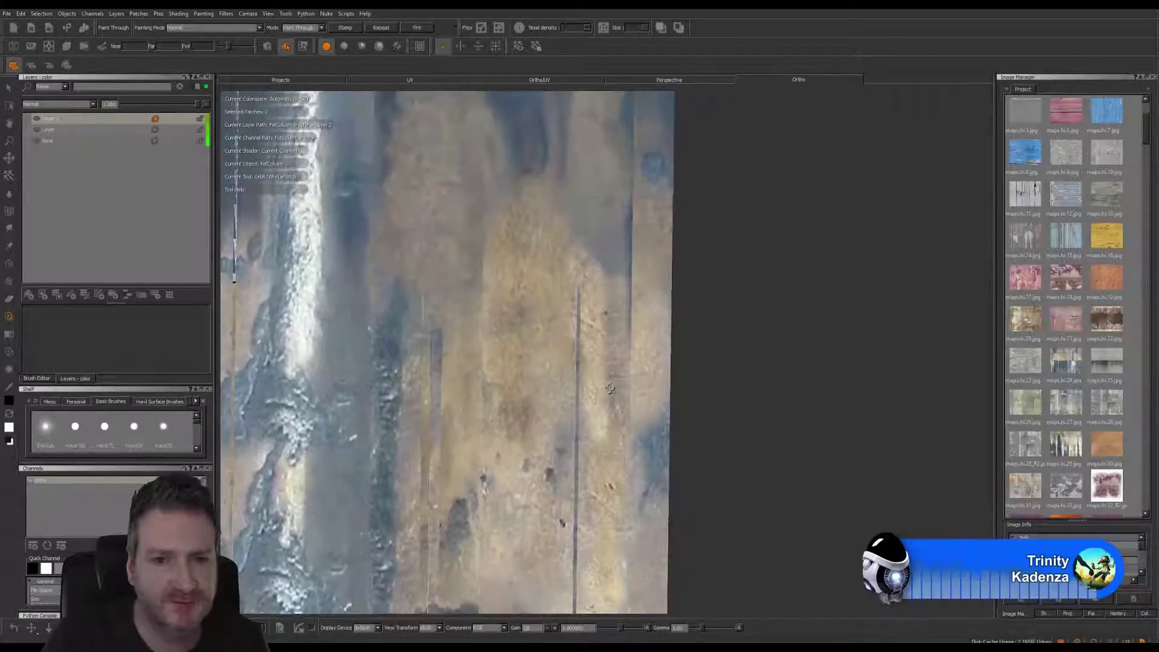
{"action": "left_click_drag", "start_coordinate": [620, 457], "coordinate": [804, 405], "text": "shift"}
{"action": "mouse_move", "coordinate": [600, 415]}
{"action": "left_mouse_down", "text": "shift"}
{"action": "mouse_move", "coordinate": [694, 587]}
{"action": "mouse_move", "coordinate": [483, 535]}
{"action": "mouse_move", "coordinate": [523, 335]}
{"action": "mouse_move", "coordinate": [755, 257]}
{"action": "mouse_move", "coordinate": [913, 246]}
{"action": "left_mouse_up", "text": "shift"}
{"action": "left_click_drag", "start_coordinate": [380, 381], "coordinate": [626, 429], "text": "shift"}
{"action": "left_click_drag", "start_coordinate": [631, 555], "coordinate": [620, 356], "text": "shift"}
{"action": "left_click_drag", "start_coordinate": [573, 298], "coordinate": [580, 347]}
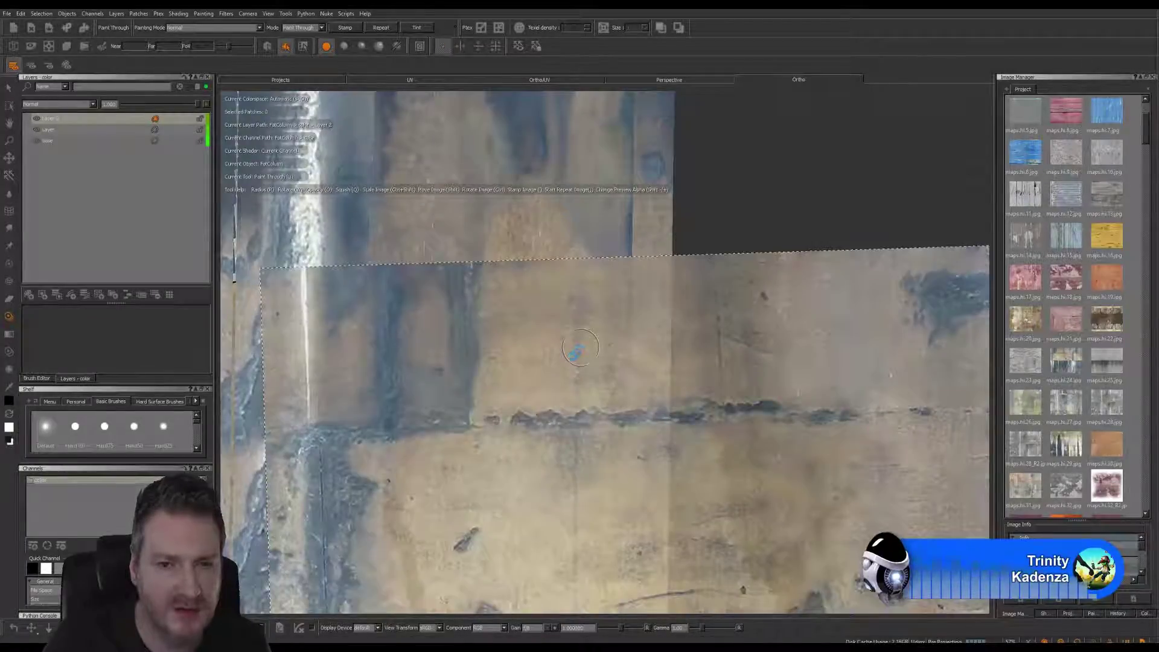
{"action": "left_click", "coordinate": [574, 356]}
{"action": "mouse_move", "coordinate": [574, 356]}
{"action": "left_mouse_down"}
{"action": "mouse_move", "coordinate": [594, 341]}
{"action": "mouse_move", "coordinate": [459, 358]}
{"action": "mouse_move", "coordinate": [507, 350]}
{"action": "left_mouse_up"}
{"action": "middle_click_drag", "start_coordinate": [507, 350], "coordinate": [521, 258], "text": "alt"}
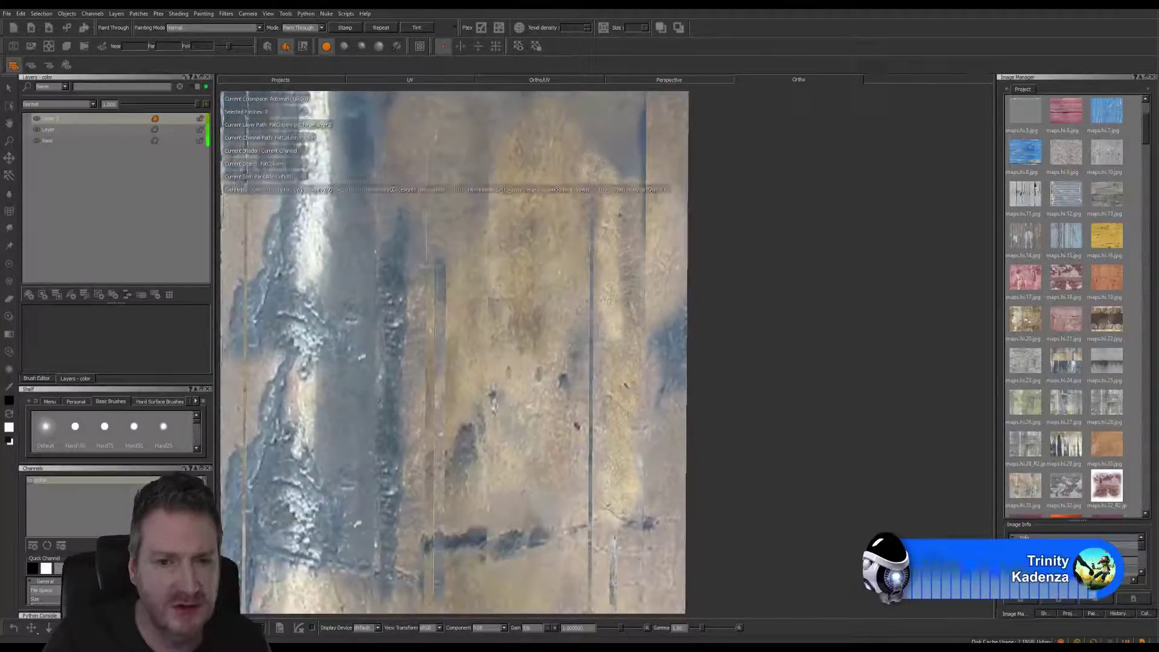
{"action": "mouse_move", "coordinate": [521, 258]}
{"action": "left_mouse_down", "text": "alt"}
{"action": "mouse_move", "coordinate": [522, 212]}
{"action": "mouse_move", "coordinate": [522, 272]}
{"action": "left_mouse_up", "text": "alt"}
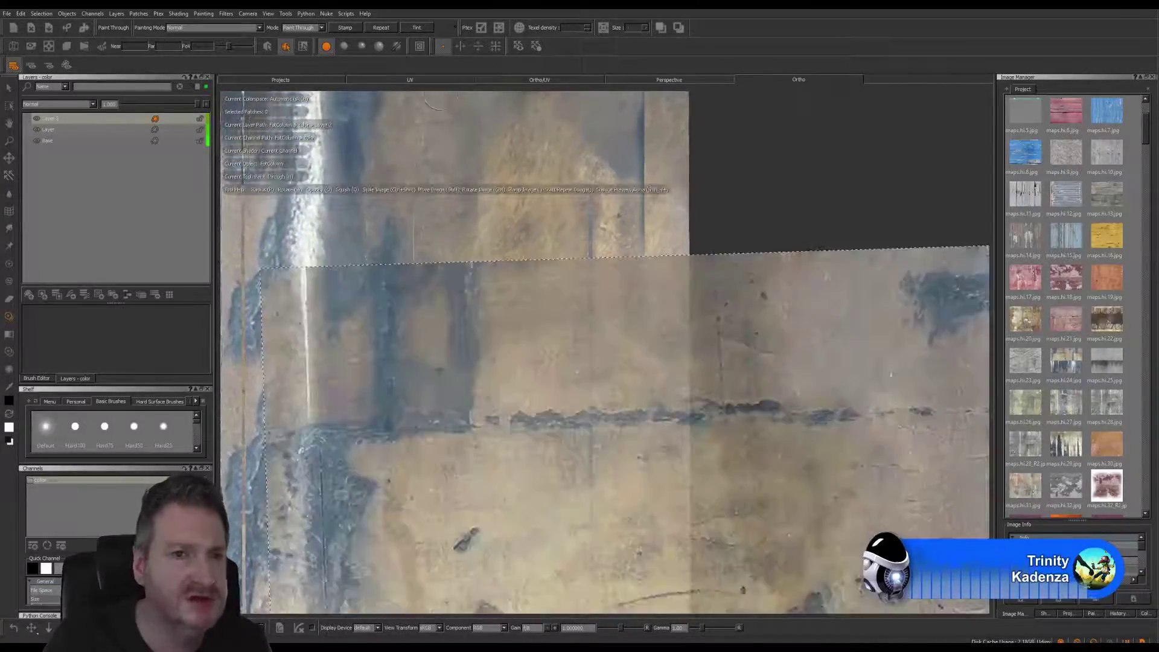
Switch to the UV view, bring up the projected image over the tall narrow shells, and rotate it until its edges are level.
{"action": "left_click", "coordinate": [430, 79]}
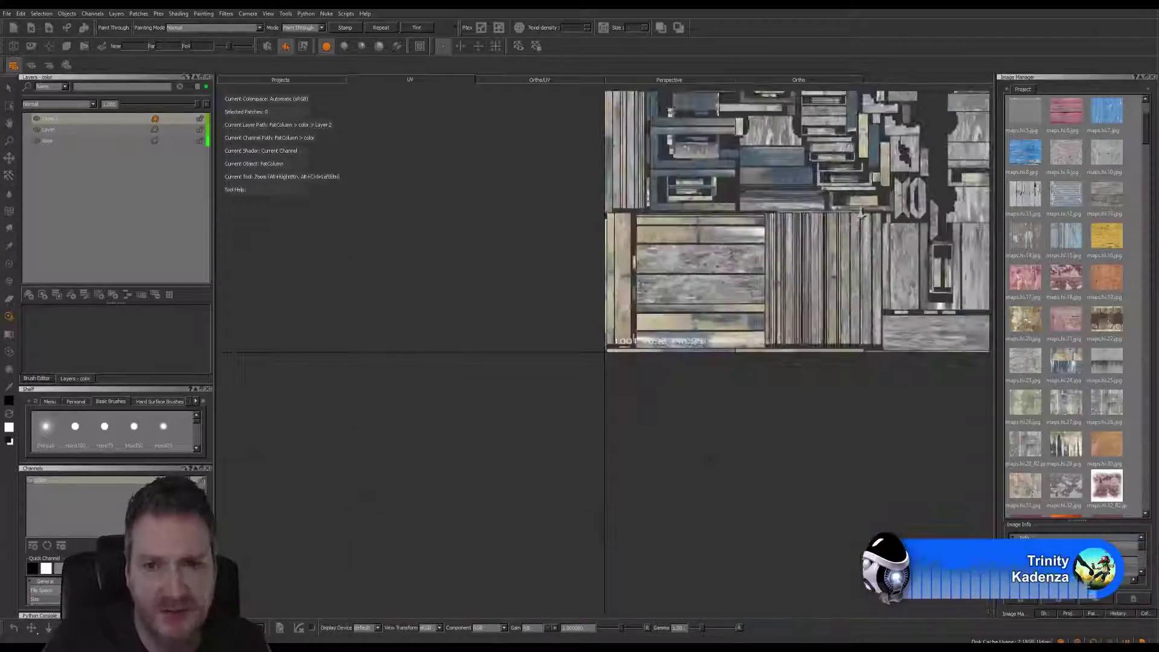
{"action": "right_click_drag", "start_coordinate": [861, 214], "coordinate": [869, 211], "text": "alt"}
{"action": "middle_click_drag", "start_coordinate": [870, 211], "coordinate": [626, 412], "text": "alt"}
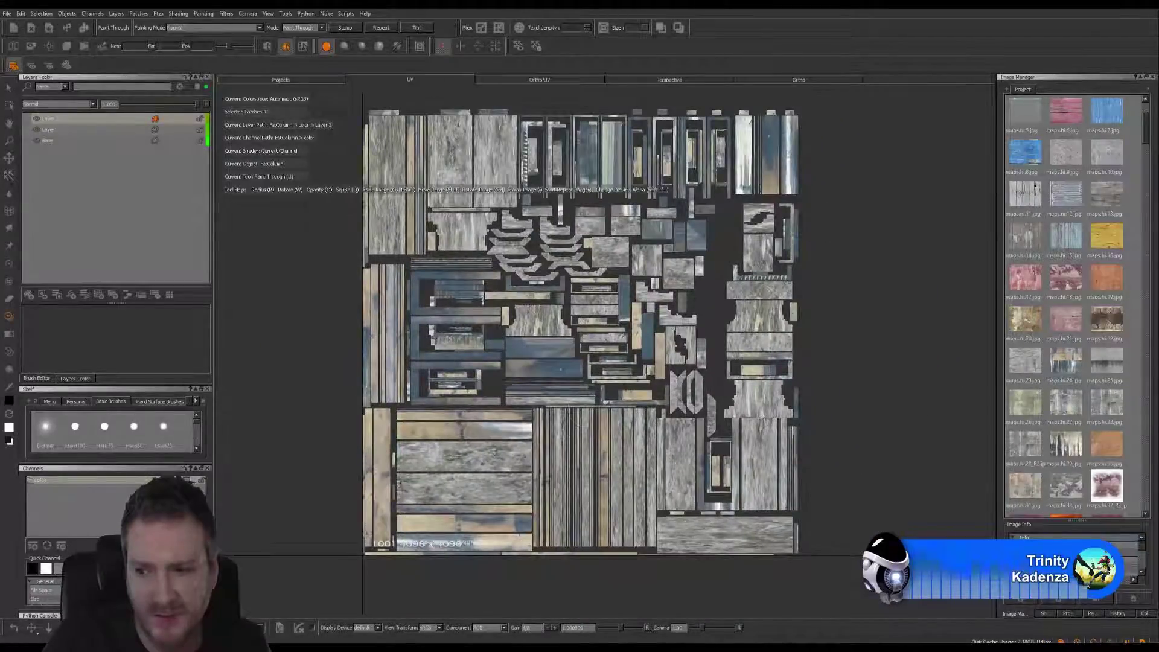
{"action": "scroll", "coordinate": [622, 355], "scroll_direction": "up", "scroll_amount": 3}
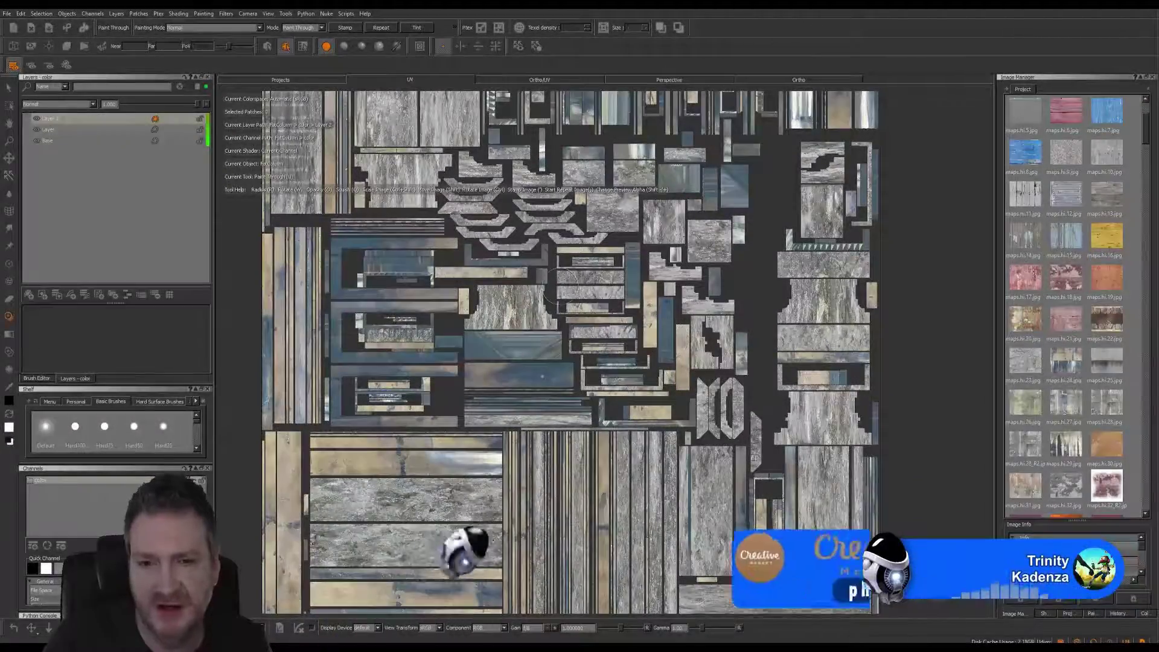
{"action": "middle_click_drag", "start_coordinate": [670, 339], "coordinate": [667, 447], "text": "alt"}
{"action": "mouse_move", "coordinate": [667, 446]}
{"action": "right_mouse_down", "text": "alt"}
{"action": "mouse_move", "coordinate": [661, 324]}
{"action": "mouse_move", "coordinate": [616, 333]}
{"action": "right_mouse_up", "text": "alt"}
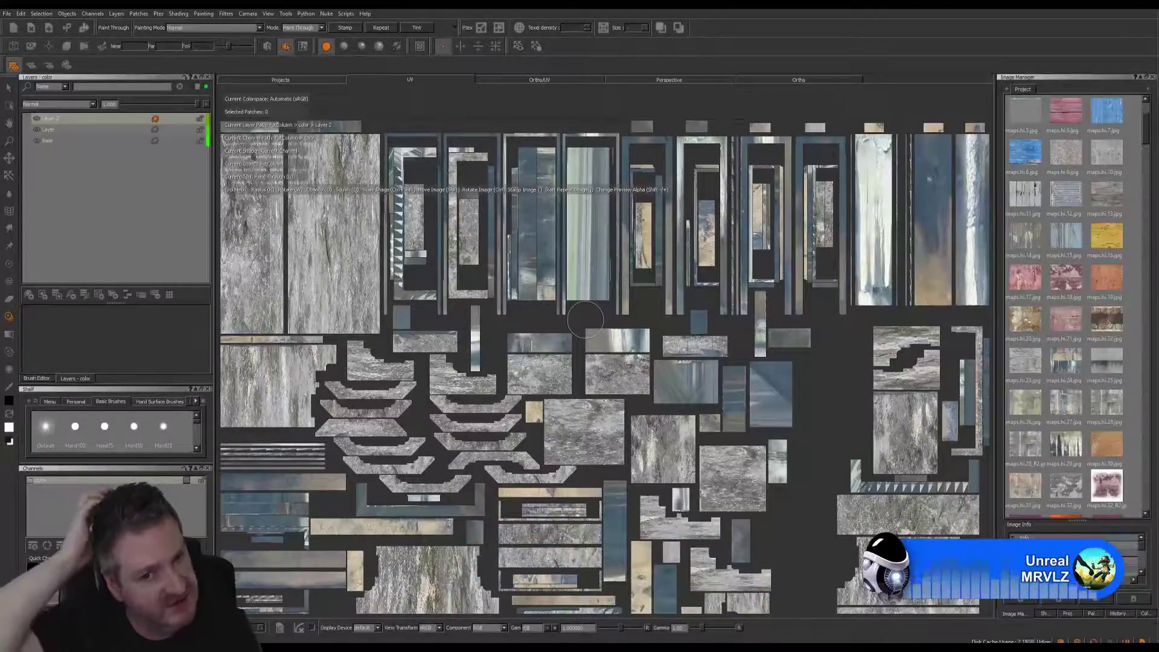
{"action": "key", "text": "u"}
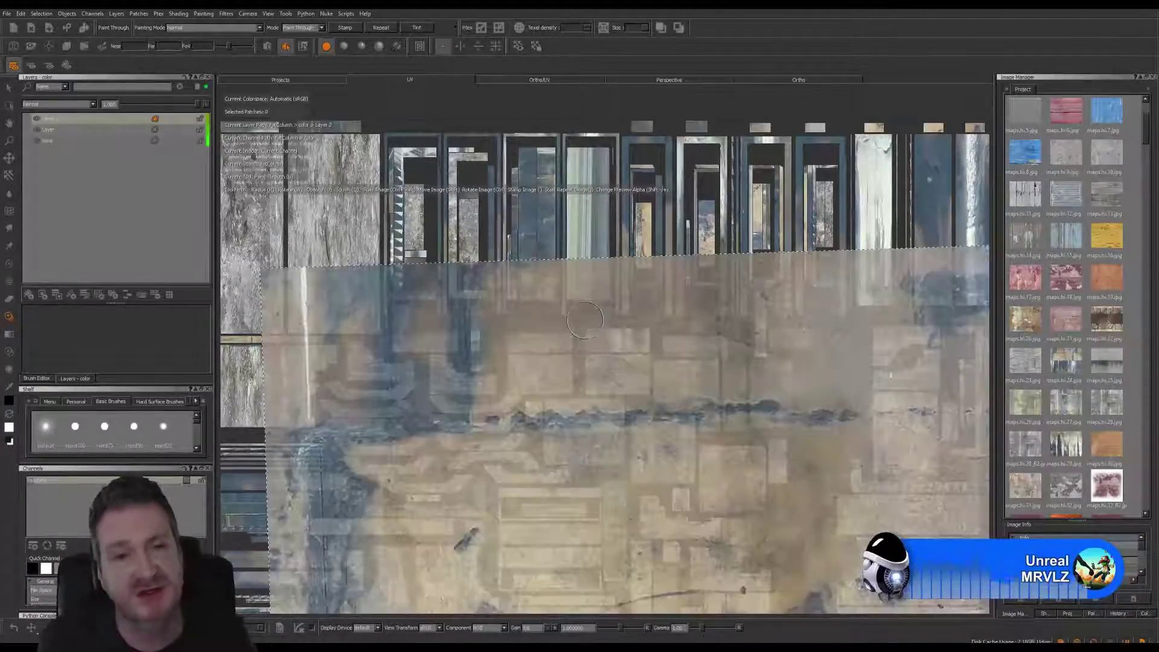
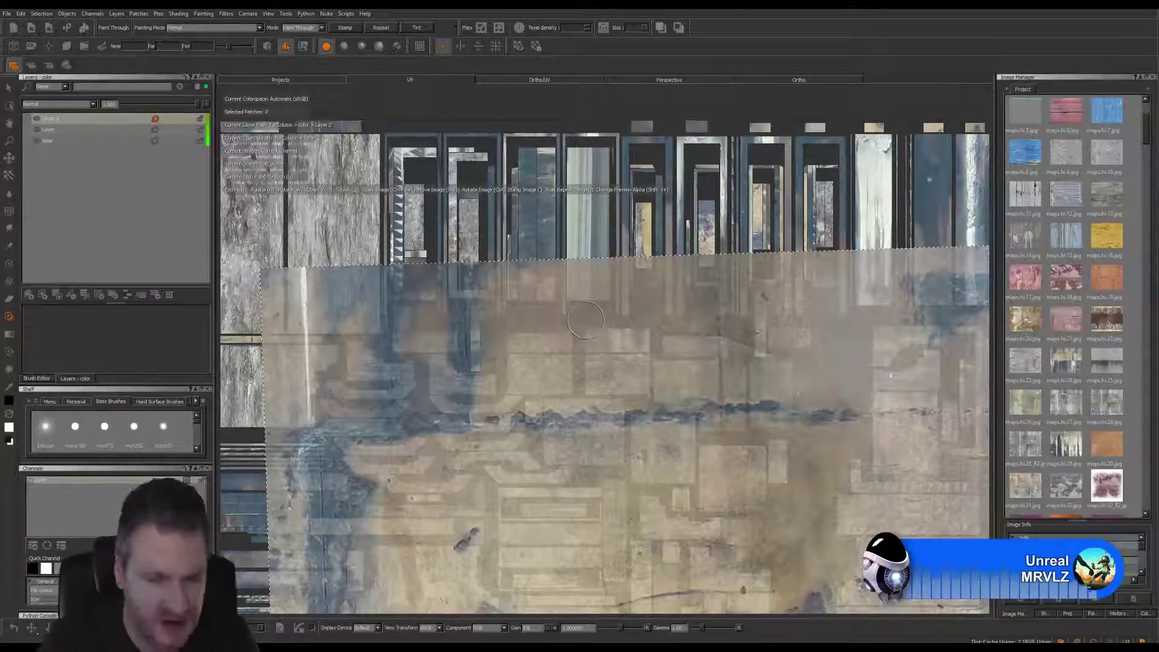
{"action": "left_click", "coordinate": [587, 320]}
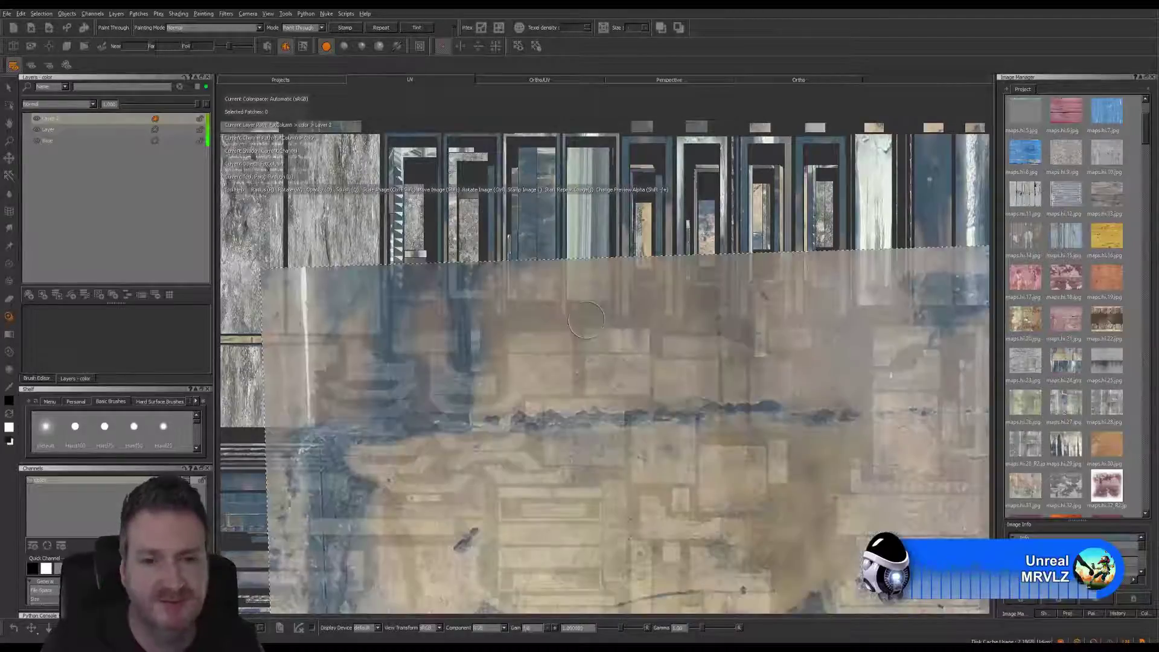
{"action": "left_click_drag", "start_coordinate": [543, 266], "coordinate": [614, 326]}
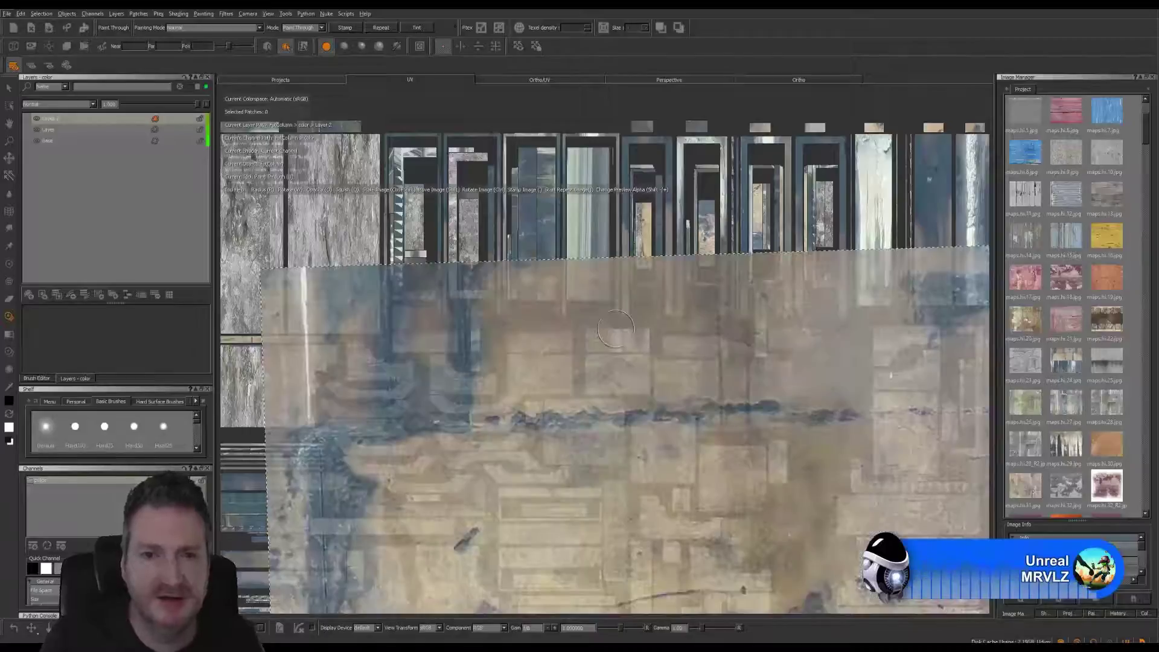
{"action": "left_click_drag", "start_coordinate": [329, 328], "coordinate": [346, 315], "text": "ctrl"}
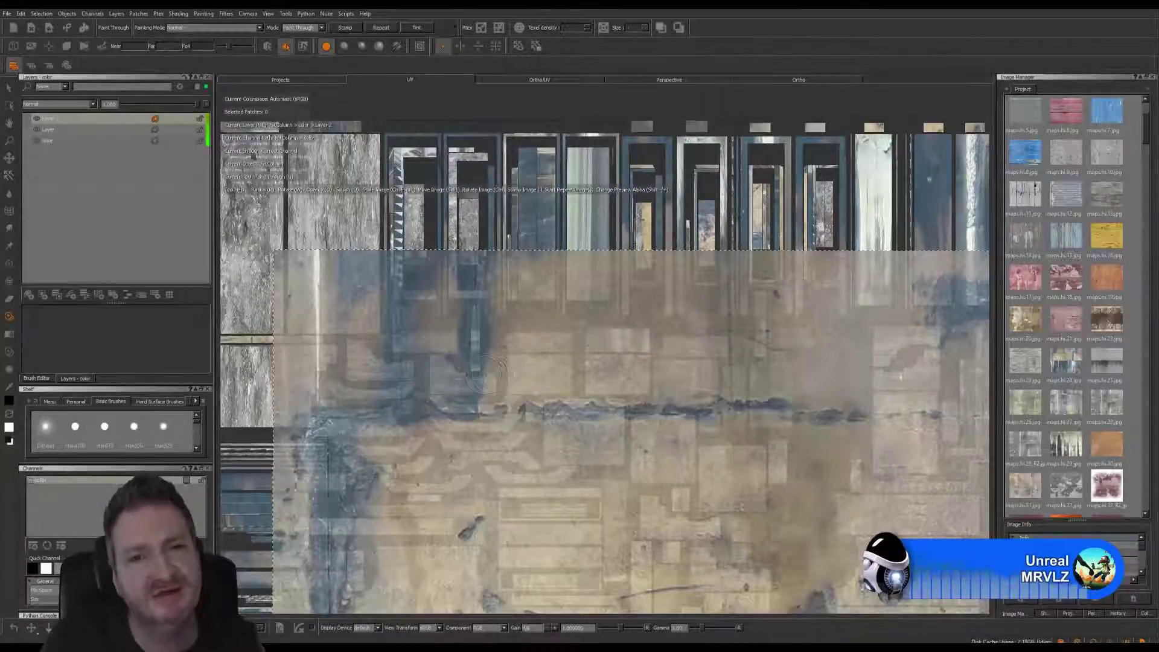
{"action": "left_click", "coordinate": [484, 375]}
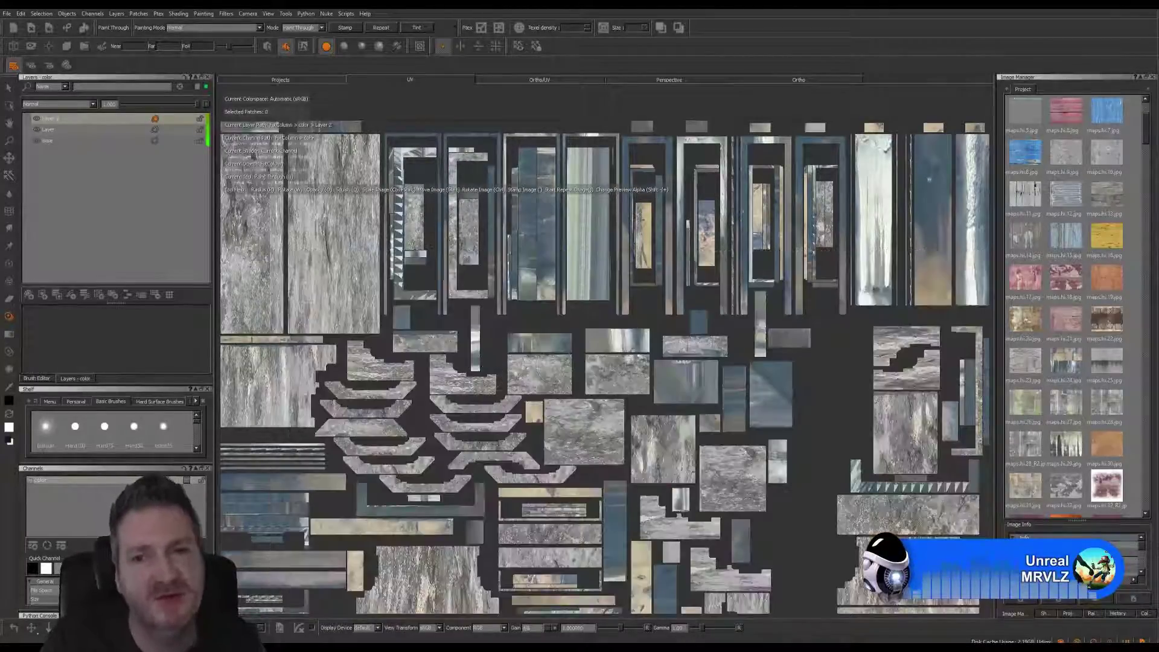
Compare the tall panel shells in the UV layout with the same surfaces in the Ortho view, using the image overlay.
{"action": "mouse_move", "coordinate": [701, 328]}
{"action": "middle_mouse_down", "text": "alt"}
{"action": "mouse_move", "coordinate": [647, 358]}
{"action": "mouse_move", "coordinate": [550, 375]}
{"action": "middle_mouse_up", "text": "alt"}
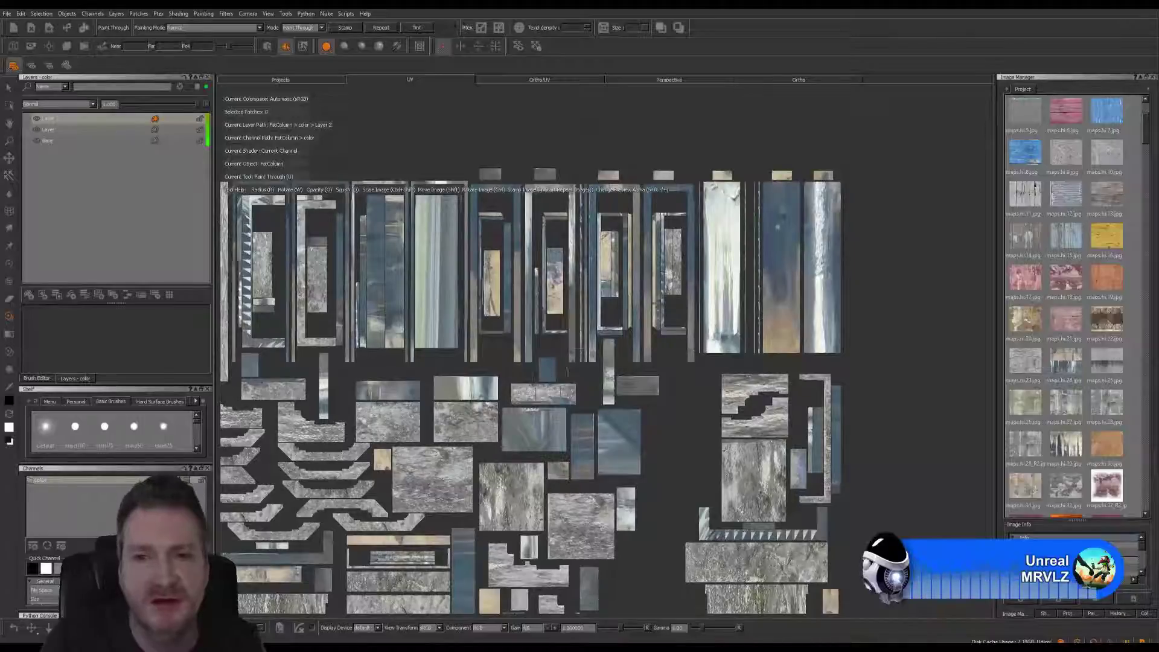
{"action": "scroll", "coordinate": [579, 330], "scroll_direction": "up", "scroll_amount": 3}
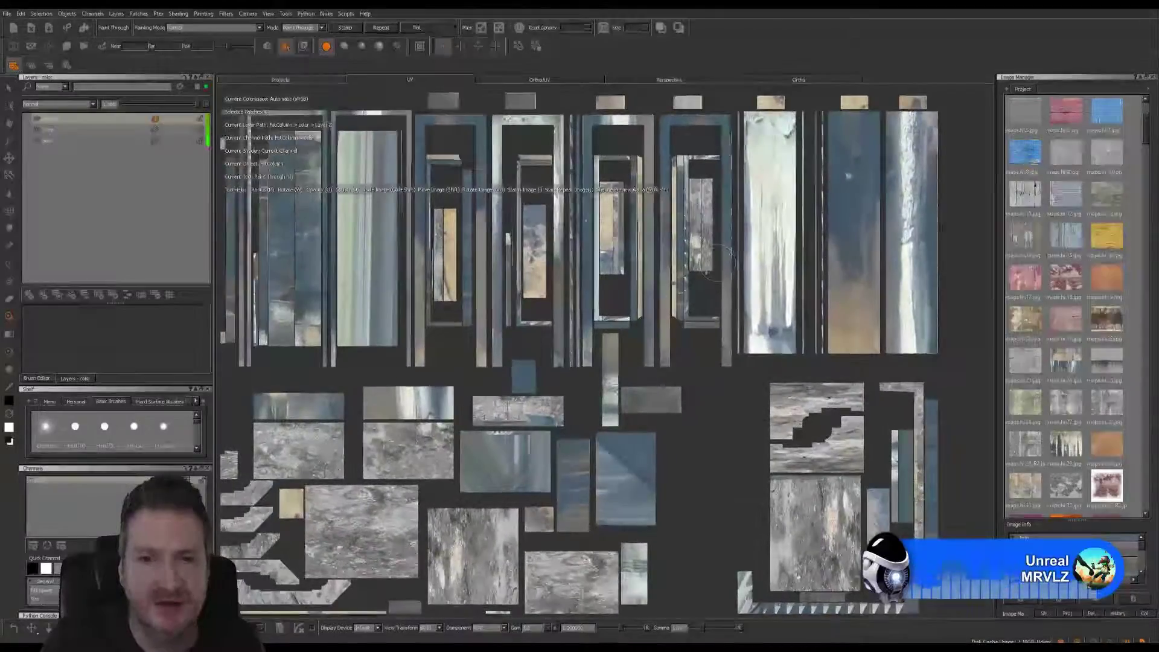
{"action": "scroll", "coordinate": [598, 340], "scroll_direction": "up", "scroll_amount": 5}
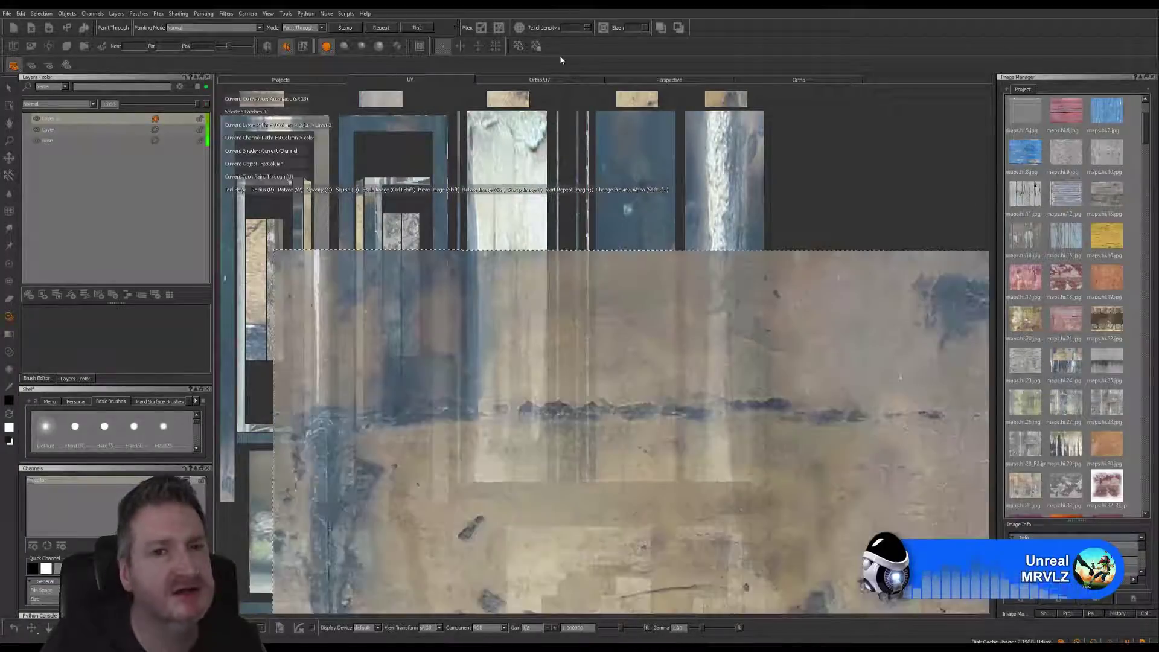
{"action": "left_click", "coordinate": [798, 80]}
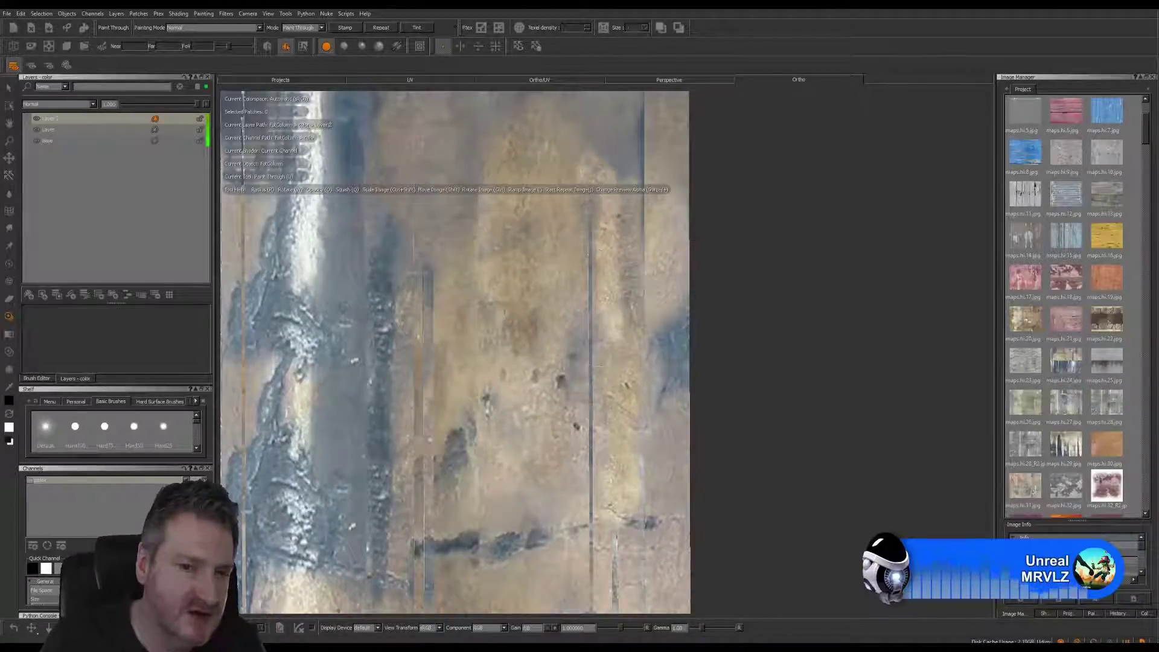
{"action": "mouse_move", "coordinate": [719, 346]}
{"action": "left_mouse_down", "text": "alt"}
{"action": "mouse_move", "coordinate": [778, 324]}
{"action": "mouse_move", "coordinate": [720, 328]}
{"action": "mouse_move", "coordinate": [732, 328]}
{"action": "left_mouse_up", "text": "alt"}
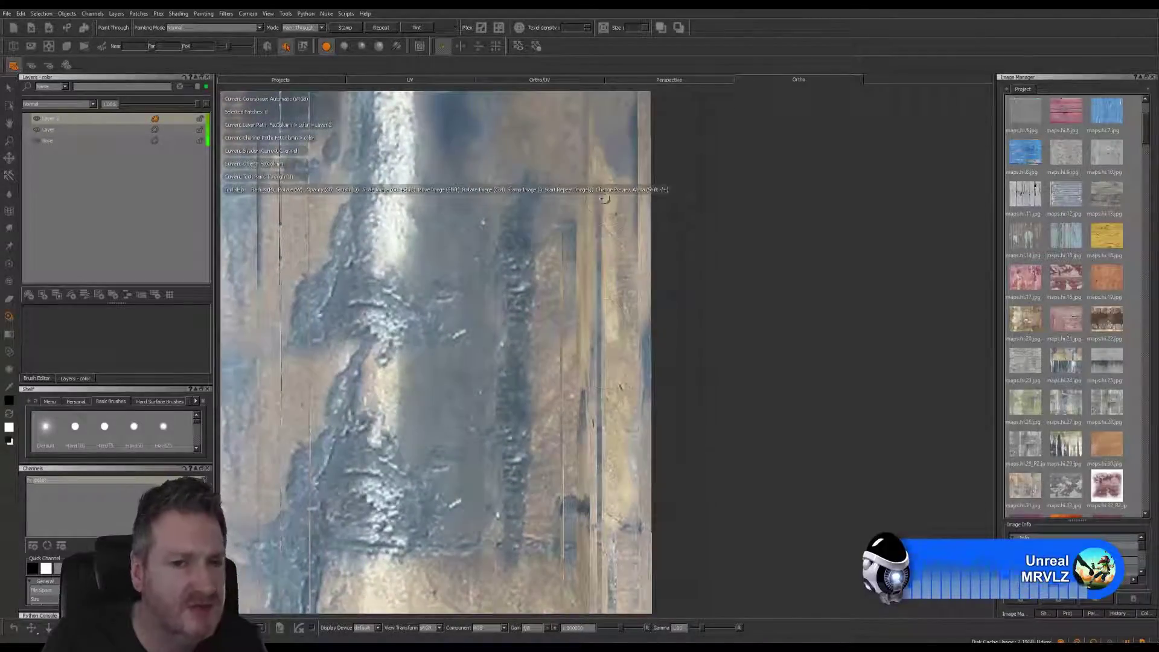
{"action": "left_click_drag", "start_coordinate": [742, 336], "coordinate": [676, 335], "text": "alt"}
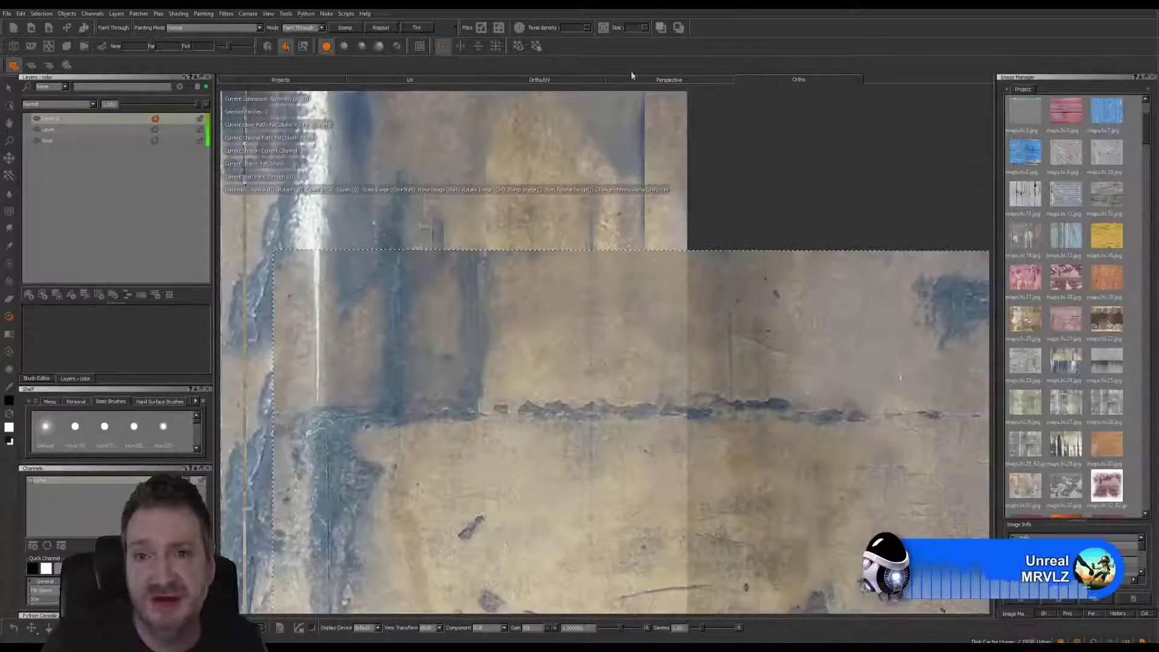
Return to the UV view and move the projected image's cracked beige area over the tall plank shells, toggling its preview.
{"action": "left_click", "coordinate": [432, 83]}
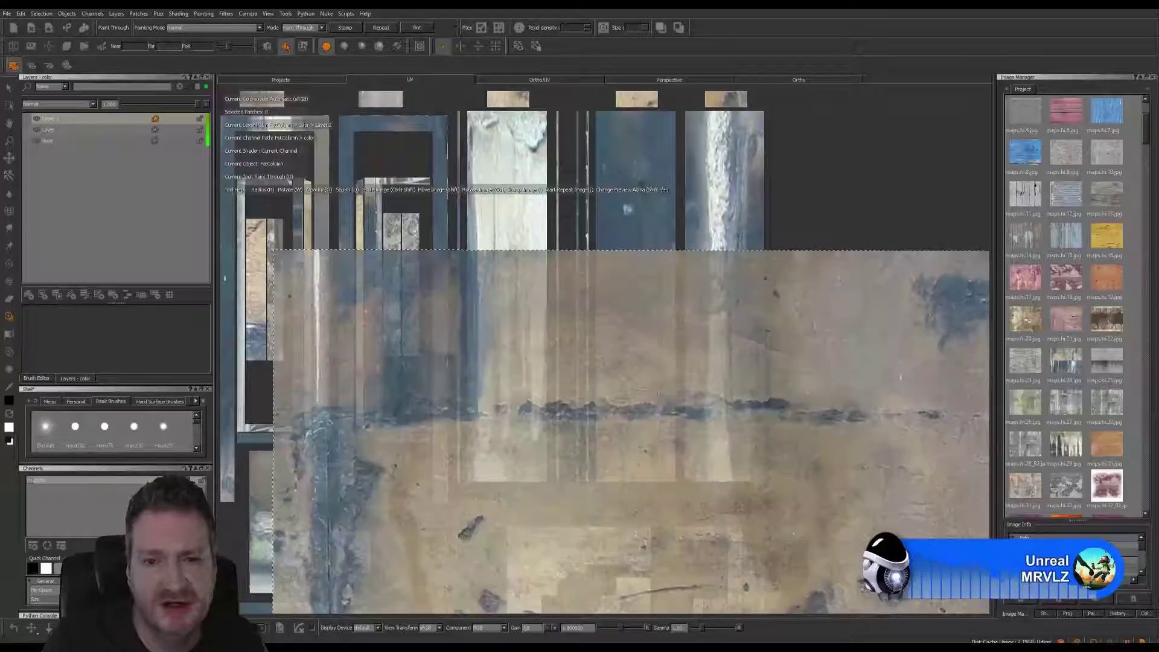
{"action": "mouse_move", "coordinate": [632, 411]}
{"action": "left_mouse_down", "text": "shift"}
{"action": "mouse_move", "coordinate": [606, 398]}
{"action": "mouse_move", "coordinate": [531, 410]}
{"action": "mouse_move", "coordinate": [501, 427]}
{"action": "mouse_move", "coordinate": [460, 485]}
{"action": "mouse_move", "coordinate": [464, 271]}
{"action": "left_mouse_up", "text": "shift"}
{"action": "left_click_drag", "start_coordinate": [465, 262], "coordinate": [466, 252], "text": "shift"}
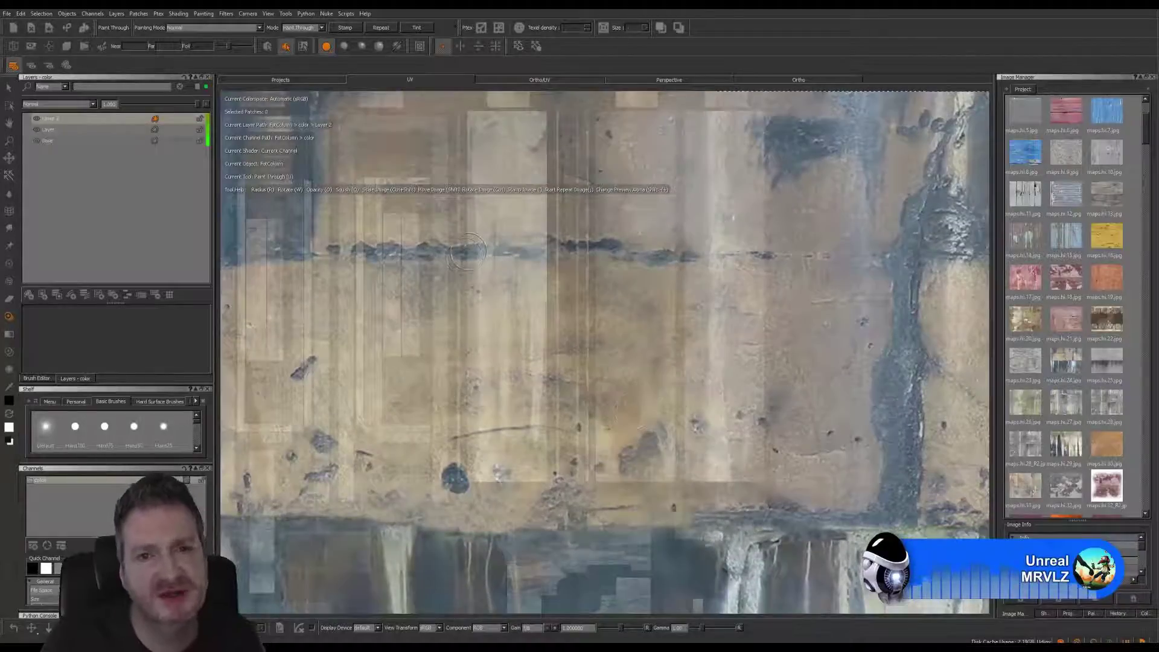
{"action": "key", "text": "Escape"}
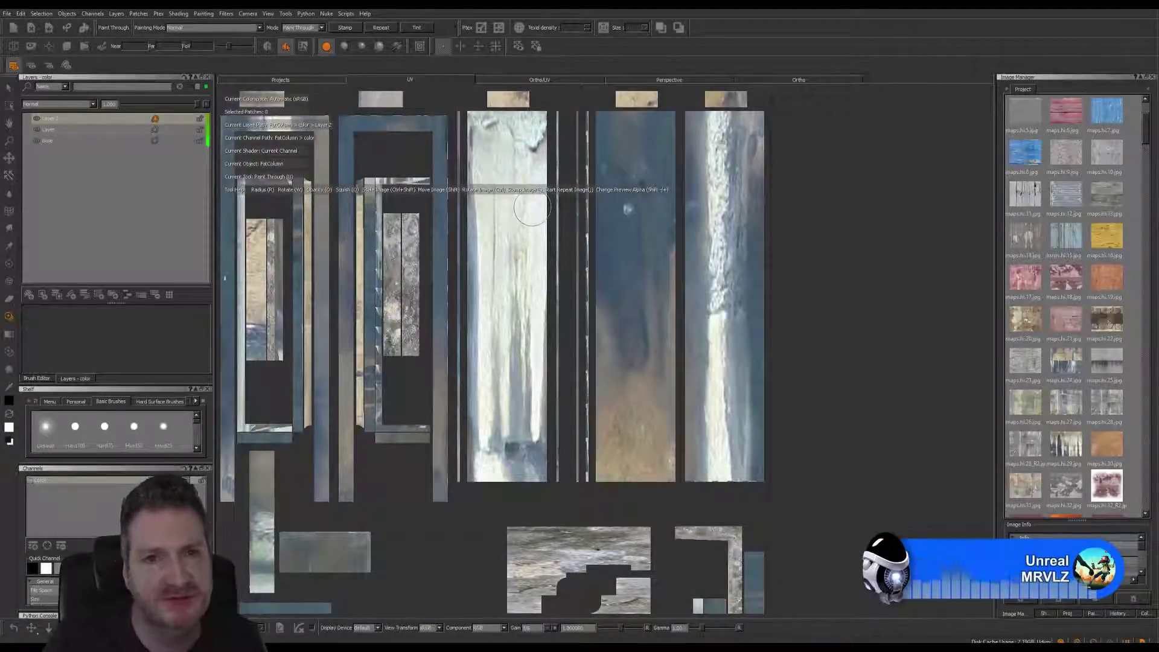
{"action": "key", "text": "u"}
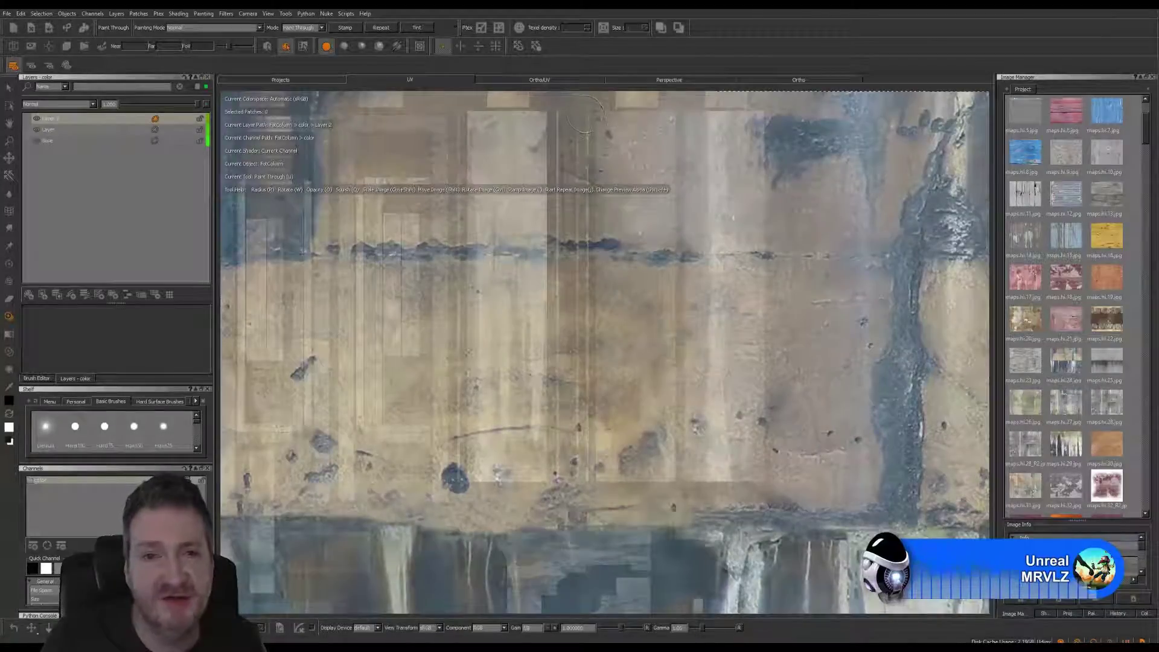
{"action": "key", "text": "Escape"}
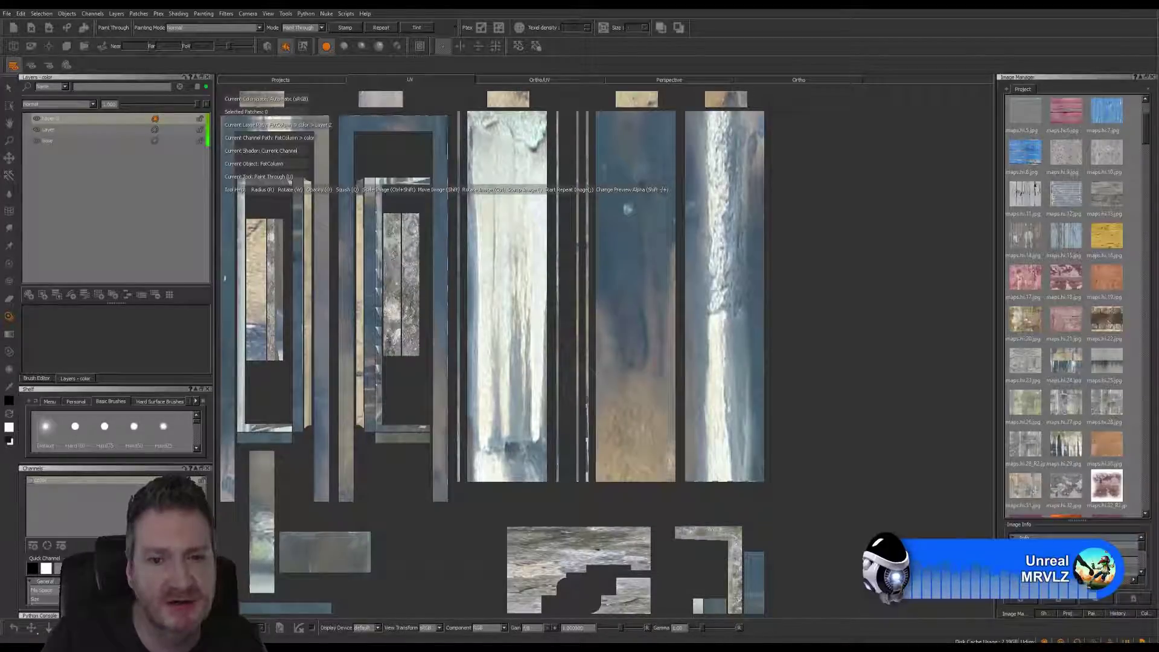
Center the framed panel shells and fine-tune the projected image's beige area over them, toggling the preview to compare.
{"action": "left_click", "coordinate": [582, 482]}
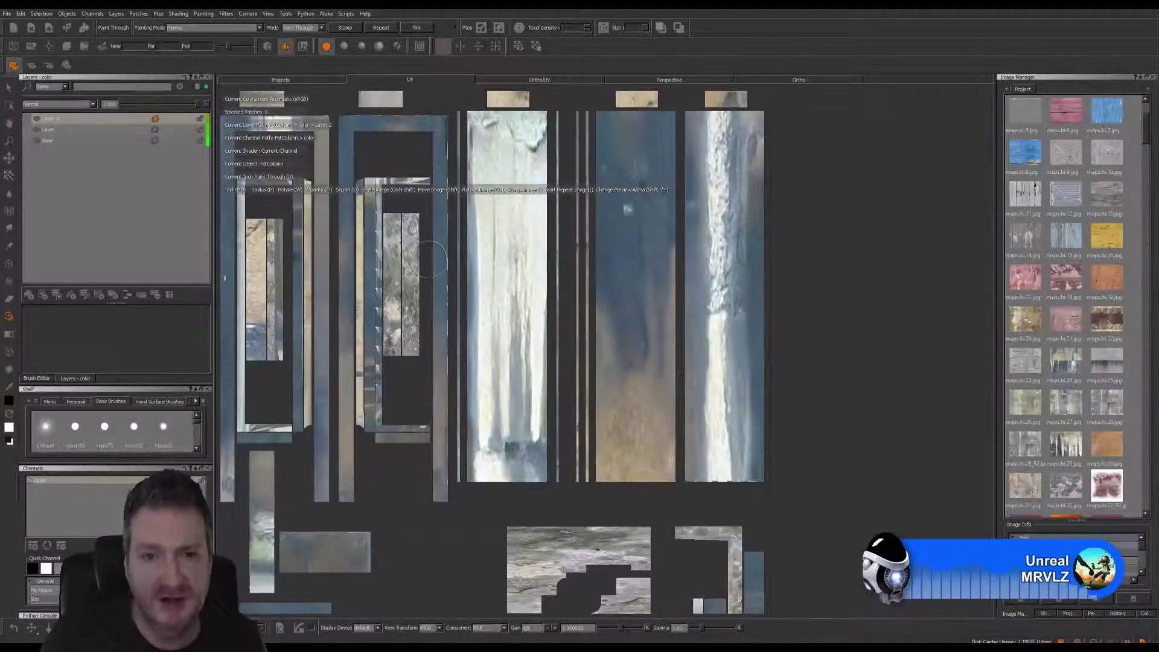
{"action": "middle_click_drag", "start_coordinate": [429, 259], "coordinate": [640, 257]}
{"action": "middle_click_drag", "start_coordinate": [397, 227], "coordinate": [517, 248]}
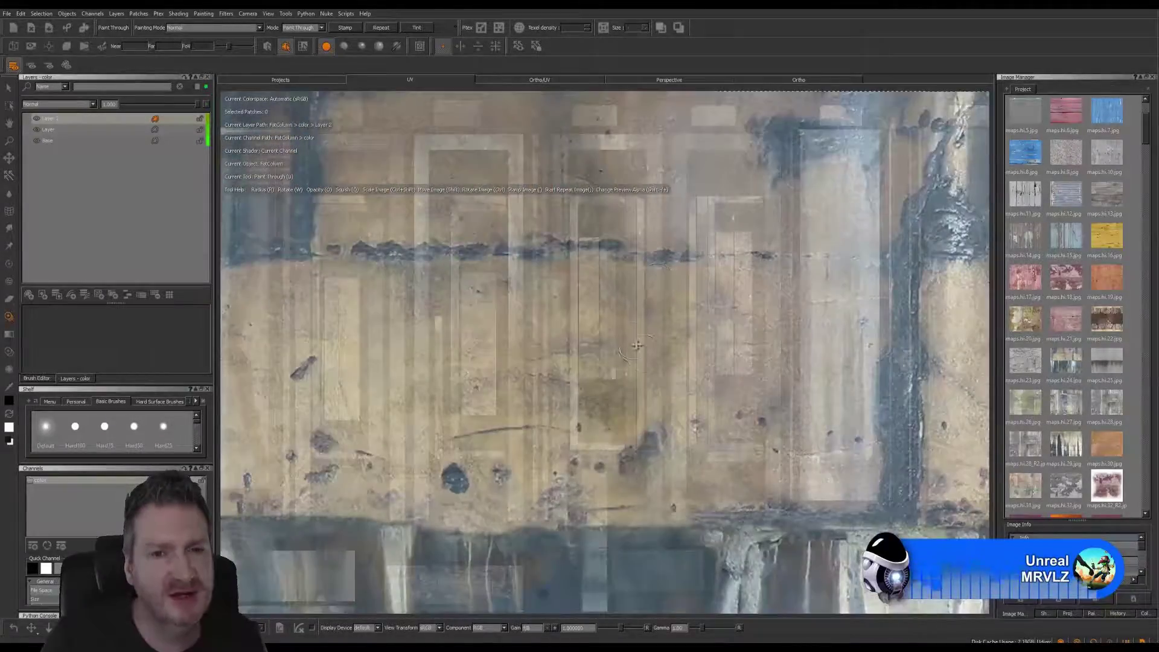
{"action": "mouse_move", "coordinate": [637, 345]}
{"action": "left_mouse_down", "text": "shift"}
{"action": "mouse_move", "coordinate": [634, 240]}
{"action": "mouse_move", "coordinate": [616, 336]}
{"action": "left_mouse_up", "text": "shift"}
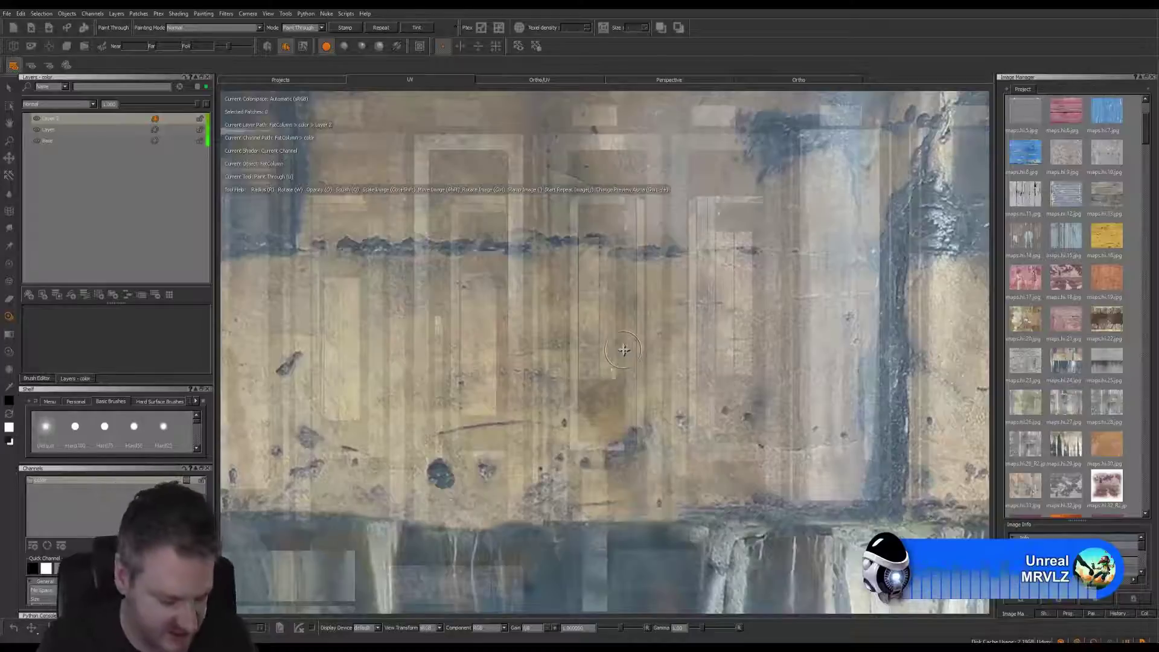
{"action": "key", "text": "shift+minus"}
{"action": "key", "text": "shift+plus"}
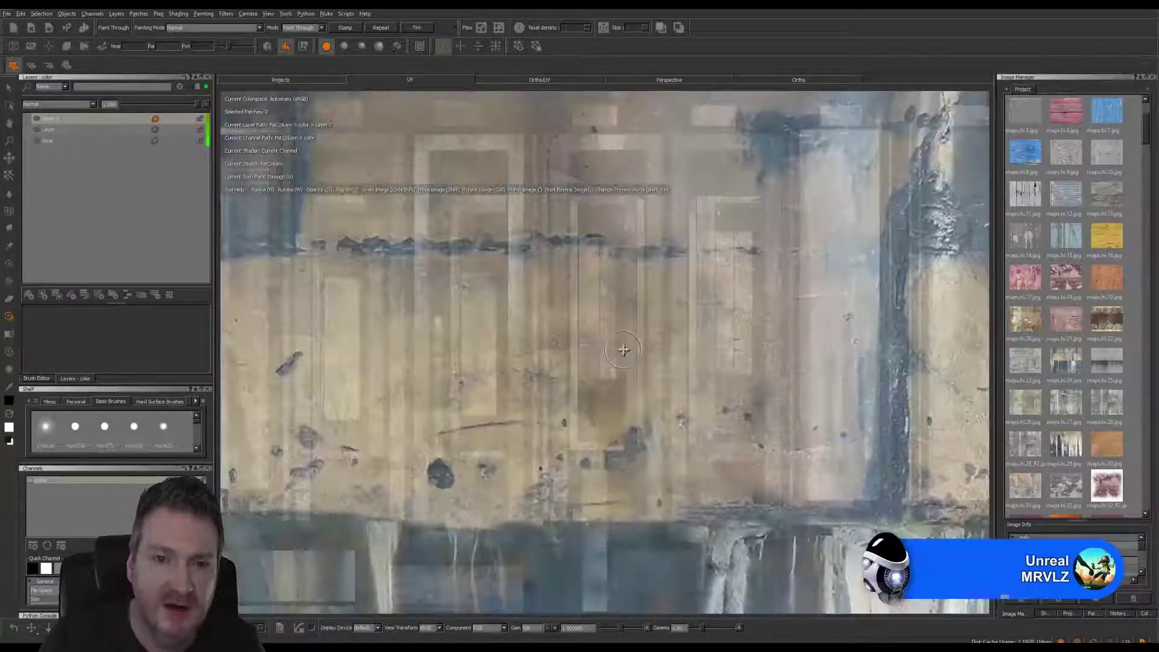
{"action": "left_click_drag", "start_coordinate": [620, 336], "coordinate": [624, 361], "text": "shift"}
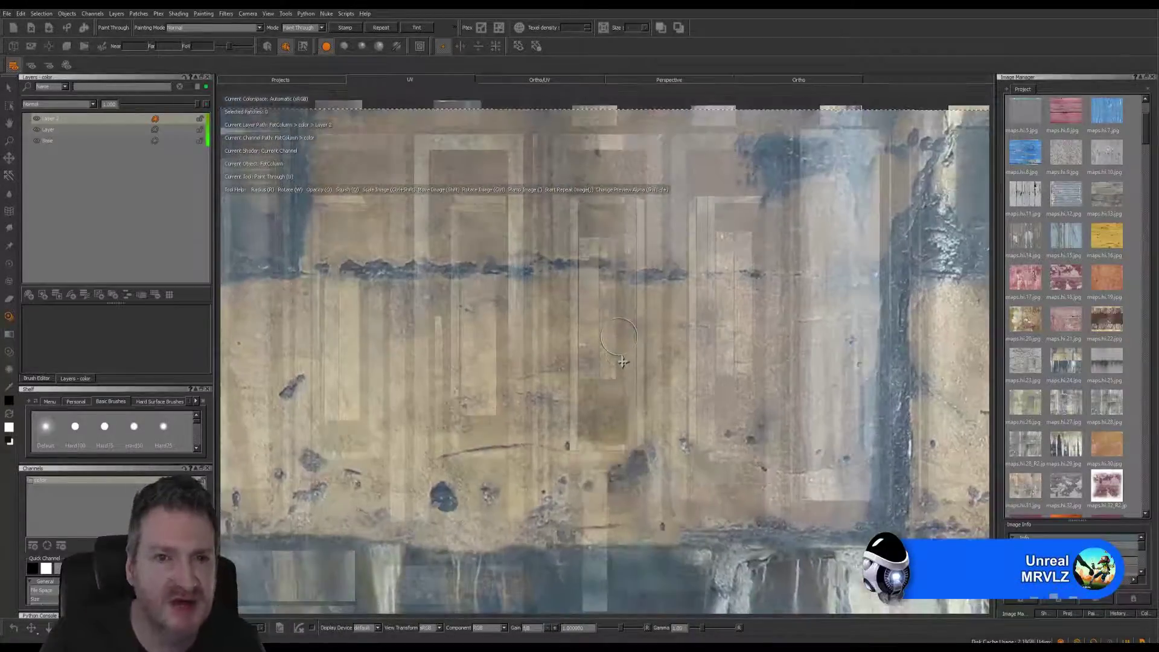
{"action": "key", "text": "Escape"}
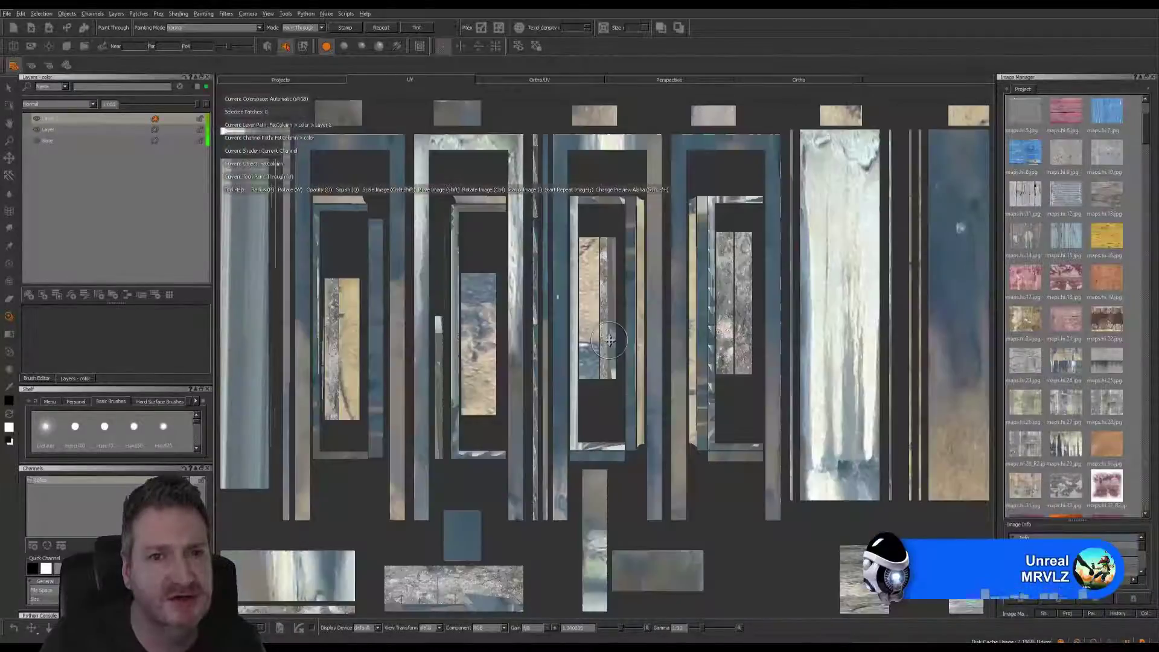
{"action": "key", "text": "shift+plus"}
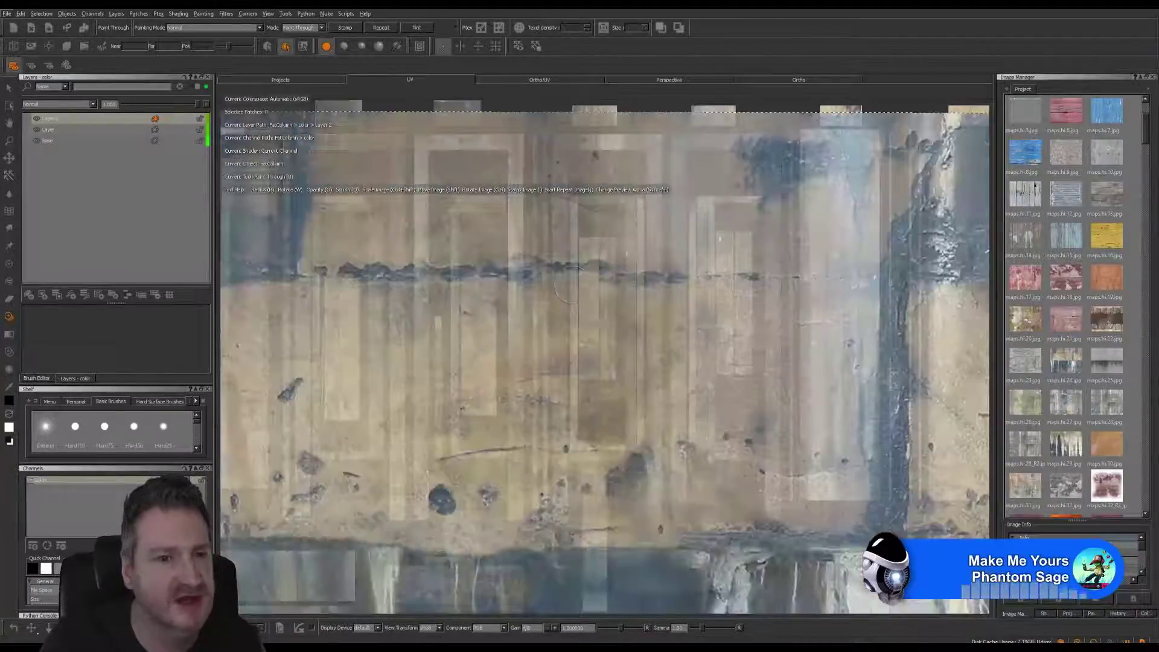
Move the projected image to its blue area with white drips over the framed panel shells and hide the preview.
{"action": "left_click_drag", "start_coordinate": [511, 332], "coordinate": [538, 136], "text": "shift"}
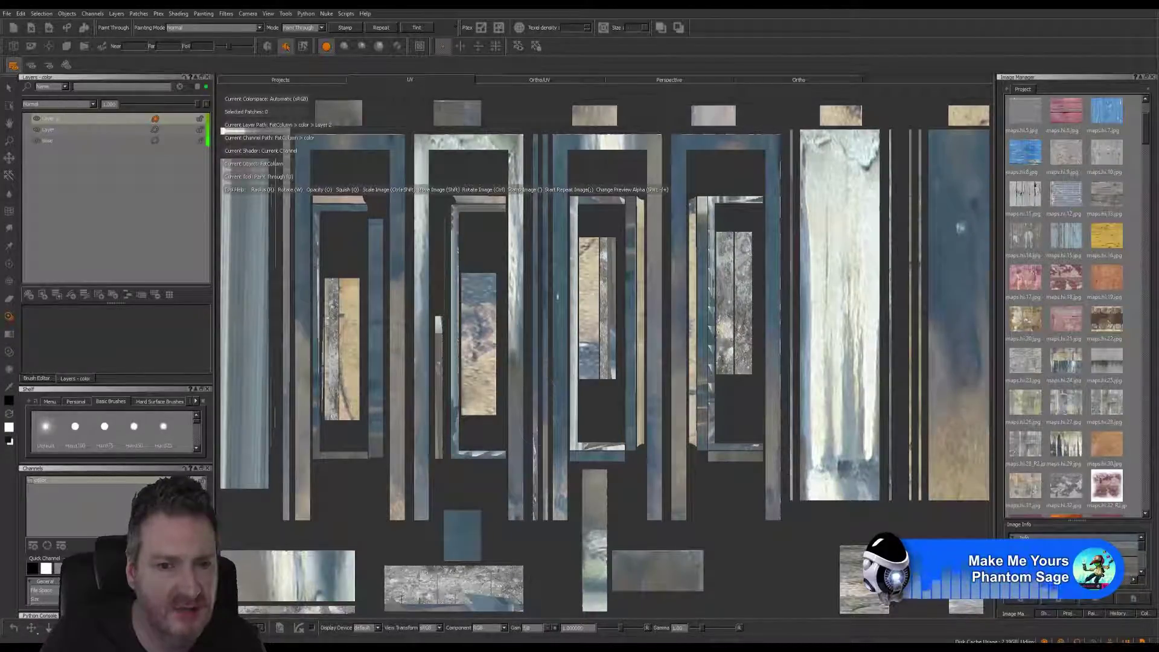
{"action": "key", "text": "apostrophe"}
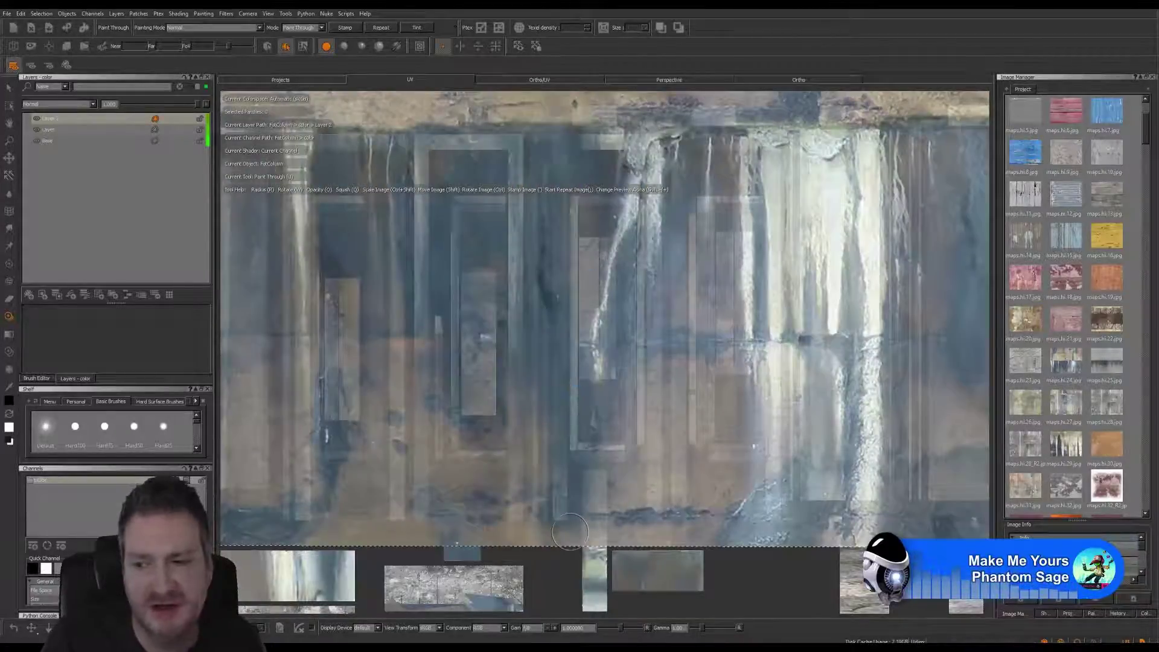
{"action": "key", "text": "apostrophe"}
{"action": "middle_click_drag", "start_coordinate": [535, 261], "coordinate": [595, 254]}
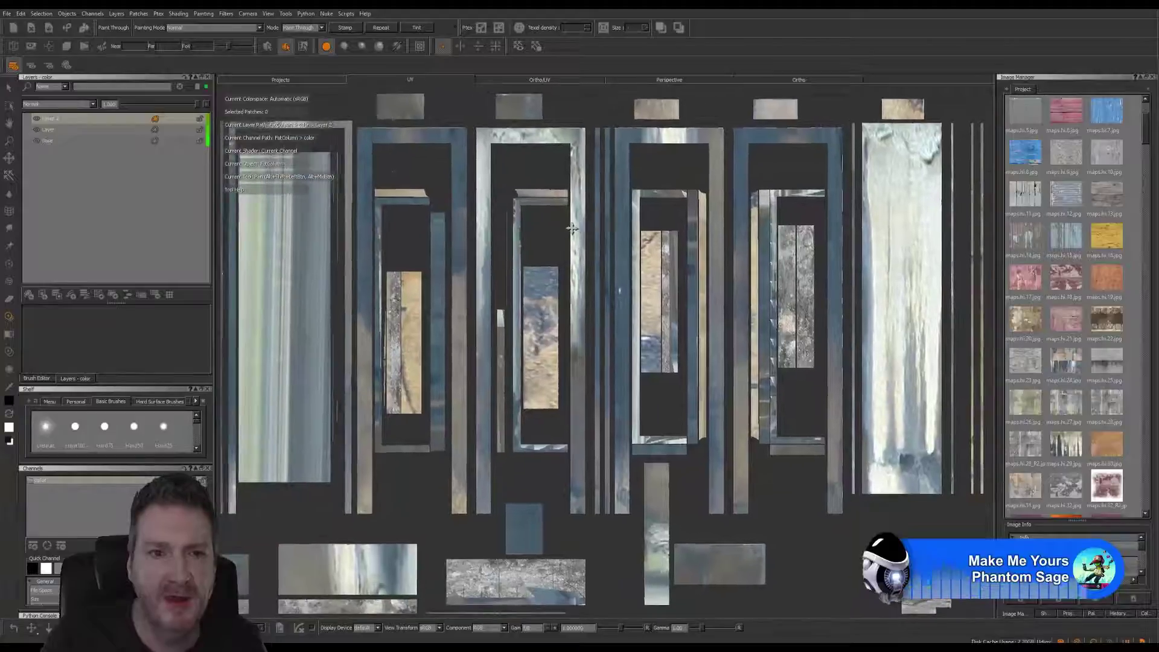
Survey the framed panel shells and the smaller grey and blue shells below them in the UV layout.
{"action": "scroll", "coordinate": [596, 254], "scroll_direction": "down", "scroll_amount": 5}
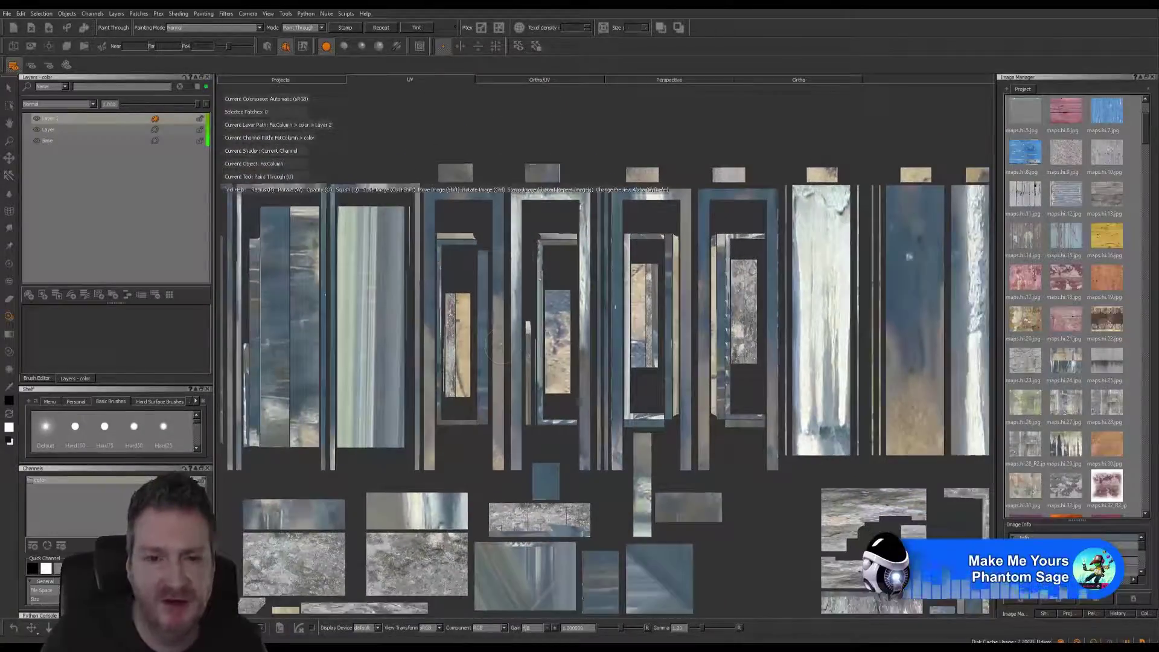
{"action": "middle_click_drag", "start_coordinate": [500, 345], "coordinate": [531, 267]}
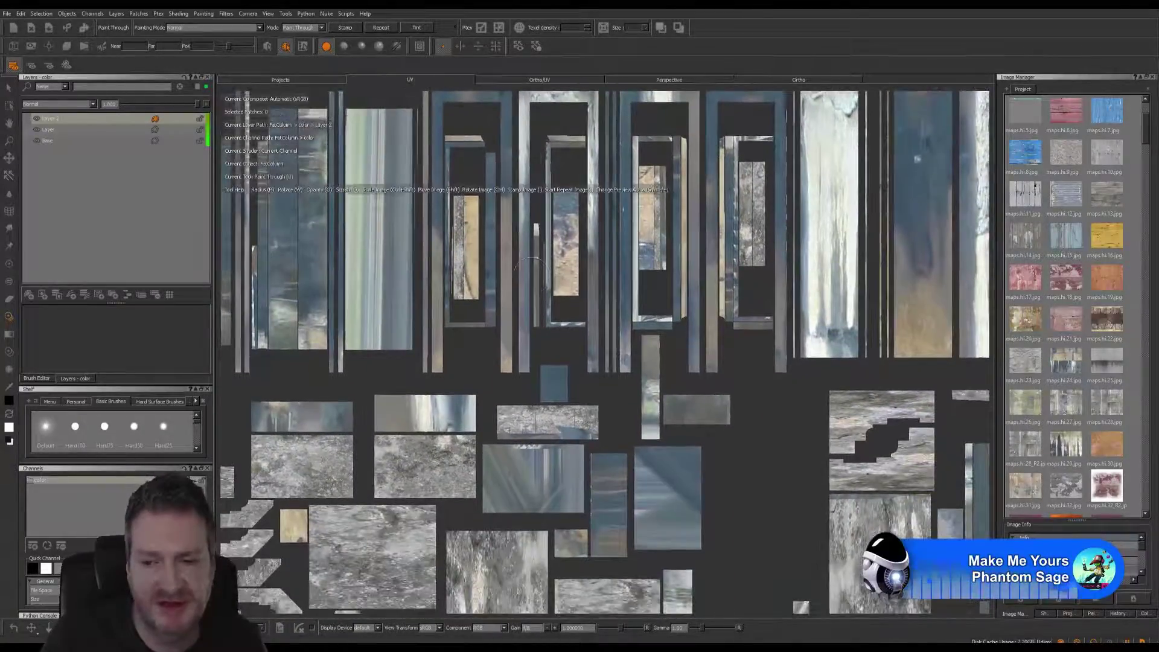
{"action": "right_click_drag", "start_coordinate": [558, 305], "coordinate": [528, 323], "text": "alt"}
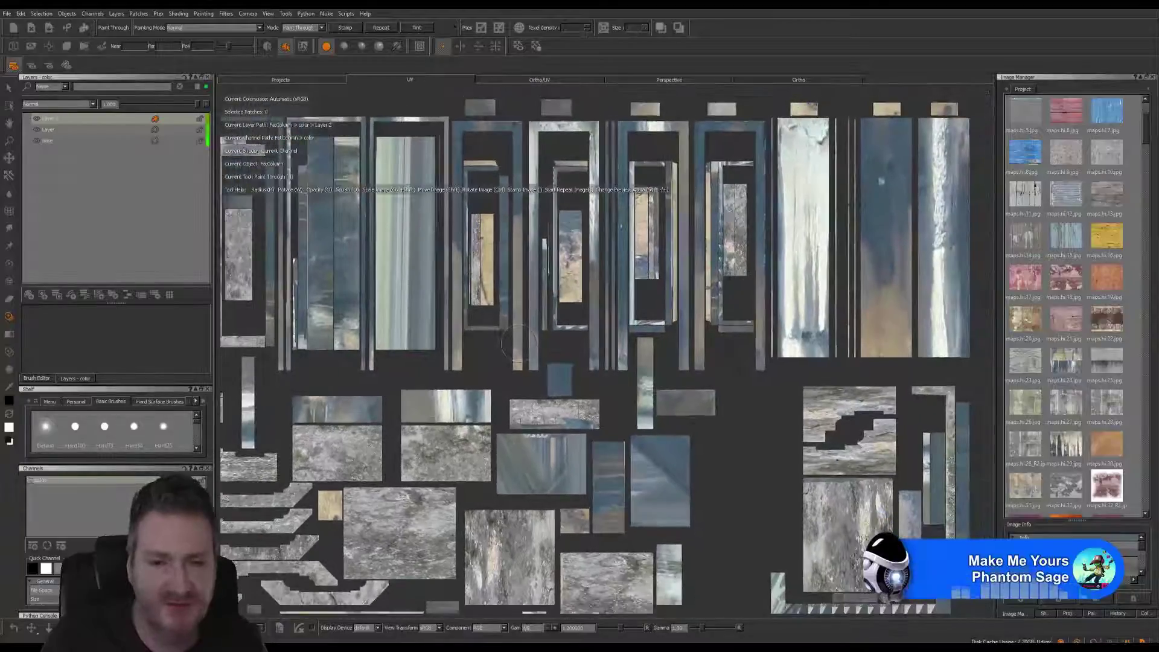
{"action": "middle_click_drag", "start_coordinate": [524, 328], "coordinate": [564, 167], "text": "alt"}
{"action": "middle_click_drag", "start_coordinate": [564, 215], "coordinate": [589, 414], "text": "alt"}
{"action": "middle_click_drag", "start_coordinate": [569, 355], "coordinate": [581, 317], "text": "alt"}
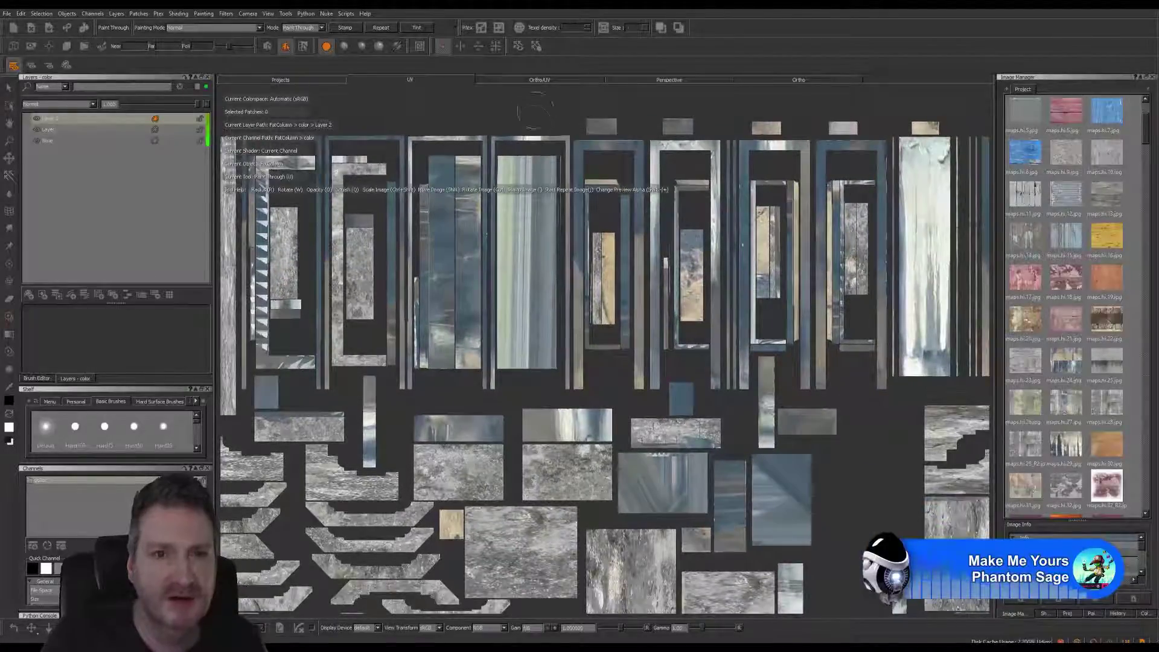
Compare the tall plank and panel shells in the UV layout with the projected wall photo in the Ortho view.
{"action": "left_click", "coordinate": [824, 79]}
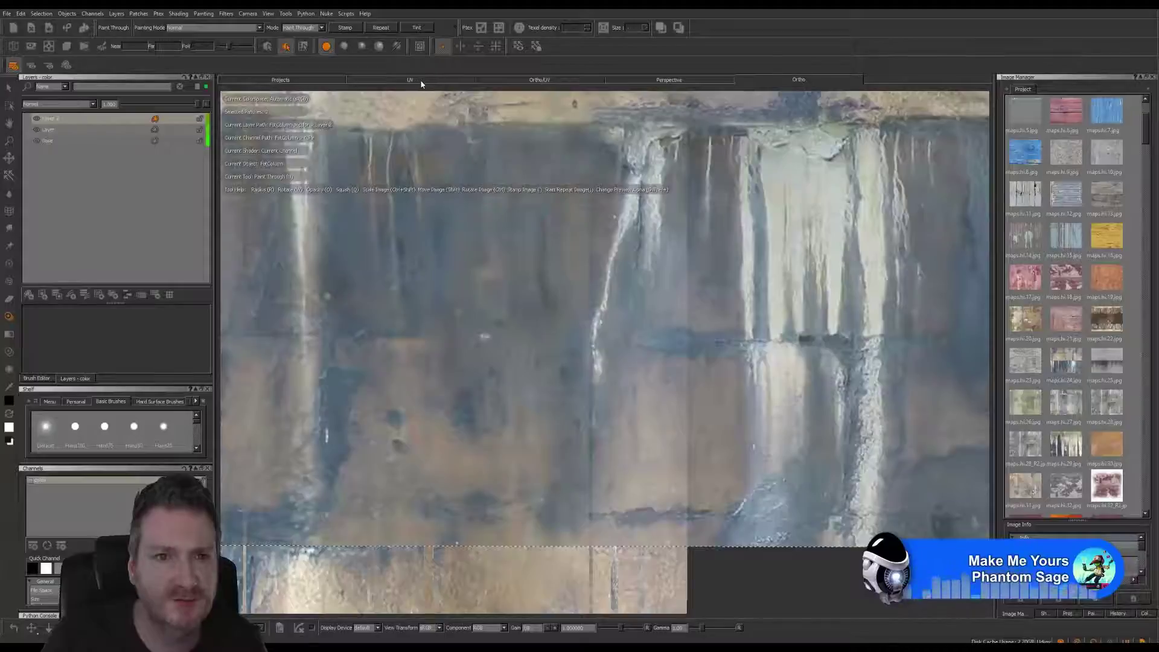
{"action": "left_click", "coordinate": [422, 82]}
{"action": "mouse_move", "coordinate": [668, 242]}
{"action": "middle_mouse_down", "text": "alt"}
{"action": "mouse_move", "coordinate": [602, 206]}
{"action": "mouse_move", "coordinate": [540, 201]}
{"action": "middle_mouse_up", "text": "alt"}
{"action": "middle_click_drag", "start_coordinate": [691, 287], "coordinate": [541, 328], "text": "alt"}
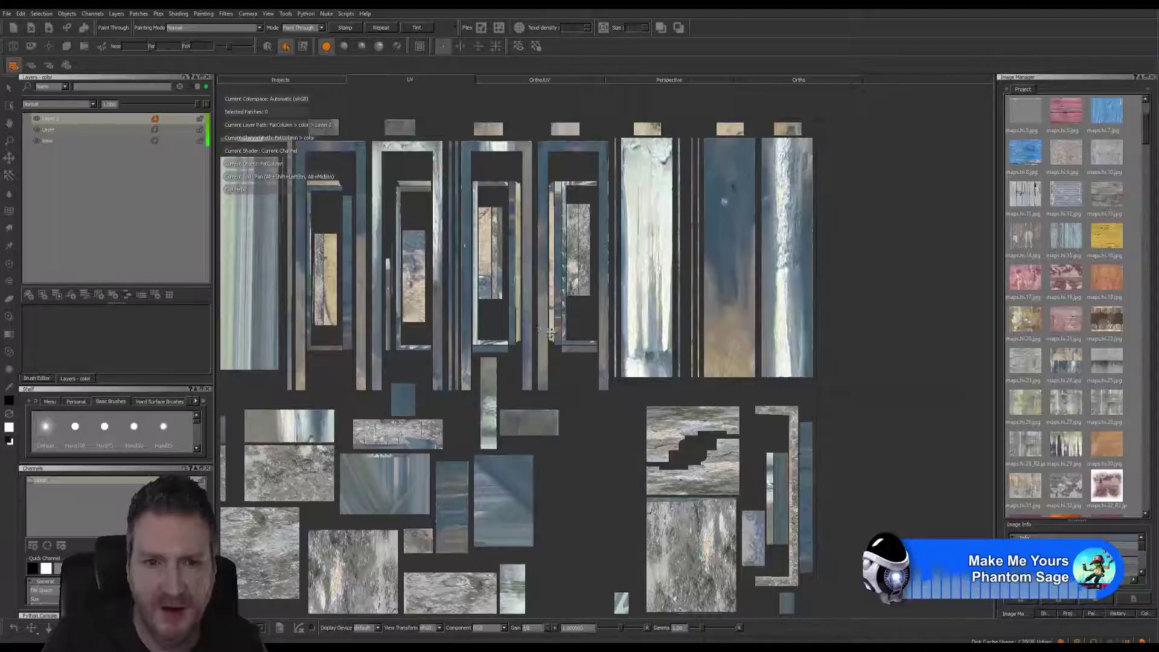
{"action": "middle_click_drag", "start_coordinate": [551, 333], "coordinate": [587, 339], "text": "alt"}
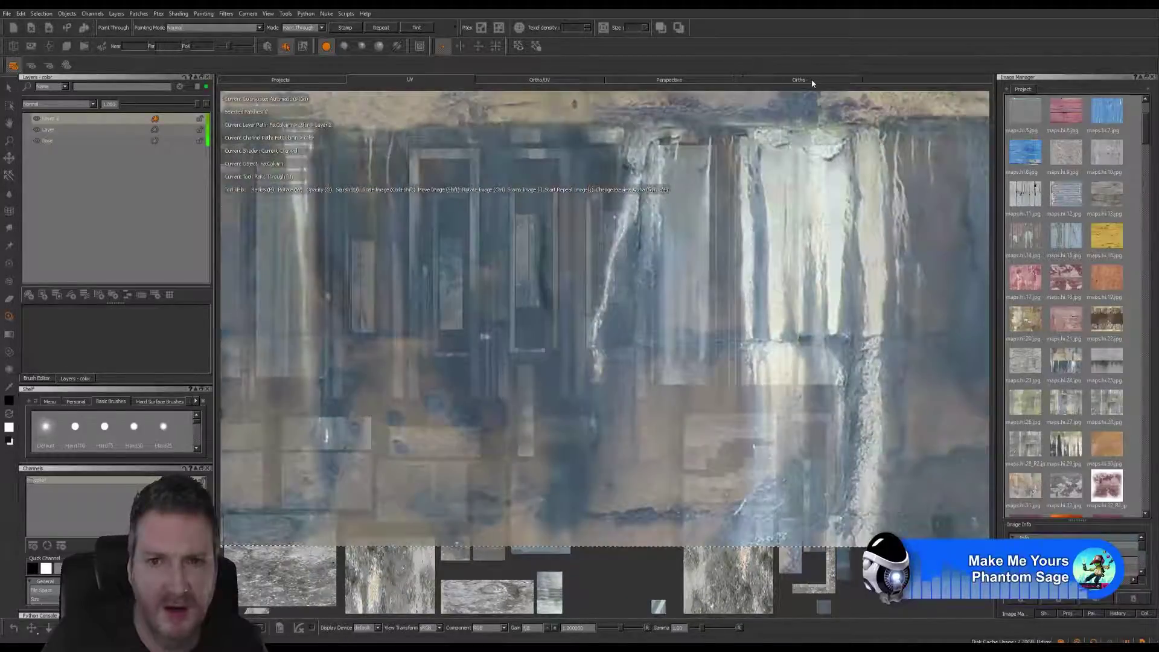
{"action": "left_click", "coordinate": [812, 81]}
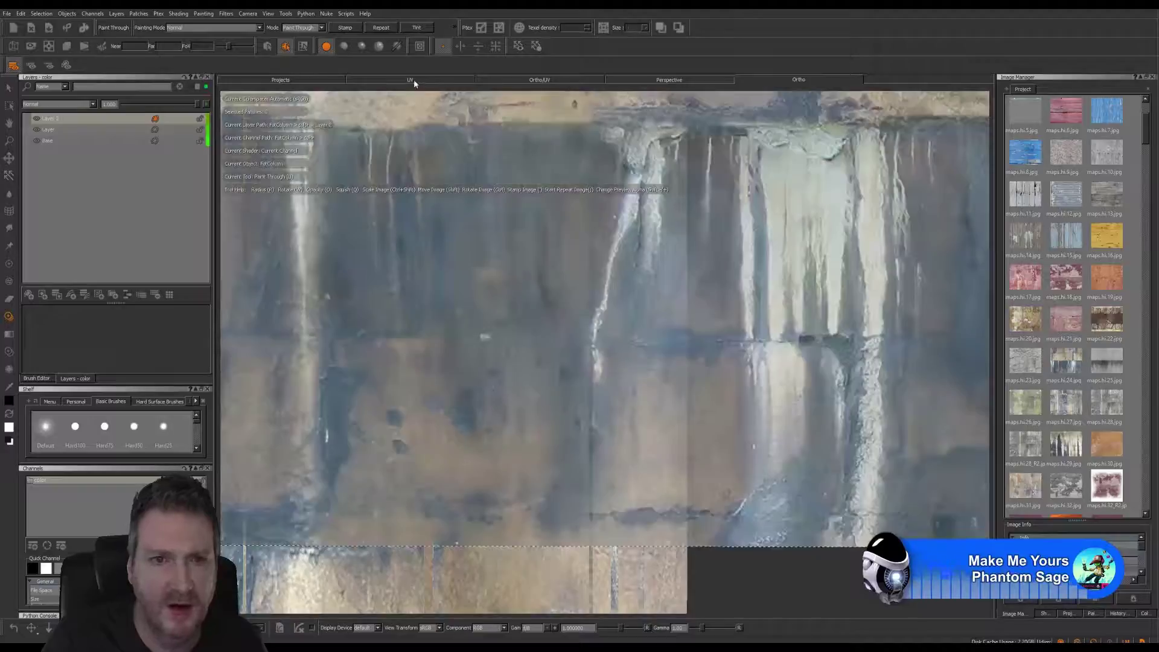
{"action": "left_click", "coordinate": [414, 84]}
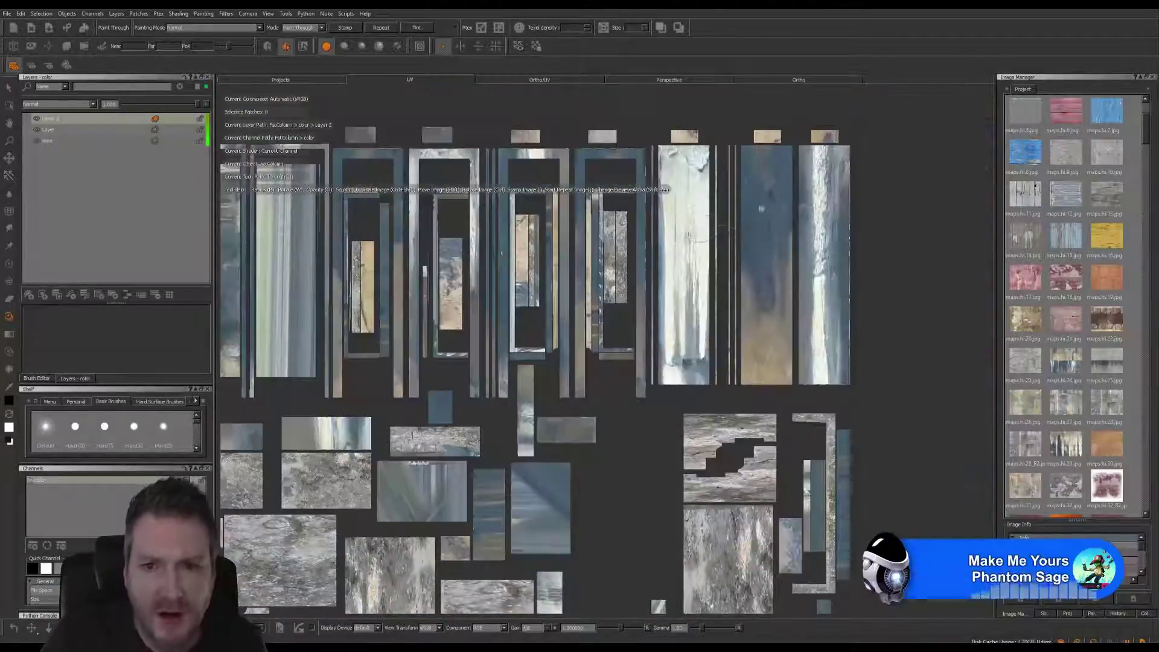
{"action": "right_click_drag", "start_coordinate": [742, 211], "coordinate": [766, 209], "text": "alt"}
{"action": "middle_click_drag", "start_coordinate": [766, 210], "coordinate": [613, 307], "text": "alt"}
{"action": "mouse_move", "coordinate": [614, 308]}
{"action": "right_mouse_down", "text": "alt"}
{"action": "mouse_move", "coordinate": [652, 277]}
{"action": "mouse_move", "coordinate": [587, 292]}
{"action": "right_mouse_up", "text": "alt"}
{"action": "middle_click_drag", "start_coordinate": [546, 290], "coordinate": [622, 221], "text": "alt"}
Switch to the Ortho view, enable the Edge Mask in the projection settings, and return to the image library.
{"action": "left_click", "coordinate": [814, 83]}
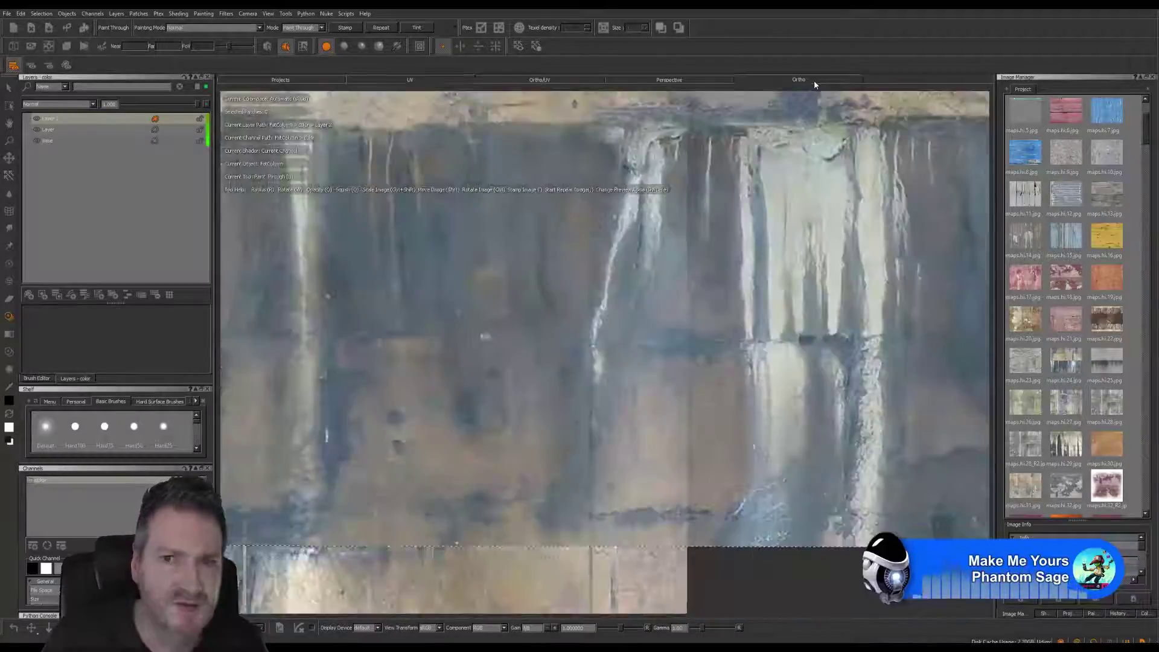
{"action": "left_click", "coordinate": [1068, 613]}
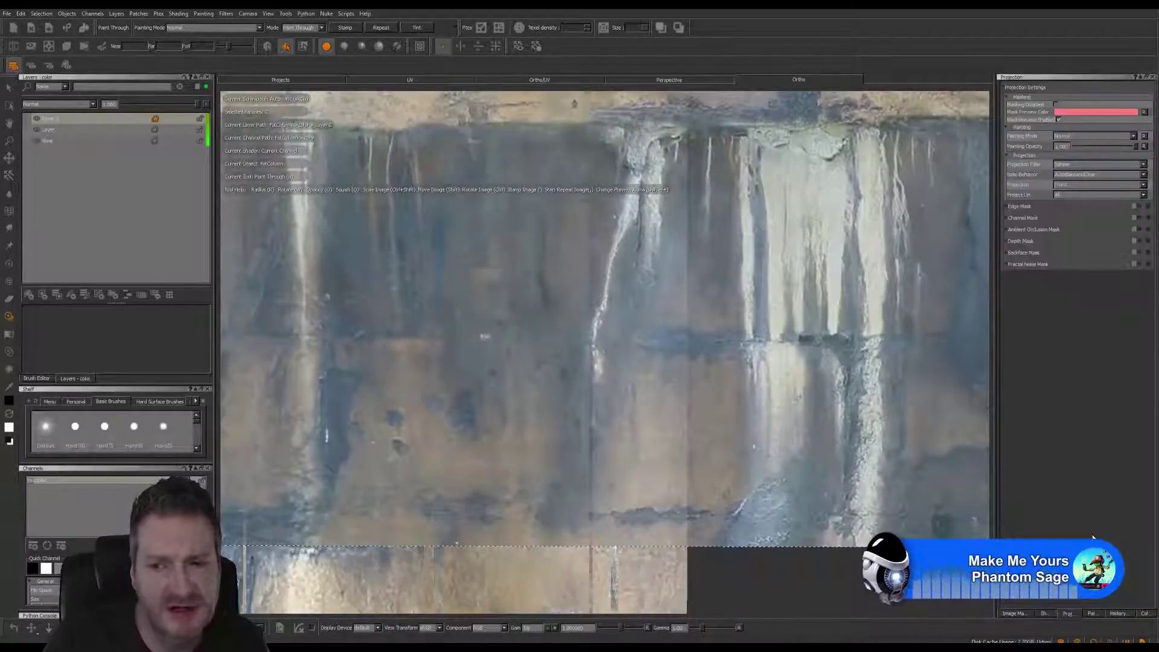
{"action": "left_click", "coordinate": [1135, 206]}
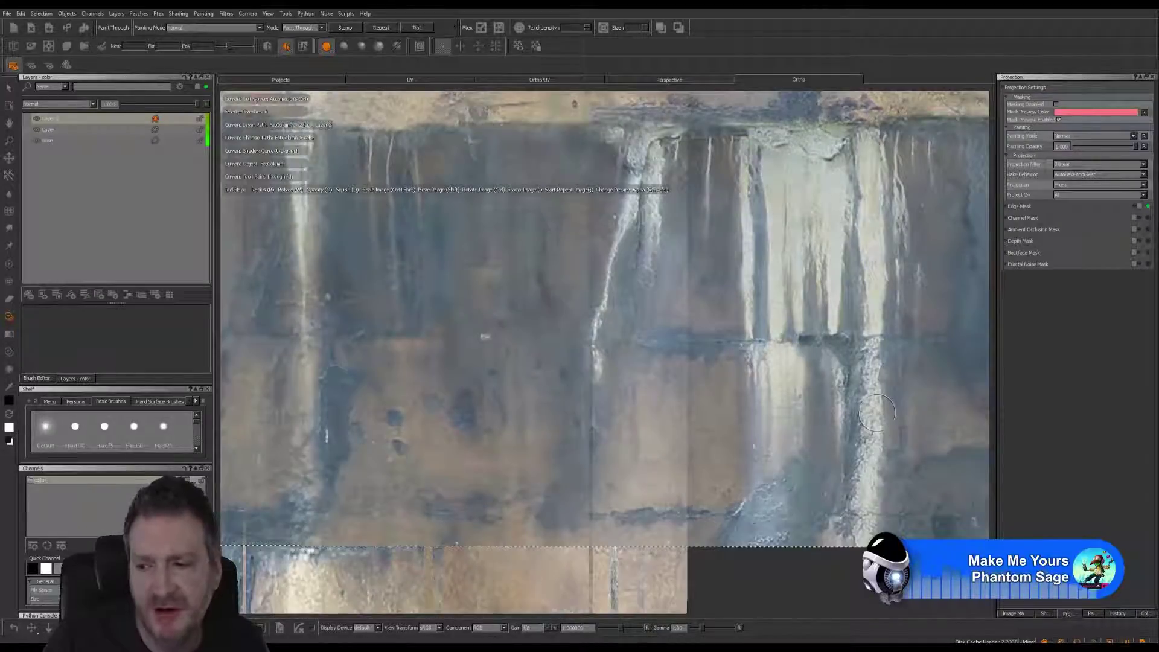
{"action": "left_click", "coordinate": [1014, 613]}
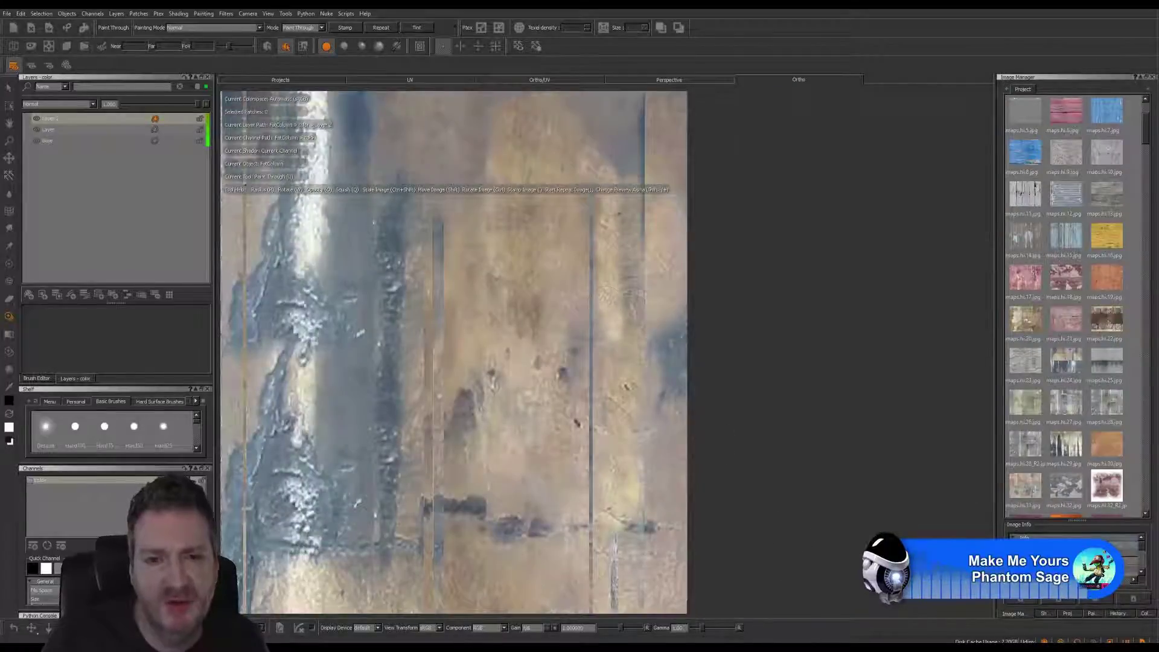
Angle the column's corner toward the camera, shift the projected photo across it, and paint over the vertical seam using the edge mask.
{"action": "mouse_move", "coordinate": [718, 310]}
{"action": "left_mouse_down", "text": "alt"}
{"action": "mouse_move", "coordinate": [678, 310]}
{"action": "mouse_move", "coordinate": [776, 311]}
{"action": "mouse_move", "coordinate": [726, 311]}
{"action": "left_mouse_up", "text": "alt"}
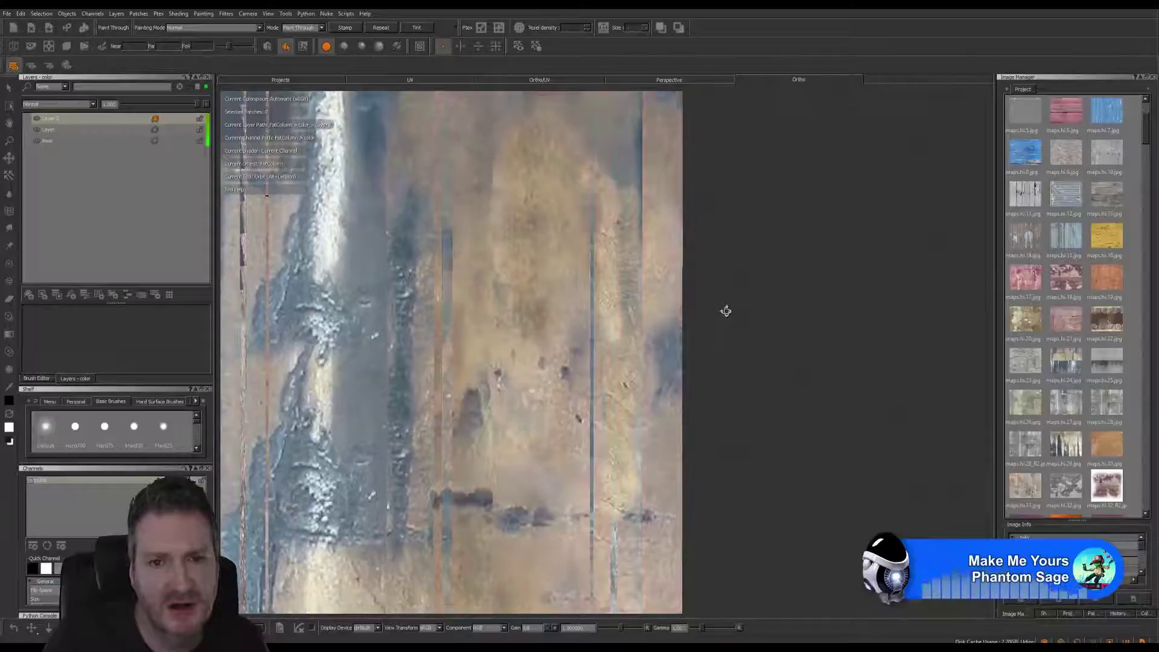
{"action": "mouse_move", "coordinate": [722, 313]}
{"action": "middle_mouse_down", "text": "alt"}
{"action": "mouse_move", "coordinate": [787, 318]}
{"action": "mouse_move", "coordinate": [767, 329]}
{"action": "mouse_move", "coordinate": [811, 393]}
{"action": "middle_mouse_up", "text": "alt"}
{"action": "mouse_move", "coordinate": [819, 326]}
{"action": "left_mouse_down", "text": "alt"}
{"action": "mouse_move", "coordinate": [853, 332]}
{"action": "mouse_move", "coordinate": [823, 329]}
{"action": "mouse_move", "coordinate": [818, 305]}
{"action": "mouse_move", "coordinate": [830, 303]}
{"action": "left_mouse_up", "text": "alt"}
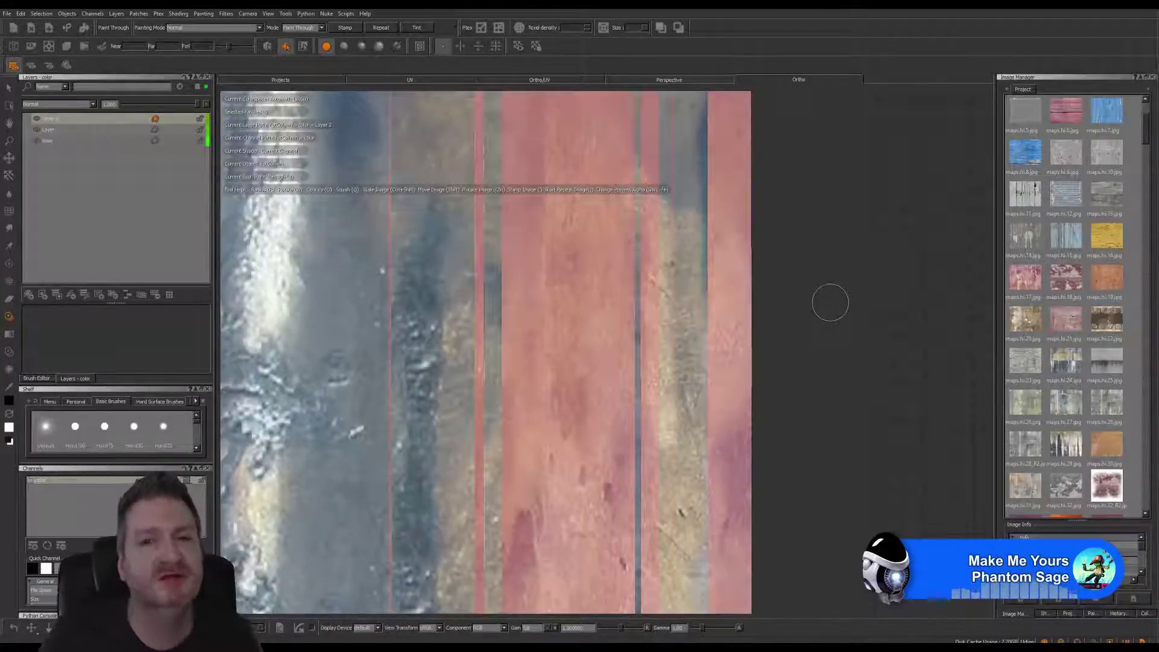
{"action": "left_click_drag", "start_coordinate": [825, 317], "coordinate": [844, 310], "text": "alt"}
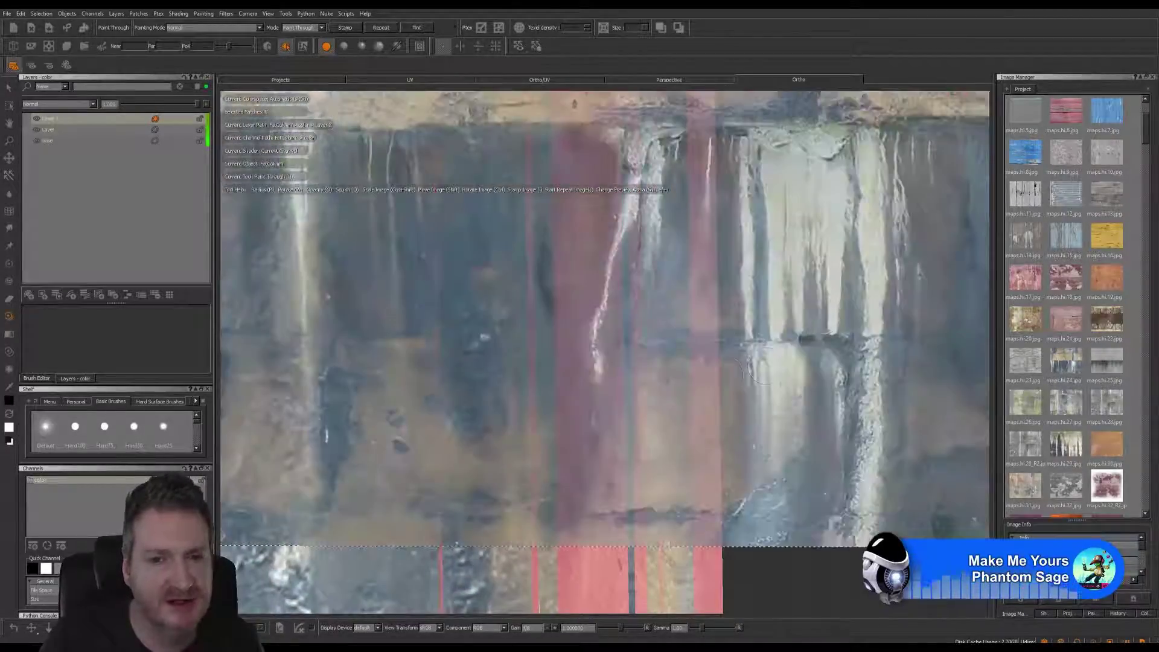
{"action": "mouse_move", "coordinate": [764, 374]}
{"action": "left_mouse_down", "text": "shift"}
{"action": "mouse_move", "coordinate": [668, 416]}
{"action": "mouse_move", "coordinate": [520, 423]}
{"action": "left_mouse_up", "text": "shift"}
{"action": "left_click_drag", "start_coordinate": [622, 414], "coordinate": [642, 395]}
Move the projected photo's cracked beige area over the column's masked corner and paint it along the vertical seam.
{"action": "left_click_drag", "start_coordinate": [830, 350], "coordinate": [839, 314], "text": "alt"}
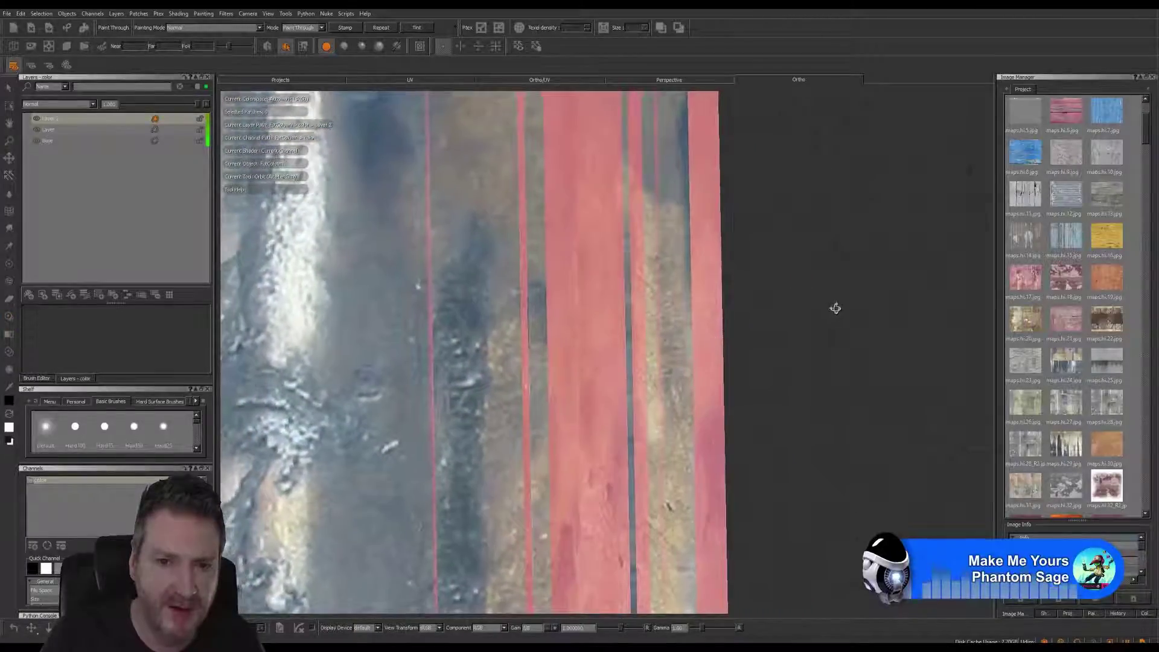
{"action": "key", "text": "t"}
{"action": "left_click_drag", "start_coordinate": [626, 345], "coordinate": [626, 631], "text": "shift"}
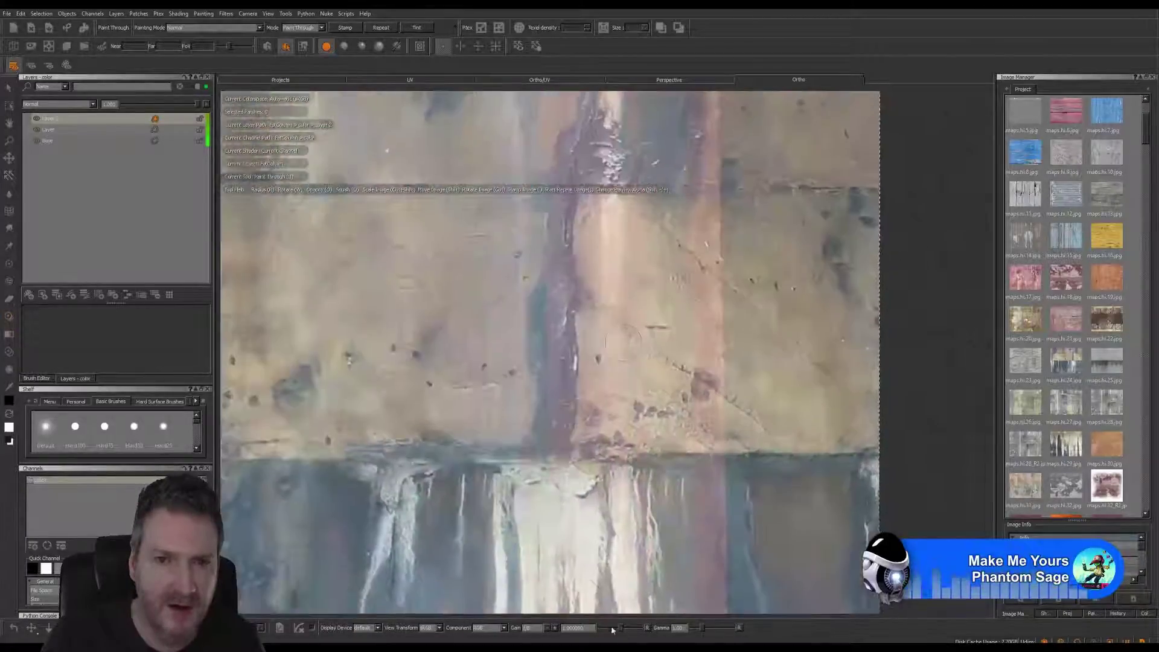
{"action": "mouse_move", "coordinate": [468, 291]}
{"action": "left_mouse_down", "text": "shift"}
{"action": "mouse_move", "coordinate": [626, 408]}
{"action": "mouse_move", "coordinate": [665, 374]}
{"action": "mouse_move", "coordinate": [671, 293]}
{"action": "left_mouse_up", "text": "shift"}
{"action": "left_click", "coordinate": [659, 323]}
{"action": "left_click", "coordinate": [644, 262]}
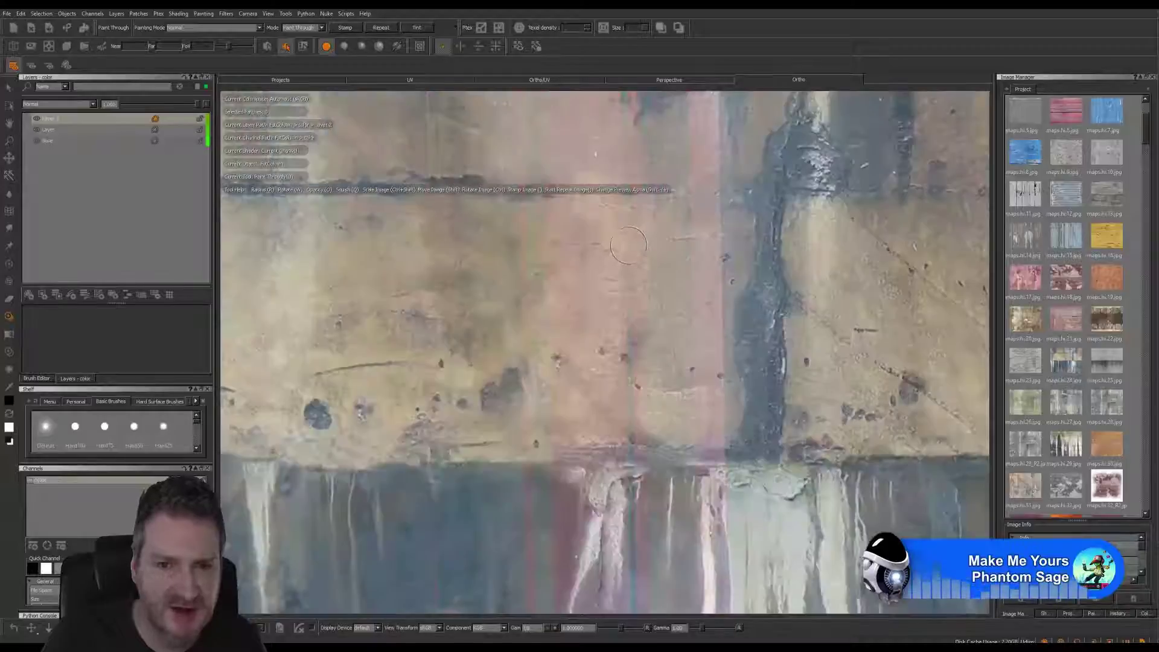
{"action": "left_click", "coordinate": [632, 225]}
{"action": "left_click_drag", "start_coordinate": [634, 225], "coordinate": [639, 270]}
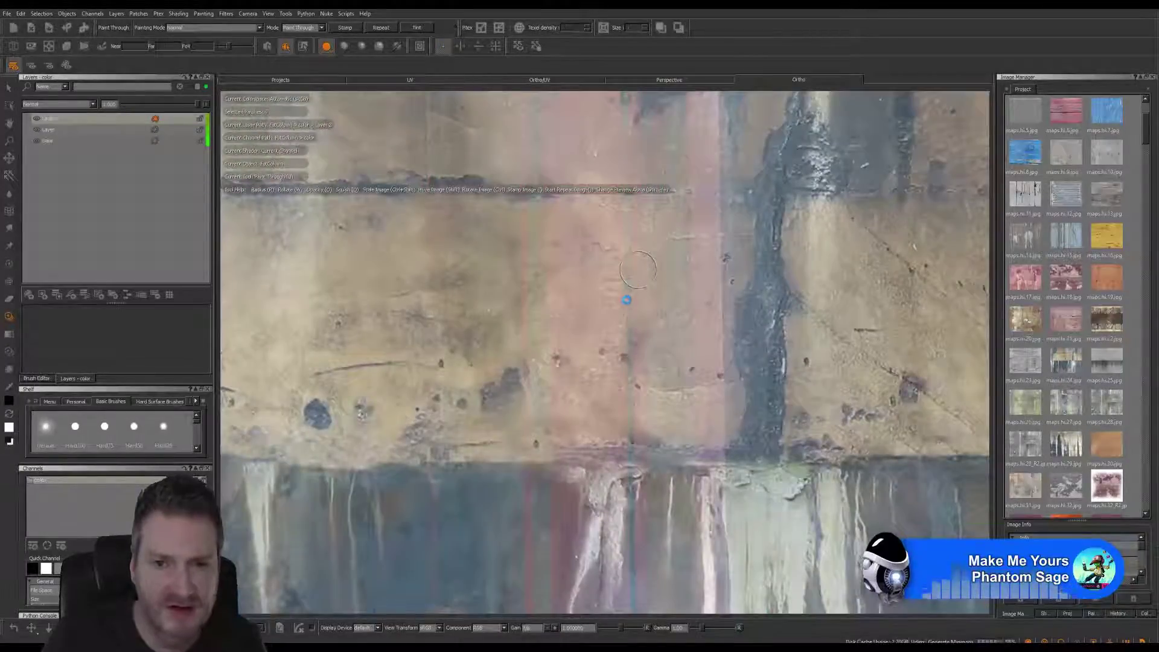
Orbit slightly, lower the projected photo's beige area, and paint another stroke over the corner seam.
{"action": "mouse_move", "coordinate": [627, 300]}
{"action": "left_mouse_down", "text": "alt"}
{"action": "mouse_move", "coordinate": [672, 299]}
{"action": "mouse_move", "coordinate": [555, 288]}
{"action": "mouse_move", "coordinate": [644, 284]}
{"action": "mouse_move", "coordinate": [660, 518]}
{"action": "left_mouse_up", "text": "alt"}
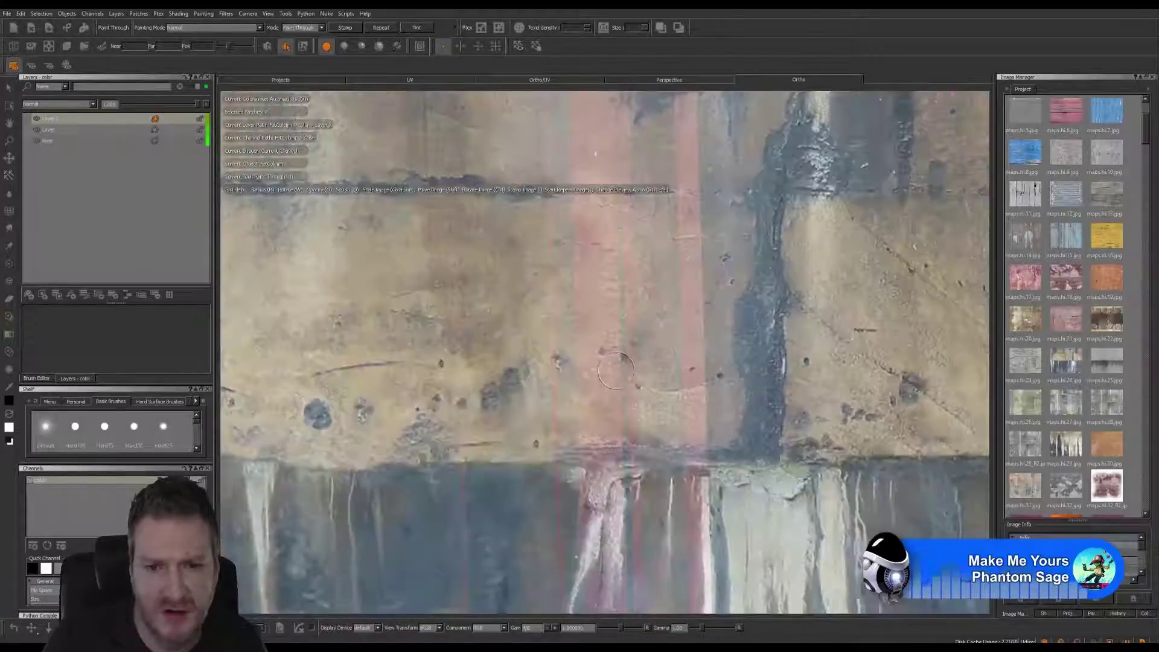
{"action": "left_click_drag", "start_coordinate": [624, 303], "coordinate": [628, 379], "text": "shift"}
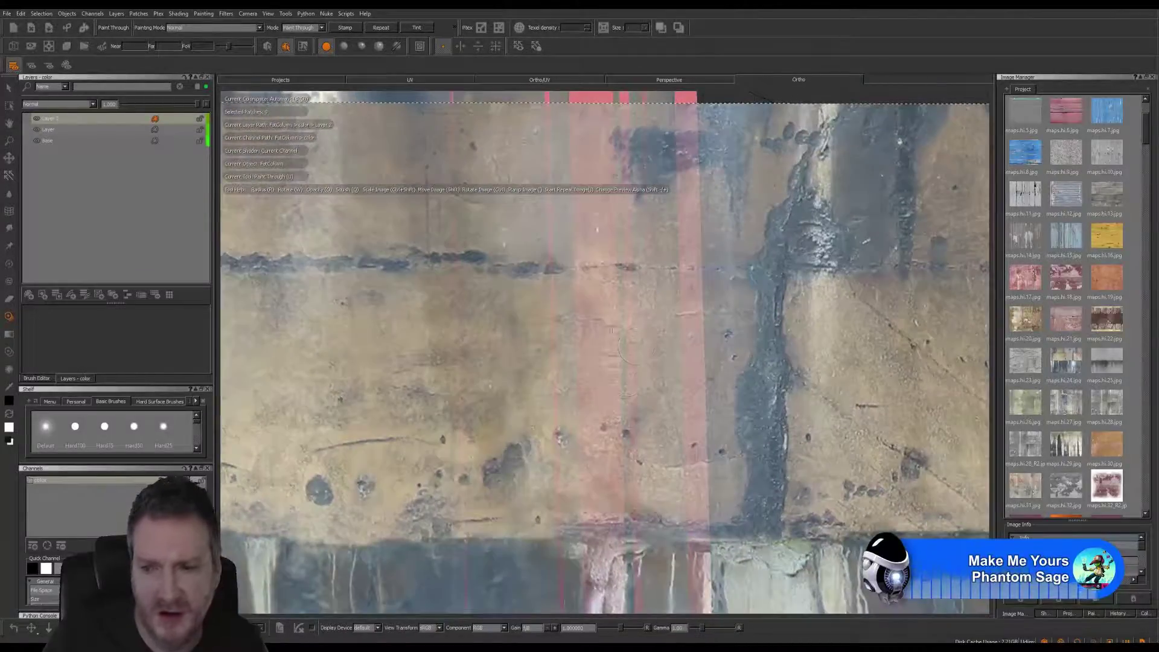
{"action": "left_click_drag", "start_coordinate": [628, 327], "coordinate": [622, 328]}
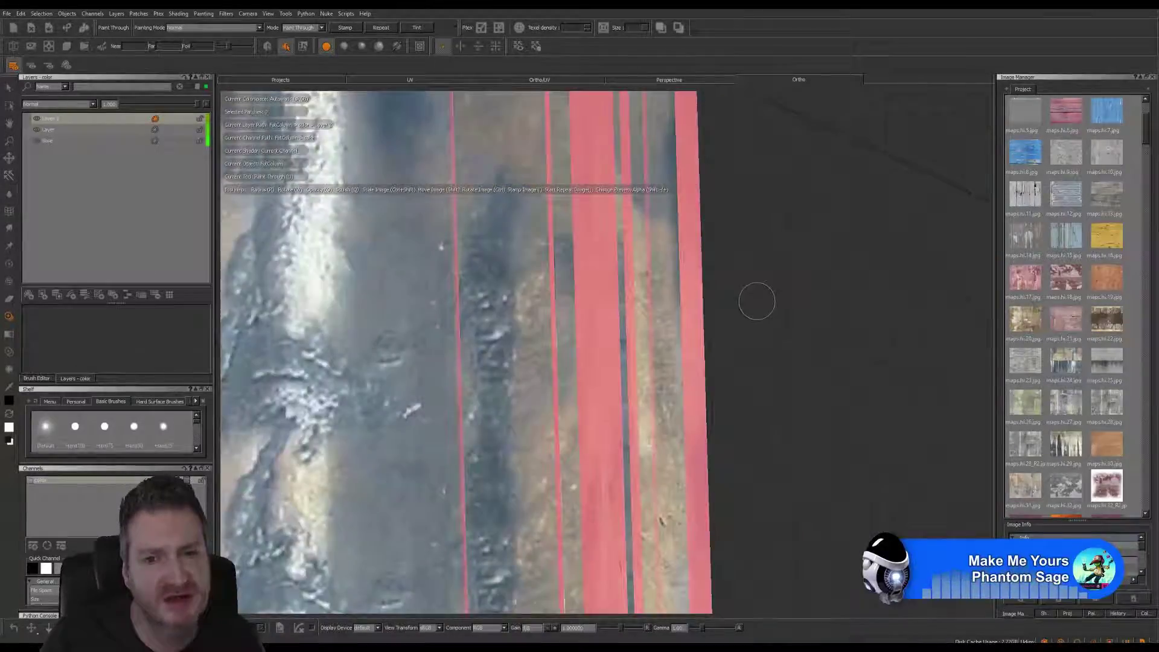
Examine the narrow vertical strips and grey plank shells in the lower part of the UV layout.
{"action": "left_click_drag", "start_coordinate": [755, 300], "coordinate": [664, 315], "text": "alt"}
{"action": "right_click_drag", "start_coordinate": [664, 315], "coordinate": [544, 359], "text": "alt"}
{"action": "mouse_move", "coordinate": [543, 359]}
{"action": "left_mouse_down", "text": "alt"}
{"action": "mouse_move", "coordinate": [477, 368]}
{"action": "mouse_move", "coordinate": [554, 374]}
{"action": "mouse_move", "coordinate": [352, 383]}
{"action": "mouse_move", "coordinate": [542, 345]}
{"action": "mouse_move", "coordinate": [523, 338]}
{"action": "left_mouse_up", "text": "alt"}
{"action": "left_click", "coordinate": [423, 79]}
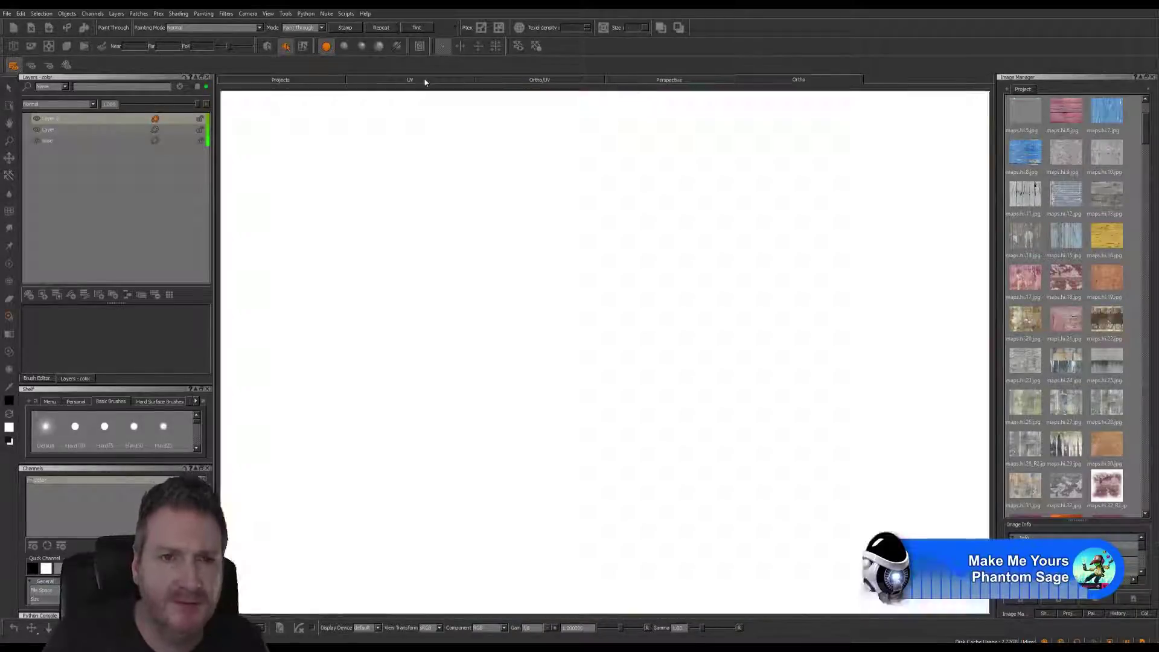
{"action": "scroll", "coordinate": [720, 204], "scroll_direction": "up", "scroll_amount": 8}
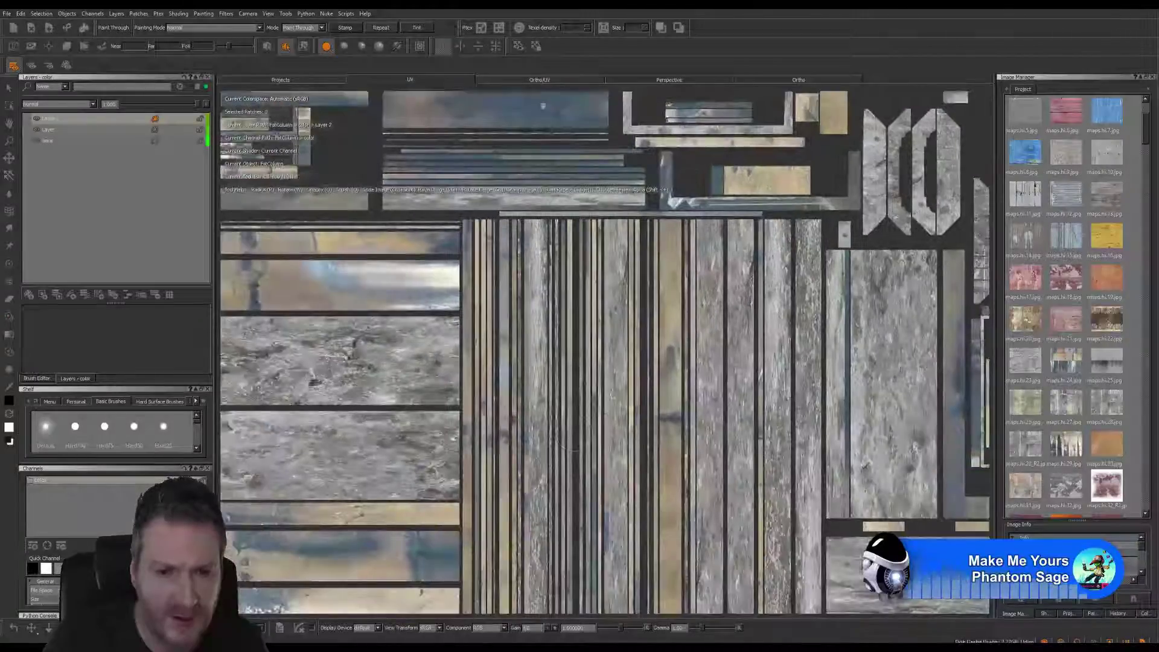
{"action": "middle_click_drag", "start_coordinate": [576, 430], "coordinate": [564, 272], "text": "alt"}
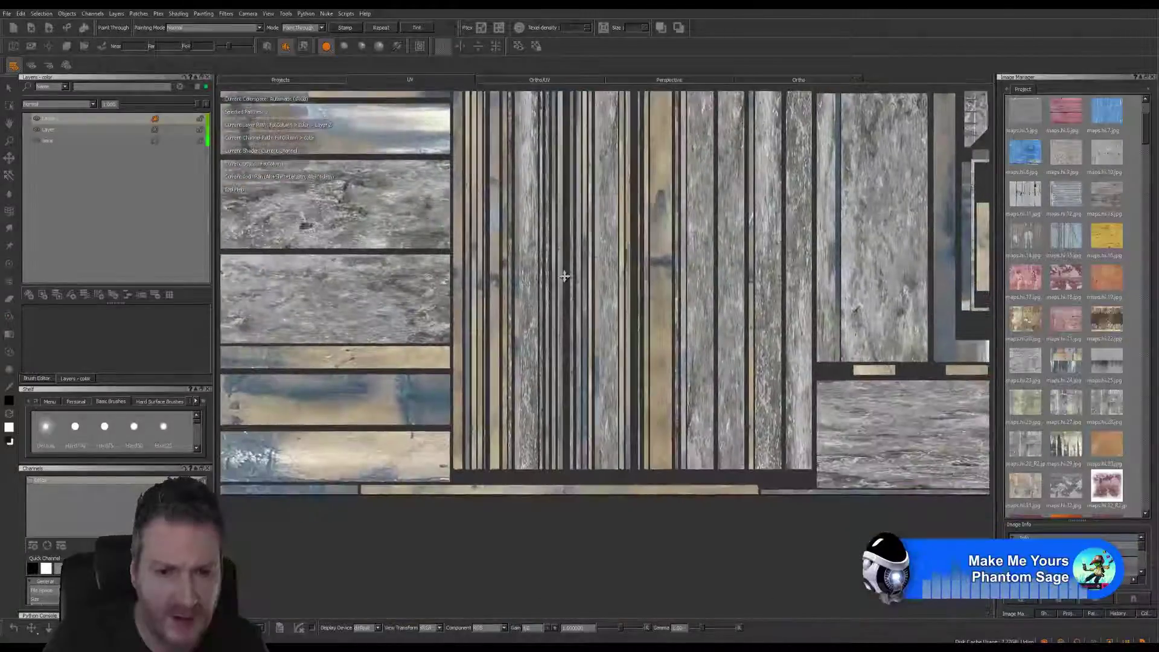
{"action": "right_click_drag", "start_coordinate": [564, 272], "coordinate": [535, 318], "text": "alt"}
{"action": "mouse_move", "coordinate": [520, 325]}
{"action": "middle_mouse_down", "text": "alt"}
{"action": "mouse_move", "coordinate": [503, 394]}
{"action": "mouse_move", "coordinate": [757, 387]}
{"action": "mouse_move", "coordinate": [782, 452]}
{"action": "mouse_move", "coordinate": [780, 513]}
{"action": "middle_mouse_up", "text": "alt"}
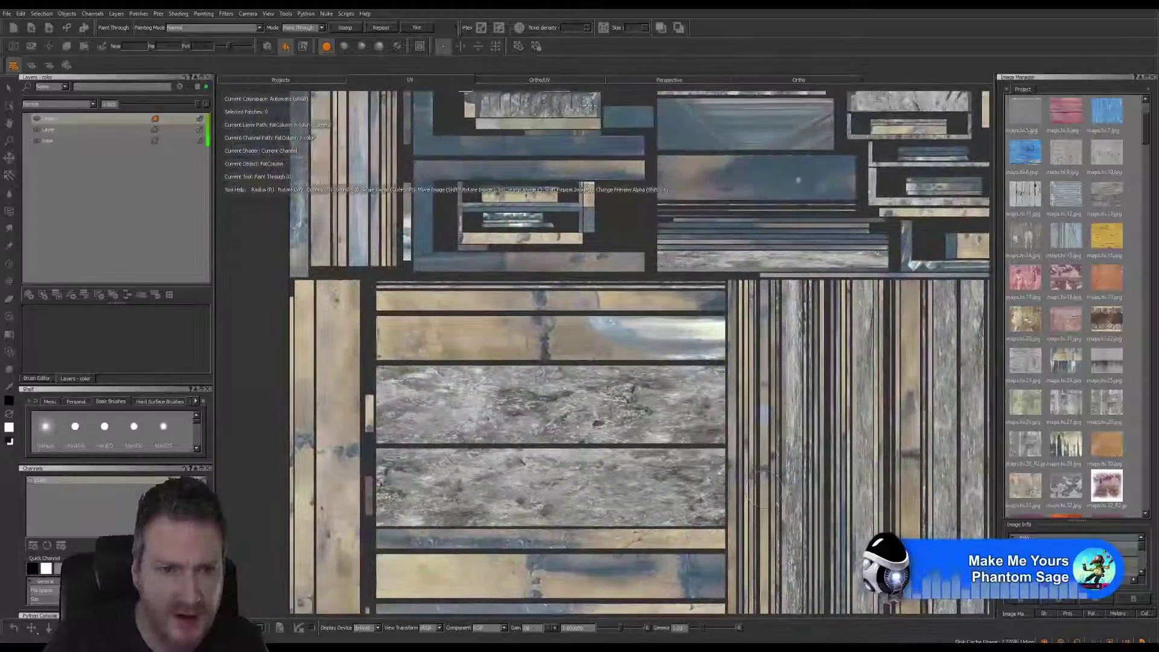
{"action": "mouse_move", "coordinate": [675, 114]}
{"action": "middle_mouse_down", "text": "alt"}
{"action": "mouse_move", "coordinate": [690, 353]}
{"action": "mouse_move", "coordinate": [429, 248]}
{"action": "mouse_move", "coordinate": [388, 160]}
{"action": "middle_mouse_up", "text": "alt"}
{"action": "mouse_move", "coordinate": [746, 429]}
{"action": "middle_mouse_down", "text": "alt"}
{"action": "mouse_move", "coordinate": [522, 295]}
{"action": "mouse_move", "coordinate": [567, 325]}
{"action": "middle_mouse_up", "text": "alt"}
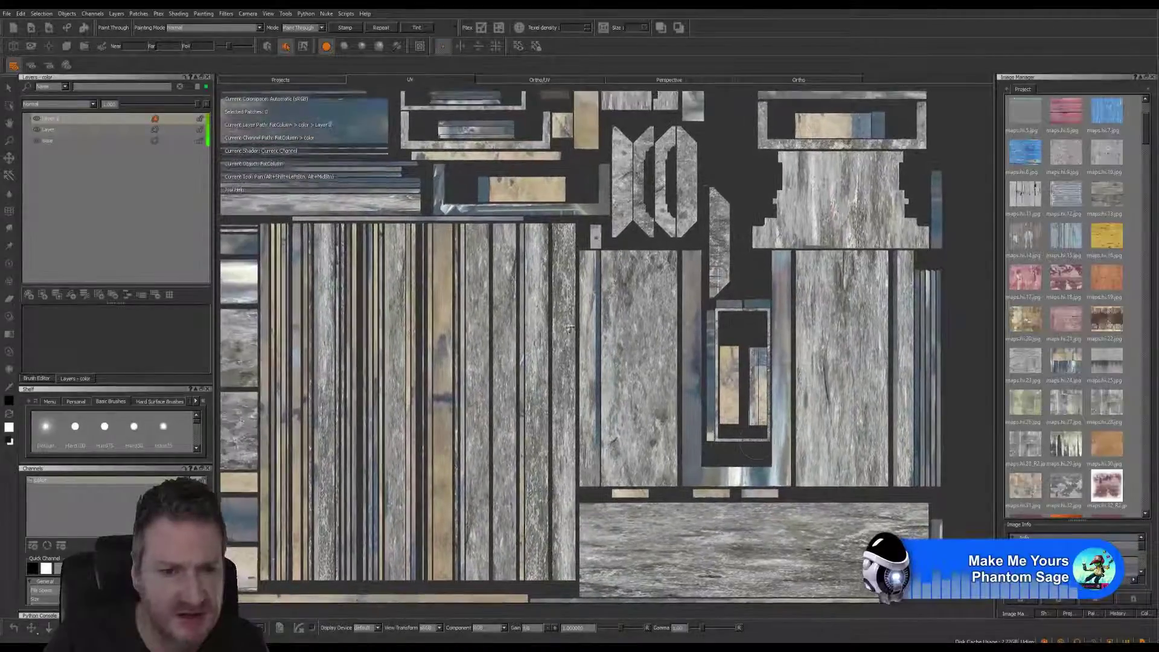
{"action": "key", "text": "t"}
Inspect the column's recessed side edge in the Ortho view and look for its matching shells in the UV layout.
{"action": "left_click", "coordinate": [844, 78]}
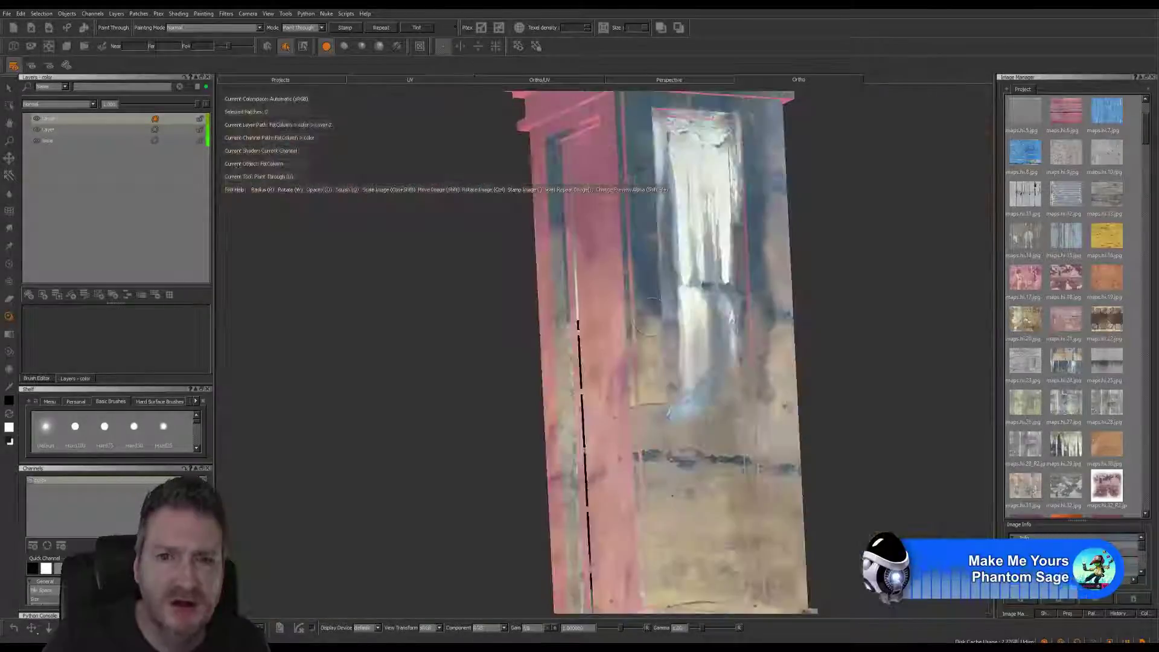
{"action": "left_click_drag", "start_coordinate": [363, 332], "coordinate": [507, 326], "text": "alt"}
{"action": "right_click_drag", "start_coordinate": [507, 326], "coordinate": [604, 326], "text": "alt"}
{"action": "middle_click_drag", "start_coordinate": [543, 422], "coordinate": [600, 293], "text": "alt"}
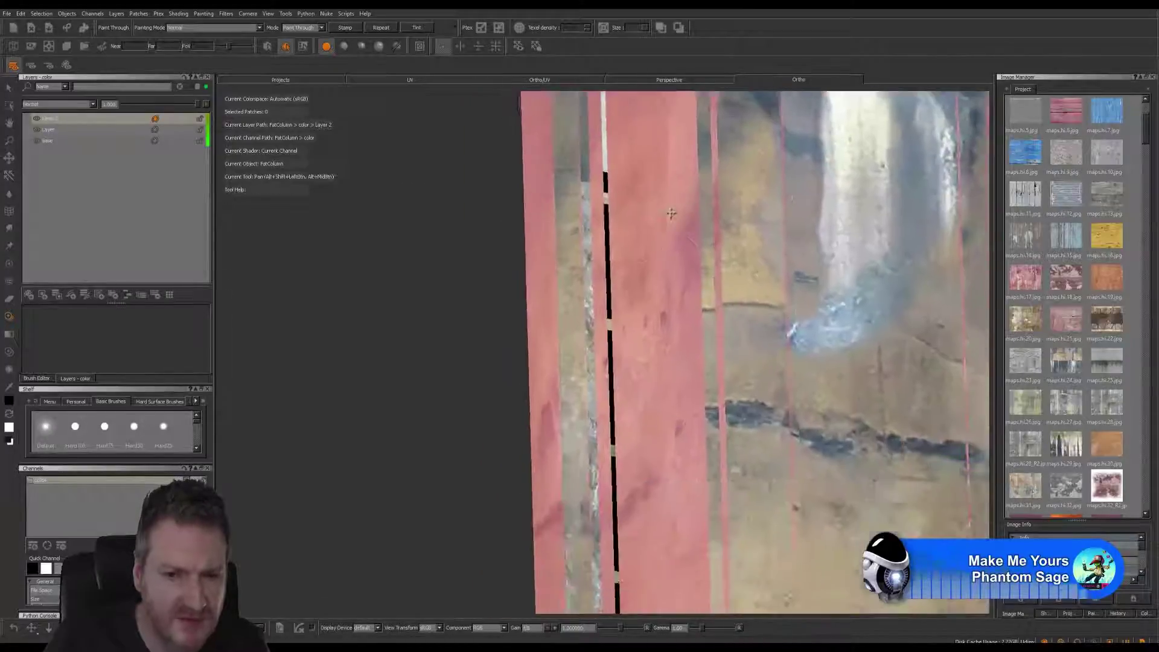
{"action": "left_click_drag", "start_coordinate": [601, 293], "coordinate": [567, 360], "text": "alt"}
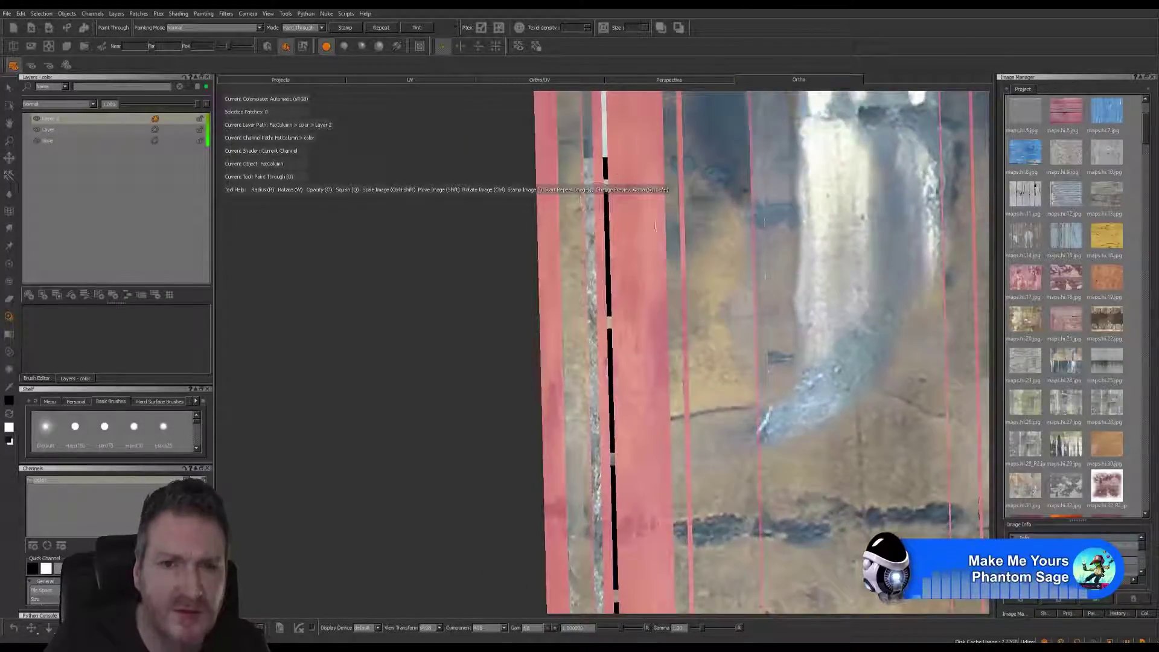
{"action": "left_click", "coordinate": [422, 80]}
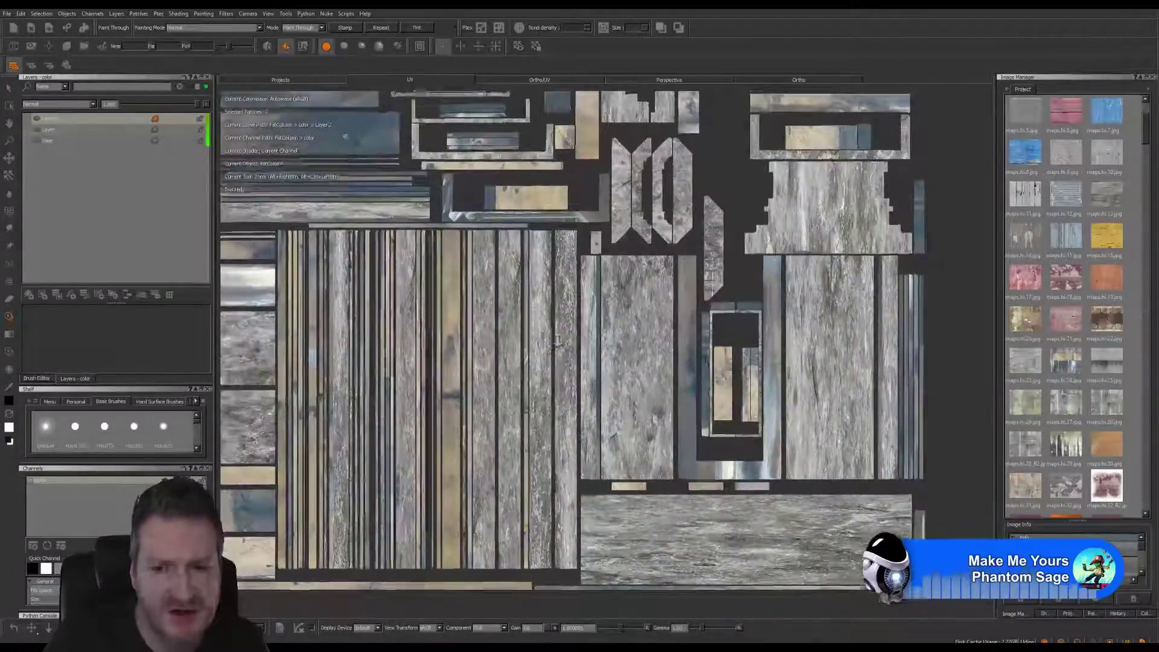
{"action": "right_click_drag", "start_coordinate": [557, 341], "coordinate": [505, 341], "text": "alt"}
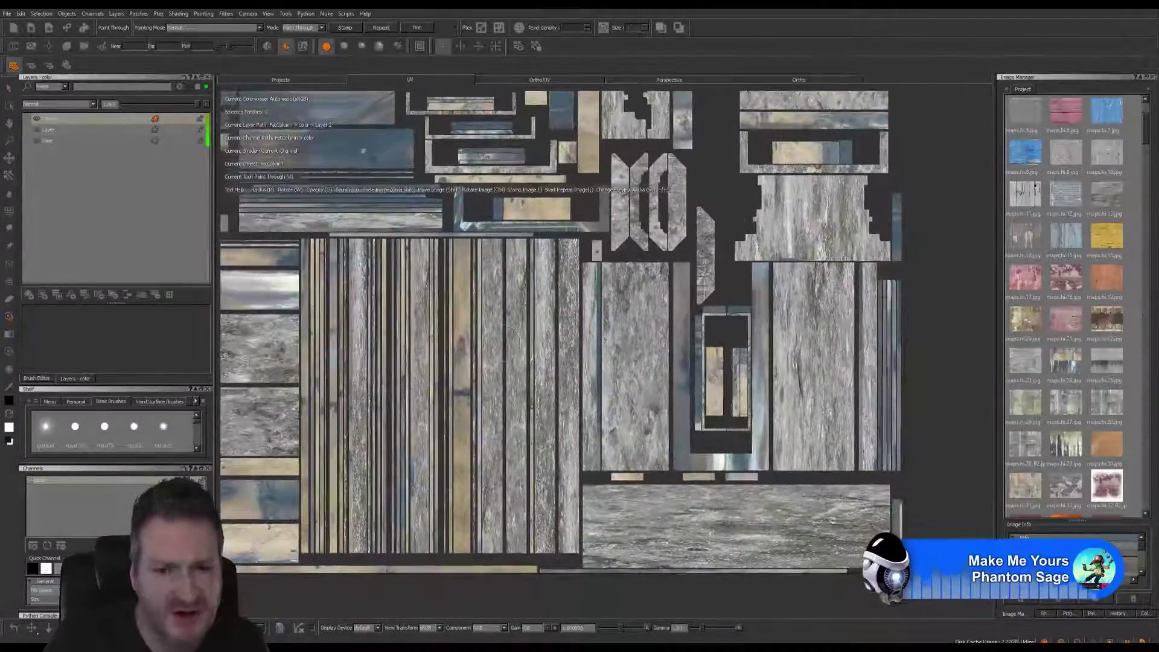
{"action": "middle_click_drag", "start_coordinate": [505, 341], "coordinate": [643, 509], "text": "alt"}
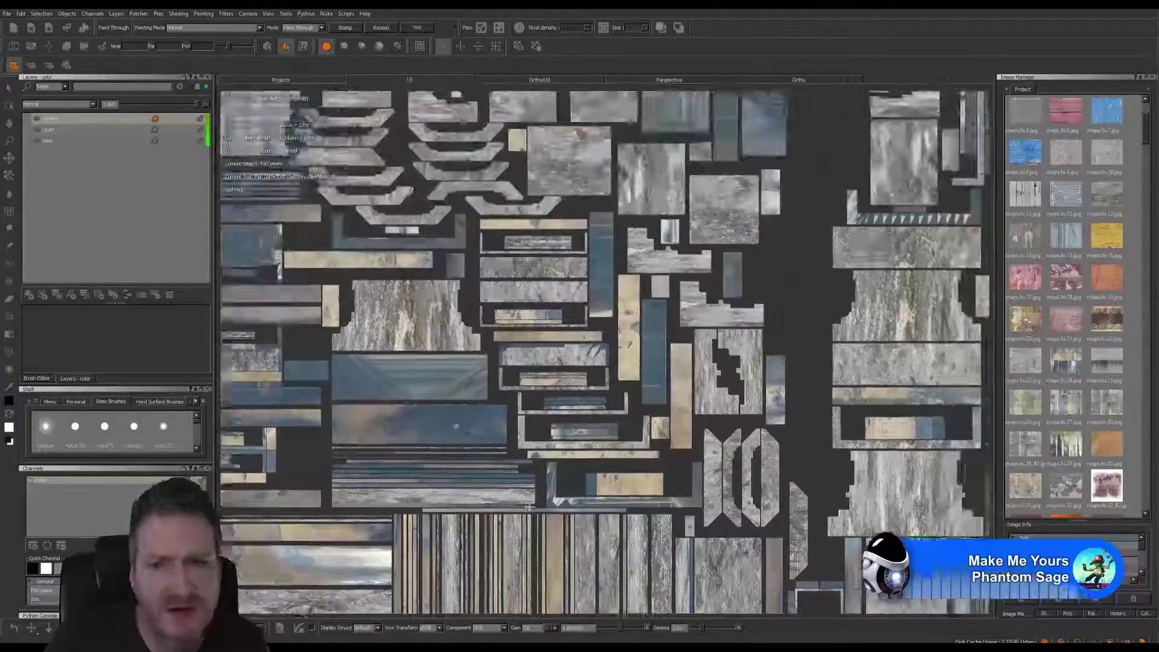
{"action": "middle_click_drag", "start_coordinate": [529, 507], "coordinate": [499, 601], "text": "alt"}
{"action": "middle_click_drag", "start_coordinate": [661, 419], "coordinate": [646, 609], "text": "alt"}
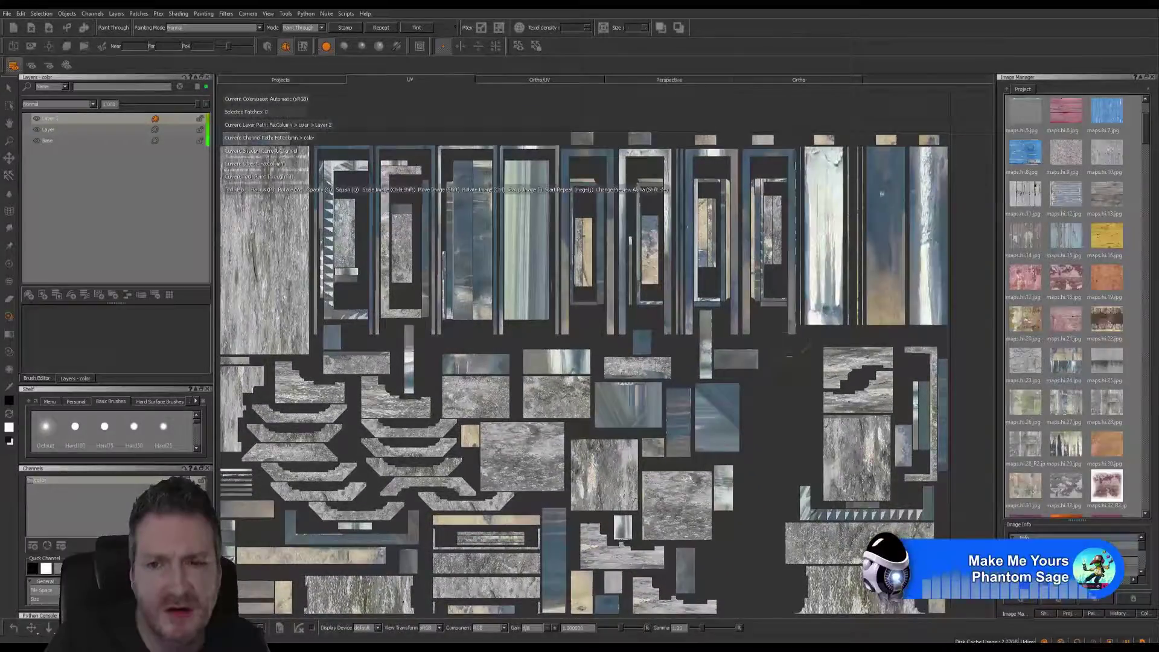
Examine the tall framed shells and the large grey plank shells in the upper part of the UV layout.
{"action": "scroll", "coordinate": [798, 349], "scroll_direction": "up", "scroll_amount": 5}
{"action": "mouse_move", "coordinate": [802, 335]}
{"action": "middle_mouse_down", "text": "alt"}
{"action": "mouse_move", "coordinate": [735, 407]}
{"action": "mouse_move", "coordinate": [478, 576]}
{"action": "mouse_move", "coordinate": [792, 533]}
{"action": "middle_mouse_up", "text": "alt"}
{"action": "middle_click_drag", "start_coordinate": [594, 510], "coordinate": [919, 535], "text": "alt"}
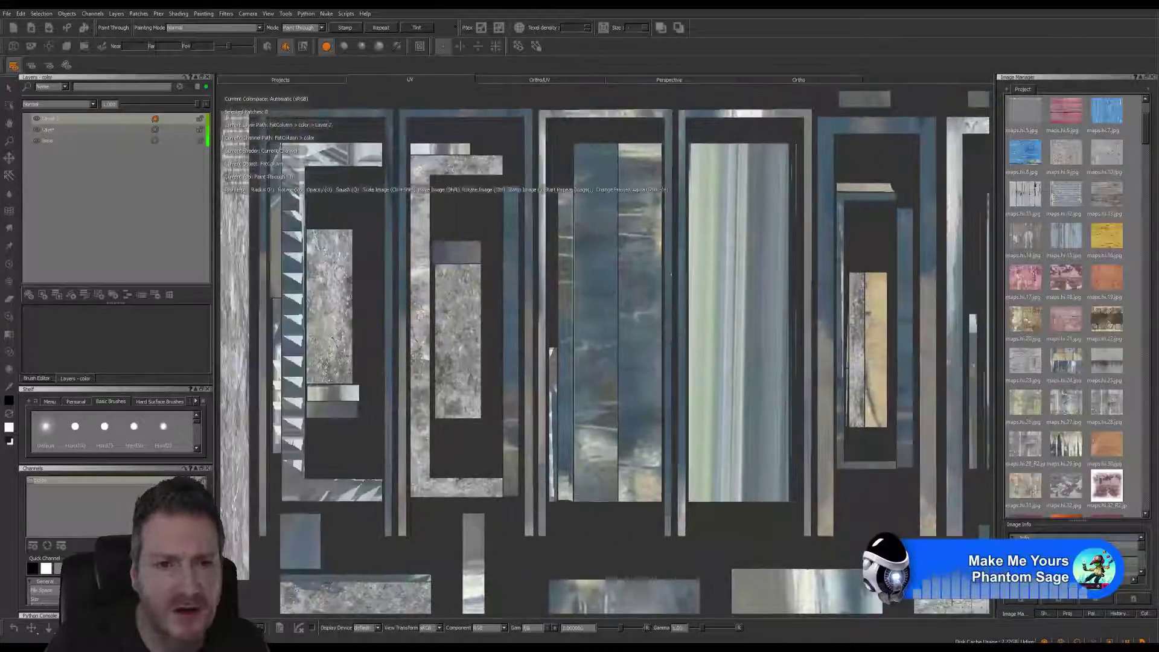
{"action": "middle_click_drag", "start_coordinate": [671, 275], "coordinate": [829, 267], "text": "alt"}
{"action": "middle_click_drag", "start_coordinate": [497, 514], "coordinate": [863, 277], "text": "alt"}
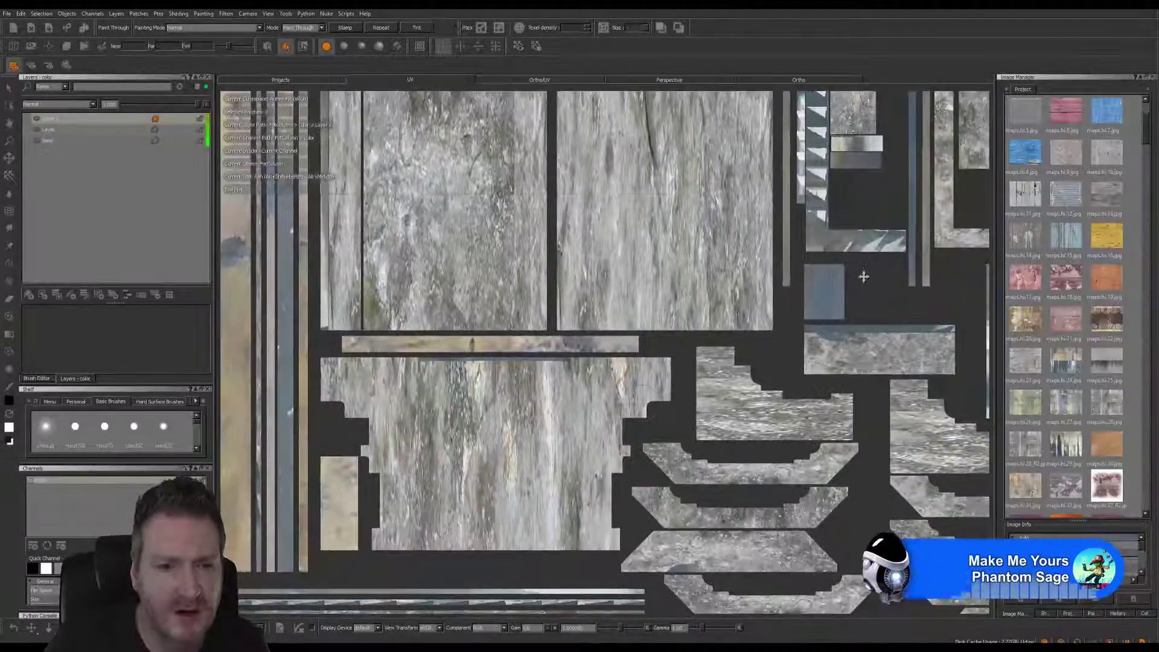
{"action": "middle_click_drag", "start_coordinate": [462, 386], "coordinate": [615, 597], "text": "alt"}
{"action": "middle_click_drag", "start_coordinate": [445, 440], "coordinate": [473, 513], "text": "alt"}
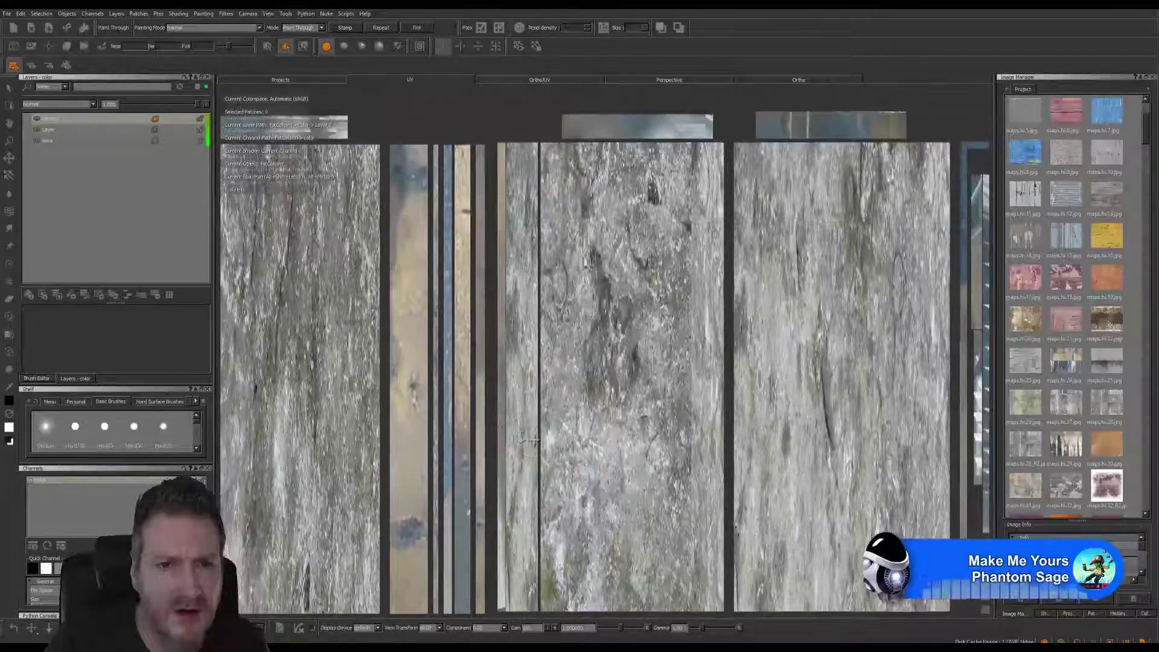
Trace the beige and blue strips and the bracket-shaped shells down the UV layout to the lower edge of tile 1001.
{"action": "right_click_drag", "start_coordinate": [474, 512], "coordinate": [477, 436], "text": "alt"}
{"action": "middle_click_drag", "start_coordinate": [632, 399], "coordinate": [616, 233], "text": "alt"}
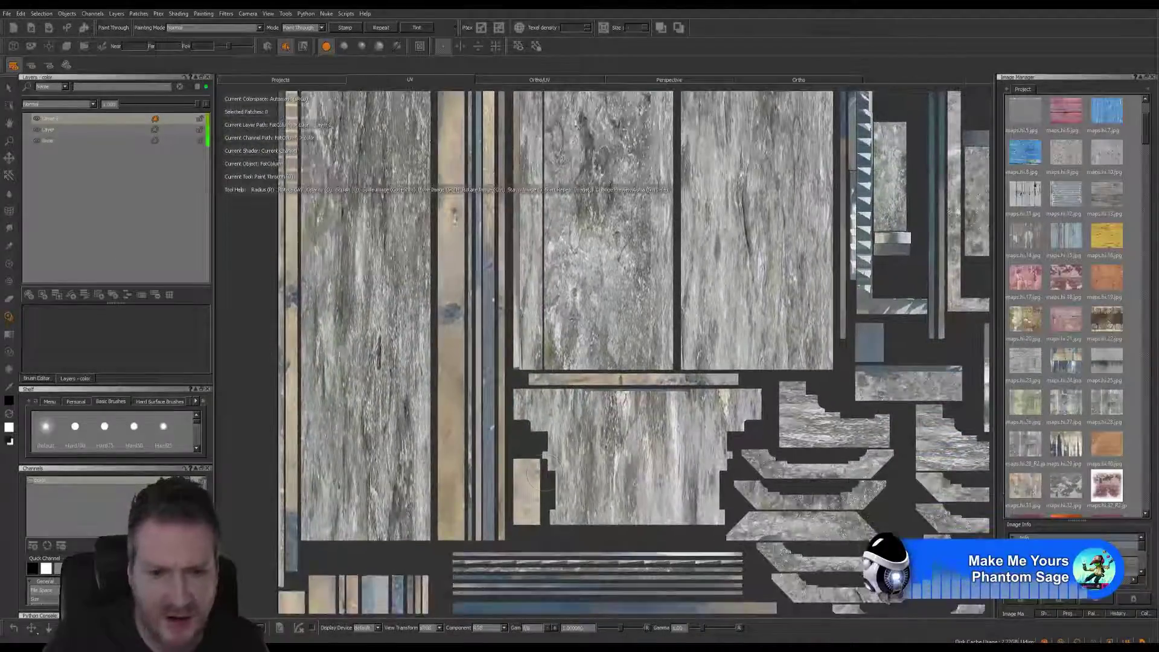
{"action": "middle_click_drag", "start_coordinate": [778, 520], "coordinate": [795, 319], "text": "alt"}
{"action": "middle_click_drag", "start_coordinate": [527, 455], "coordinate": [517, 215], "text": "alt"}
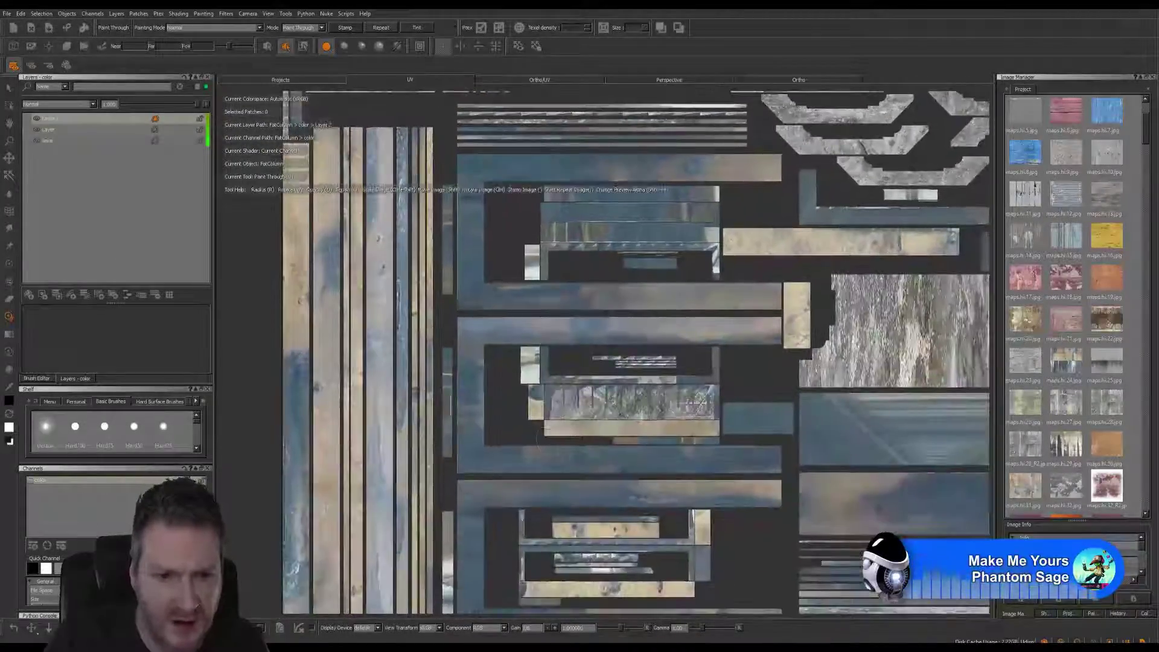
{"action": "middle_click_drag", "start_coordinate": [579, 423], "coordinate": [571, 283], "text": "alt"}
{"action": "right_click_drag", "start_coordinate": [594, 295], "coordinate": [530, 320], "text": "alt"}
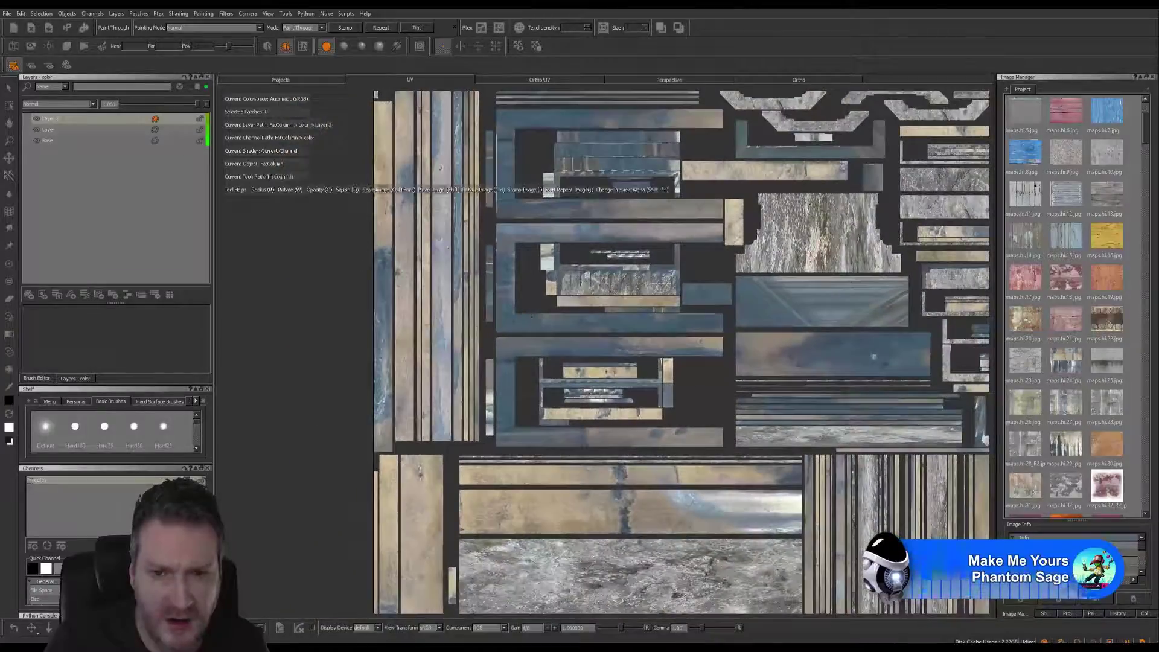
{"action": "middle_click_drag", "start_coordinate": [604, 483], "coordinate": [483, 225], "text": "alt"}
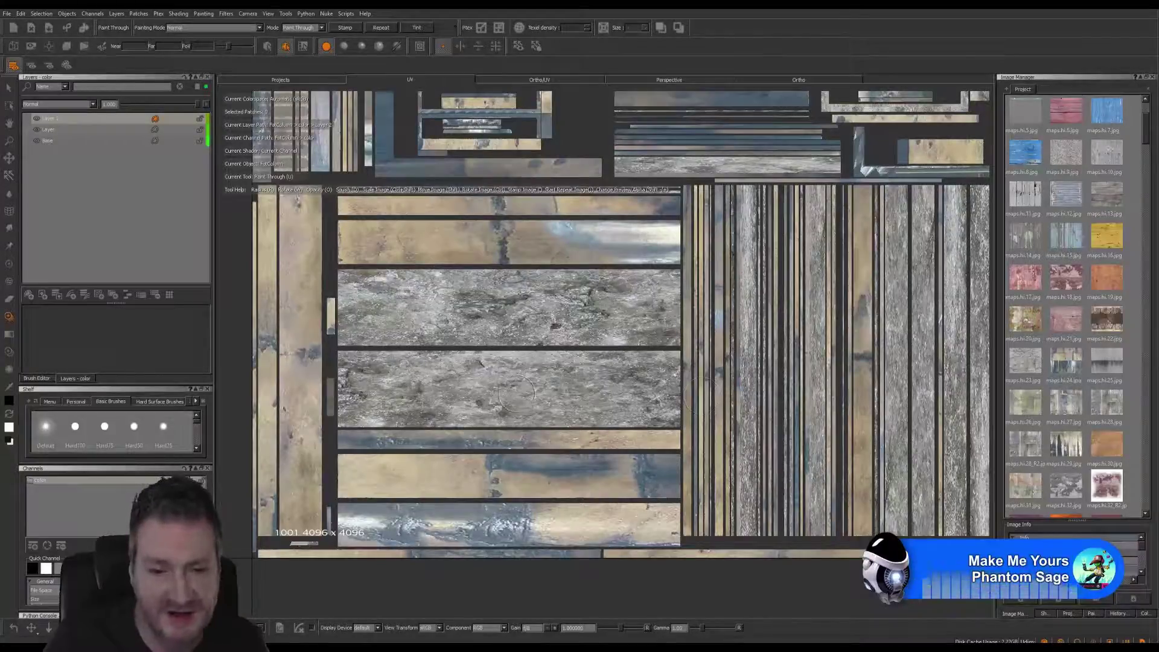
Compare the dense block of narrow vertical strips with the neighbouring wide grey planks and framed shell in the lower UV layout.
{"action": "mouse_move", "coordinate": [826, 369]}
{"action": "middle_mouse_down", "text": "alt"}
{"action": "mouse_move", "coordinate": [589, 375]}
{"action": "mouse_move", "coordinate": [533, 363]}
{"action": "middle_mouse_up", "text": "alt"}
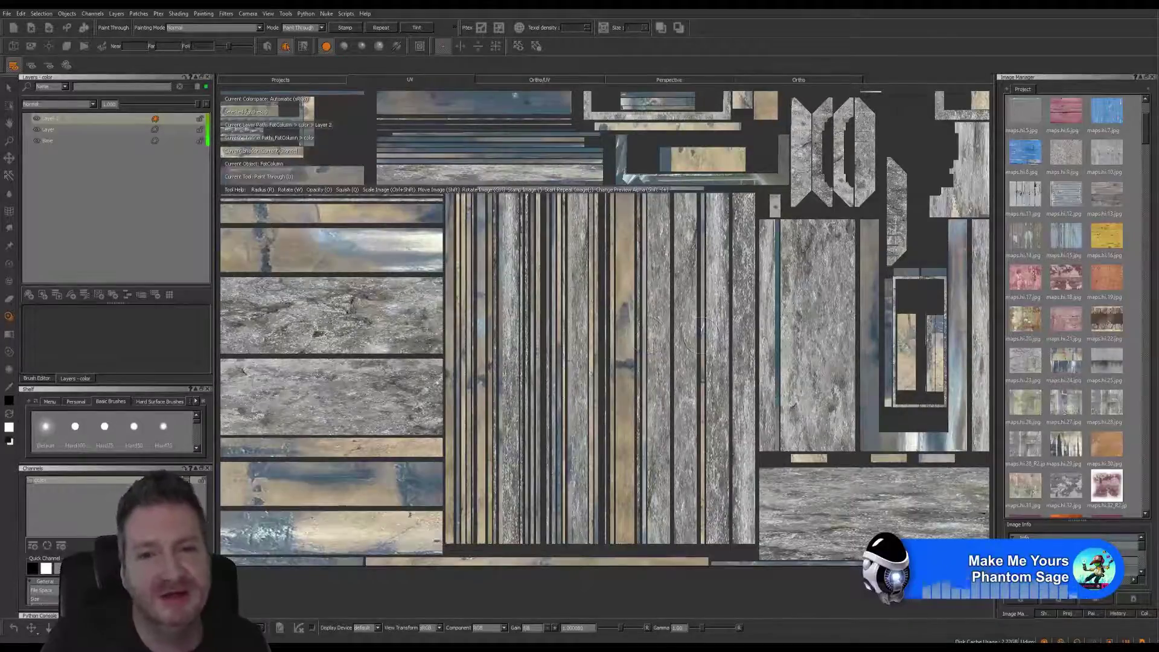
{"action": "middle_click_drag", "start_coordinate": [615, 372], "coordinate": [645, 329], "text": "alt"}
{"action": "scroll", "coordinate": [605, 350], "scroll_direction": "up", "scroll_amount": 5}
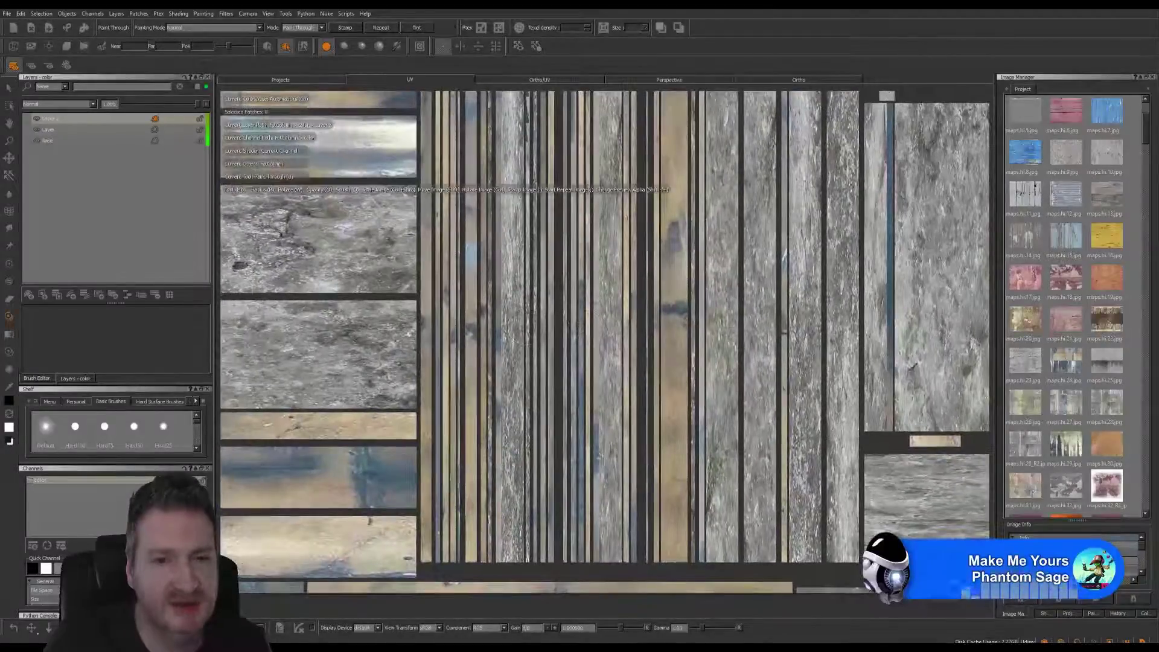
{"action": "middle_click_drag", "start_coordinate": [526, 344], "coordinate": [248, 266], "text": "alt"}
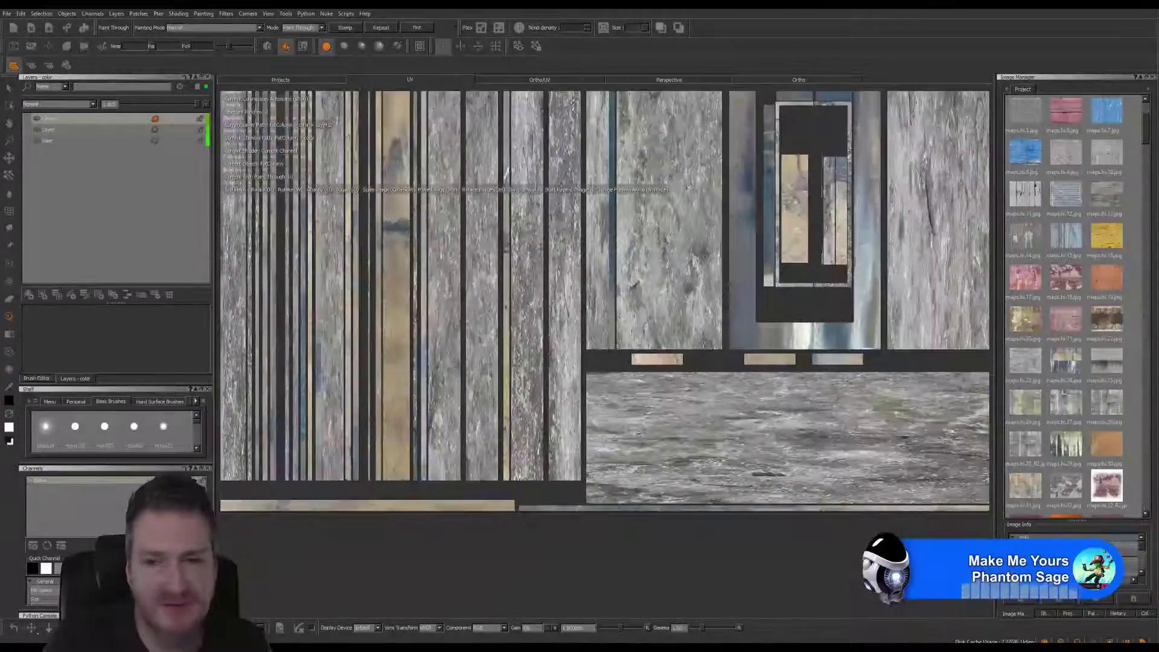
{"action": "middle_click_drag", "start_coordinate": [737, 322], "coordinate": [465, 388], "text": "alt"}
{"action": "middle_click_drag", "start_coordinate": [641, 246], "coordinate": [673, 329]}
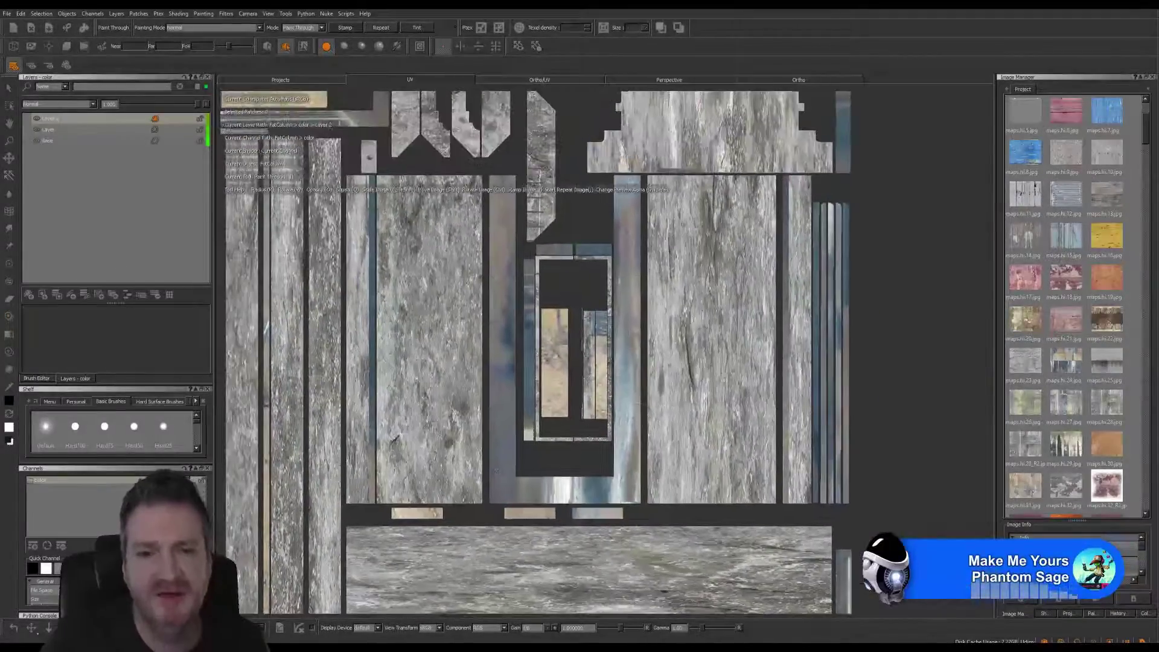
{"action": "scroll", "coordinate": [463, 327], "scroll_direction": "down", "scroll_amount": 4}
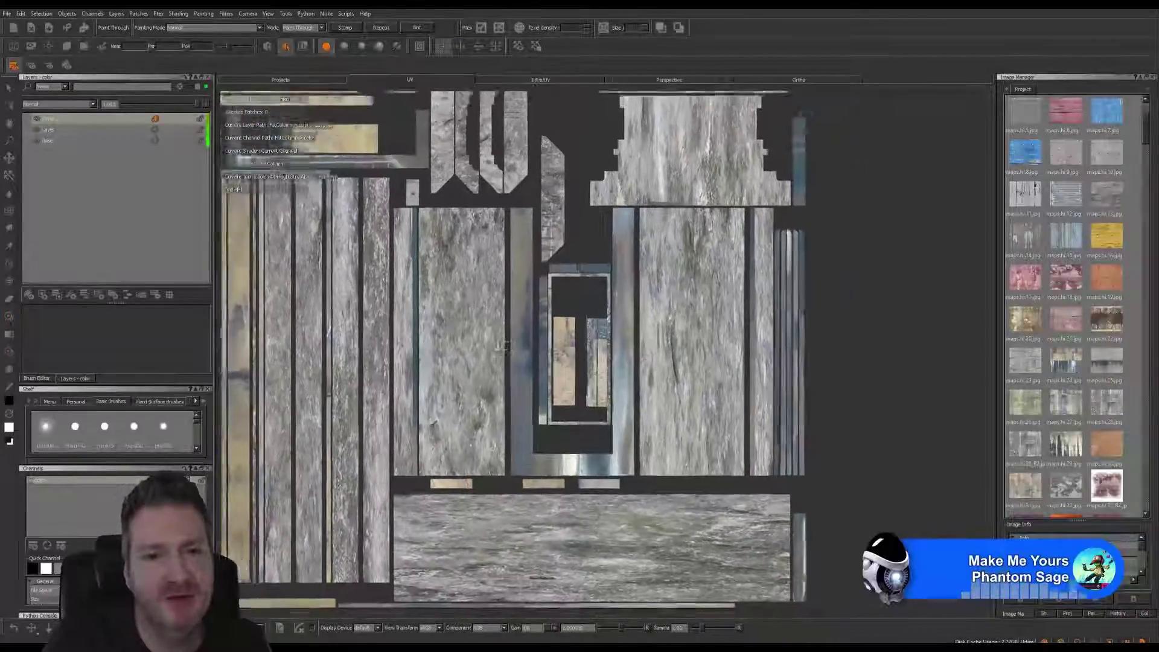
{"action": "middle_click_drag", "start_coordinate": [465, 328], "coordinate": [602, 365]}
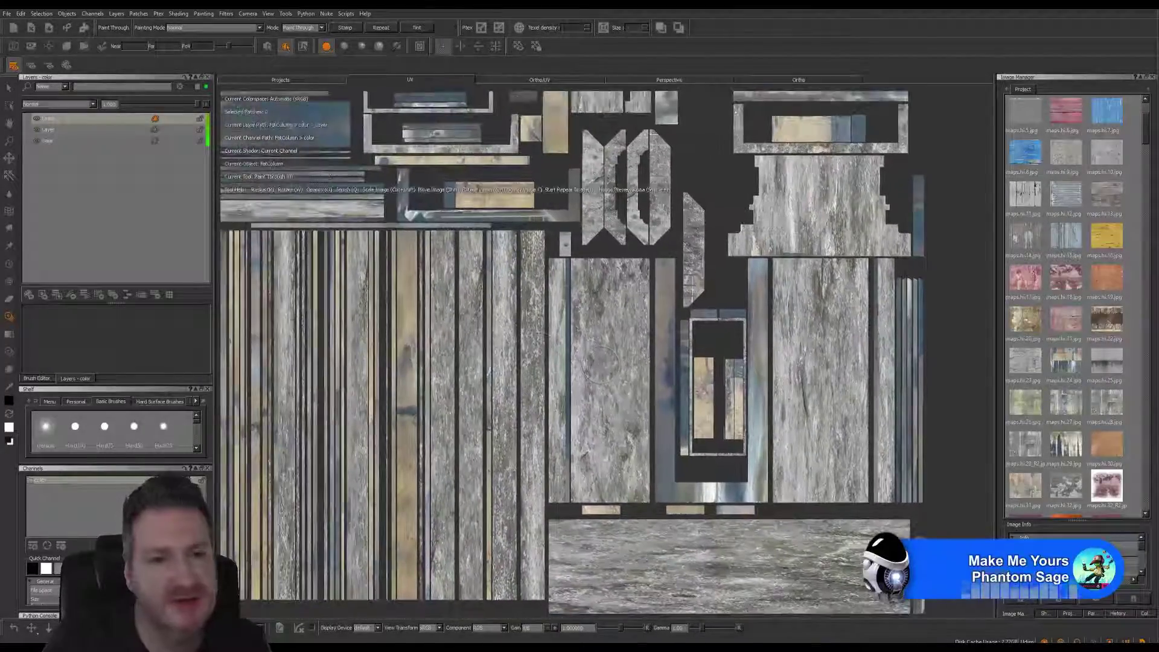
{"action": "middle_click_drag", "start_coordinate": [480, 343], "coordinate": [662, 332]}
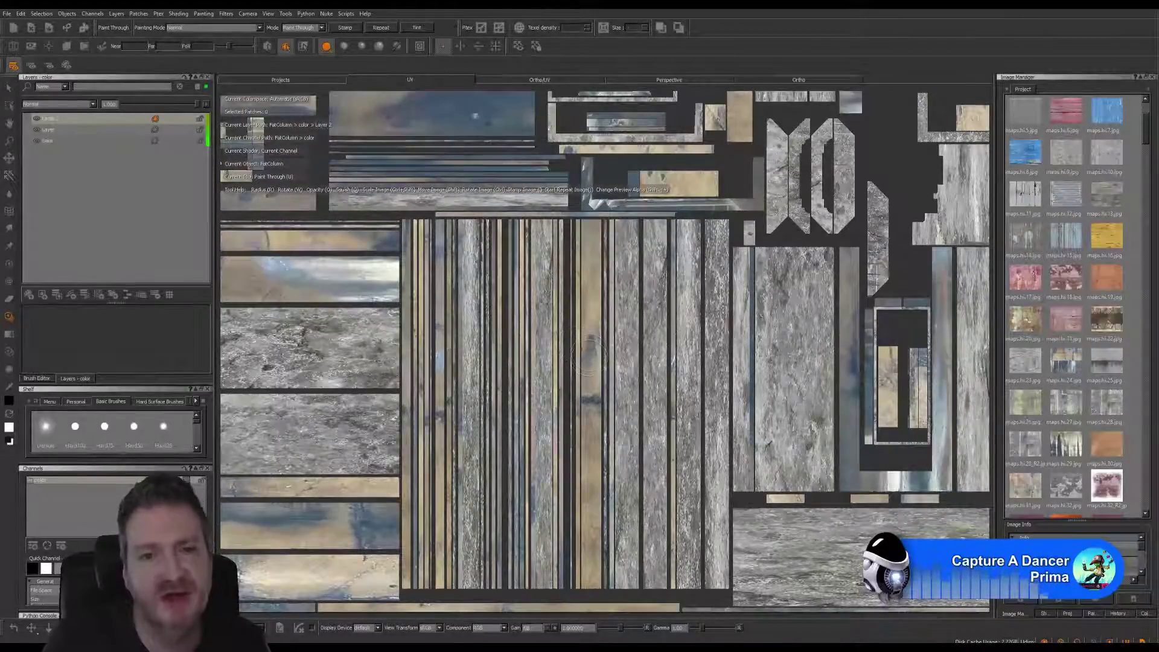
{"action": "middle_click_drag", "start_coordinate": [589, 356], "coordinate": [633, 330]}
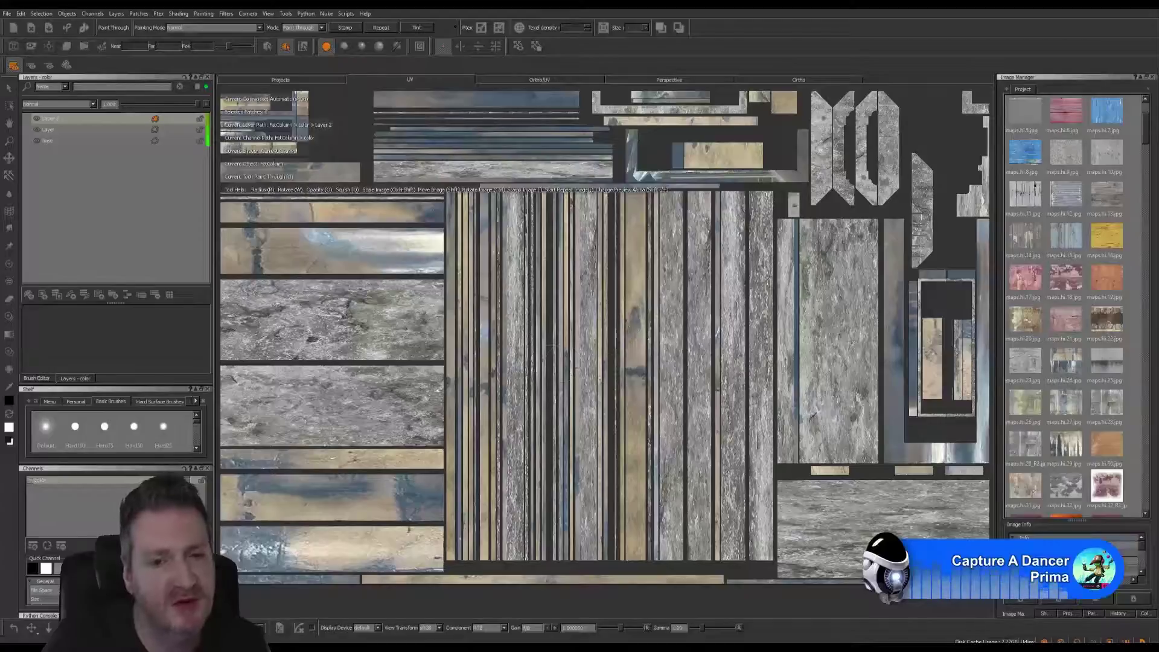
{"action": "mouse_move", "coordinate": [552, 349]}
{"action": "middle_mouse_down"}
{"action": "mouse_move", "coordinate": [591, 343]}
{"action": "mouse_move", "coordinate": [596, 415]}
{"action": "mouse_move", "coordinate": [471, 345]}
{"action": "middle_mouse_up"}
{"action": "middle_click_drag", "start_coordinate": [841, 334], "coordinate": [595, 382]}
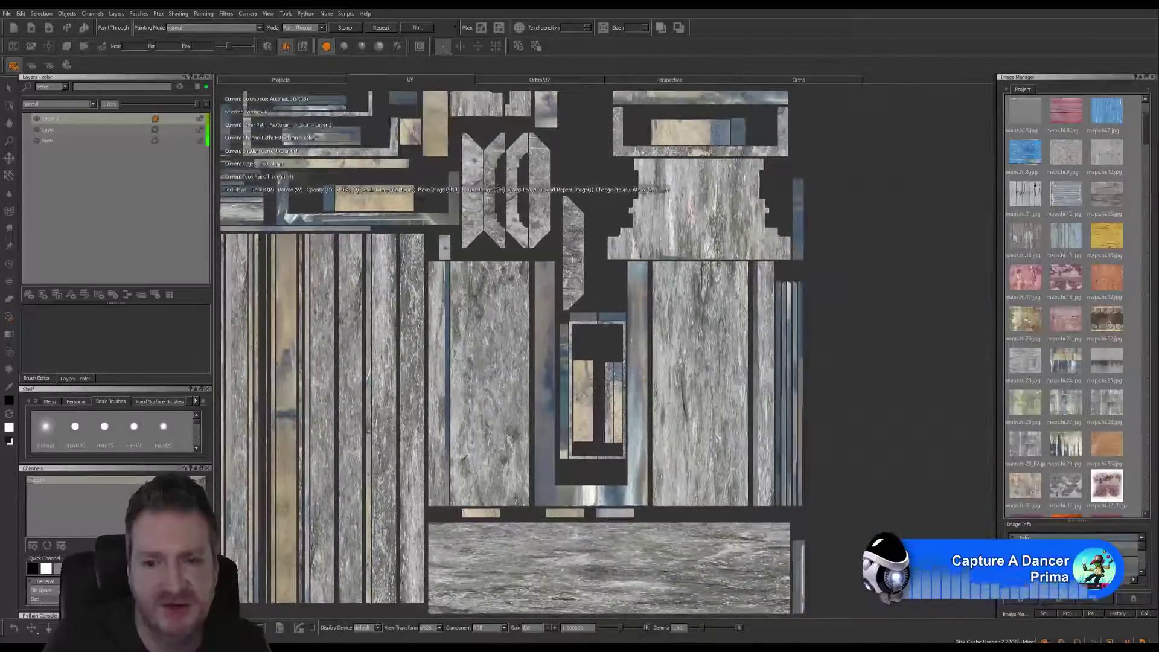
Inspect the blue bracket-shaped shells and closely examine the horizontal strips with the jagged pattern in the UV layout.
{"action": "middle_click_drag", "start_coordinate": [640, 294], "coordinate": [760, 427], "text": "alt"}
{"action": "middle_click_drag", "start_coordinate": [467, 299], "coordinate": [754, 411], "text": "alt"}
{"action": "middle_click_drag", "start_coordinate": [487, 367], "coordinate": [708, 373]}
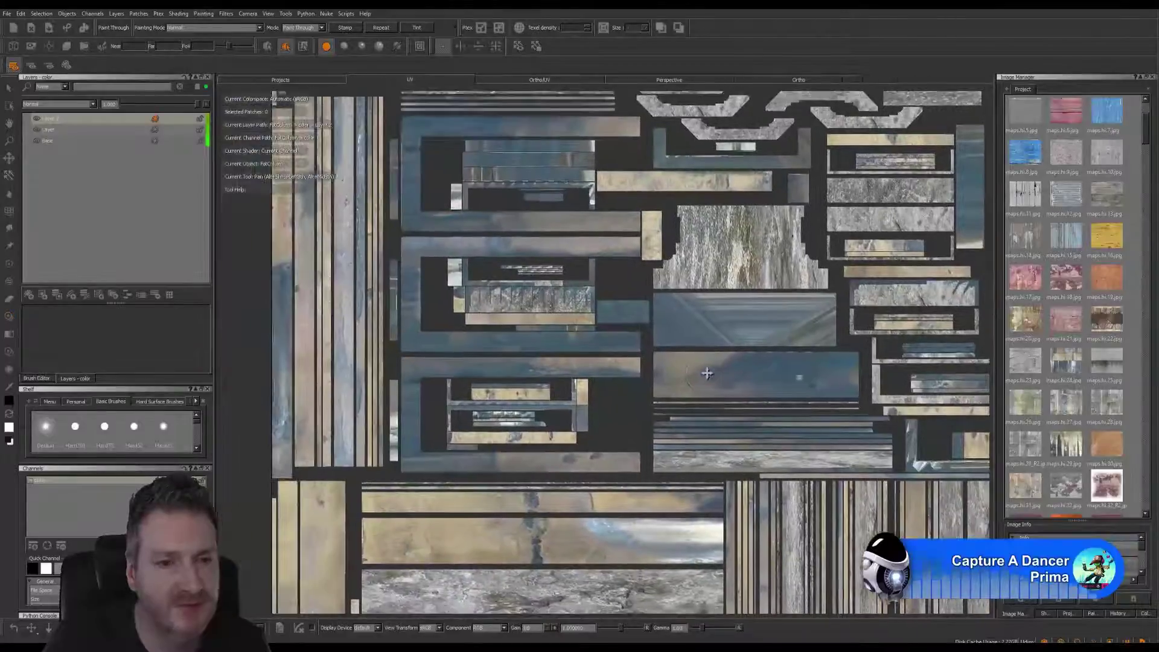
{"action": "middle_click_drag", "start_coordinate": [645, 341], "coordinate": [613, 345]}
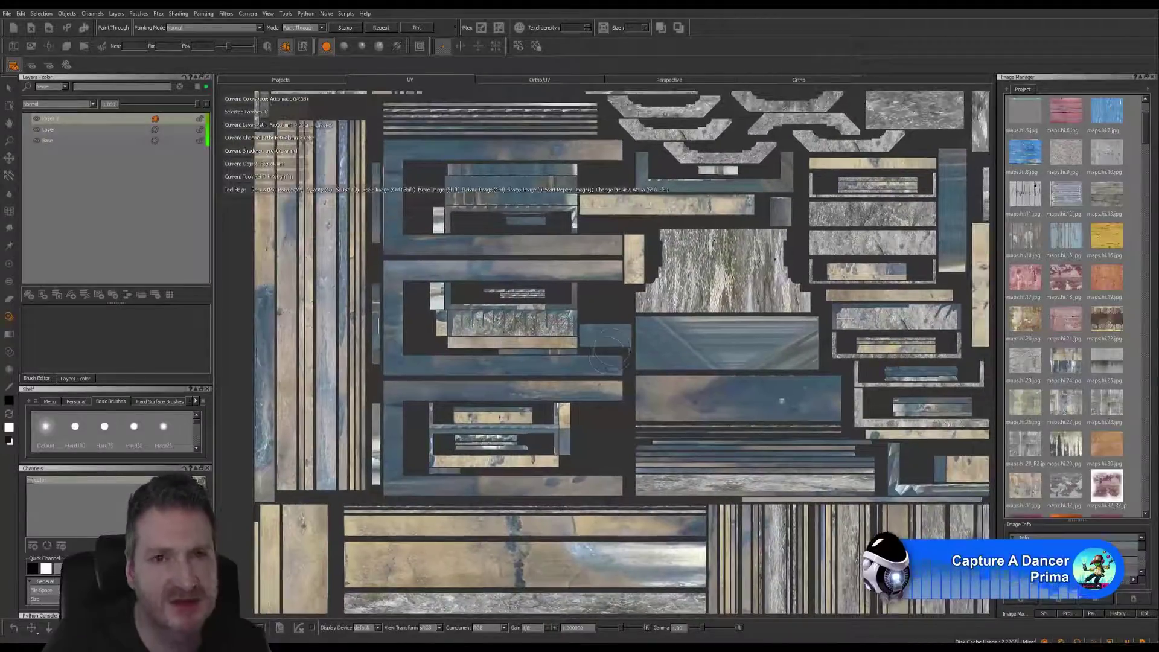
{"action": "scroll", "coordinate": [607, 306], "scroll_direction": "up", "scroll_amount": 5}
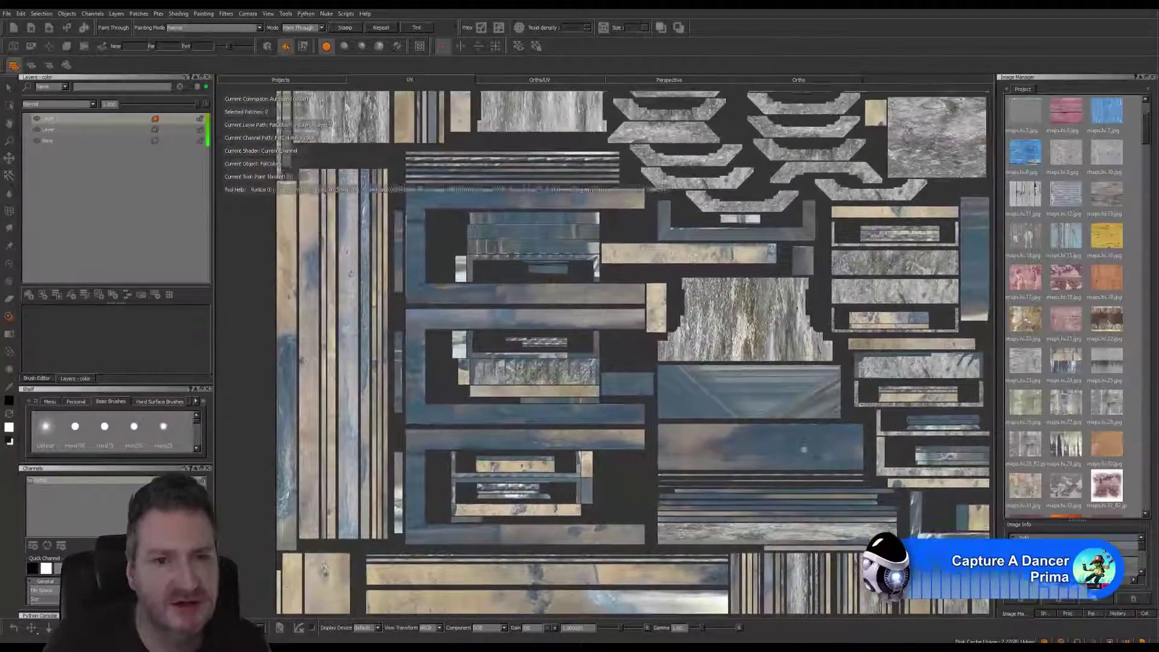
{"action": "scroll", "coordinate": [704, 360], "scroll_direction": "up", "scroll_amount": 6}
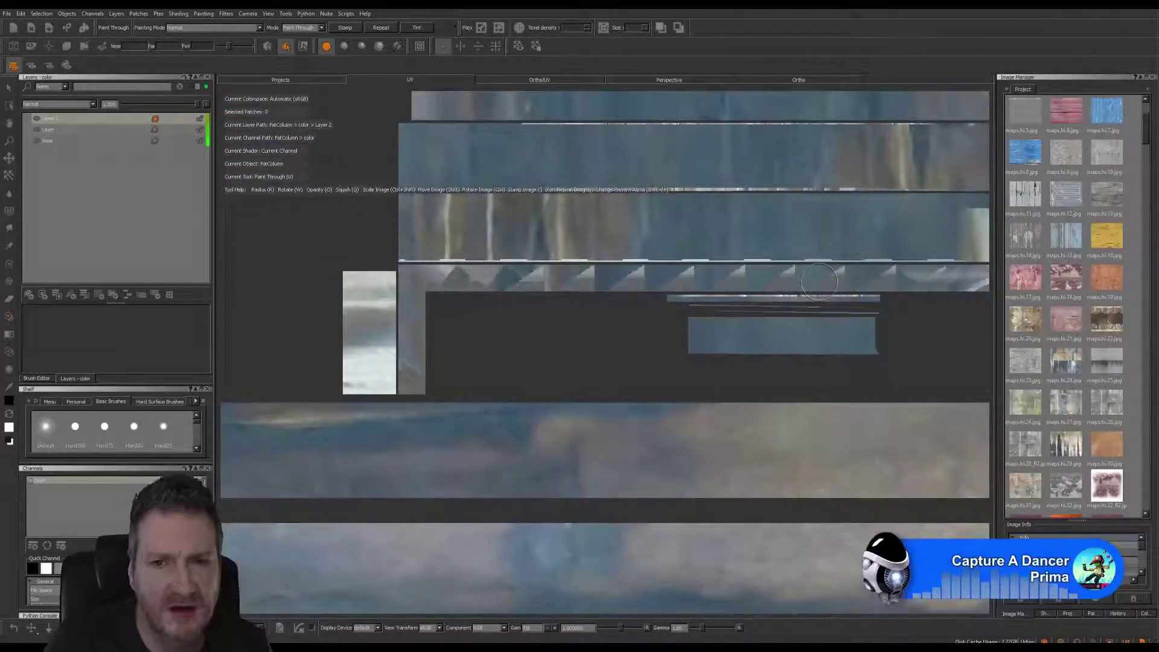
{"action": "middle_click_drag", "start_coordinate": [818, 281], "coordinate": [688, 325]}
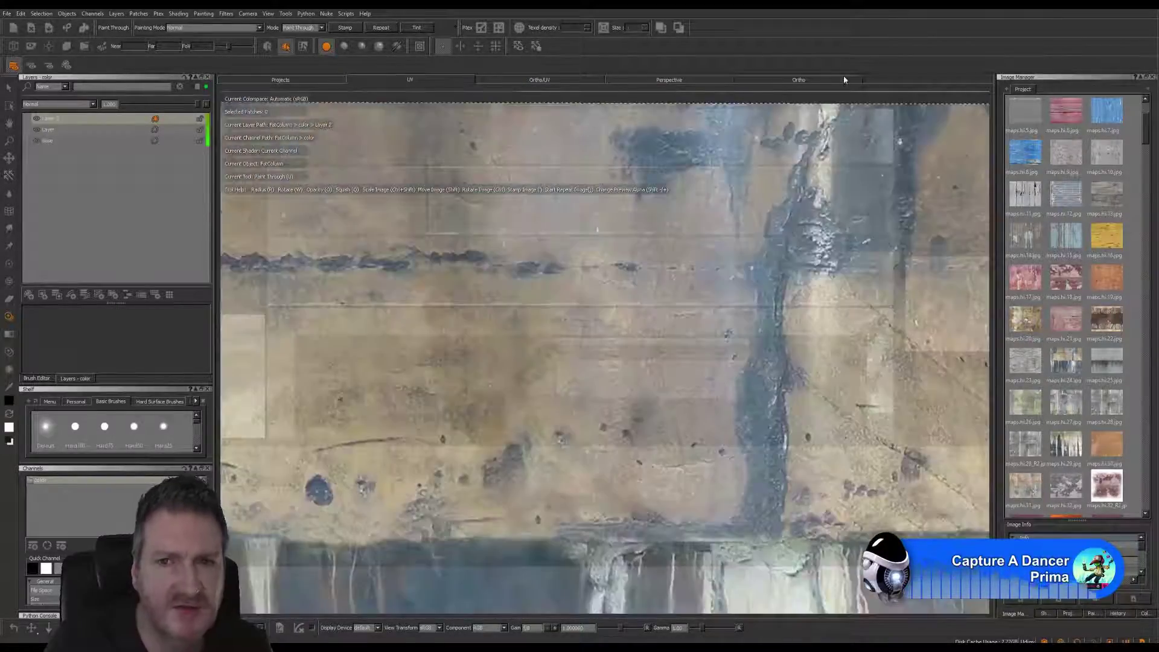
Recheck the column's masked side edge and its narrow recessed gap in the Ortho view.
{"action": "left_click", "coordinate": [809, 79]}
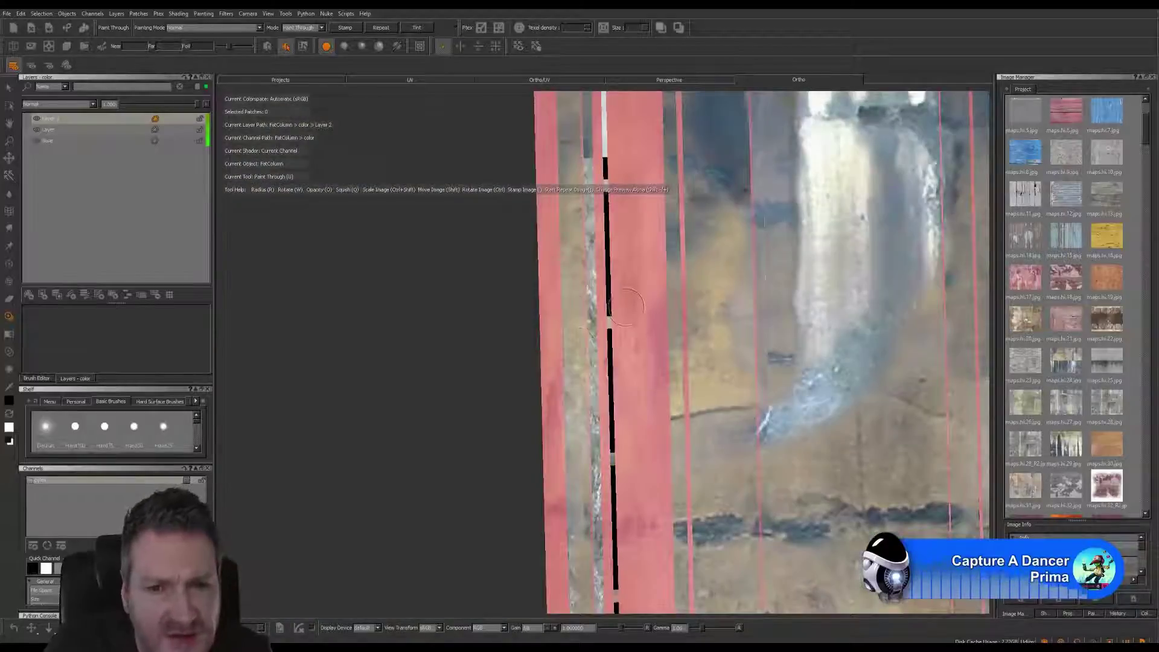
{"action": "right_click_drag", "start_coordinate": [623, 311], "coordinate": [515, 362], "text": "alt"}
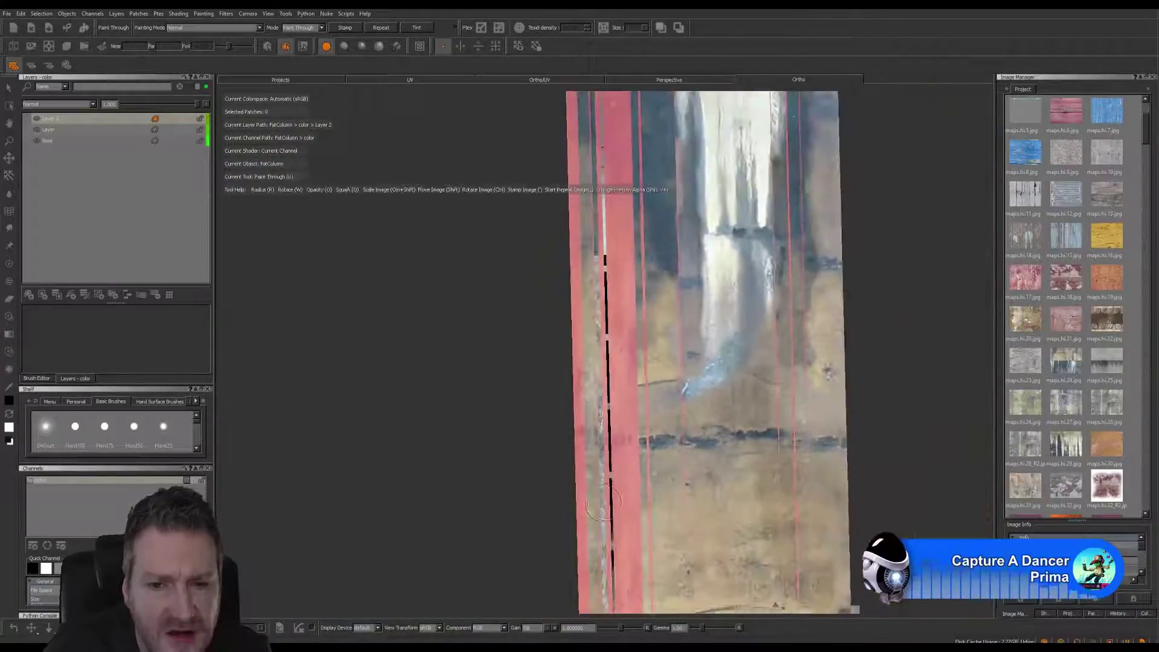
{"action": "mouse_move", "coordinate": [610, 499]}
{"action": "middle_mouse_down", "text": "alt"}
{"action": "mouse_move", "coordinate": [607, 266]}
{"action": "mouse_move", "coordinate": [614, 491]}
{"action": "middle_mouse_up", "text": "alt"}
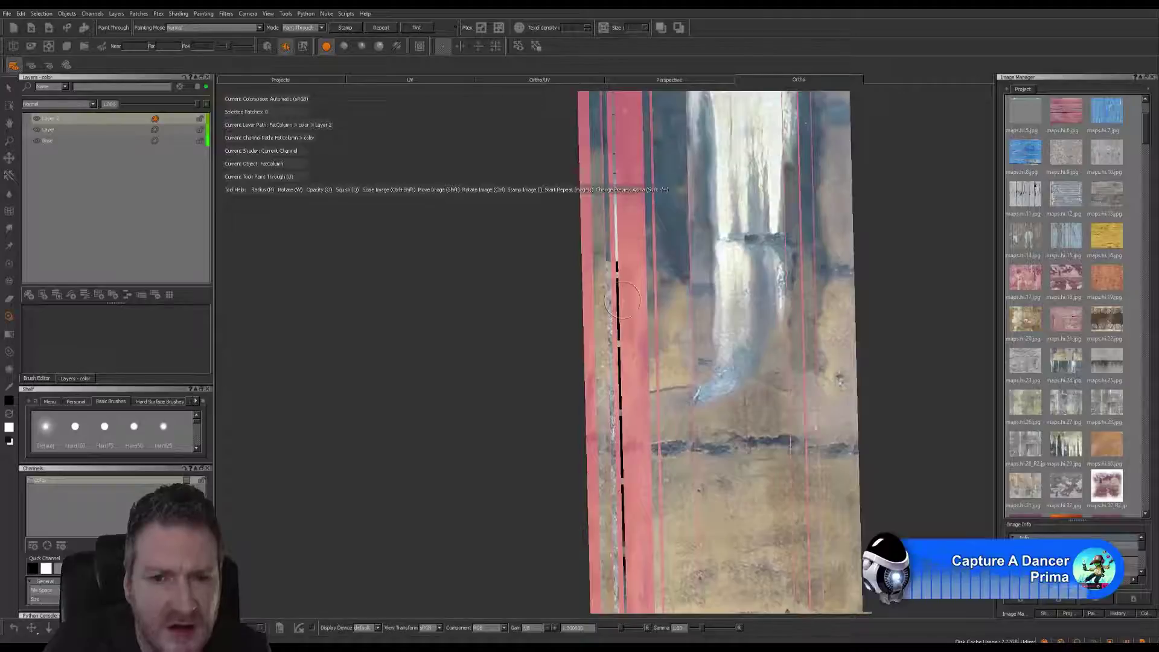
{"action": "mouse_move", "coordinate": [623, 300]}
{"action": "right_mouse_down", "text": "alt"}
{"action": "mouse_move", "coordinate": [756, 288]}
{"action": "mouse_move", "coordinate": [635, 314]}
{"action": "right_mouse_up", "text": "alt"}
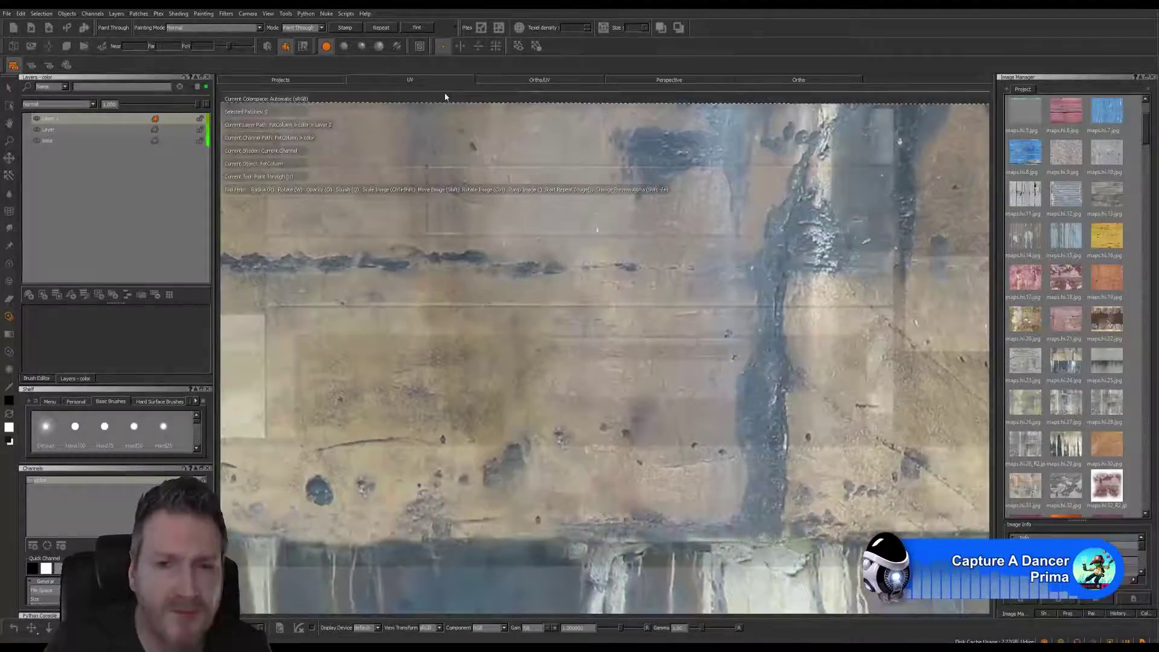
Return to the UV layout and search its upper row of framed and streaked shells for the recessed edge's faces.
{"action": "left_click", "coordinate": [441, 83]}
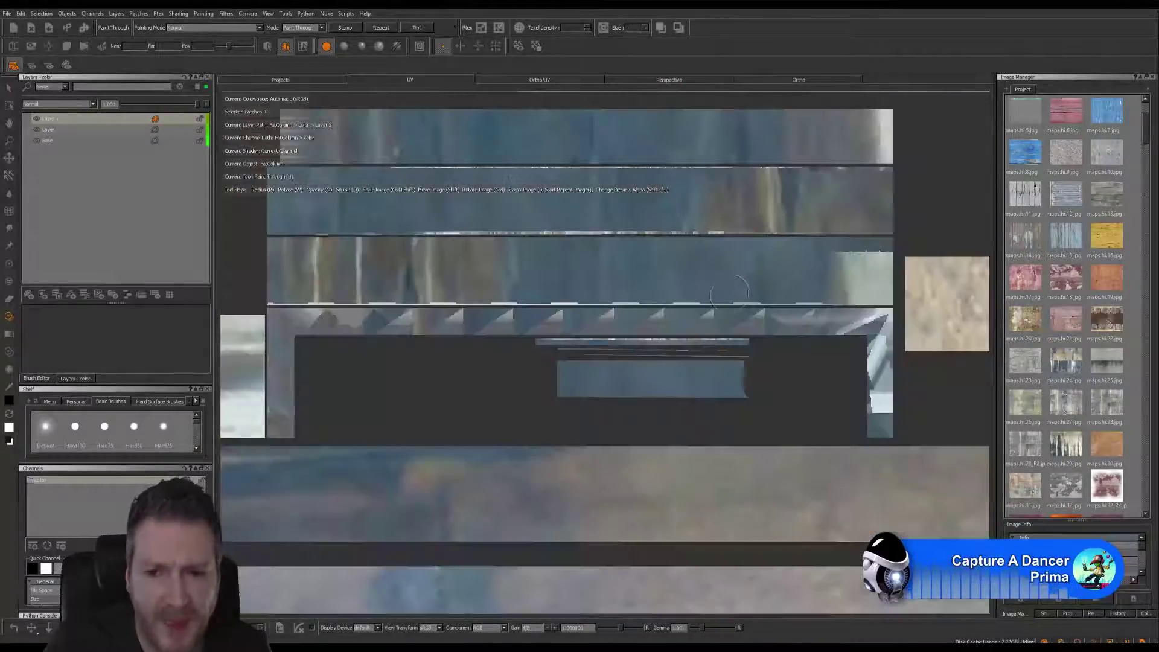
{"action": "right_click_drag", "start_coordinate": [649, 342], "coordinate": [471, 362], "text": "alt"}
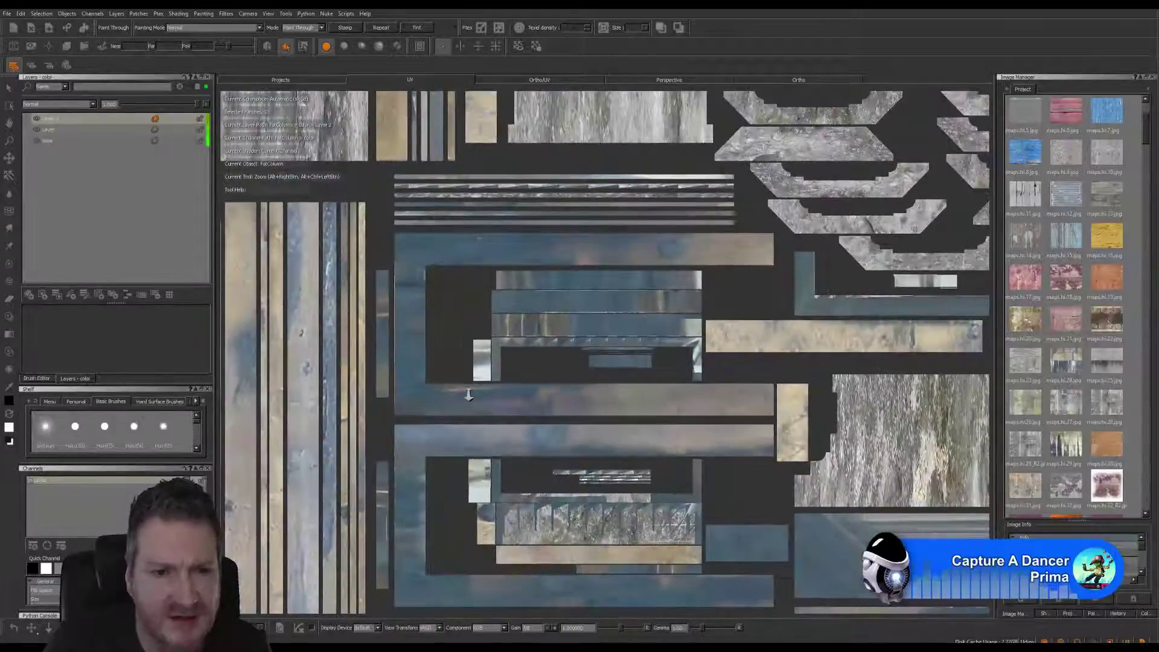
{"action": "middle_click_drag", "start_coordinate": [477, 352], "coordinate": [504, 525], "text": "alt"}
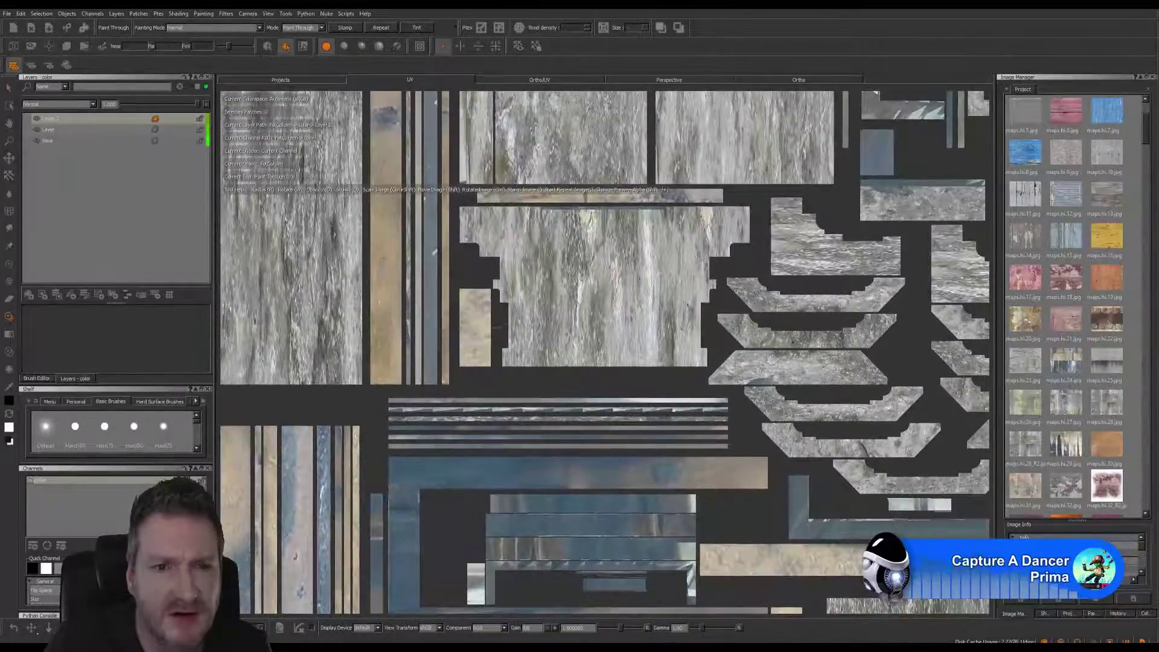
{"action": "middle_click_drag", "start_coordinate": [492, 308], "coordinate": [636, 609], "text": "alt"}
{"action": "middle_click_drag", "start_coordinate": [547, 338], "coordinate": [397, 457], "text": "alt"}
{"action": "middle_click_drag", "start_coordinate": [824, 325], "coordinate": [566, 294], "text": "alt"}
{"action": "middle_click_drag", "start_coordinate": [783, 309], "coordinate": [510, 264], "text": "alt"}
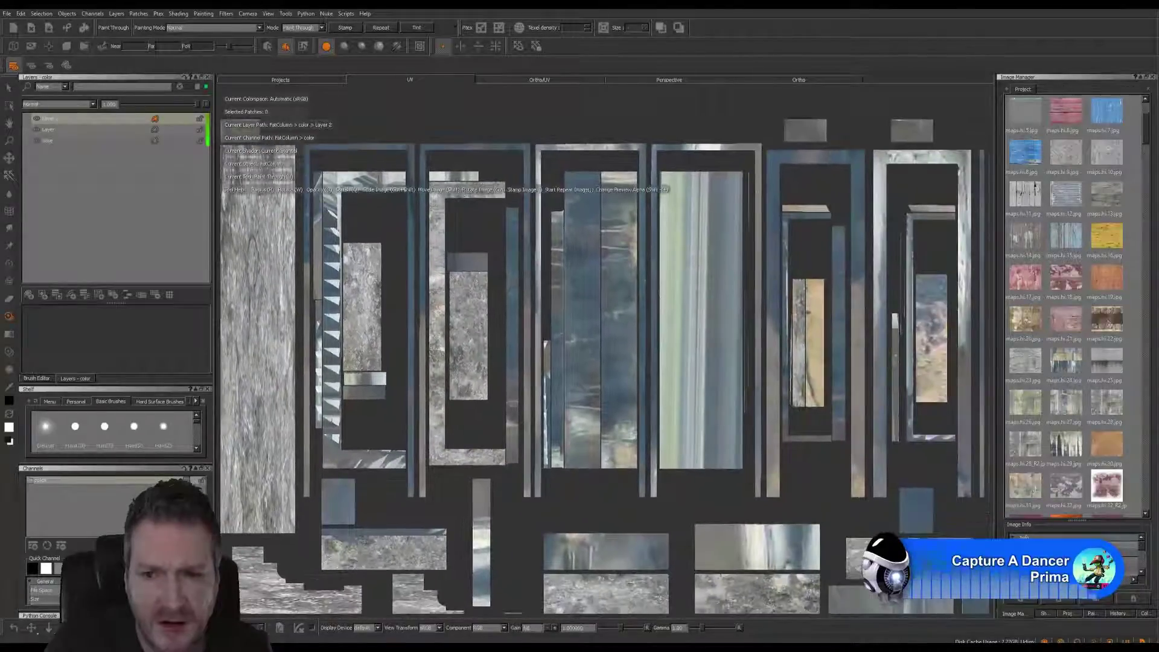
{"action": "middle_click_drag", "start_coordinate": [984, 306], "coordinate": [526, 252], "text": "alt"}
{"action": "middle_click_drag", "start_coordinate": [785, 264], "coordinate": [646, 168], "text": "alt"}
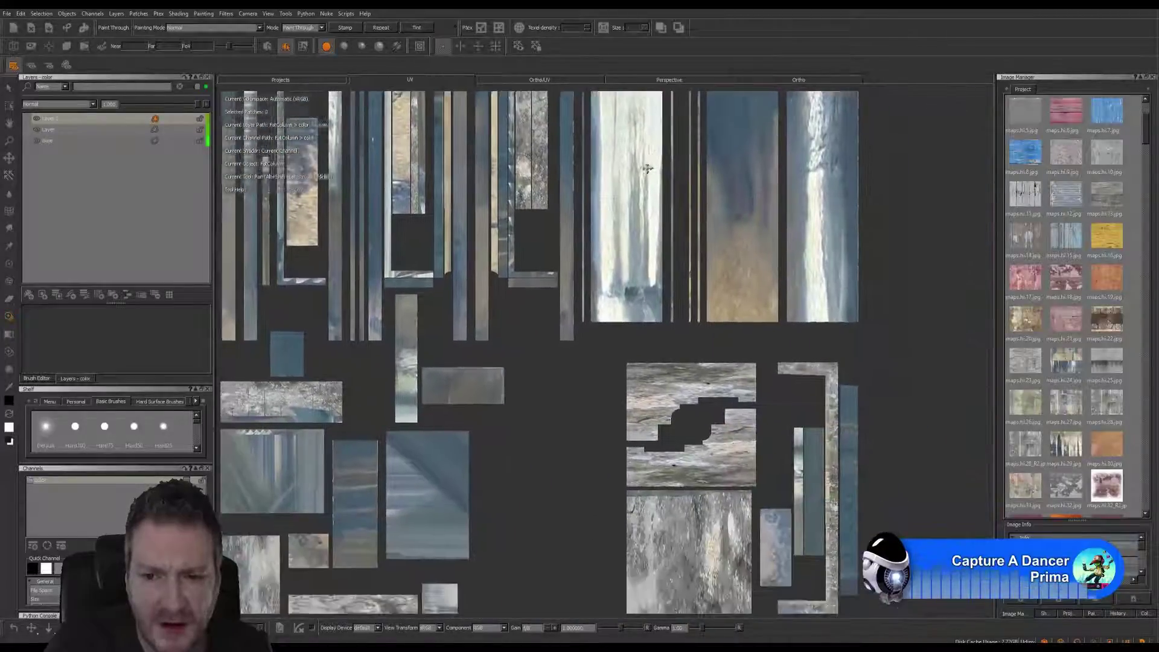
Search the UV layout's central rectangular blocks, stepped shells and lower grey planks for the recessed edge's faces.
{"action": "middle_click_drag", "start_coordinate": [653, 430], "coordinate": [694, 258], "text": "alt"}
{"action": "middle_click_drag", "start_coordinate": [587, 284], "coordinate": [820, 325], "text": "alt"}
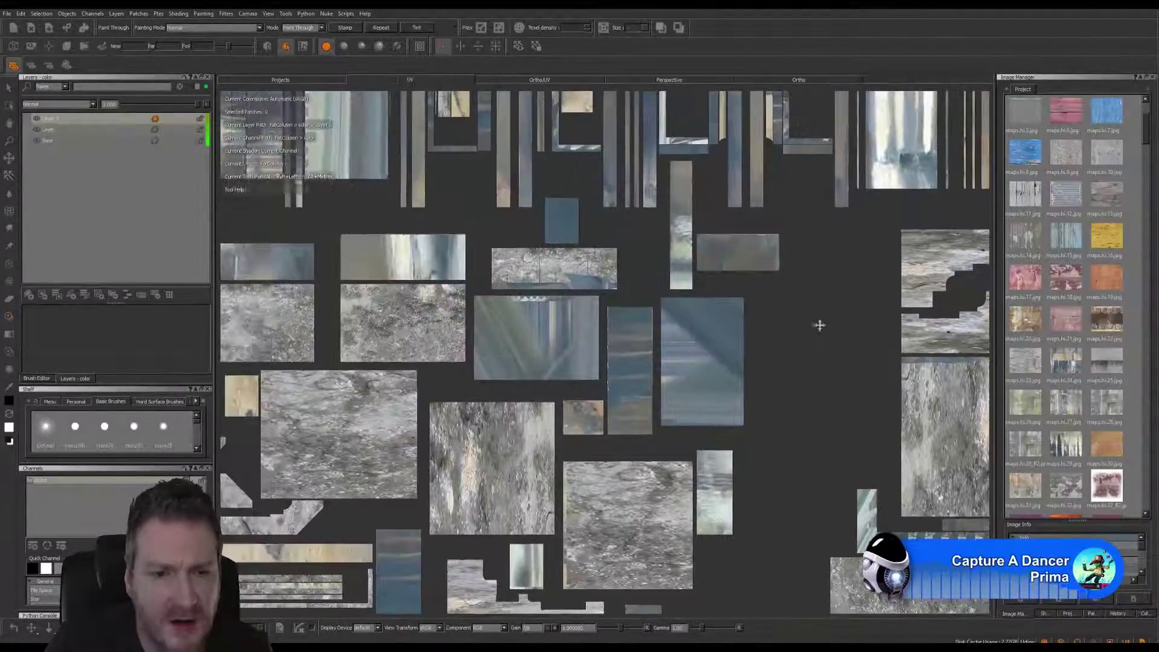
{"action": "middle_click_drag", "start_coordinate": [553, 332], "coordinate": [840, 343], "text": "alt"}
{"action": "middle_click_drag", "start_coordinate": [516, 347], "coordinate": [816, 317], "text": "alt"}
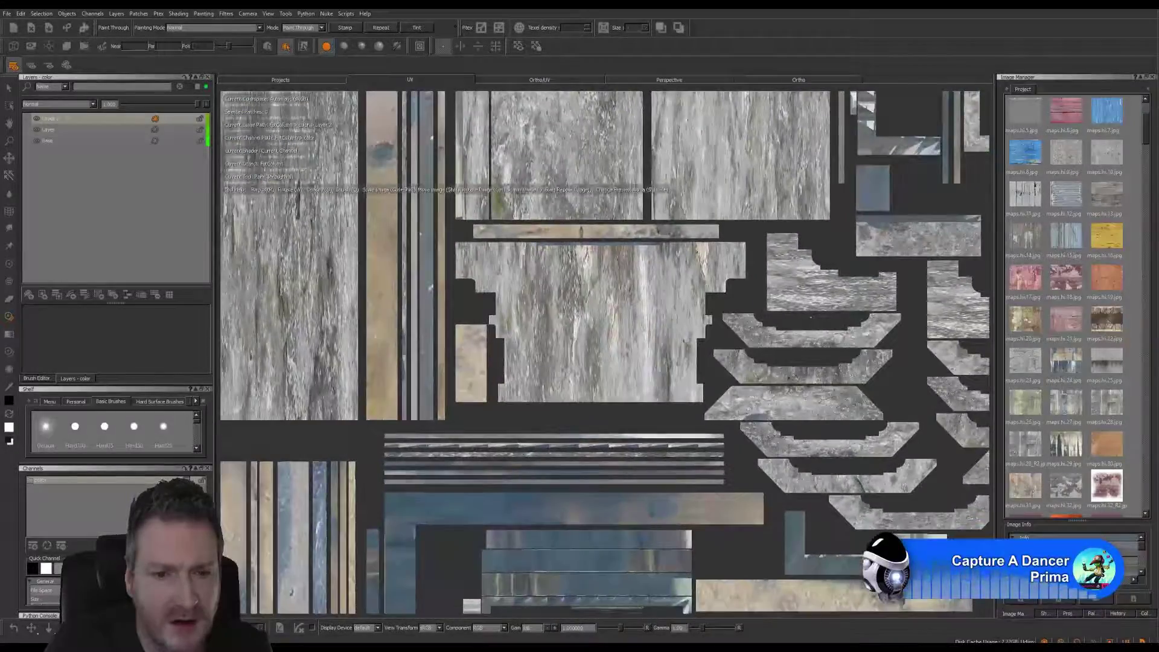
{"action": "mouse_move", "coordinate": [556, 386]}
{"action": "middle_mouse_down", "text": "alt"}
{"action": "mouse_move", "coordinate": [613, 321]}
{"action": "mouse_move", "coordinate": [720, 247]}
{"action": "middle_mouse_up", "text": "alt"}
{"action": "middle_click_drag", "start_coordinate": [718, 390], "coordinate": [341, 255], "text": "alt"}
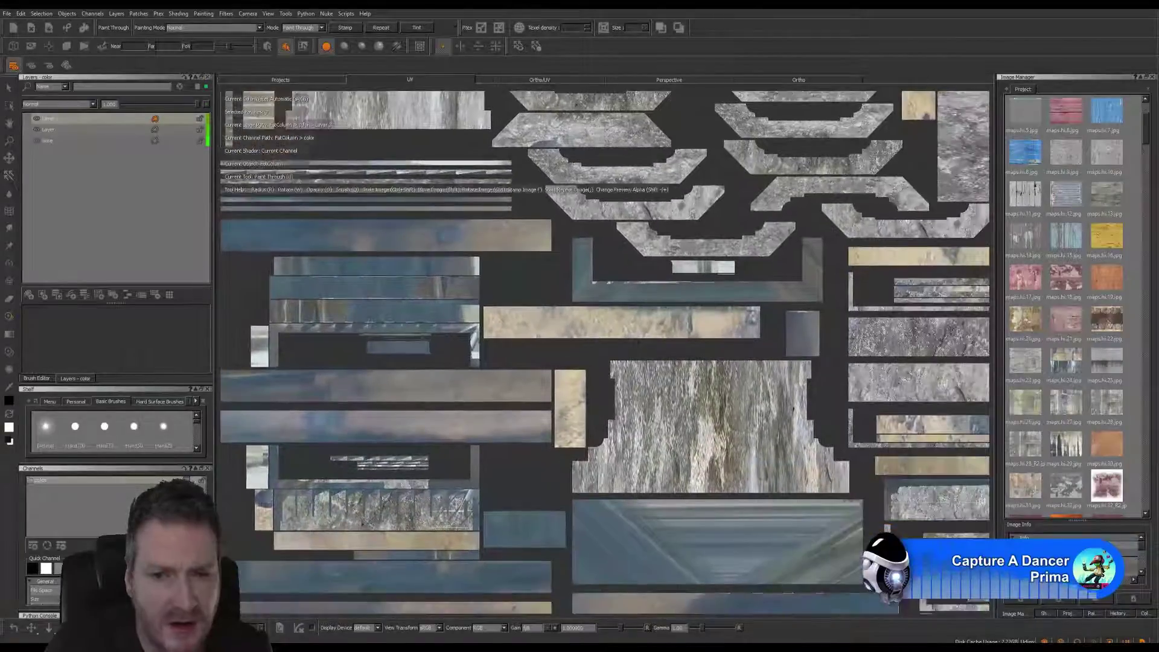
{"action": "middle_click_drag", "start_coordinate": [749, 331], "coordinate": [579, 333], "text": "alt"}
{"action": "middle_click_drag", "start_coordinate": [890, 397], "coordinate": [715, 388], "text": "alt"}
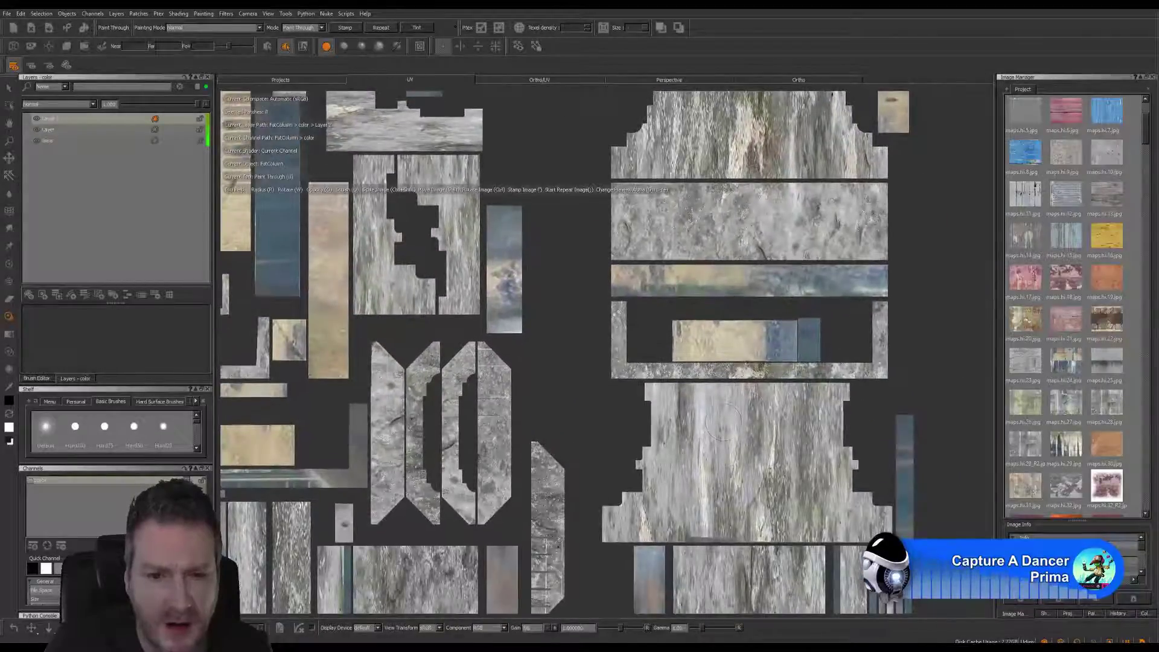
{"action": "middle_click_drag", "start_coordinate": [670, 416], "coordinate": [782, 199], "text": "alt"}
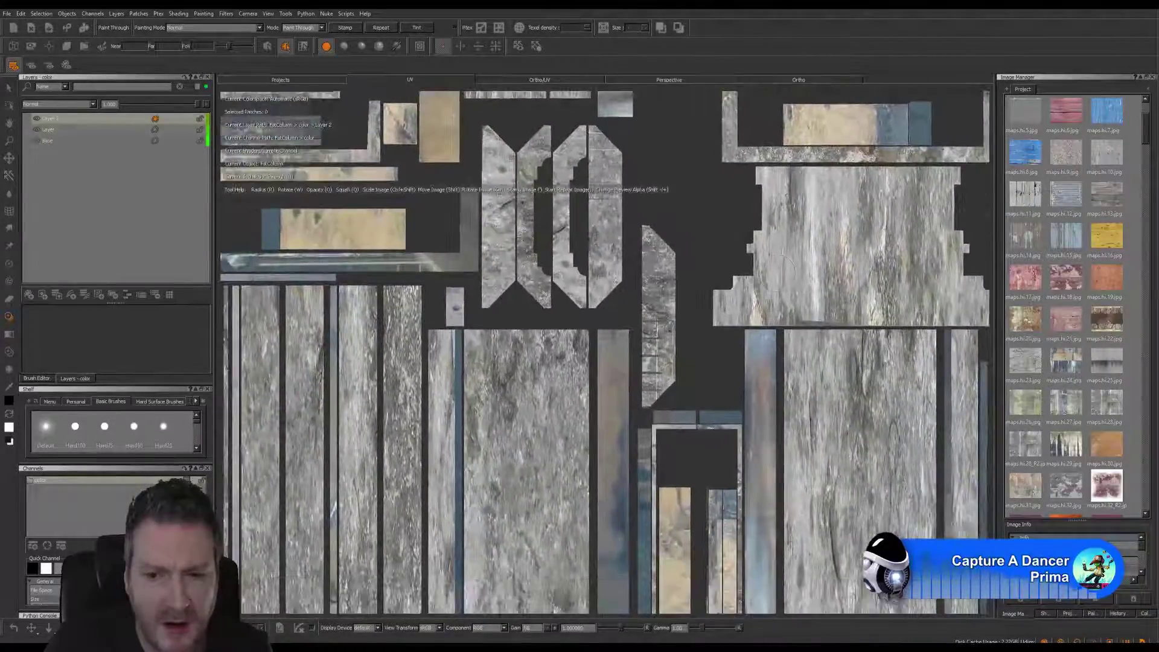
Search the UV layout's lower vertical planks, horizontal wall strips and small framed shell for the recessed edge's faces.
{"action": "middle_click_drag", "start_coordinate": [601, 270], "coordinate": [769, 342], "text": "alt"}
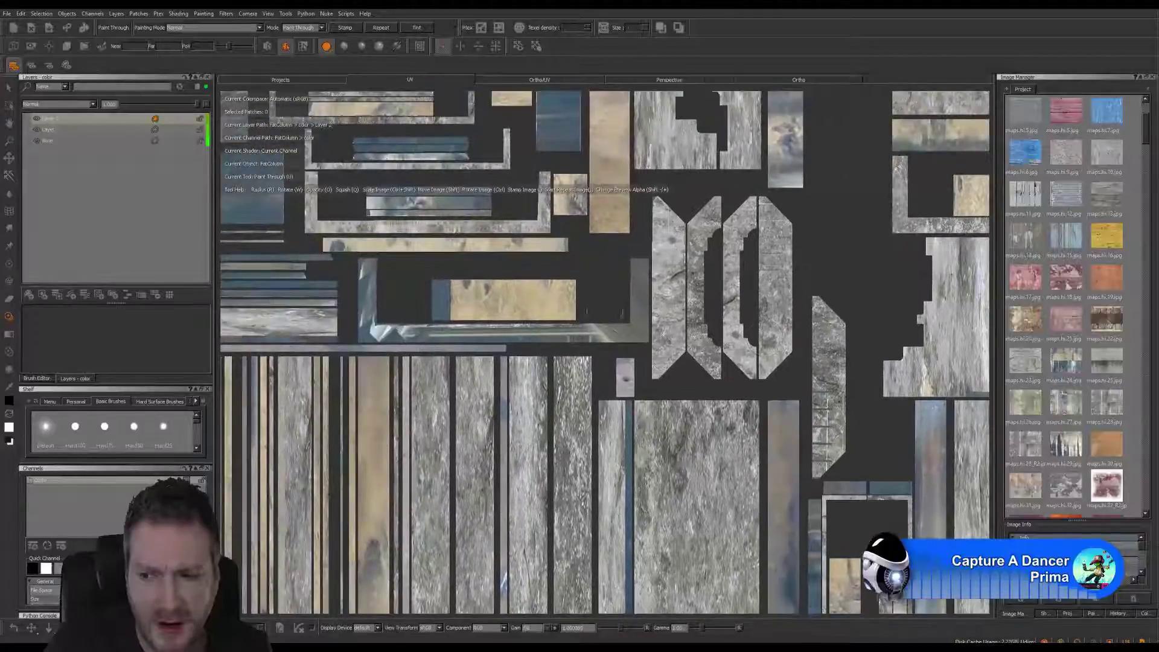
{"action": "middle_click_drag", "start_coordinate": [586, 315], "coordinate": [768, 327], "text": "alt"}
{"action": "middle_click_drag", "start_coordinate": [422, 341], "coordinate": [716, 332], "text": "alt"}
{"action": "middle_click_drag", "start_coordinate": [497, 356], "coordinate": [785, 279], "text": "alt"}
{"action": "middle_click_drag", "start_coordinate": [369, 468], "coordinate": [568, 163], "text": "alt"}
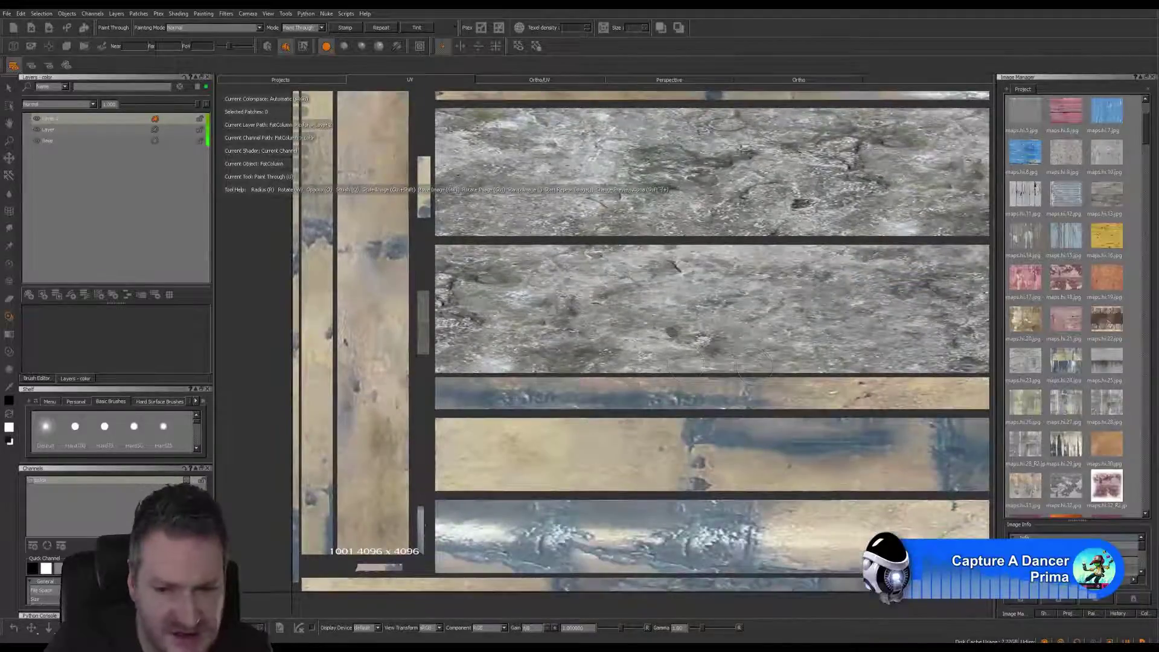
{"action": "middle_click_drag", "start_coordinate": [803, 367], "coordinate": [502, 393], "text": "alt"}
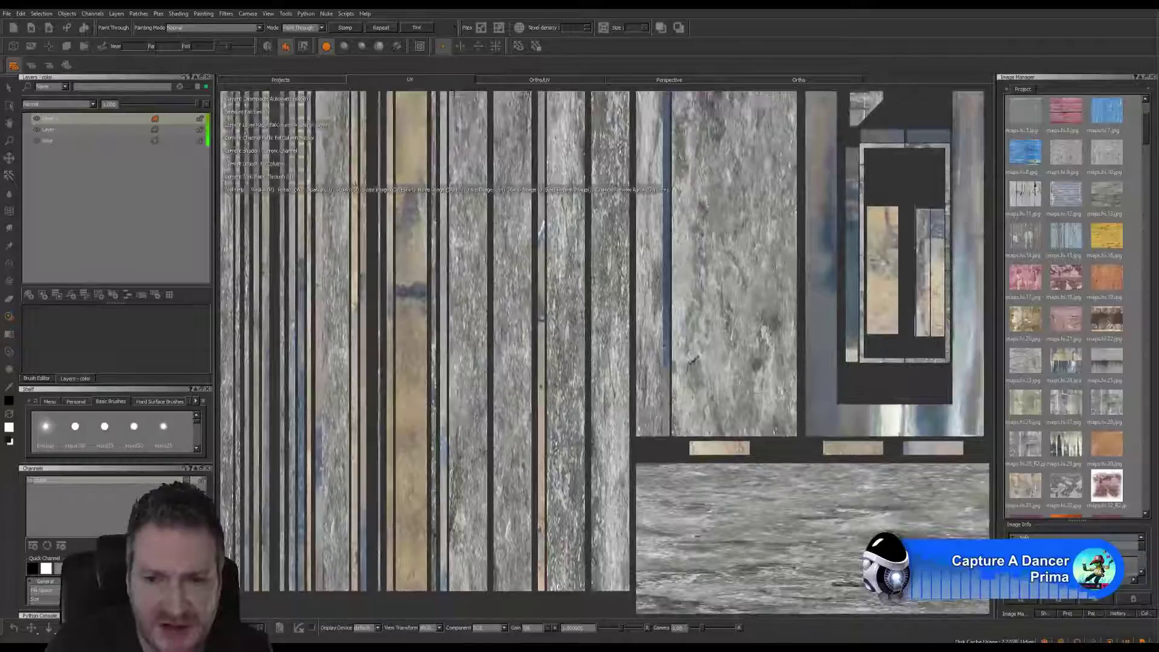
{"action": "middle_click_drag", "start_coordinate": [809, 362], "coordinate": [477, 384], "text": "alt"}
{"action": "middle_click_drag", "start_coordinate": [788, 462], "coordinate": [784, 439], "text": "alt"}
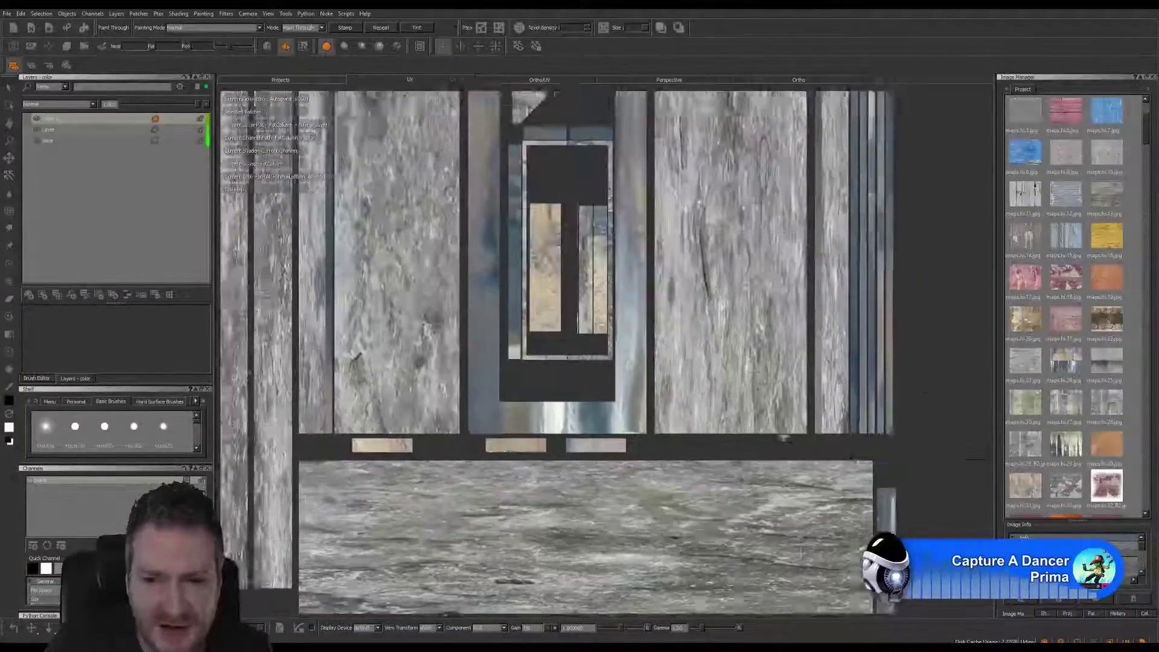
Examine the black patches in the narrow recessed gap along the column's side edge in the Ortho view.
{"action": "left_click", "coordinate": [812, 80]}
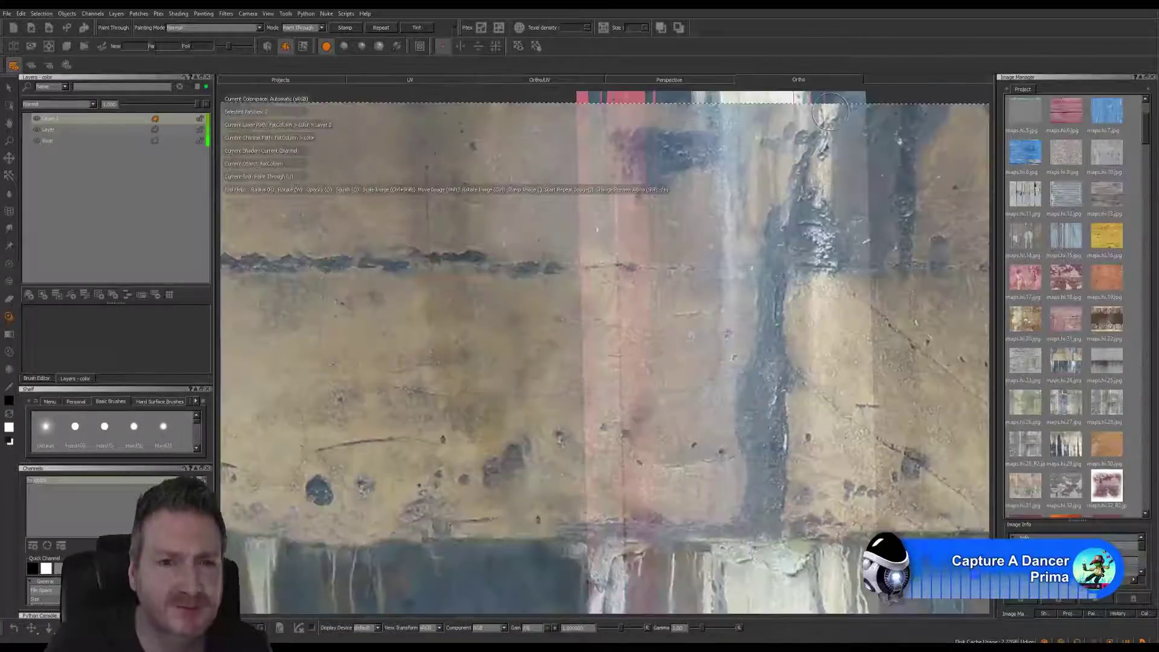
{"action": "mouse_move", "coordinate": [482, 368]}
{"action": "right_mouse_down", "text": "alt"}
{"action": "mouse_move", "coordinate": [470, 375]}
{"action": "mouse_move", "coordinate": [501, 398]}
{"action": "mouse_move", "coordinate": [440, 393]}
{"action": "right_mouse_up", "text": "alt"}
{"action": "mouse_move", "coordinate": [440, 393]}
{"action": "left_mouse_down", "text": "alt"}
{"action": "mouse_move", "coordinate": [523, 398]}
{"action": "mouse_move", "coordinate": [556, 375]}
{"action": "mouse_move", "coordinate": [541, 372]}
{"action": "mouse_move", "coordinate": [893, 378]}
{"action": "mouse_move", "coordinate": [962, 362]}
{"action": "mouse_move", "coordinate": [773, 346]}
{"action": "mouse_move", "coordinate": [807, 312]}
{"action": "mouse_move", "coordinate": [603, 337]}
{"action": "mouse_move", "coordinate": [828, 347]}
{"action": "mouse_move", "coordinate": [580, 341]}
{"action": "mouse_move", "coordinate": [625, 341]}
{"action": "left_mouse_up", "text": "alt"}
{"action": "right_click_drag", "start_coordinate": [677, 316], "coordinate": [799, 316], "text": "alt"}
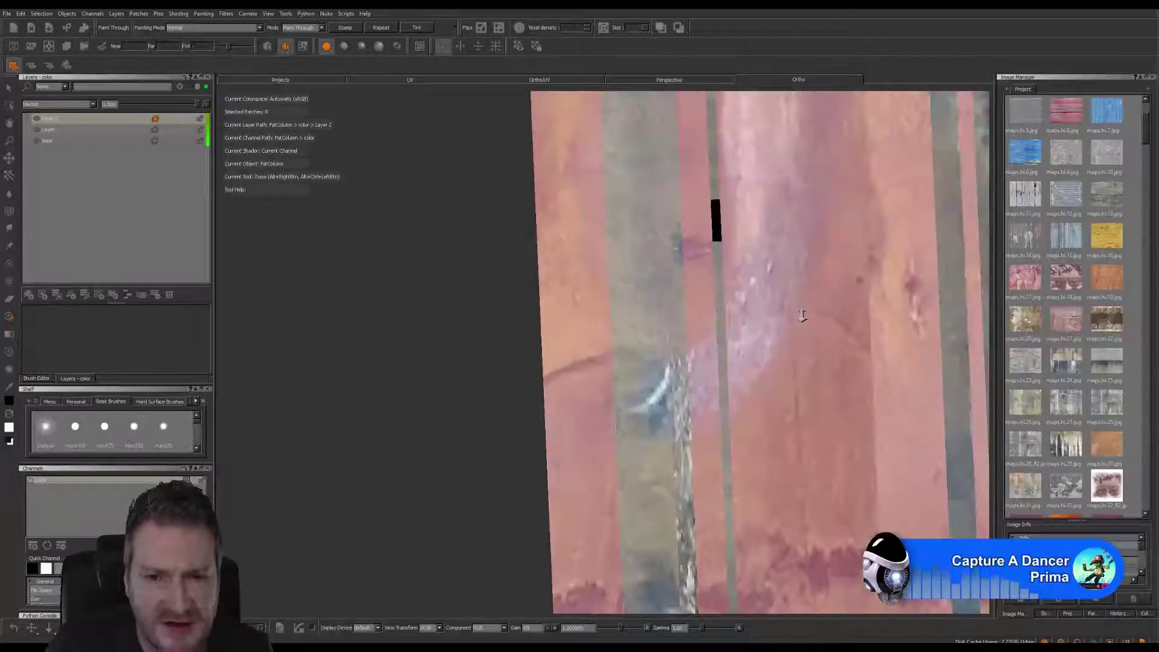
{"action": "middle_click_drag", "start_coordinate": [737, 312], "coordinate": [672, 552], "text": "alt"}
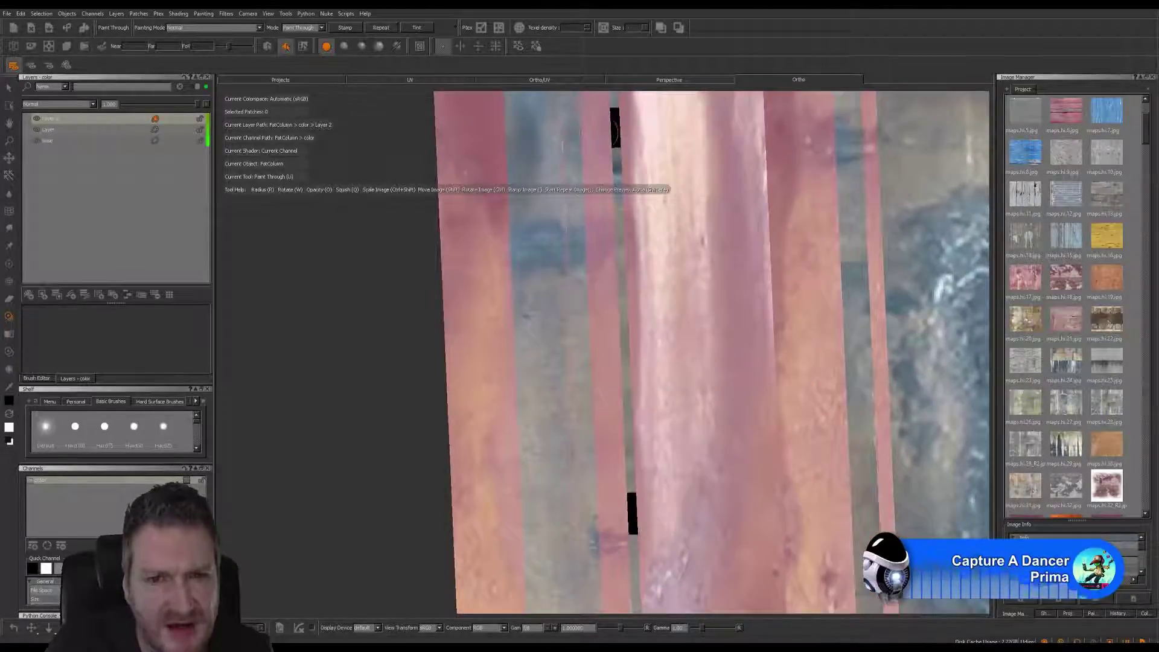
Search the UV layout again, from its top row of framed shells down through the stepped, curved and blue frame shells.
{"action": "left_click", "coordinate": [399, 79]}
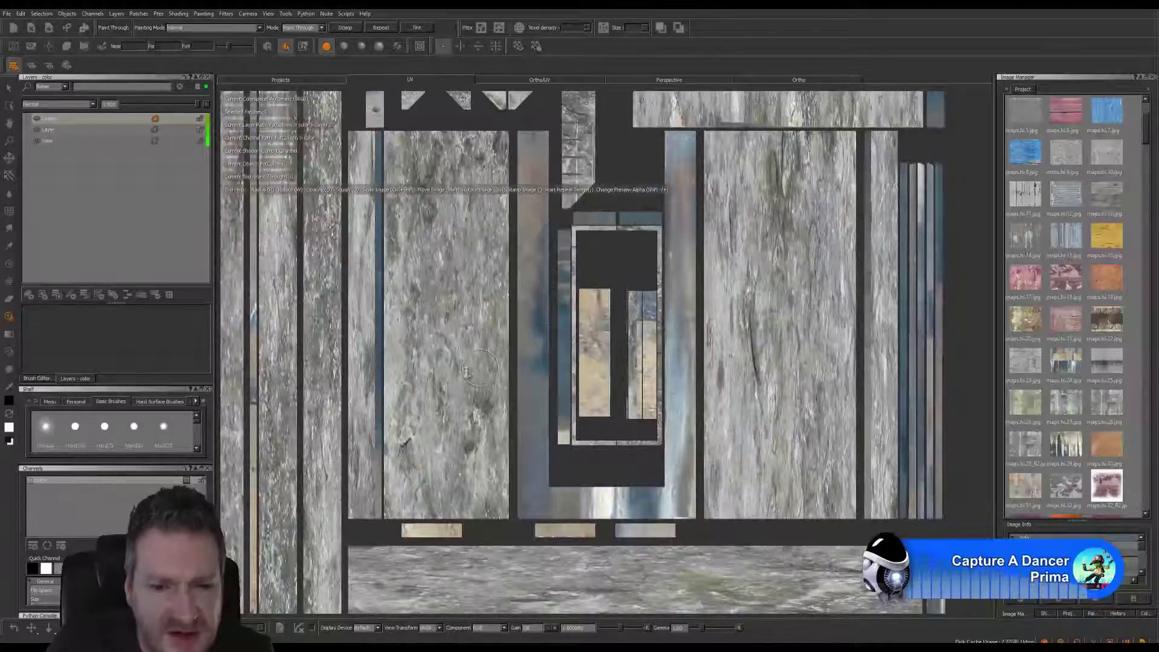
{"action": "right_click_drag", "start_coordinate": [480, 365], "coordinate": [358, 396], "text": "alt"}
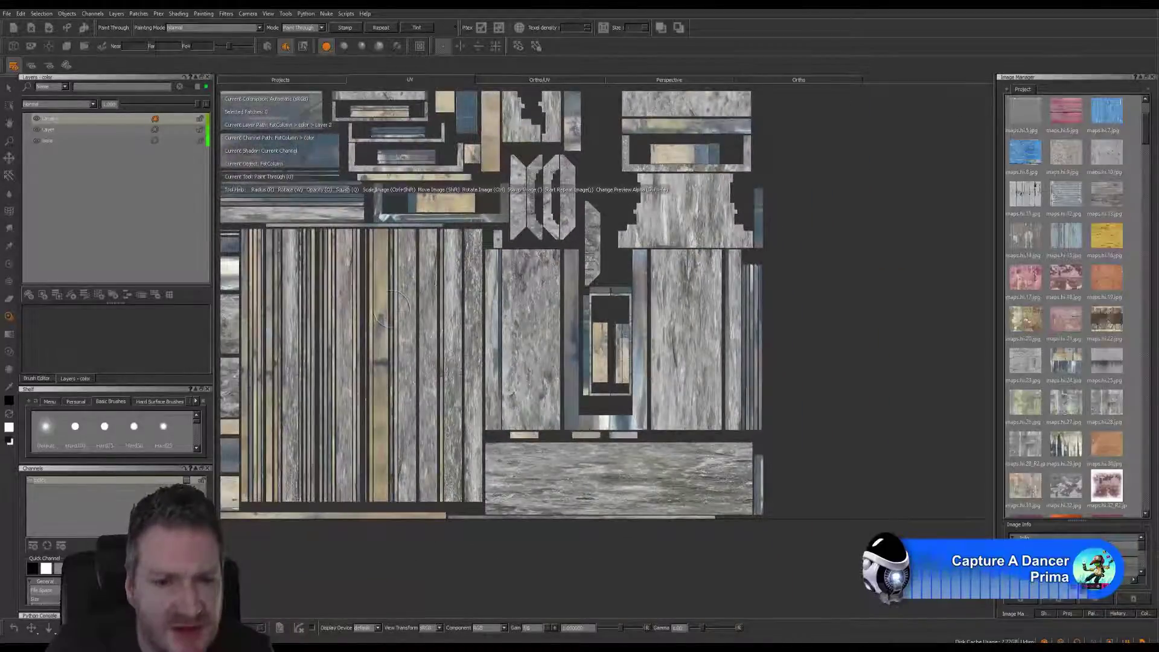
{"action": "middle_click_drag", "start_coordinate": [391, 309], "coordinate": [541, 511], "text": "alt"}
{"action": "mouse_move", "coordinate": [423, 242]}
{"action": "middle_mouse_down", "text": "alt"}
{"action": "mouse_move", "coordinate": [475, 351]}
{"action": "mouse_move", "coordinate": [513, 486]}
{"action": "middle_mouse_up", "text": "alt"}
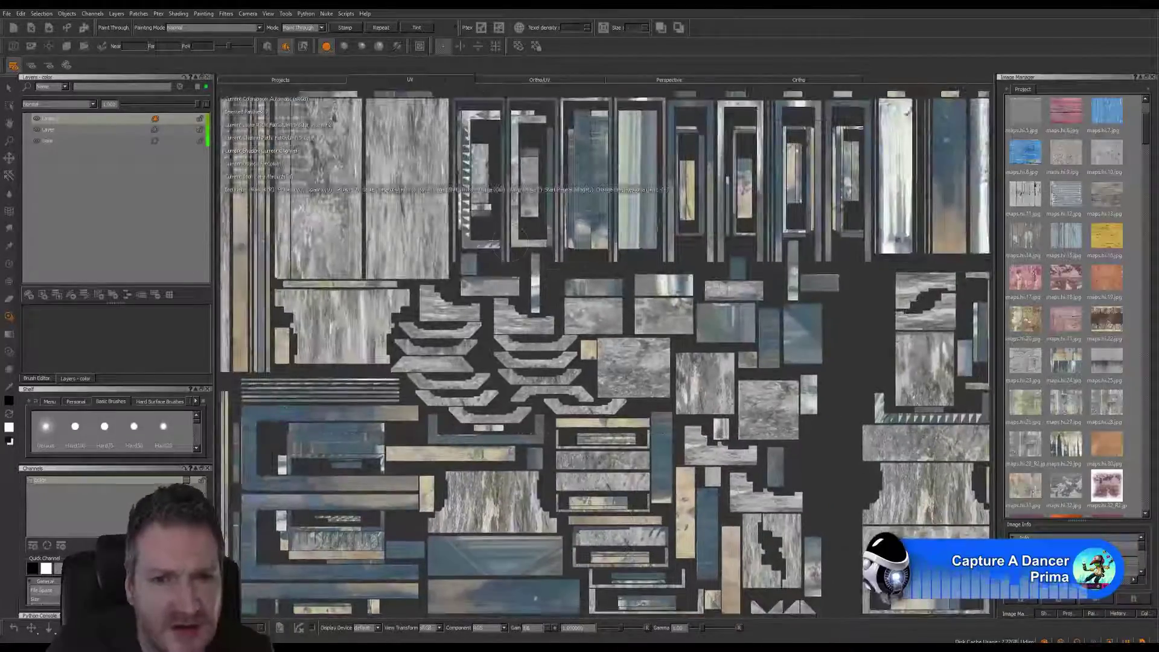
{"action": "middle_click_drag", "start_coordinate": [514, 244], "coordinate": [499, 348], "text": "alt"}
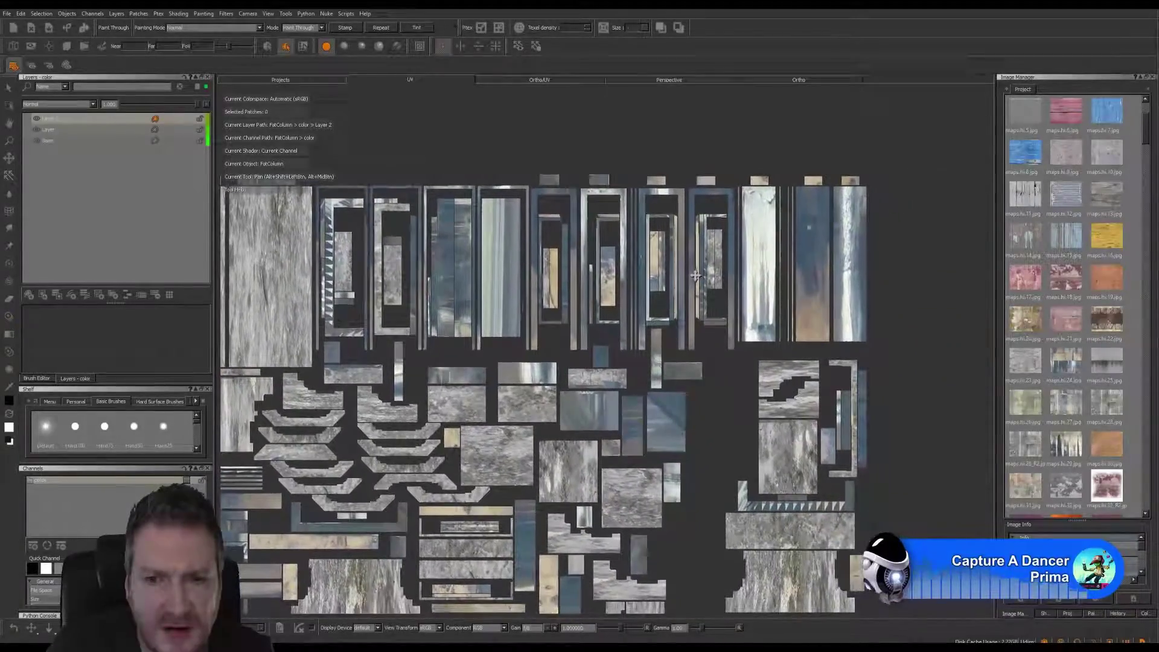
{"action": "middle_click_drag", "start_coordinate": [696, 276], "coordinate": [678, 219], "text": "alt"}
{"action": "mouse_move", "coordinate": [701, 361]}
{"action": "middle_mouse_down", "text": "alt"}
{"action": "mouse_move", "coordinate": [753, 363]}
{"action": "mouse_move", "coordinate": [822, 318]}
{"action": "middle_mouse_up", "text": "alt"}
{"action": "mouse_move", "coordinate": [615, 414]}
{"action": "middle_mouse_down", "text": "alt"}
{"action": "mouse_move", "coordinate": [677, 375]}
{"action": "mouse_move", "coordinate": [699, 344]}
{"action": "middle_mouse_up", "text": "alt"}
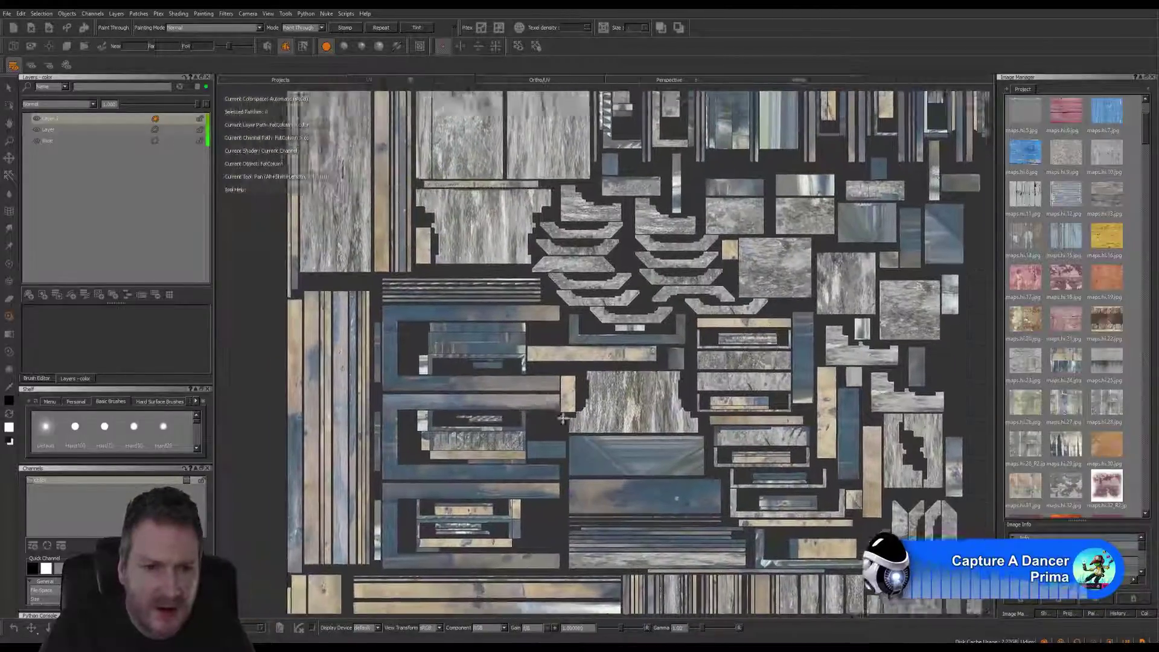
{"action": "middle_click_drag", "start_coordinate": [562, 419], "coordinate": [602, 443], "text": "alt"}
{"action": "right_click_drag", "start_coordinate": [620, 314], "coordinate": [619, 344], "text": "alt"}
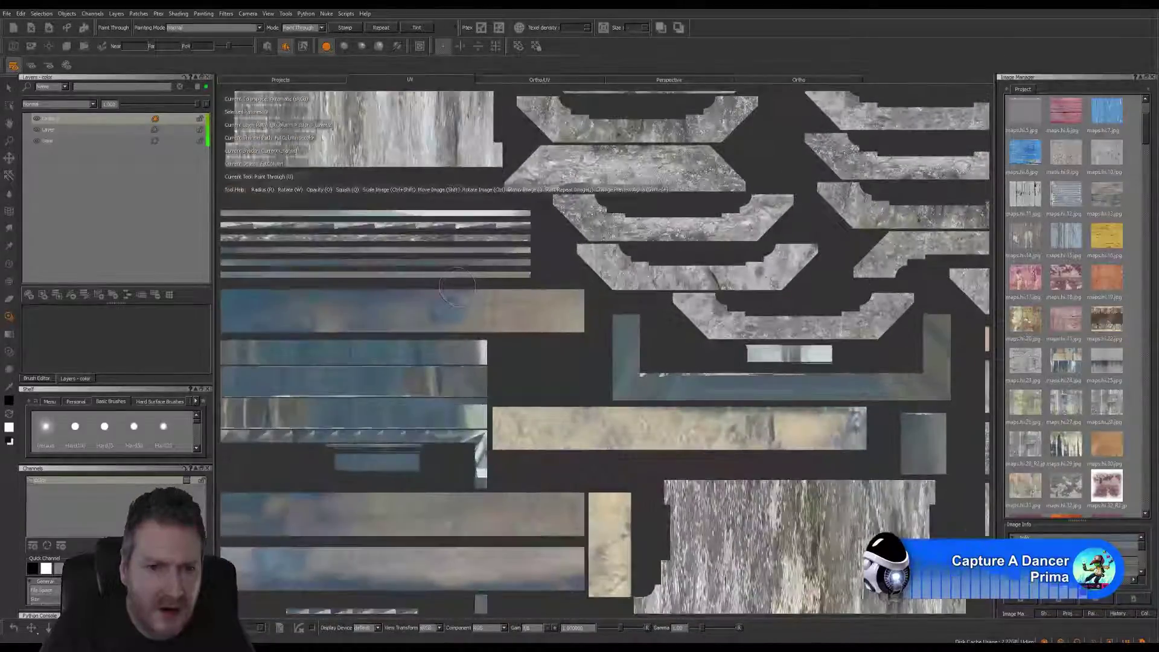
Closely examine the UV layout's horizontal strips, narrow vertical strips and the small frame between the large grey planks.
{"action": "middle_click_drag", "start_coordinate": [457, 285], "coordinate": [767, 373], "text": "alt"}
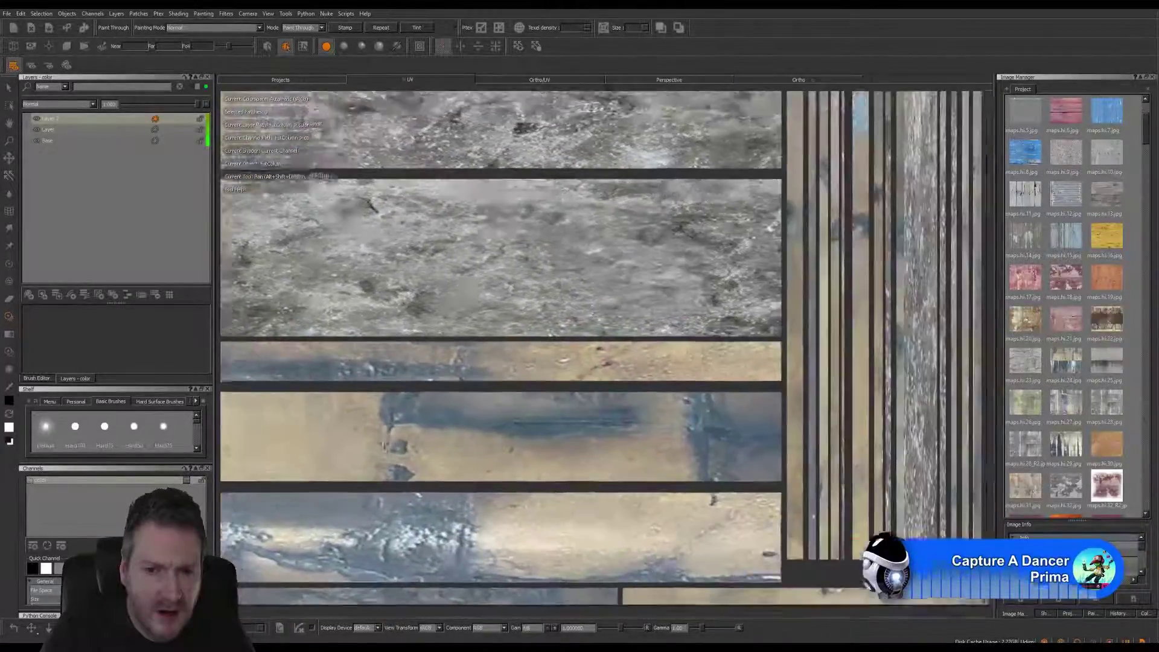
{"action": "middle_click_drag", "start_coordinate": [785, 260], "coordinate": [522, 362], "text": "alt"}
{"action": "middle_click_drag", "start_coordinate": [757, 338], "coordinate": [472, 364], "text": "alt"}
{"action": "middle_click_drag", "start_coordinate": [770, 356], "coordinate": [650, 372], "text": "alt"}
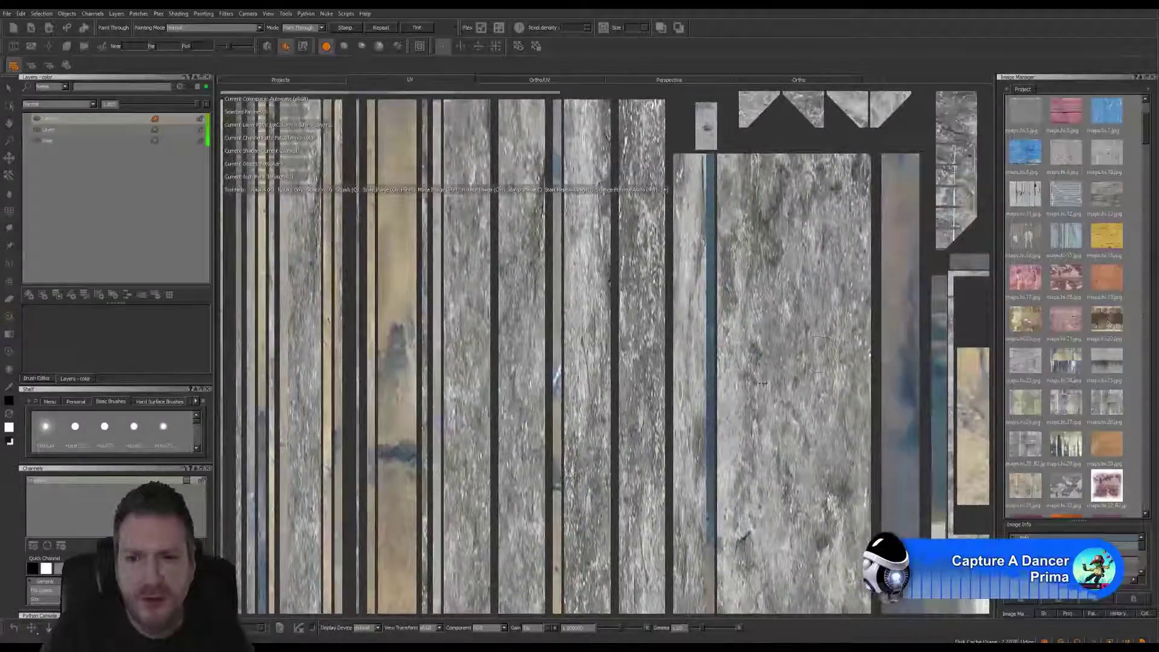
{"action": "middle_click_drag", "start_coordinate": [819, 354], "coordinate": [525, 239], "text": "alt"}
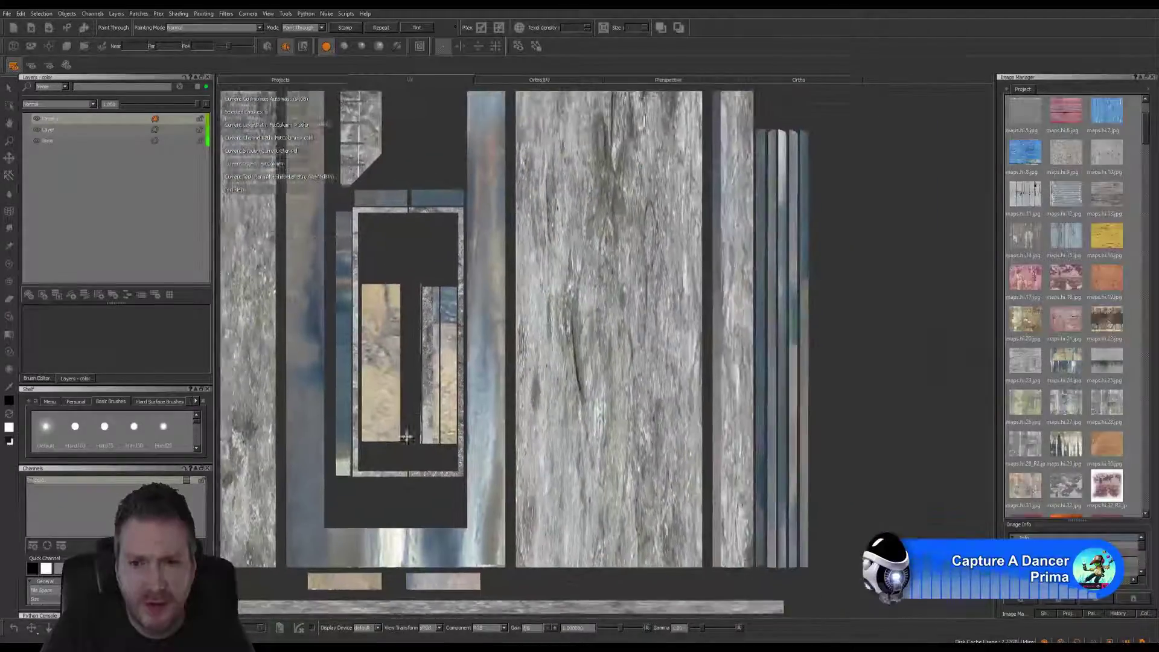
{"action": "middle_click_drag", "start_coordinate": [407, 437], "coordinate": [445, 399], "text": "alt"}
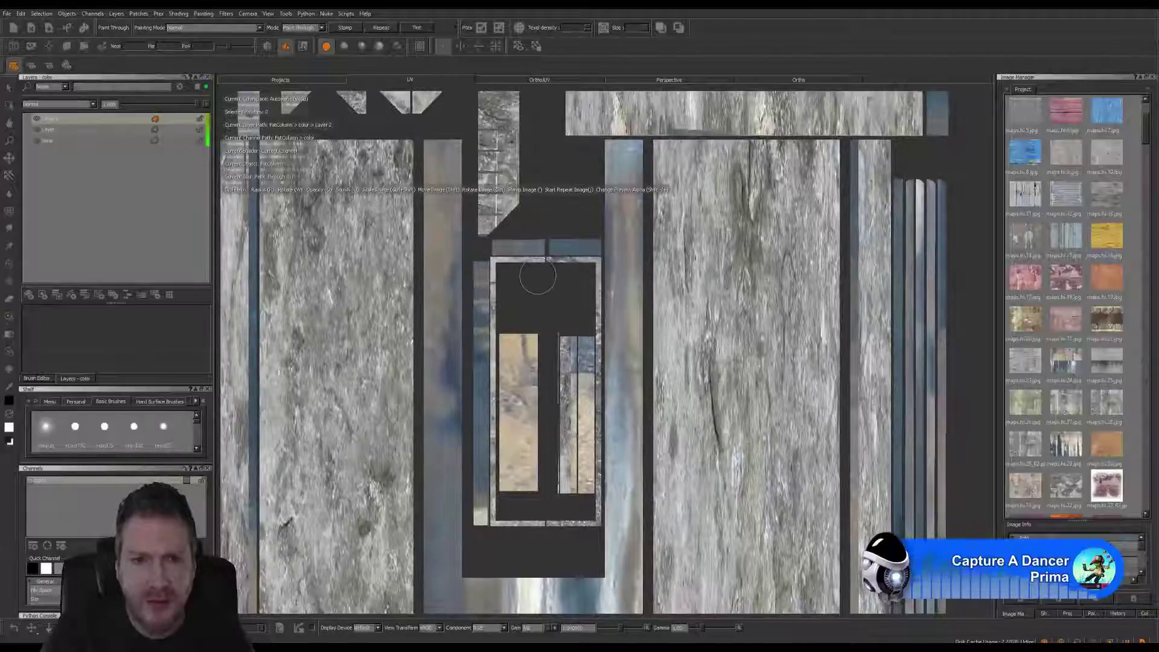
{"action": "middle_click_drag", "start_coordinate": [541, 287], "coordinate": [580, 449]}
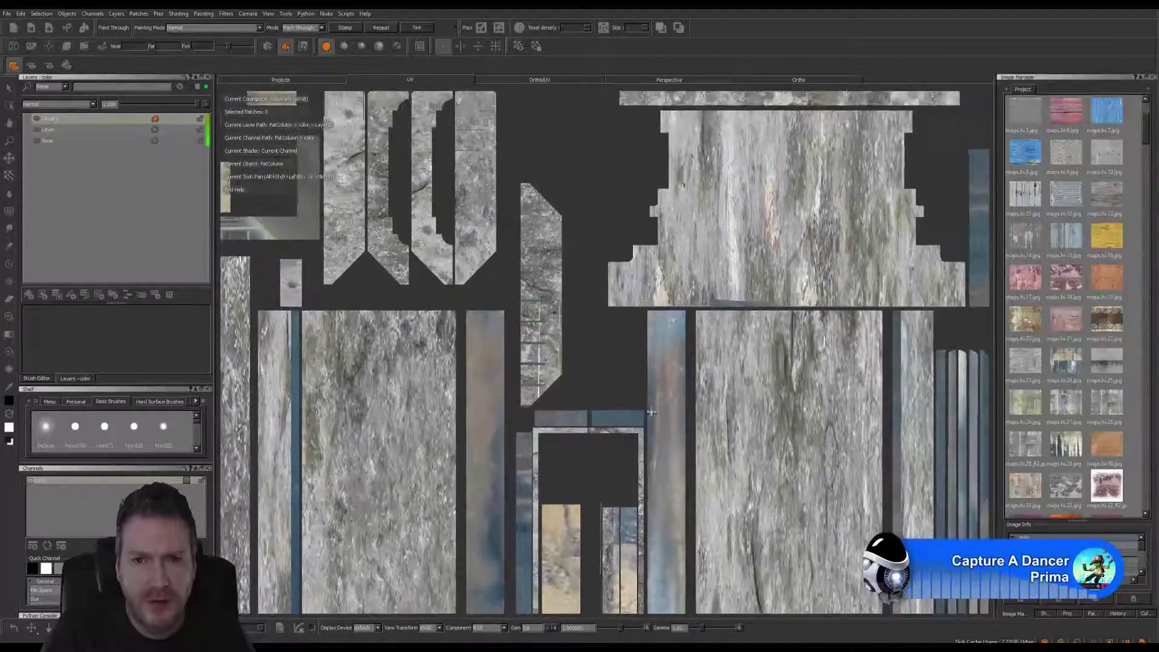
Search upward through the UV layout from the bracket-shaped shells to the top row for the gap's faces.
{"action": "middle_click_drag", "start_coordinate": [716, 142], "coordinate": [753, 578], "text": "alt"}
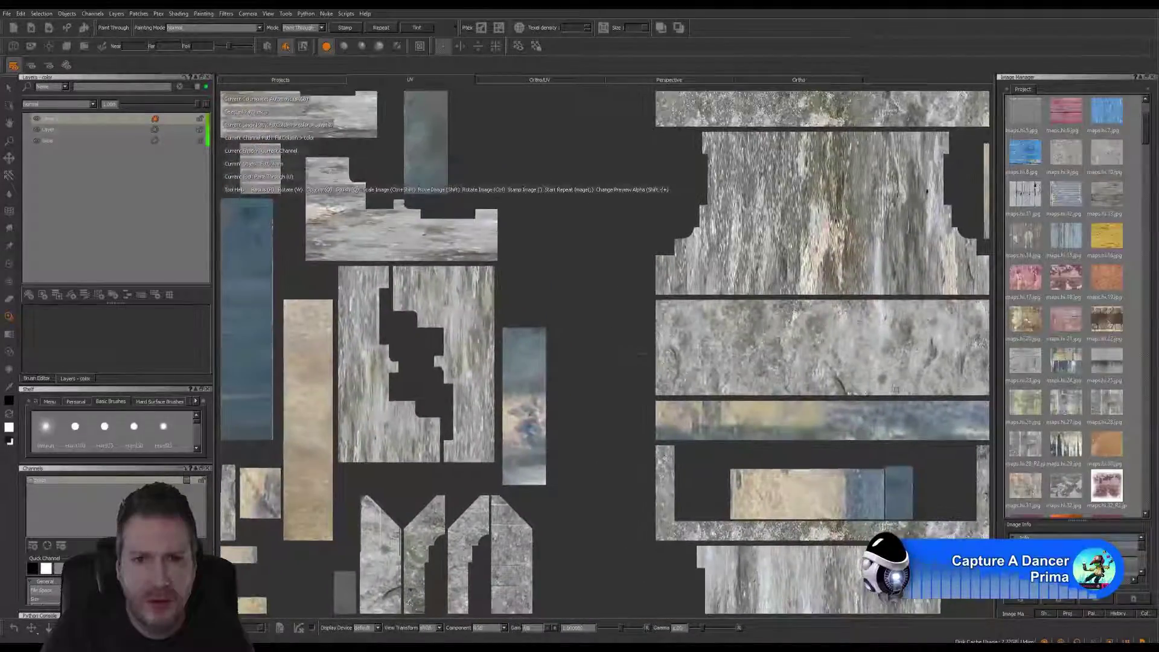
{"action": "middle_click_drag", "start_coordinate": [634, 354], "coordinate": [687, 566], "text": "alt"}
{"action": "middle_click_drag", "start_coordinate": [654, 379], "coordinate": [698, 586], "text": "alt"}
{"action": "middle_click_drag", "start_coordinate": [631, 346], "coordinate": [682, 500], "text": "alt"}
{"action": "middle_click_drag", "start_coordinate": [676, 338], "coordinate": [664, 499], "text": "alt"}
{"action": "middle_click_drag", "start_coordinate": [640, 362], "coordinate": [680, 524], "text": "alt"}
{"action": "right_click_drag", "start_coordinate": [680, 525], "coordinate": [494, 425], "text": "alt"}
{"action": "middle_click_drag", "start_coordinate": [493, 425], "coordinate": [580, 404], "text": "alt"}
{"action": "scroll", "coordinate": [580, 403], "scroll_direction": "up", "scroll_amount": 2}
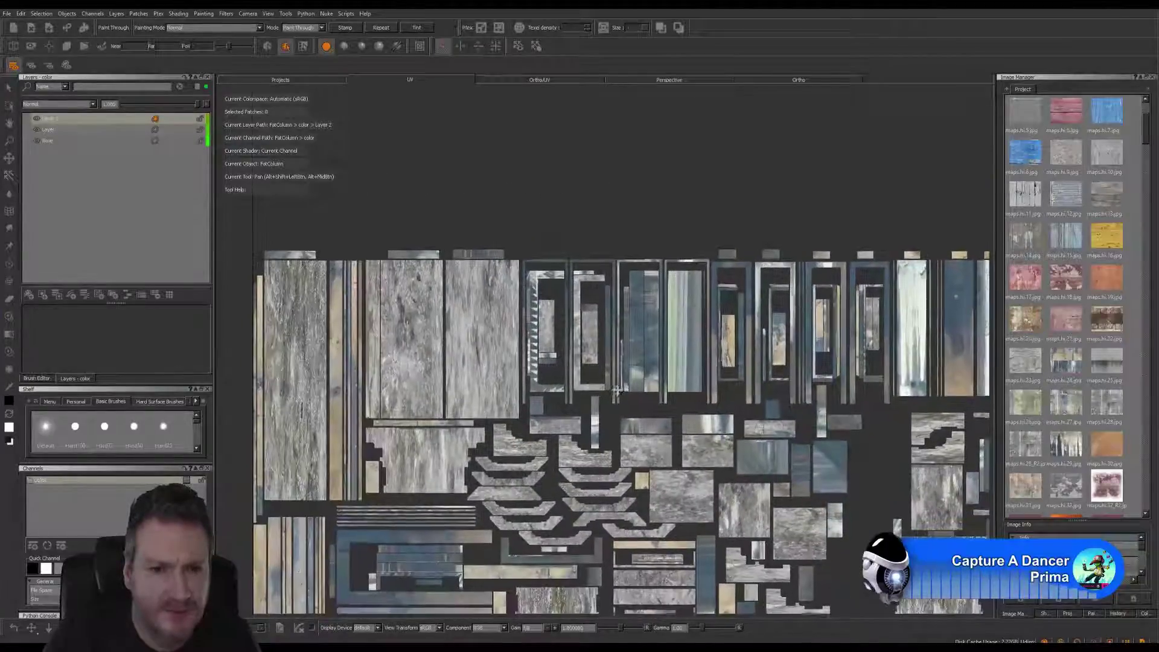
{"action": "middle_click_drag", "start_coordinate": [460, 411], "coordinate": [501, 271], "text": "alt"}
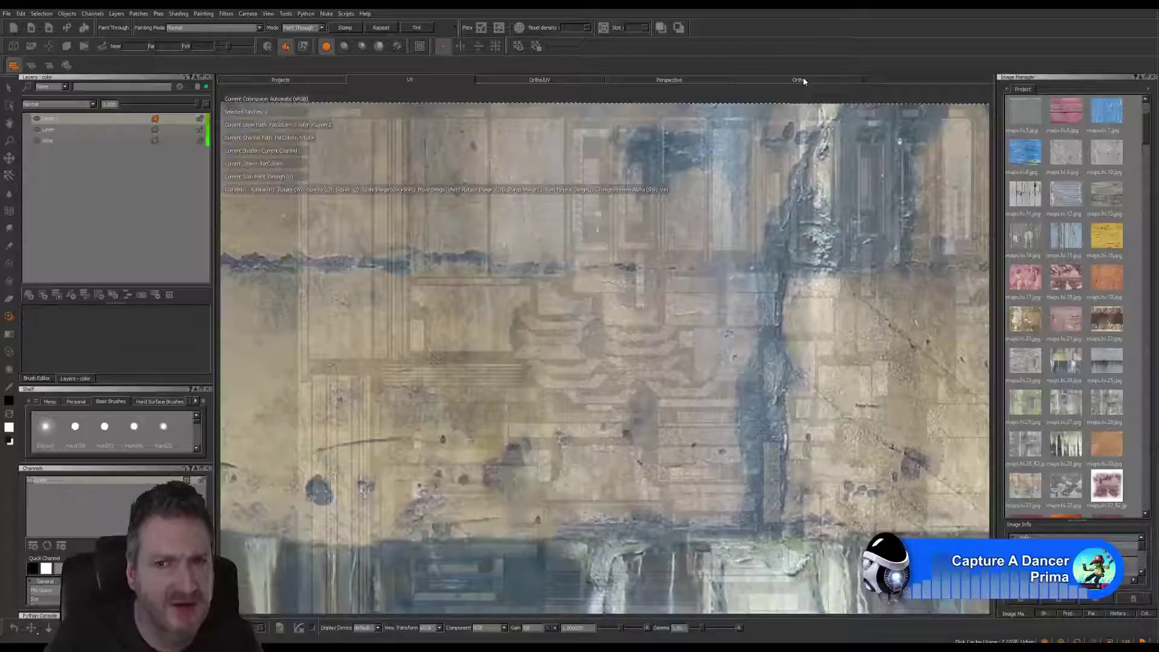
Turn off the projection's edge mask and frame the upper black patch in the column's recessed gap in the Ortho view.
{"action": "left_click", "coordinate": [803, 81]}
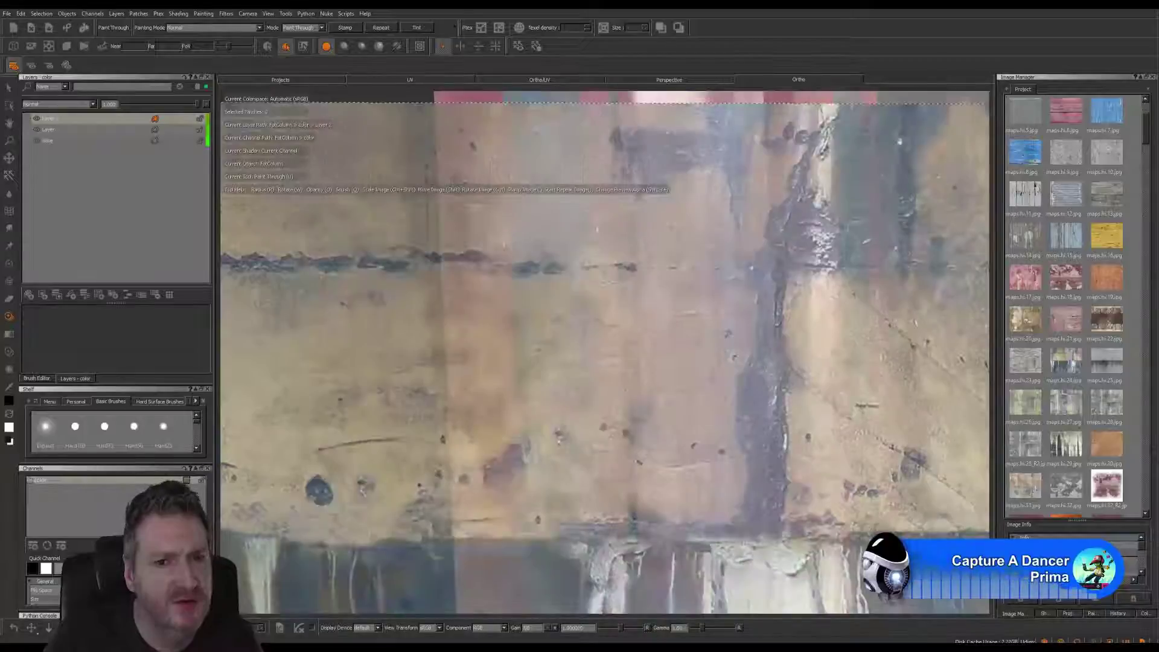
{"action": "left_click_drag", "start_coordinate": [628, 265], "coordinate": [594, 266], "text": "alt"}
{"action": "right_click_drag", "start_coordinate": [594, 259], "coordinate": [509, 300], "text": "alt"}
{"action": "mouse_move", "coordinate": [517, 330]}
{"action": "middle_mouse_down", "text": "alt"}
{"action": "mouse_move", "coordinate": [515, 339]}
{"action": "mouse_move", "coordinate": [525, 324]}
{"action": "middle_mouse_up", "text": "alt"}
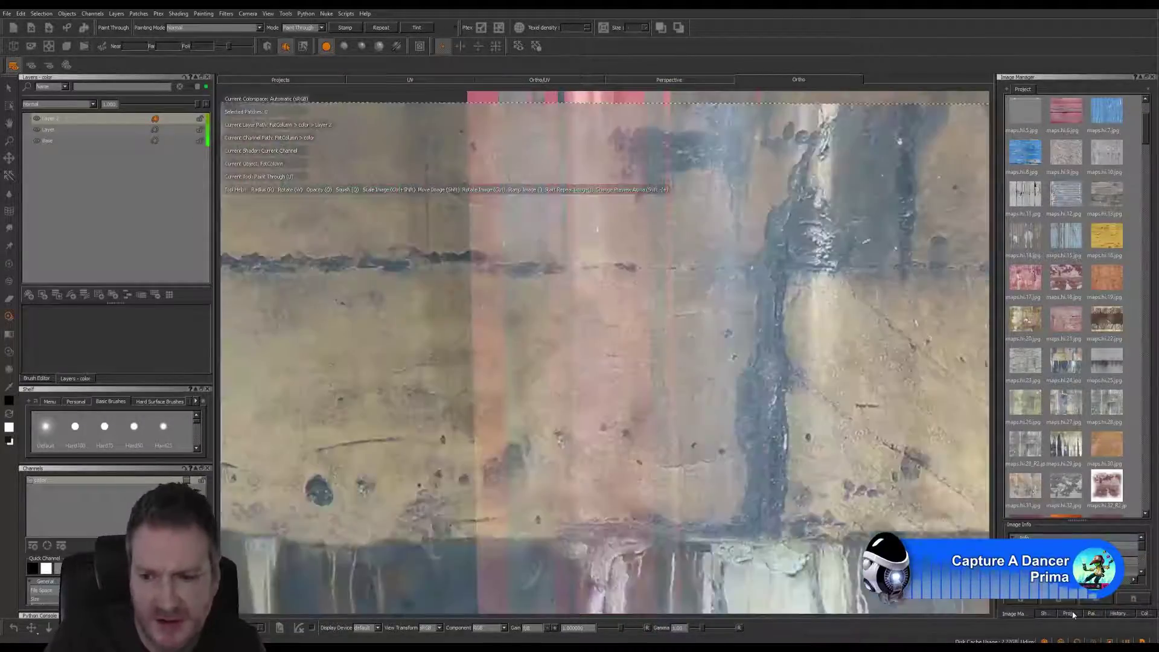
{"action": "left_click", "coordinate": [1068, 614]}
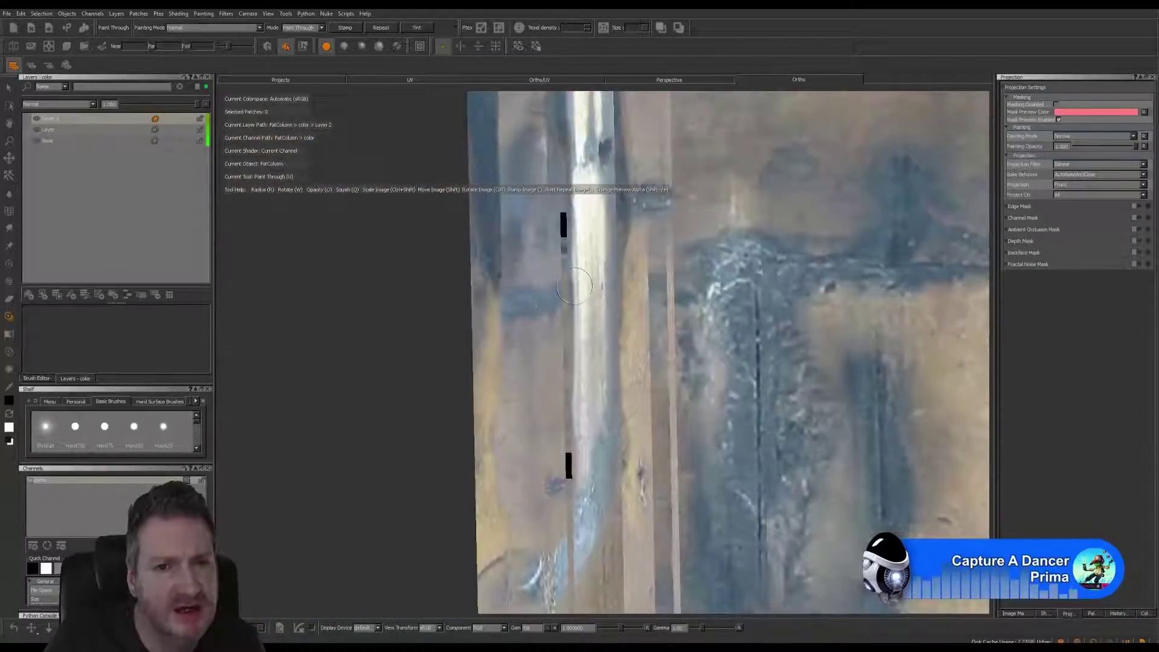
{"action": "mouse_move", "coordinate": [574, 286]}
{"action": "left_mouse_down", "text": "alt"}
{"action": "mouse_move", "coordinate": [612, 262]}
{"action": "mouse_move", "coordinate": [593, 259]}
{"action": "left_mouse_up", "text": "alt"}
{"action": "middle_click_drag", "start_coordinate": [593, 259], "coordinate": [645, 377], "text": "alt"}
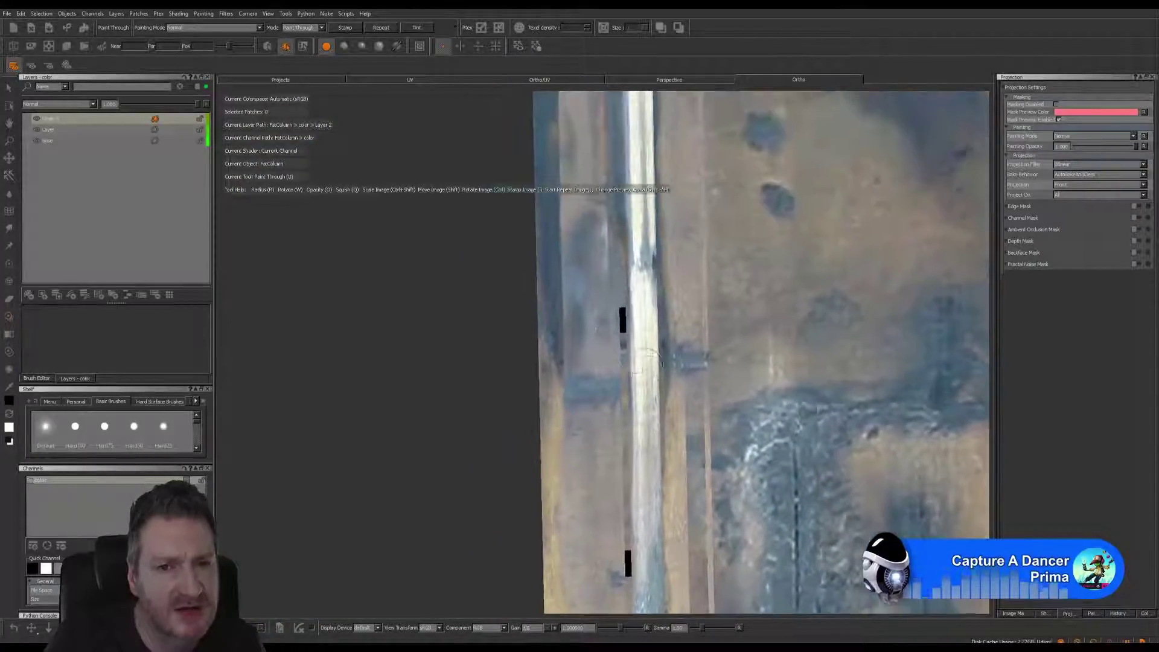
{"action": "right_click_drag", "start_coordinate": [645, 377], "coordinate": [699, 343], "text": "alt"}
{"action": "middle_click_drag", "start_coordinate": [699, 342], "coordinate": [642, 331], "text": "alt"}
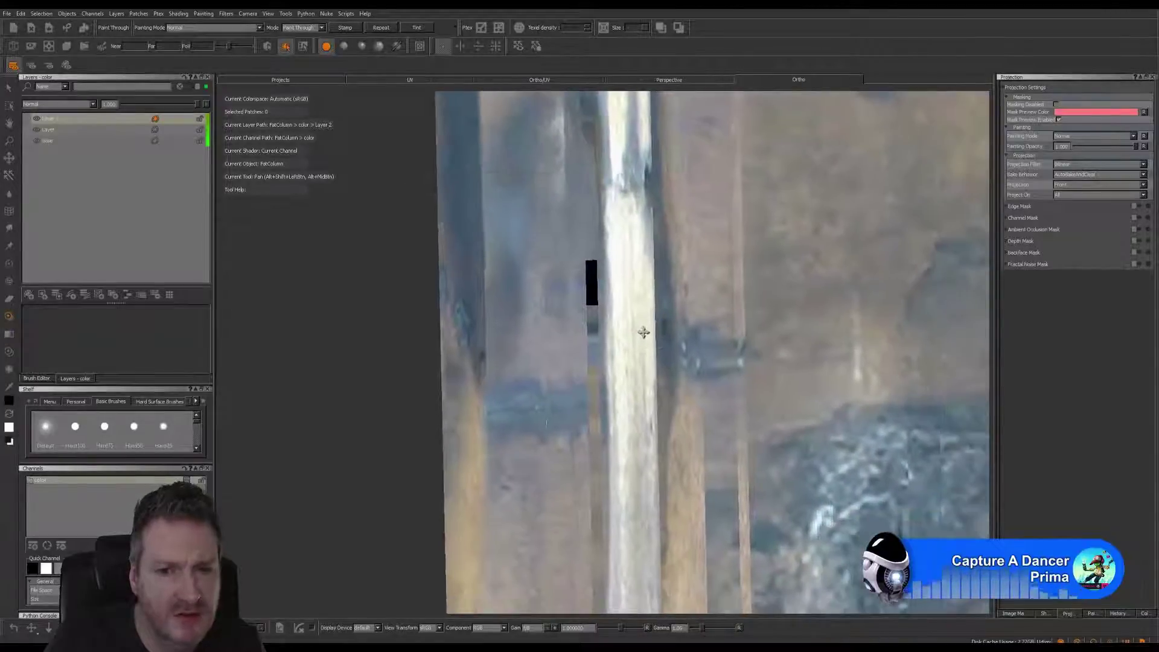
Align a blue area of the Paint Through image with the recessed gap and try to paint over the upper black patch.
{"action": "mouse_move", "coordinate": [566, 610]}
{"action": "left_mouse_down", "text": "shift"}
{"action": "mouse_move", "coordinate": [580, 524]}
{"action": "mouse_move", "coordinate": [679, 266]}
{"action": "left_mouse_up", "text": "shift"}
{"action": "left_click_drag", "start_coordinate": [591, 275], "coordinate": [591, 273]}
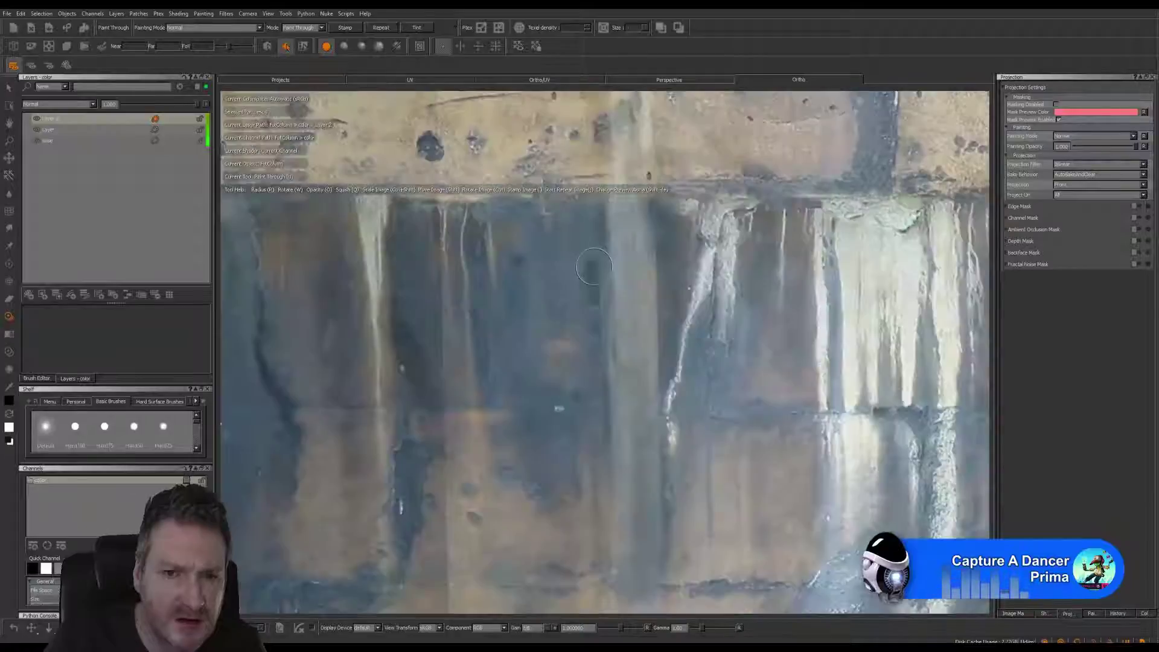
{"action": "left_click", "coordinate": [593, 269]}
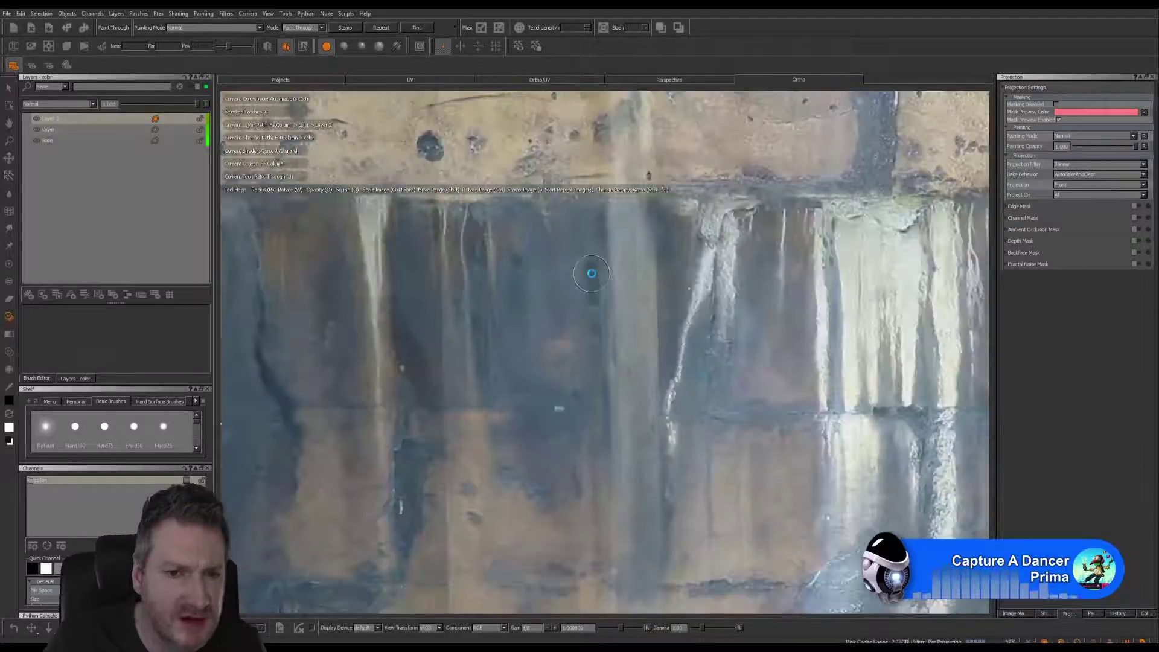
Inspect the black patch in the recessed gap from several angles and review the surrounding column.
{"action": "mouse_move", "coordinate": [591, 274]}
{"action": "left_mouse_down", "text": "alt"}
{"action": "mouse_move", "coordinate": [640, 297]}
{"action": "mouse_move", "coordinate": [759, 292]}
{"action": "mouse_move", "coordinate": [615, 289]}
{"action": "left_mouse_up", "text": "alt"}
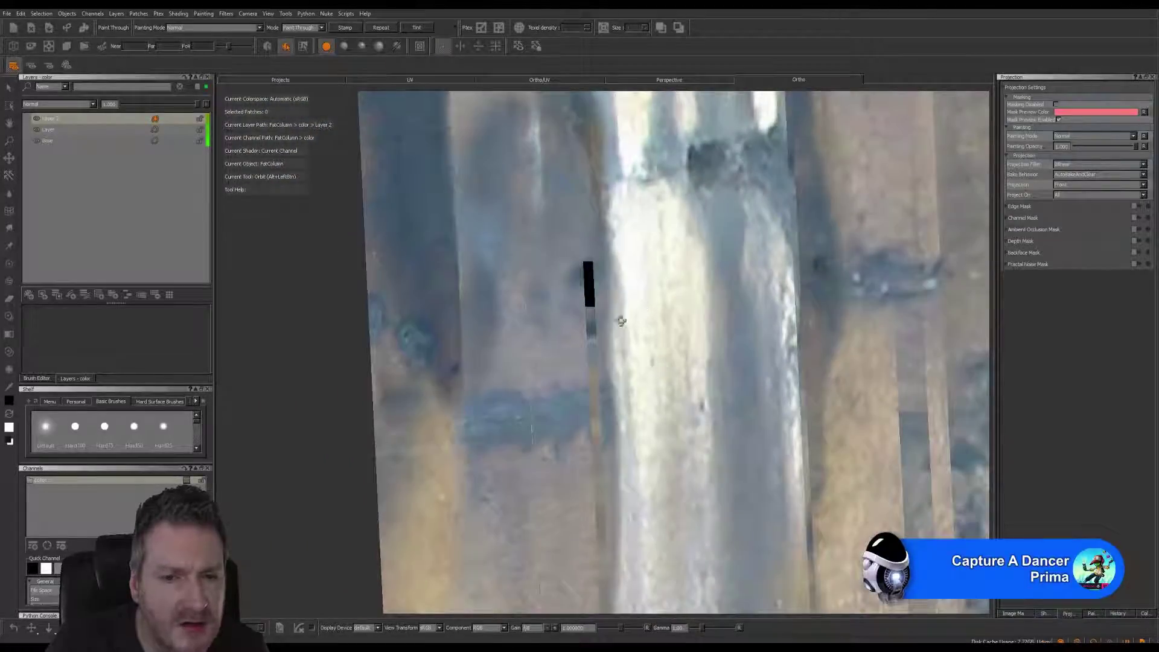
{"action": "mouse_move", "coordinate": [587, 280]}
{"action": "left_mouse_down", "text": "alt"}
{"action": "mouse_move", "coordinate": [637, 279]}
{"action": "mouse_move", "coordinate": [668, 256]}
{"action": "mouse_move", "coordinate": [701, 276]}
{"action": "mouse_move", "coordinate": [644, 278]}
{"action": "mouse_move", "coordinate": [694, 315]}
{"action": "mouse_move", "coordinate": [774, 298]}
{"action": "mouse_move", "coordinate": [769, 288]}
{"action": "mouse_move", "coordinate": [645, 290]}
{"action": "mouse_move", "coordinate": [634, 272]}
{"action": "mouse_move", "coordinate": [650, 251]}
{"action": "mouse_move", "coordinate": [654, 266]}
{"action": "mouse_move", "coordinate": [649, 251]}
{"action": "left_mouse_up", "text": "alt"}
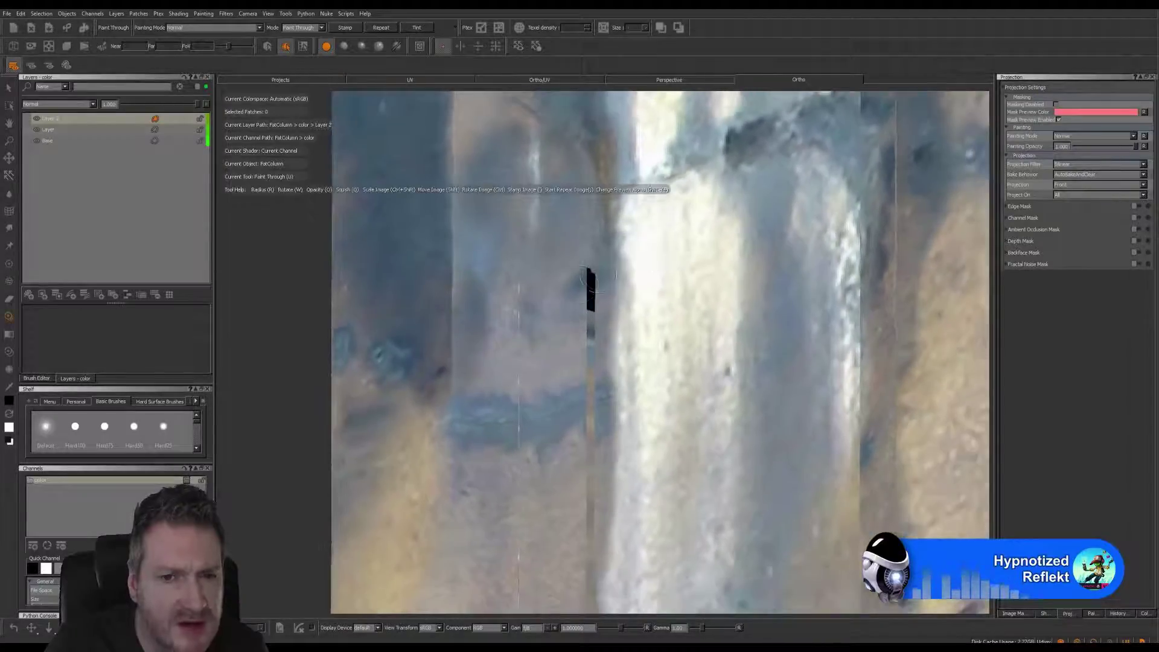
{"action": "left_click_drag", "start_coordinate": [591, 296], "coordinate": [634, 300], "text": "alt"}
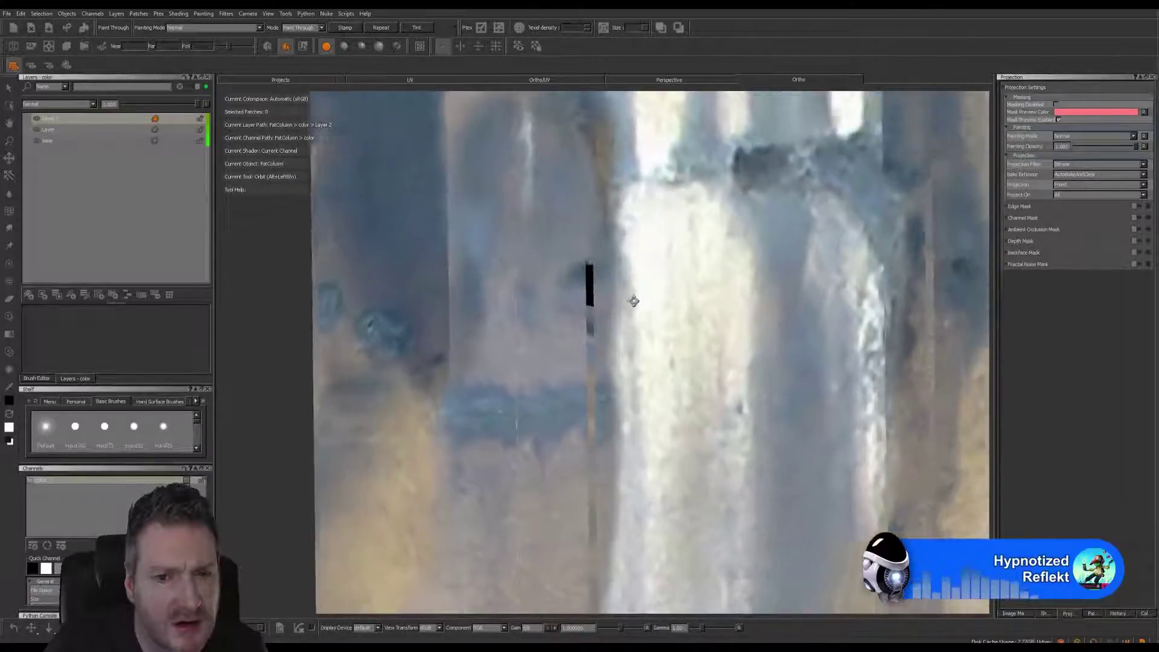
{"action": "mouse_move", "coordinate": [634, 300]}
{"action": "right_mouse_down", "text": "alt"}
{"action": "mouse_move", "coordinate": [339, 407]}
{"action": "mouse_move", "coordinate": [499, 388]}
{"action": "mouse_move", "coordinate": [482, 395]}
{"action": "right_mouse_up", "text": "alt"}
{"action": "middle_click_drag", "start_coordinate": [544, 380], "coordinate": [573, 348], "text": "alt"}
{"action": "mouse_move", "coordinate": [573, 348]}
{"action": "left_mouse_down", "text": "alt"}
{"action": "mouse_move", "coordinate": [670, 346]}
{"action": "mouse_move", "coordinate": [664, 357]}
{"action": "left_mouse_up", "text": "alt"}
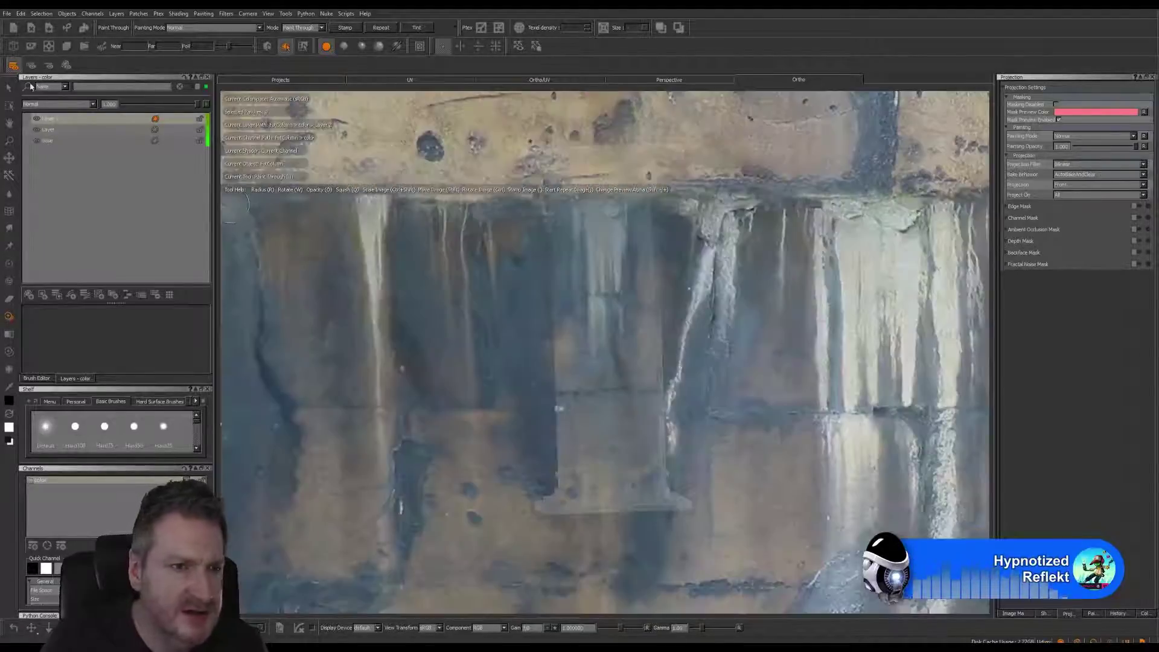
Save the project and return to the UV layout.
{"action": "left_click", "coordinate": [7, 14]}
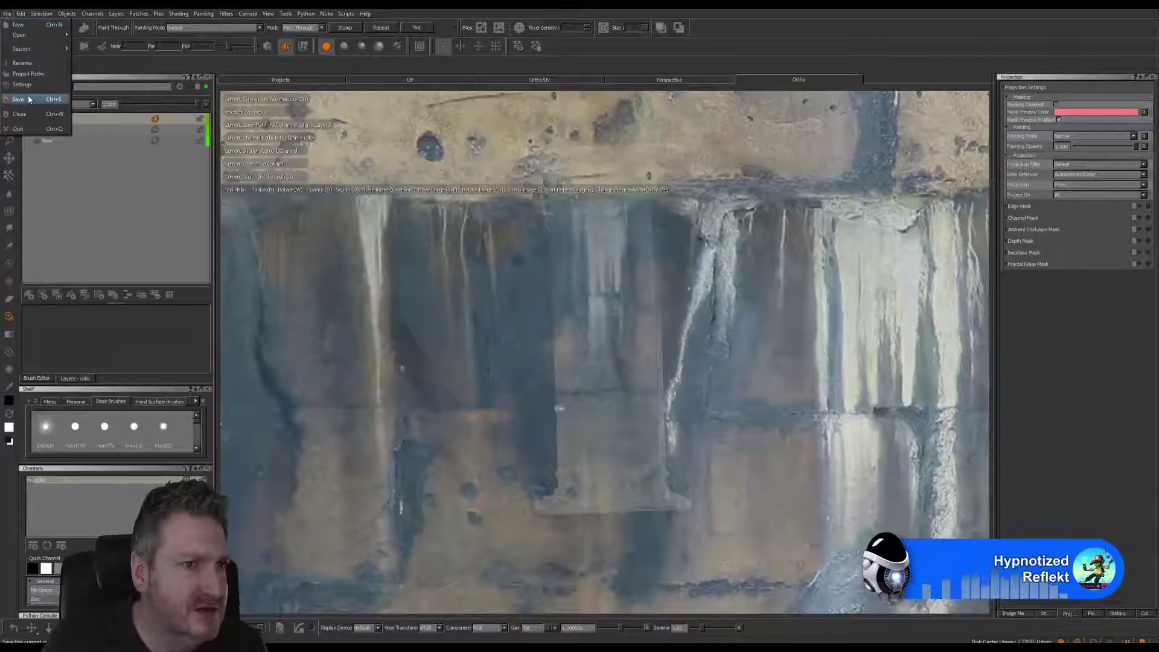
{"action": "left_click", "coordinate": [24, 92]}
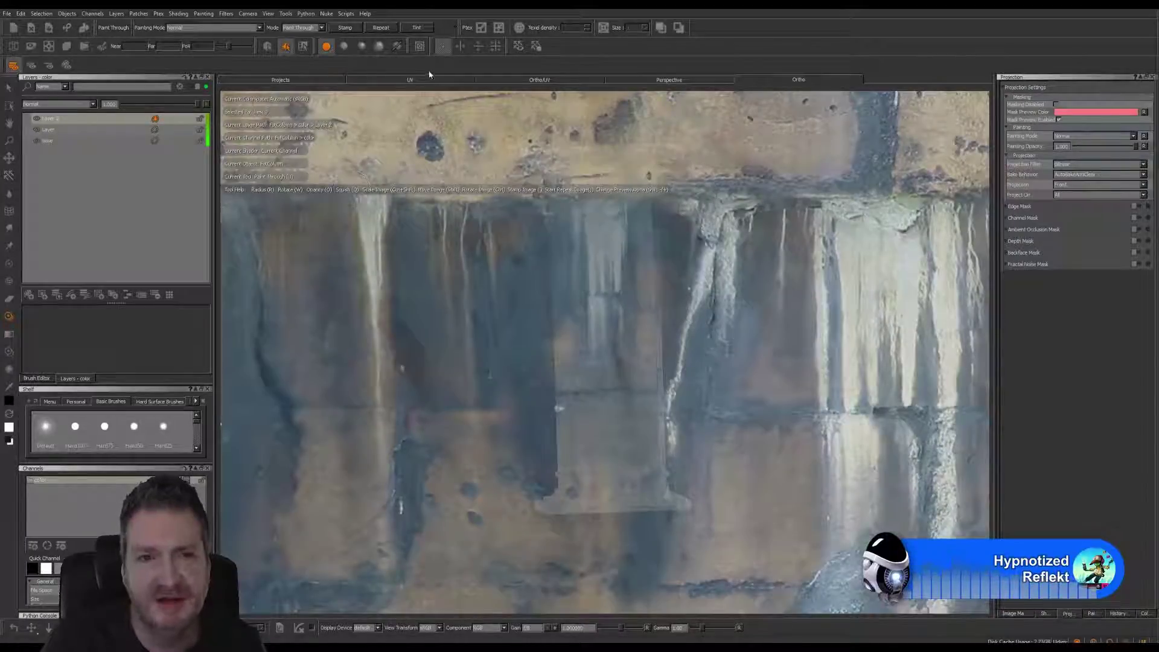
{"action": "left_click", "coordinate": [411, 83]}
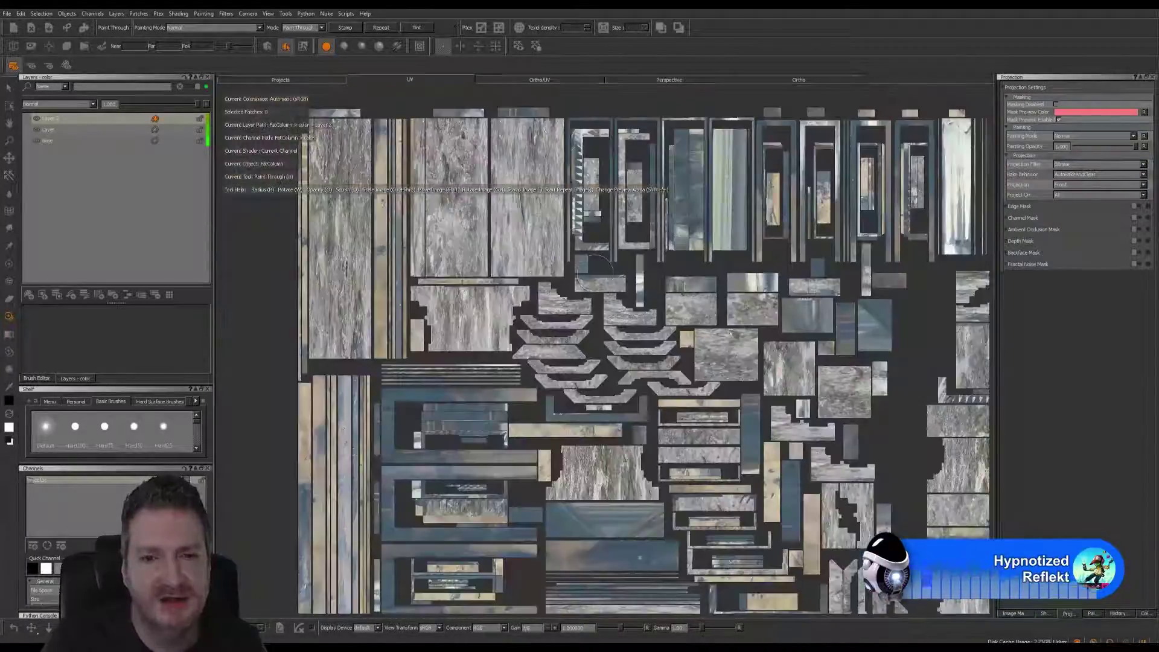
Review the column's full UV layout and compare it with the Paint Through image in the Ortho view.
{"action": "right_click_drag", "start_coordinate": [594, 273], "coordinate": [534, 323], "text": "alt"}
{"action": "middle_click_drag", "start_coordinate": [594, 325], "coordinate": [536, 236], "text": "alt"}
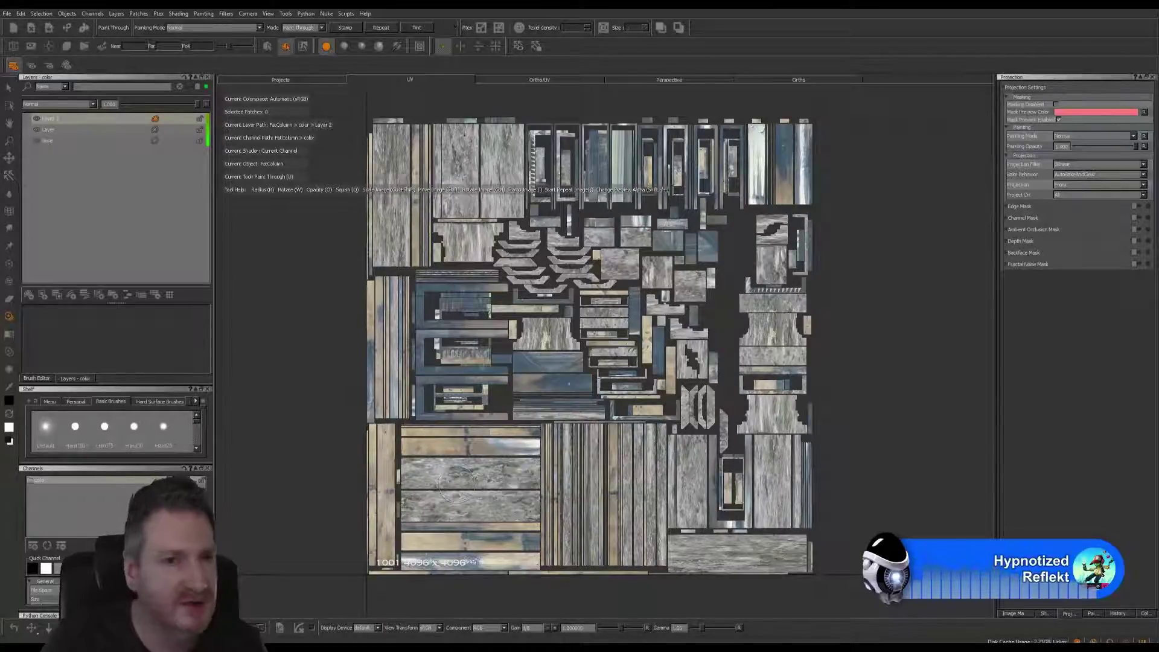
{"action": "left_click", "coordinate": [797, 80]}
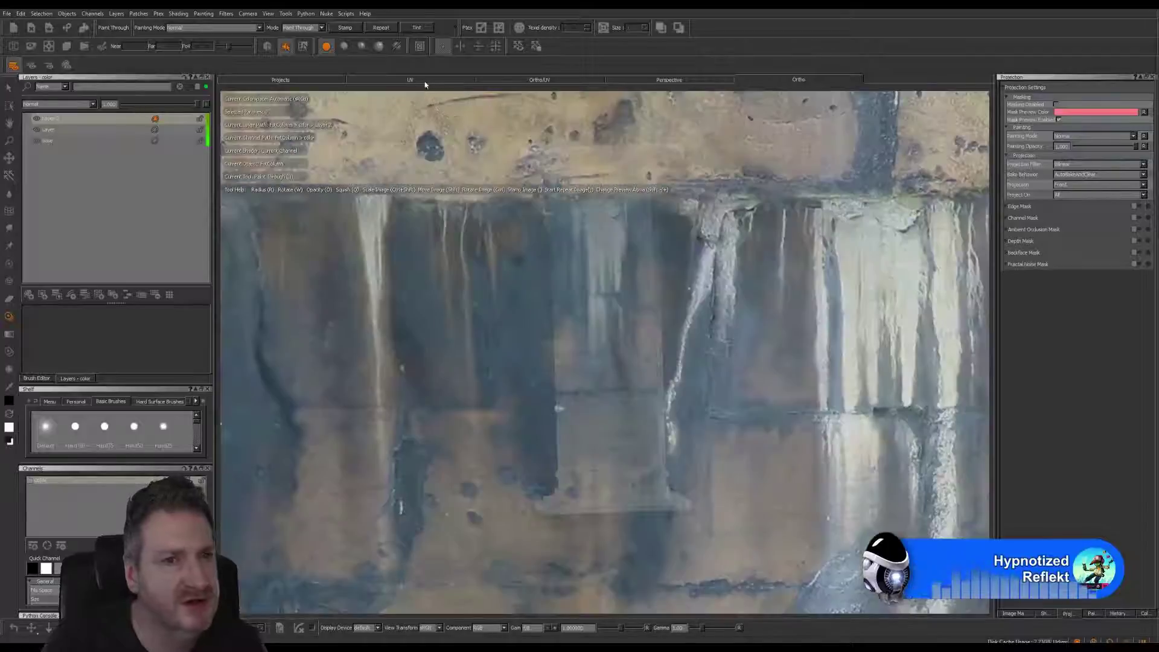
{"action": "left_click", "coordinate": [424, 81]}
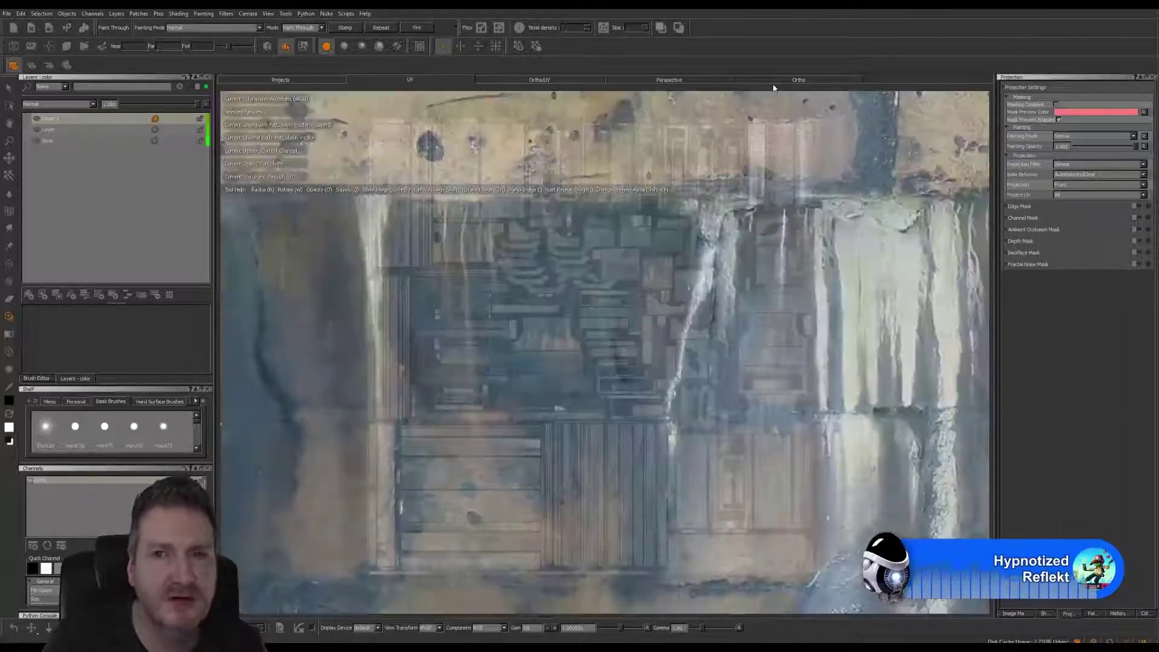
{"action": "left_click", "coordinate": [776, 85]}
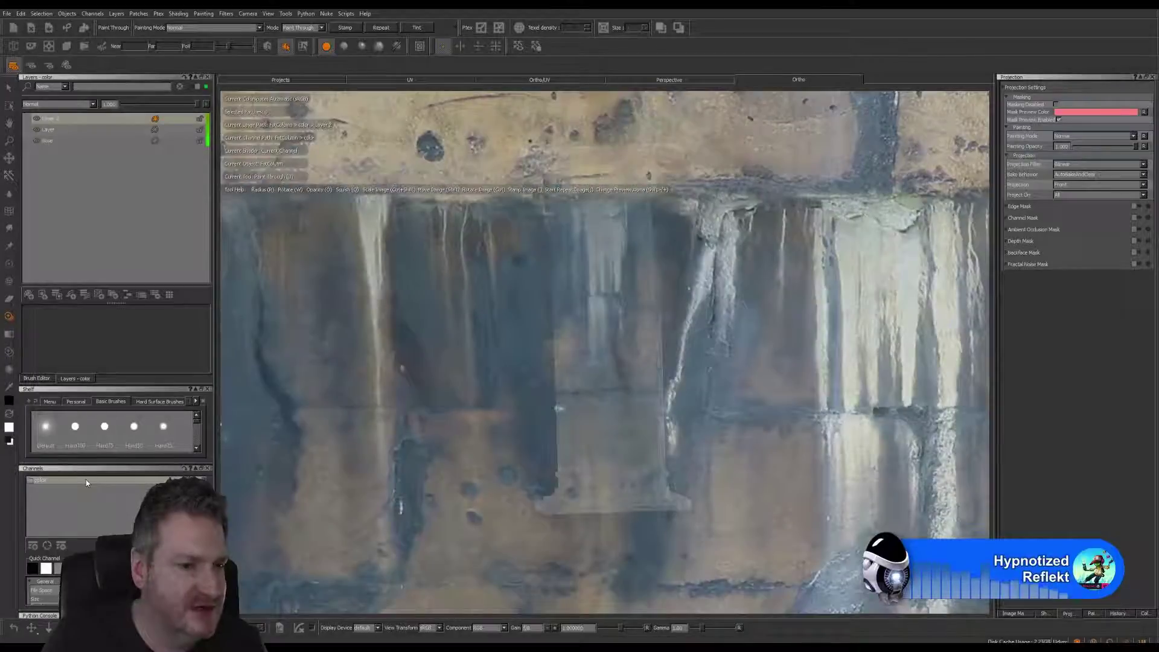
Export everything in the color channel flattened to the Rework folder, using FatColumn_Painted.tga as the file name template.
{"action": "right_click", "coordinate": [86, 479]}
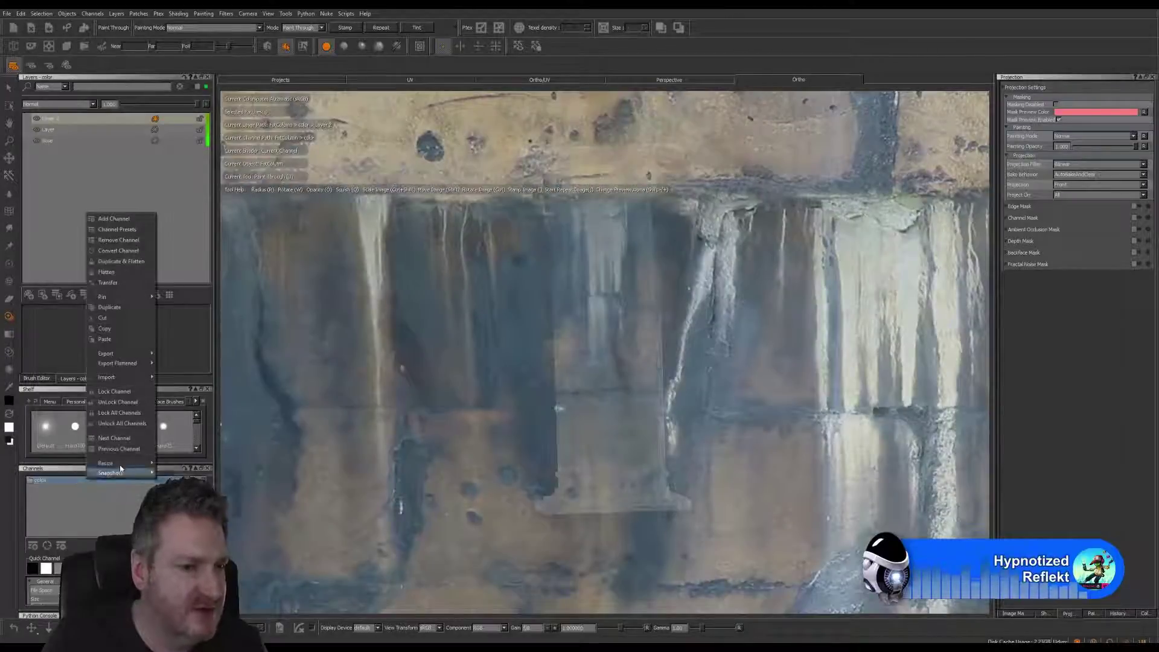
{"action": "mouse_move", "coordinate": [145, 364]}
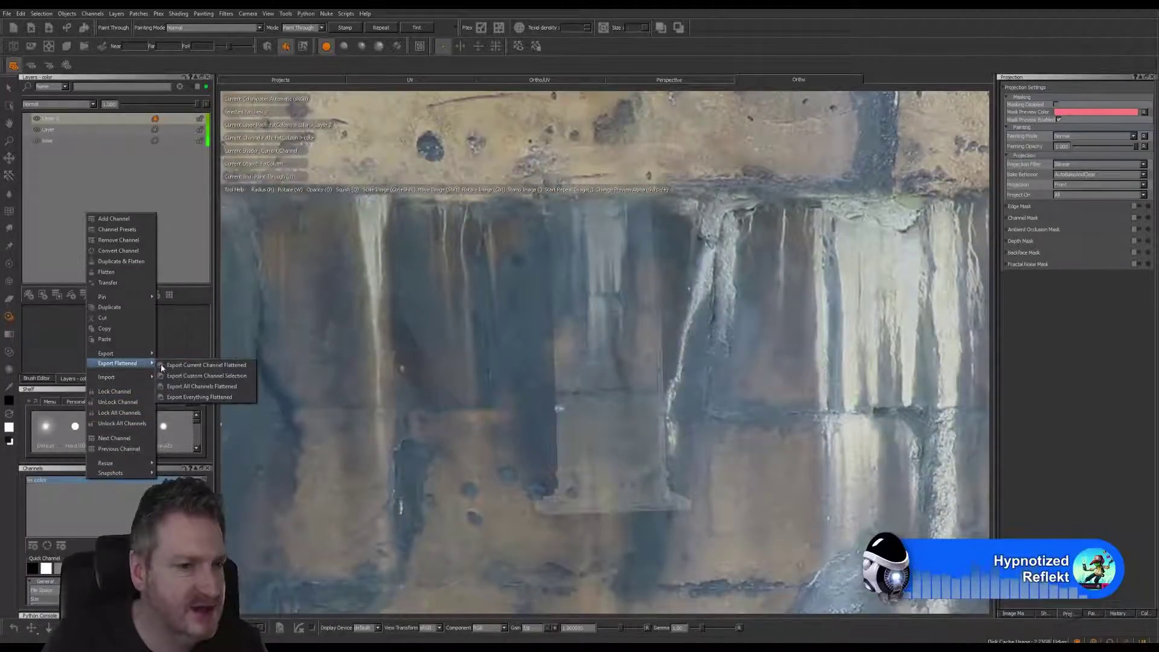
{"action": "left_click", "coordinate": [215, 397]}
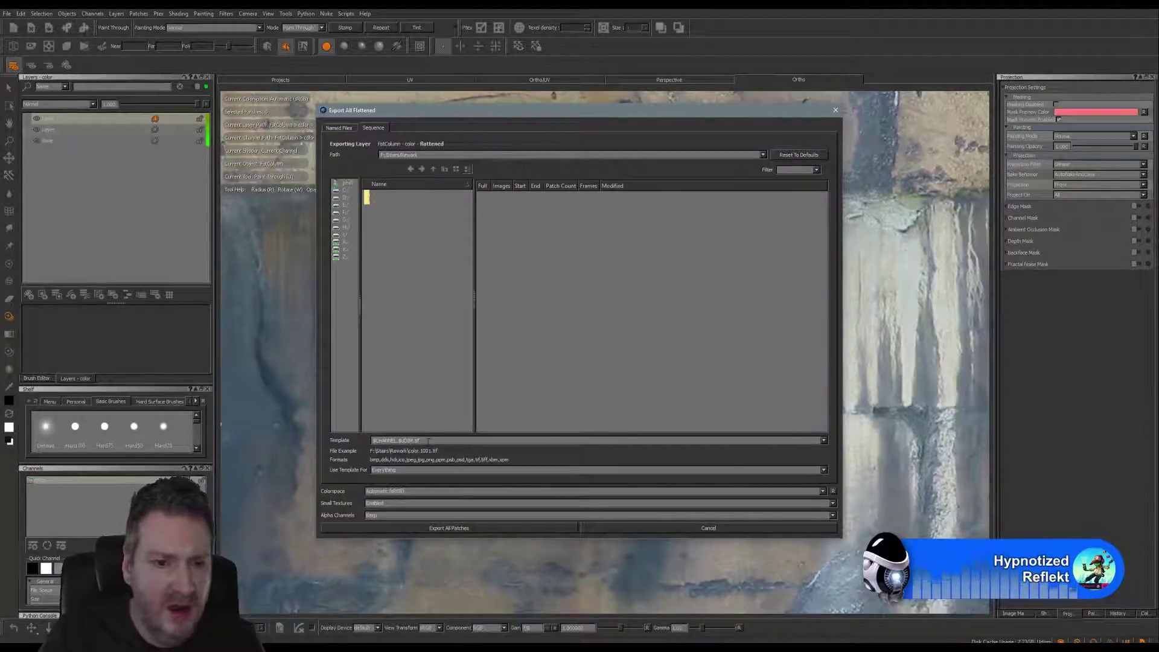
{"action": "type", "text": "*"}
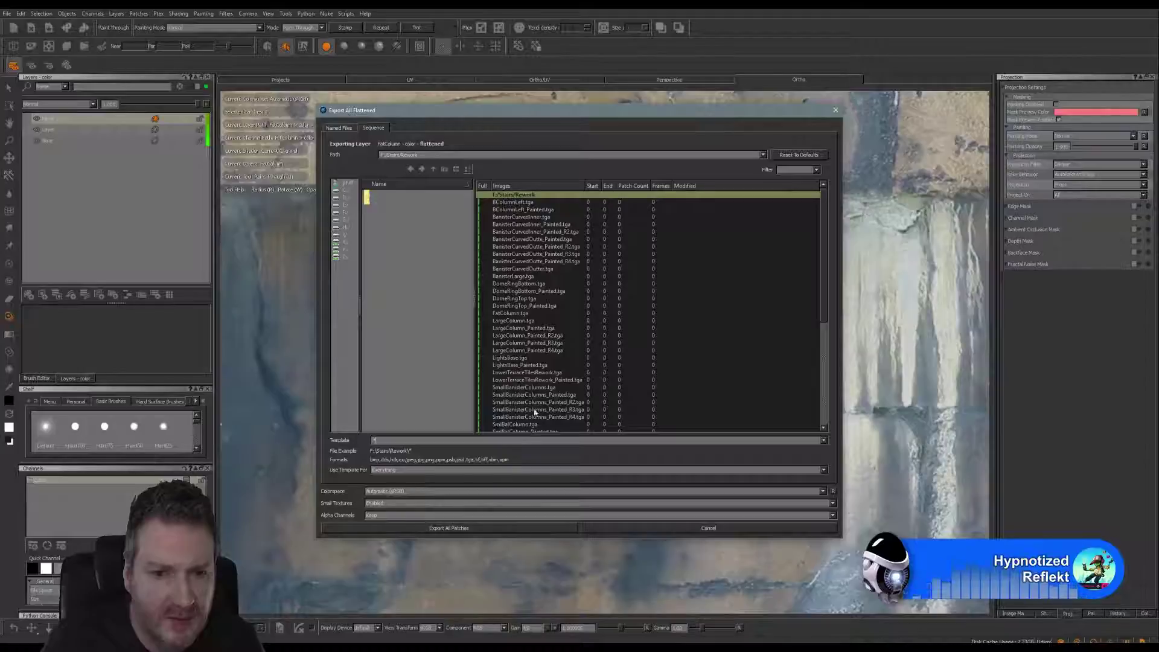
{"action": "scroll", "coordinate": [542, 329], "scroll_direction": "down", "scroll_amount": 2}
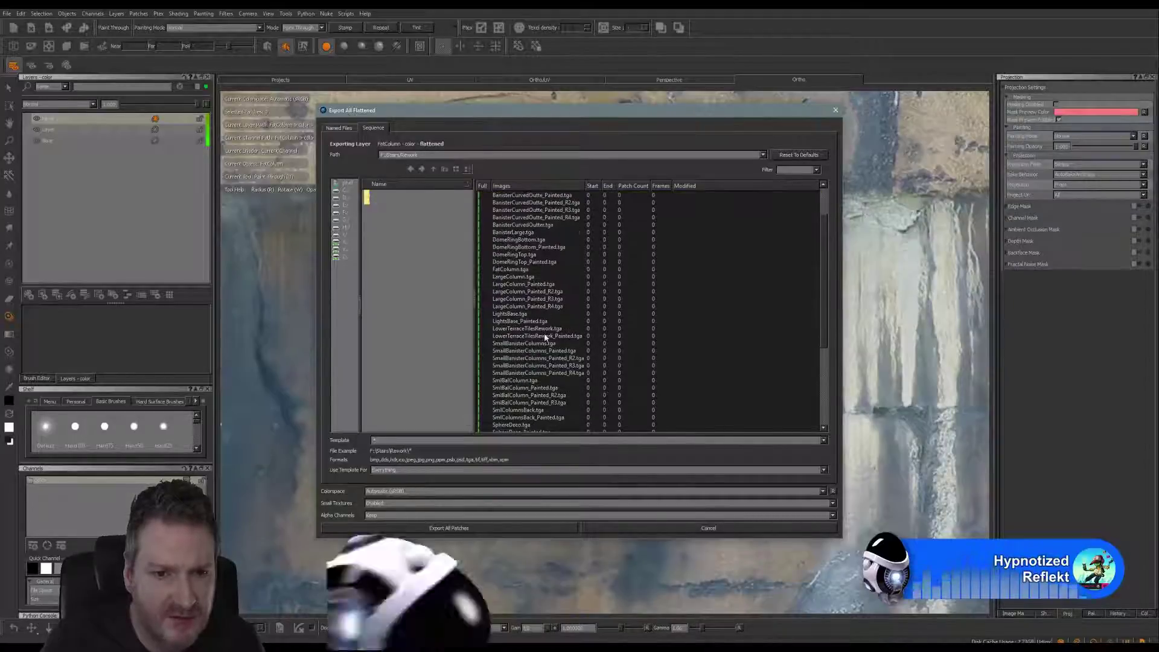
{"action": "left_click", "coordinate": [510, 269]}
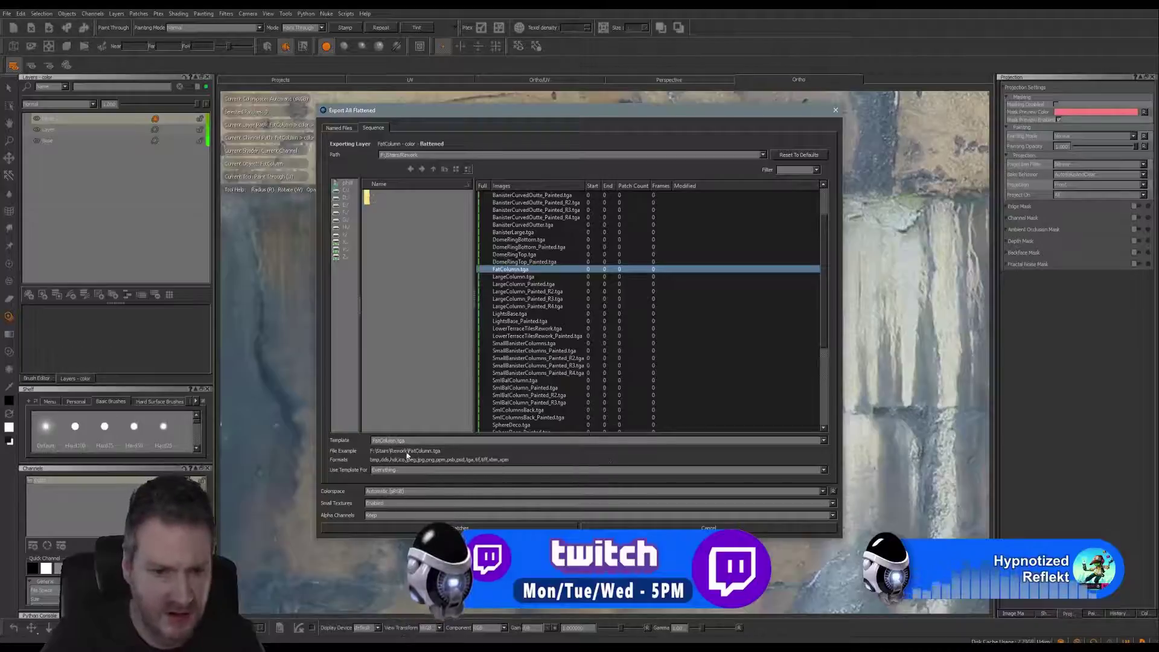
{"action": "left_click", "coordinate": [396, 442]}
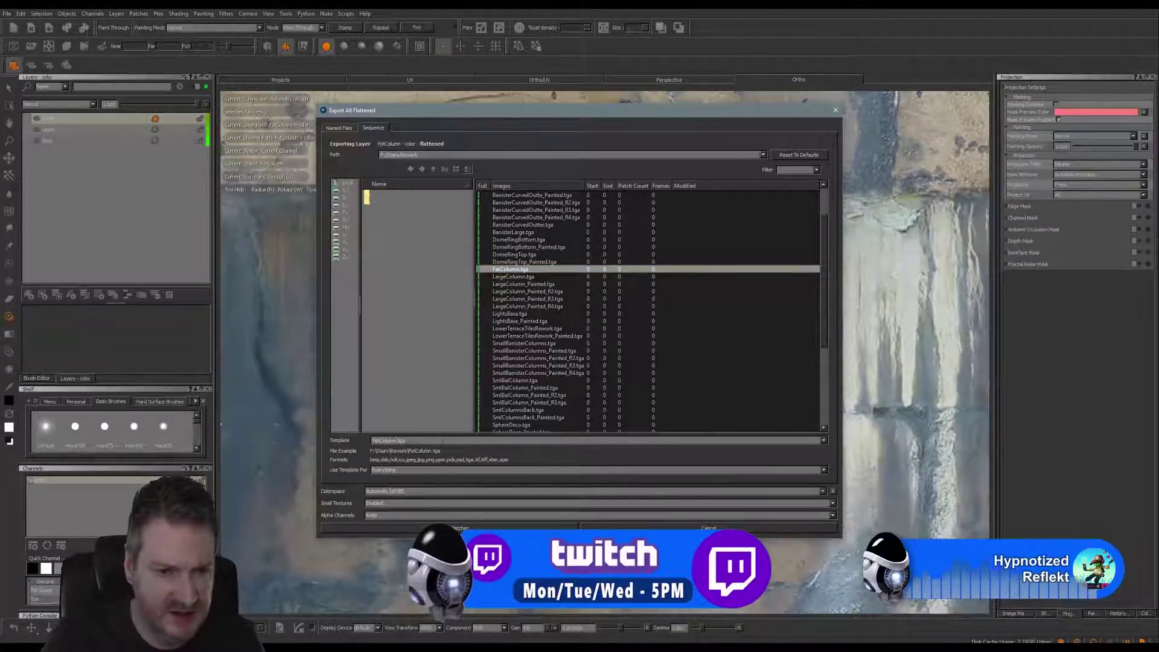
{"action": "type", "text": "_Painted"}
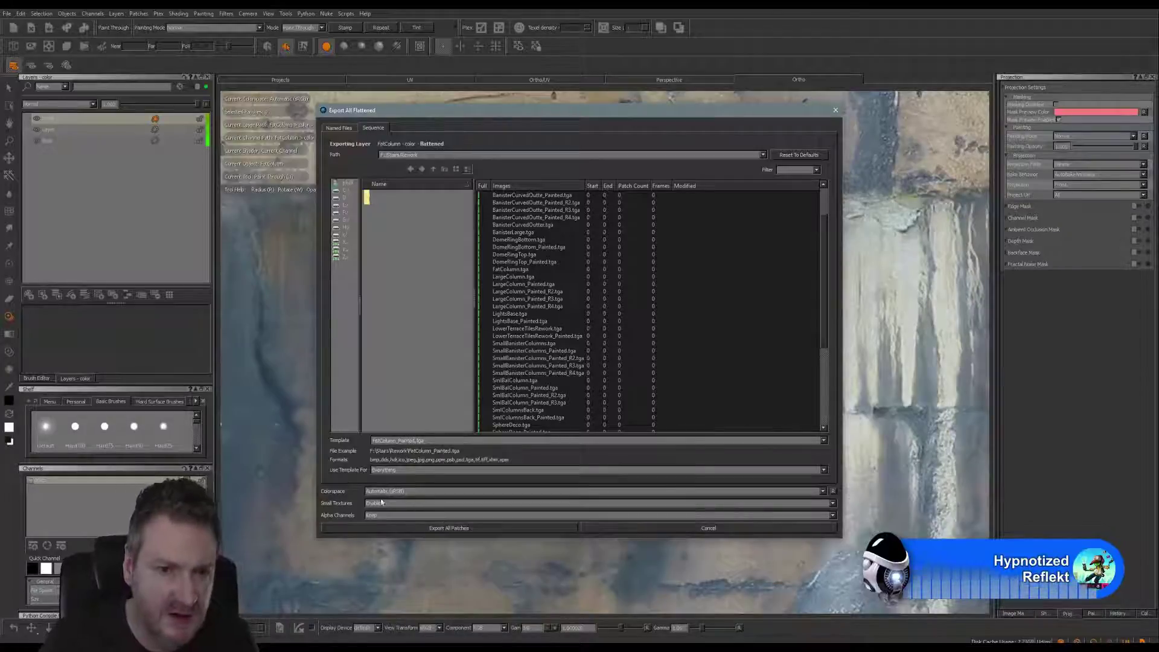
{"action": "left_click", "coordinate": [438, 528]}
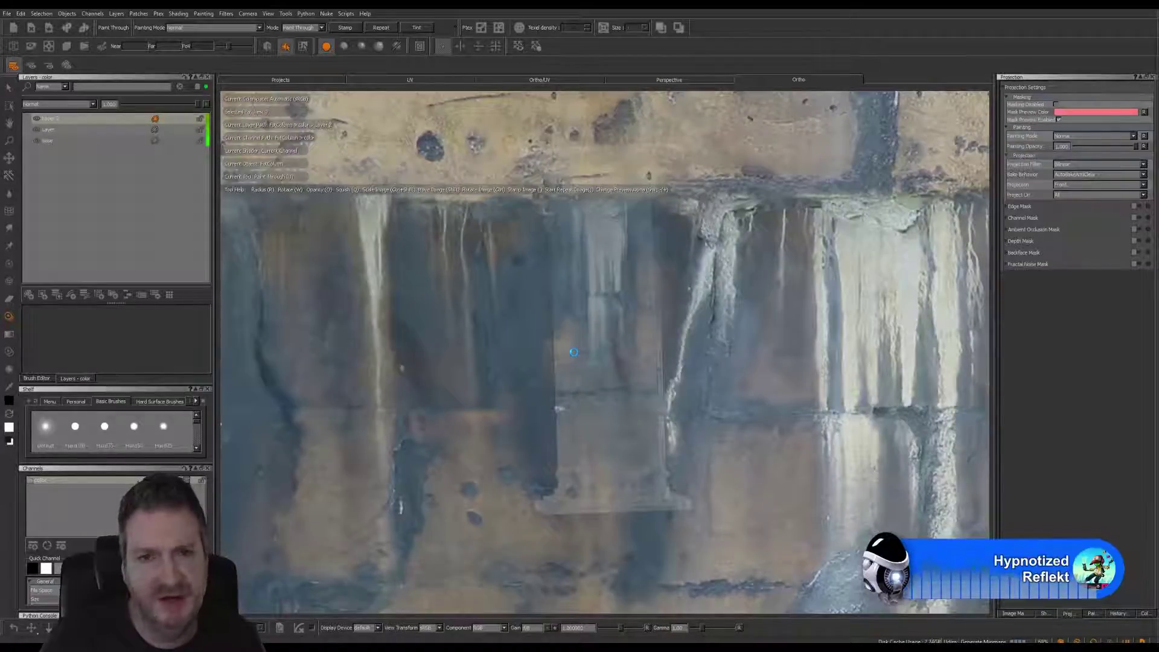
{"action": "key", "text": "ctrl+z"}
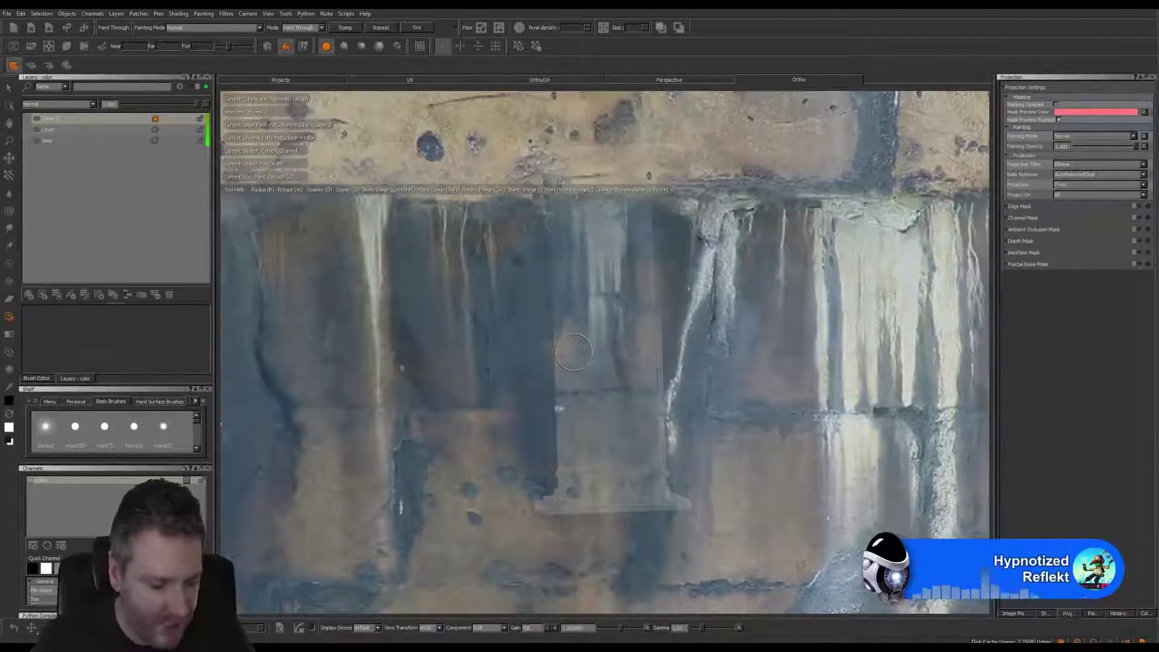
{"action": "left_click", "coordinate": [574, 352]}
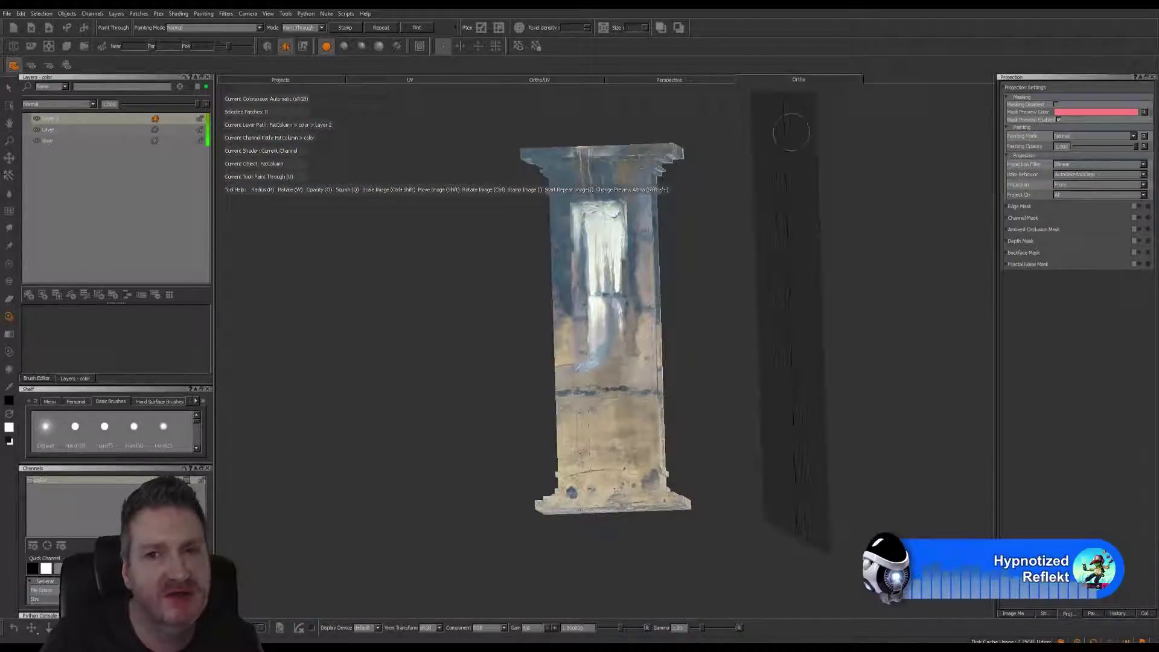
{"action": "key", "text": "shift"}
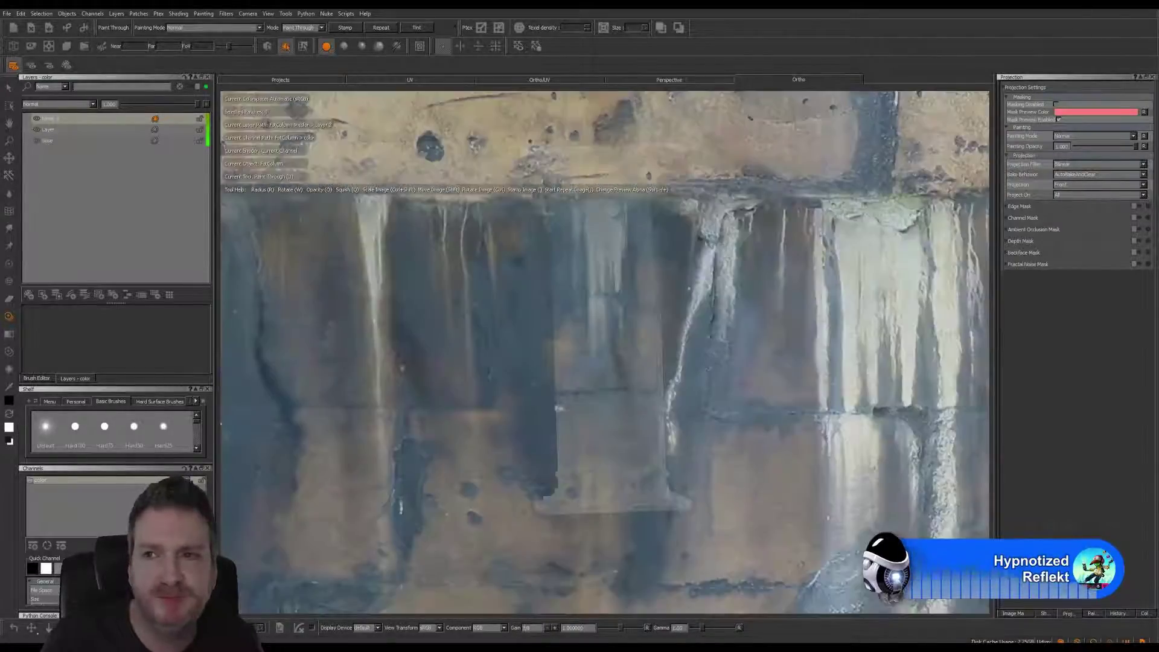
Switch to 3ds Max and replace the wide column's diffuse bitmap with FatColumn_Painted.tga in the Slate Material Editor.
{"action": "key", "text": "alt+Tab"}
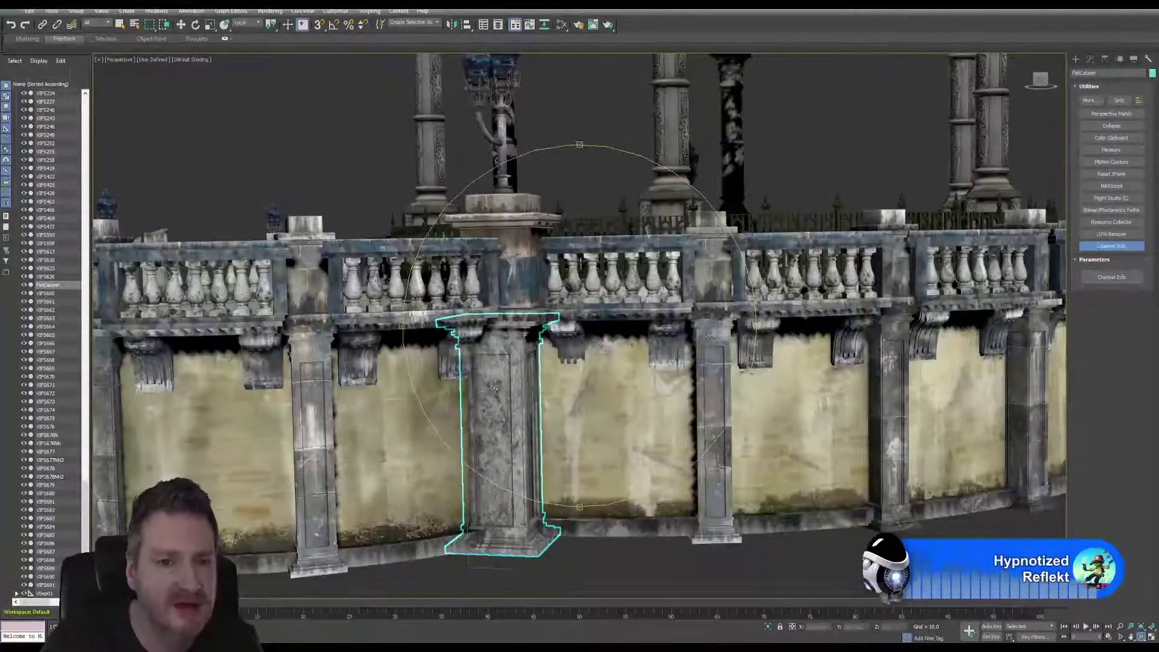
{"action": "middle_click_drag", "start_coordinate": [489, 391], "coordinate": [353, 375]}
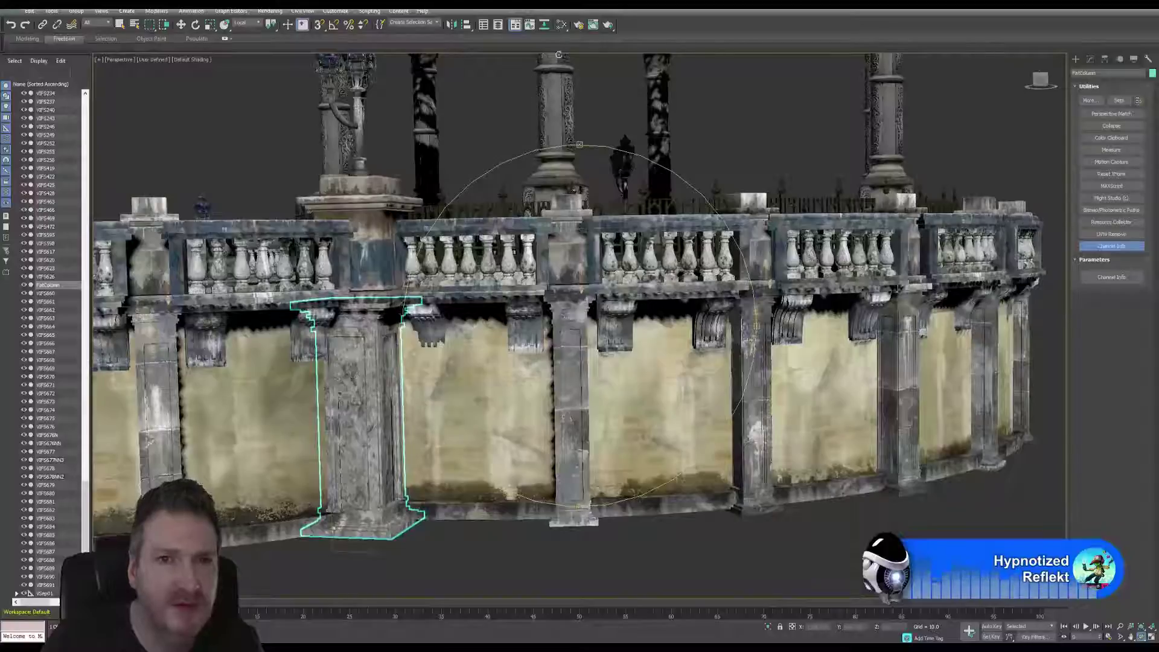
{"action": "left_click", "coordinate": [561, 25]}
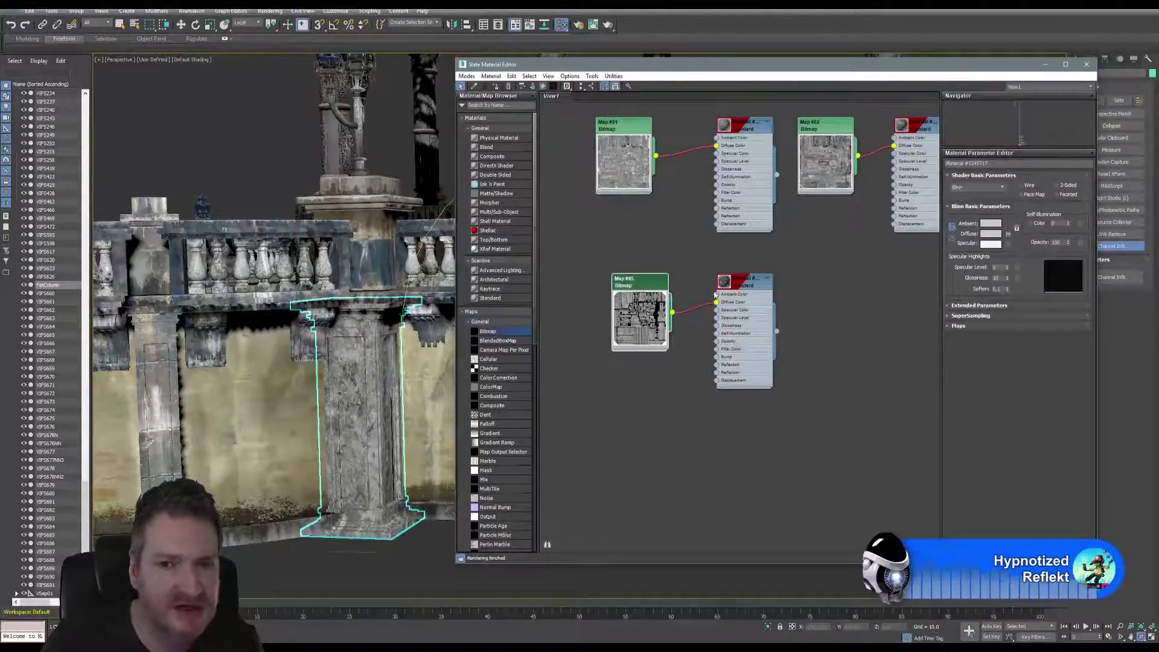
{"action": "double_click", "coordinate": [640, 314]}
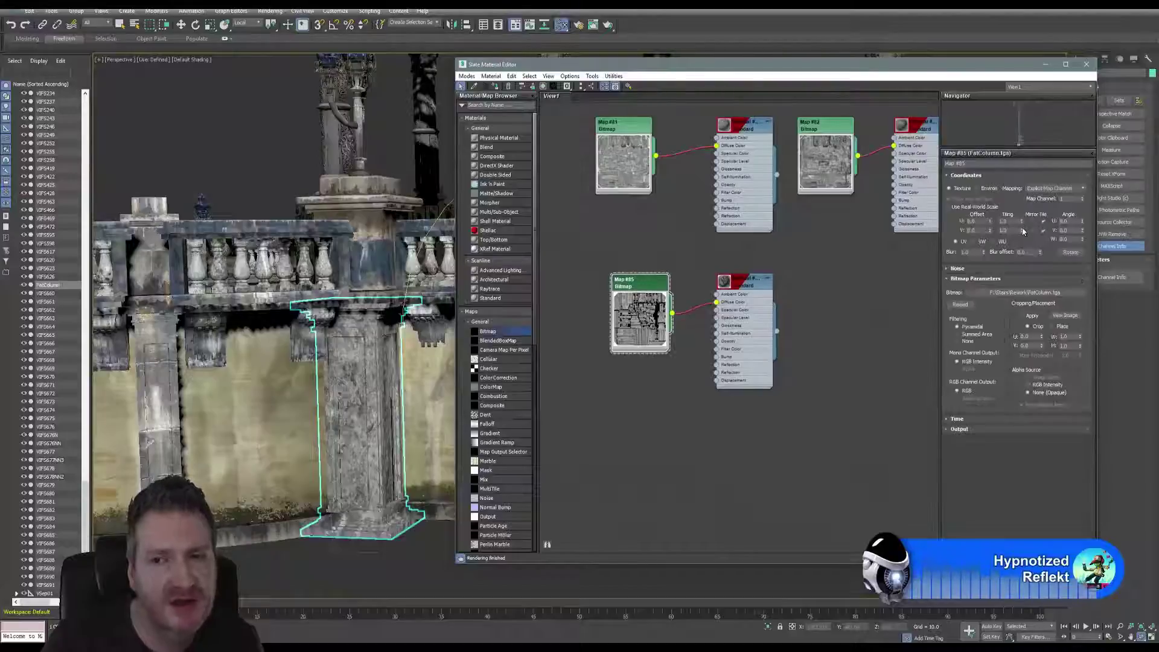
{"action": "left_click", "coordinate": [1035, 294]}
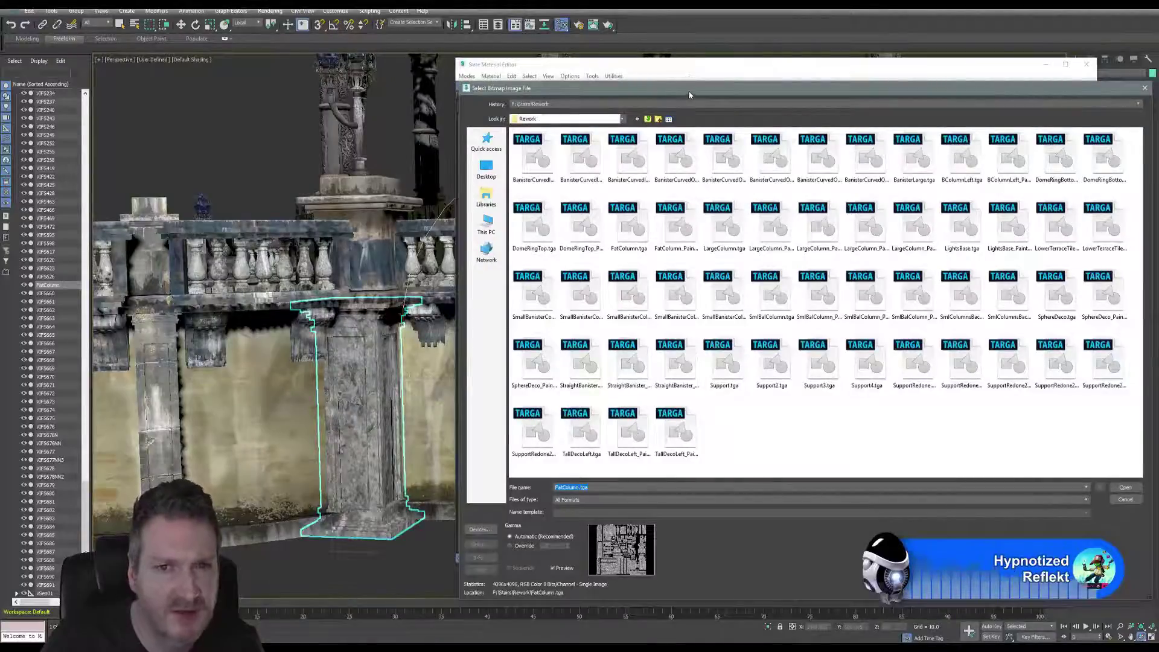
{"action": "left_click_drag", "start_coordinate": [688, 89], "coordinate": [558, 51]}
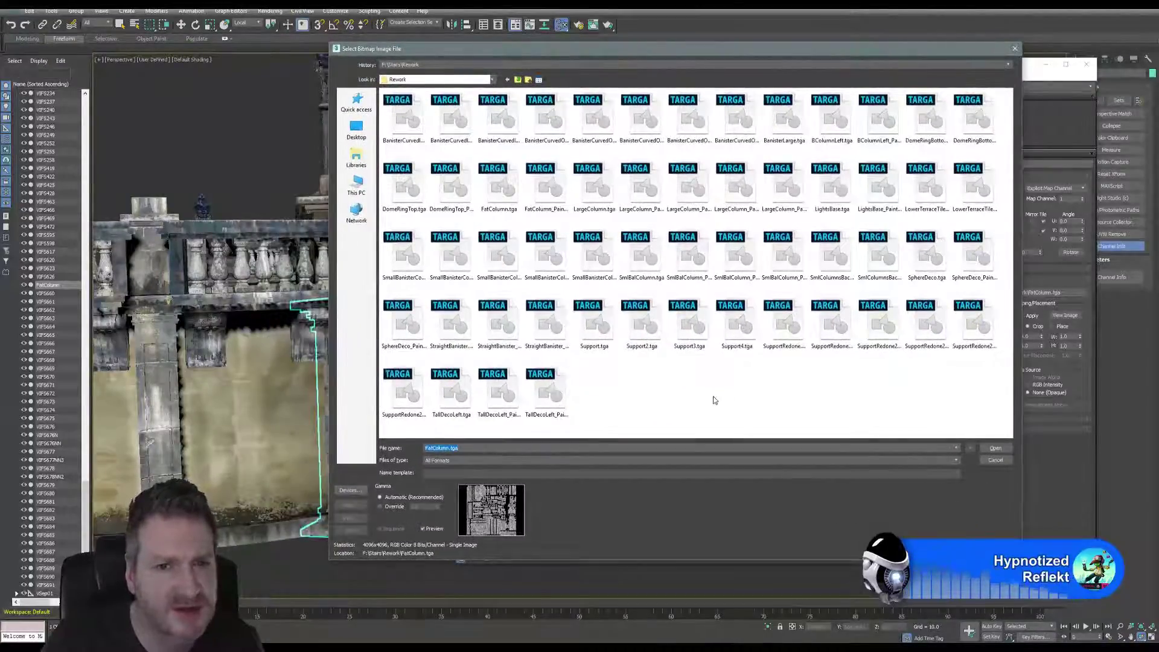
{"action": "left_click", "coordinate": [547, 187]}
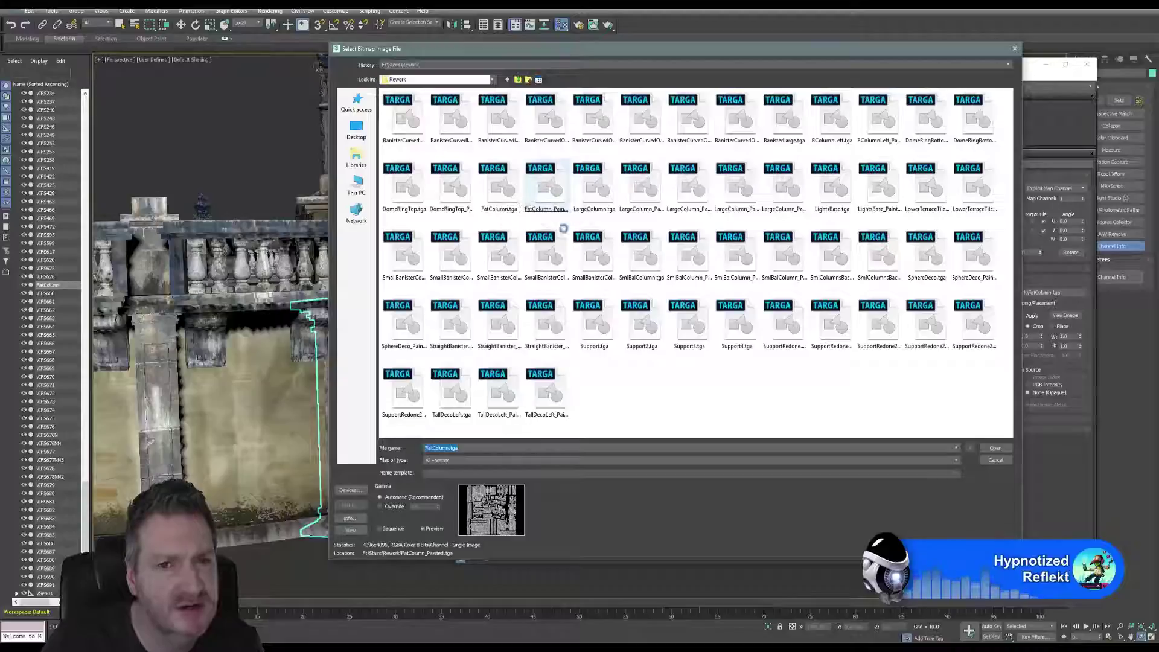
{"action": "key", "text": "Return"}
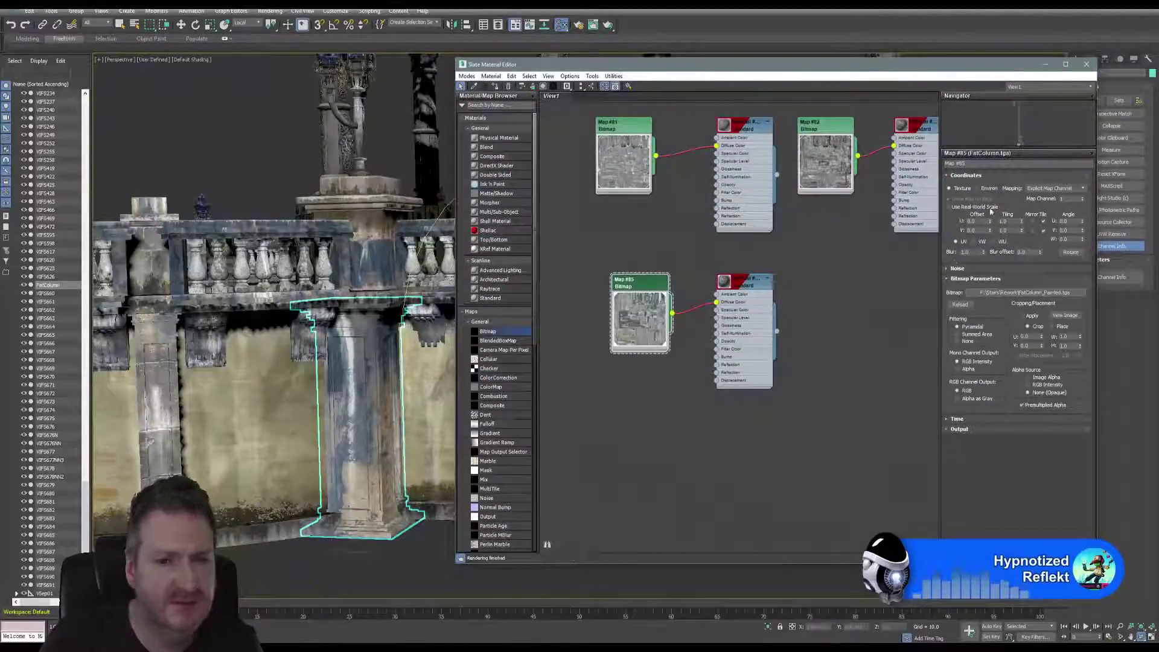
{"action": "left_click", "coordinate": [1085, 65]}
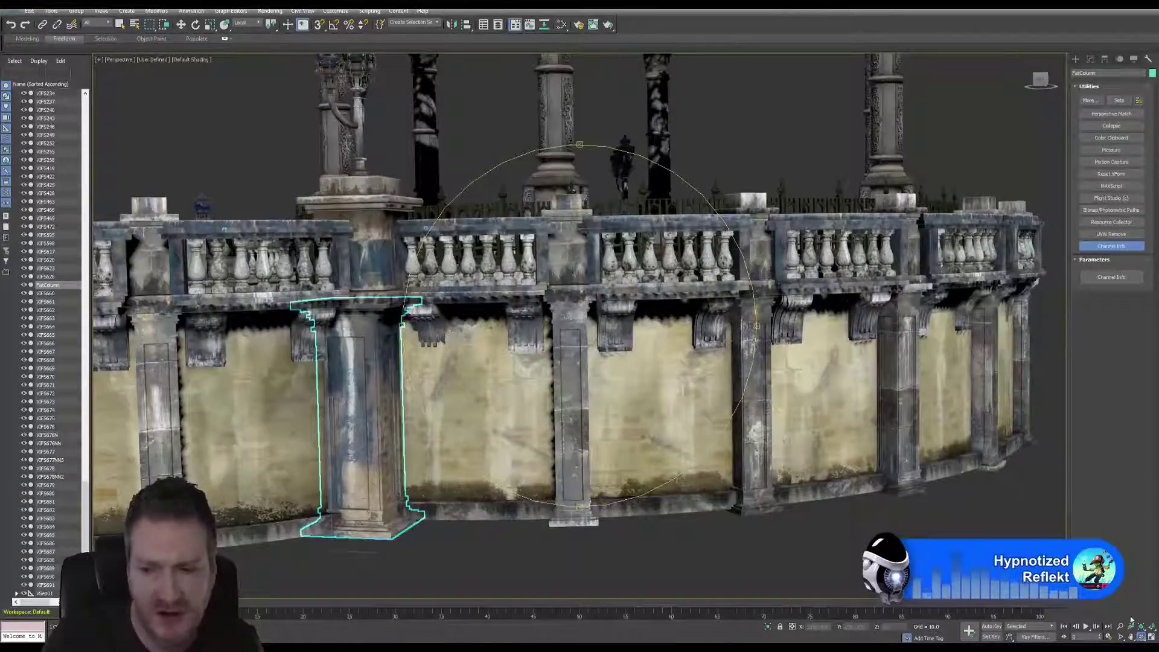
Inspect the painted texture on the wide column up close from several angles, beside the neighbouring wall and balustrade.
{"action": "left_click_drag", "start_coordinate": [494, 372], "coordinate": [485, 368]}
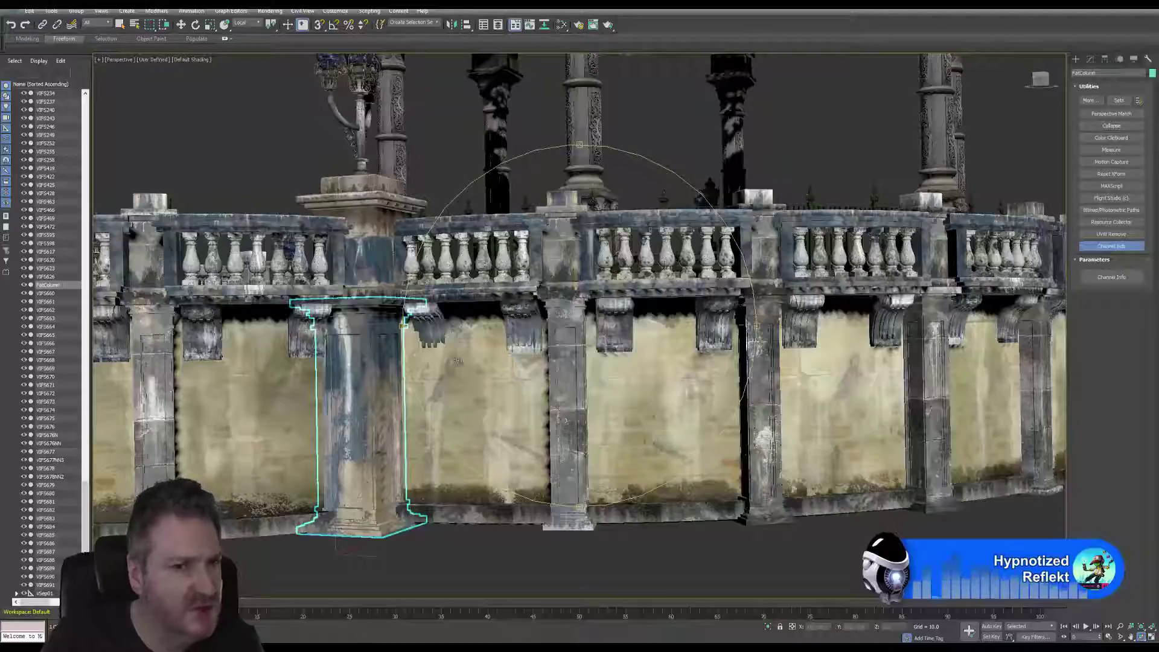
{"action": "middle_click_drag", "start_coordinate": [570, 353], "coordinate": [715, 336]}
{"action": "scroll", "coordinate": [505, 366], "scroll_direction": "up", "scroll_amount": 7}
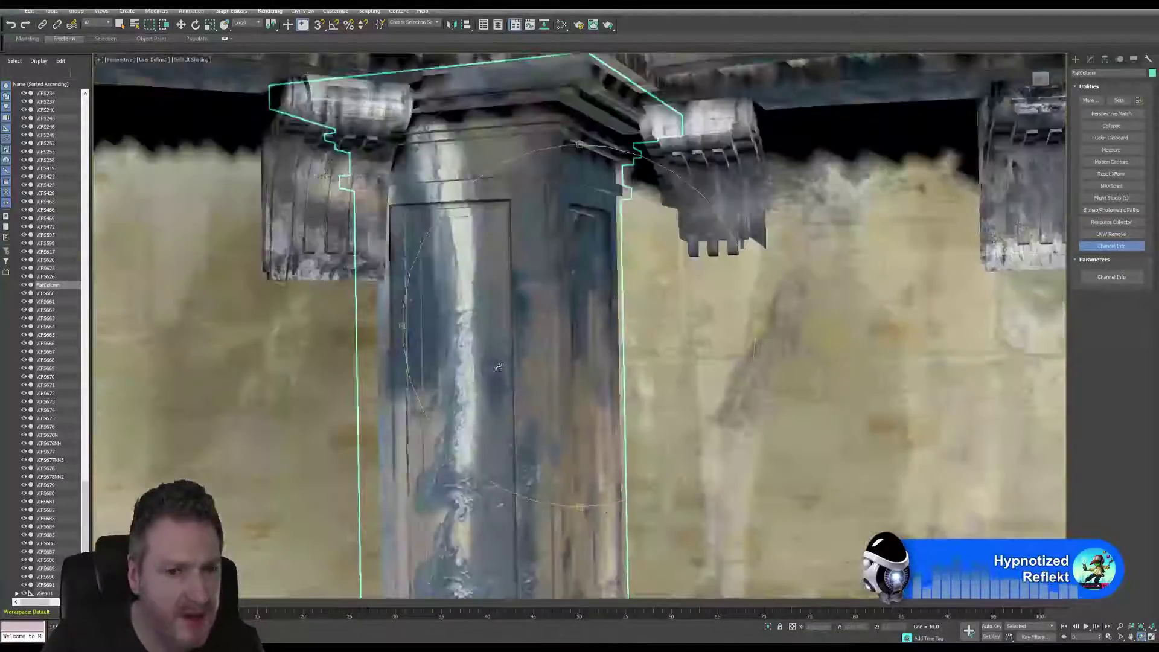
{"action": "middle_click_drag", "start_coordinate": [491, 381], "coordinate": [557, 348]}
{"action": "left_click_drag", "start_coordinate": [556, 349], "coordinate": [521, 347]}
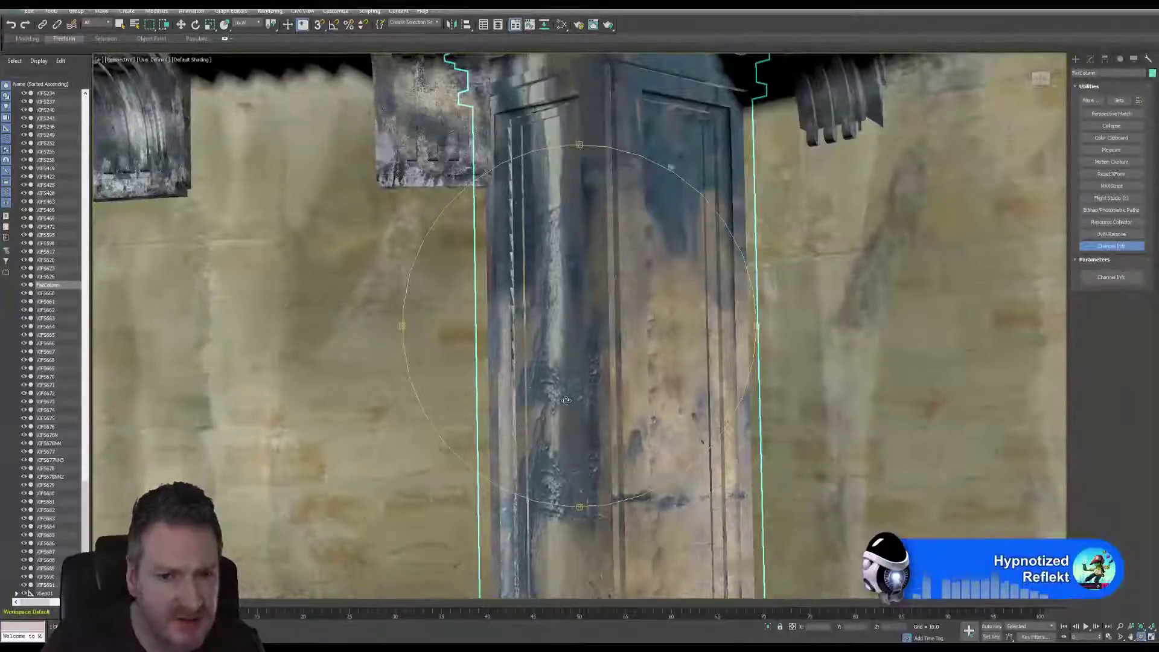
{"action": "left_click_drag", "start_coordinate": [566, 400], "coordinate": [595, 402]}
{"action": "left_click_drag", "start_coordinate": [611, 370], "coordinate": [559, 418]}
Review the whole gazebo terrace from several sides to judge how the painted column fits the surrounding structure.
{"action": "scroll", "coordinate": [607, 384], "scroll_direction": "down", "scroll_amount": 6}
{"action": "middle_click_drag", "start_coordinate": [559, 416], "coordinate": [608, 393], "text": "alt"}
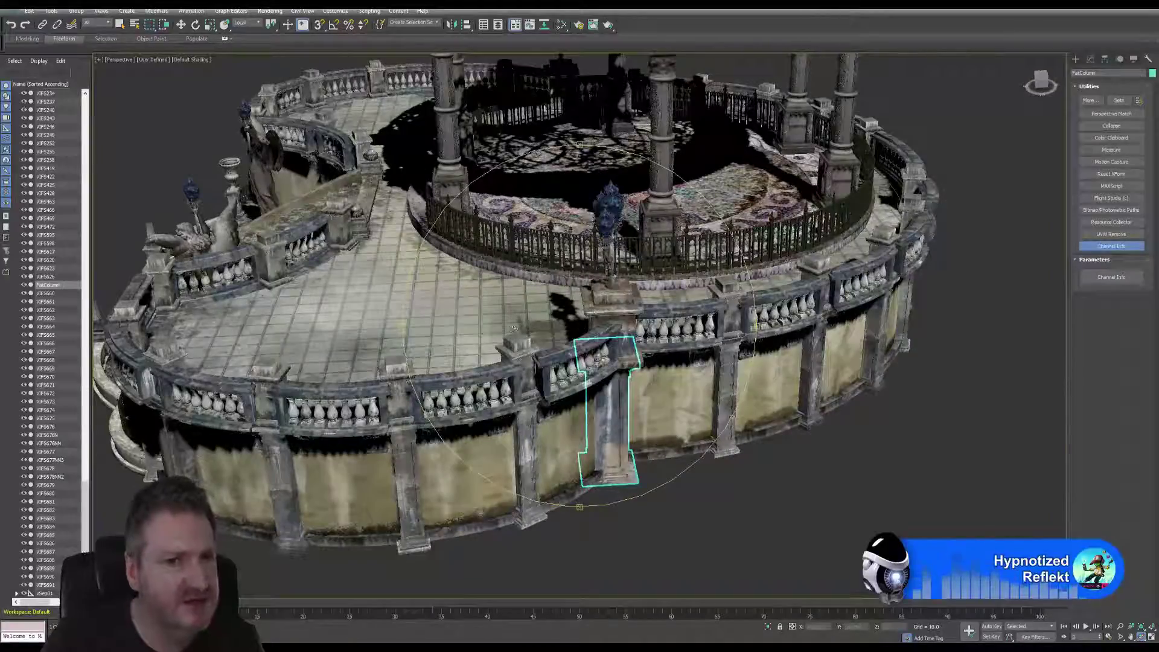
{"action": "scroll", "coordinate": [514, 329], "scroll_direction": "up", "scroll_amount": 5}
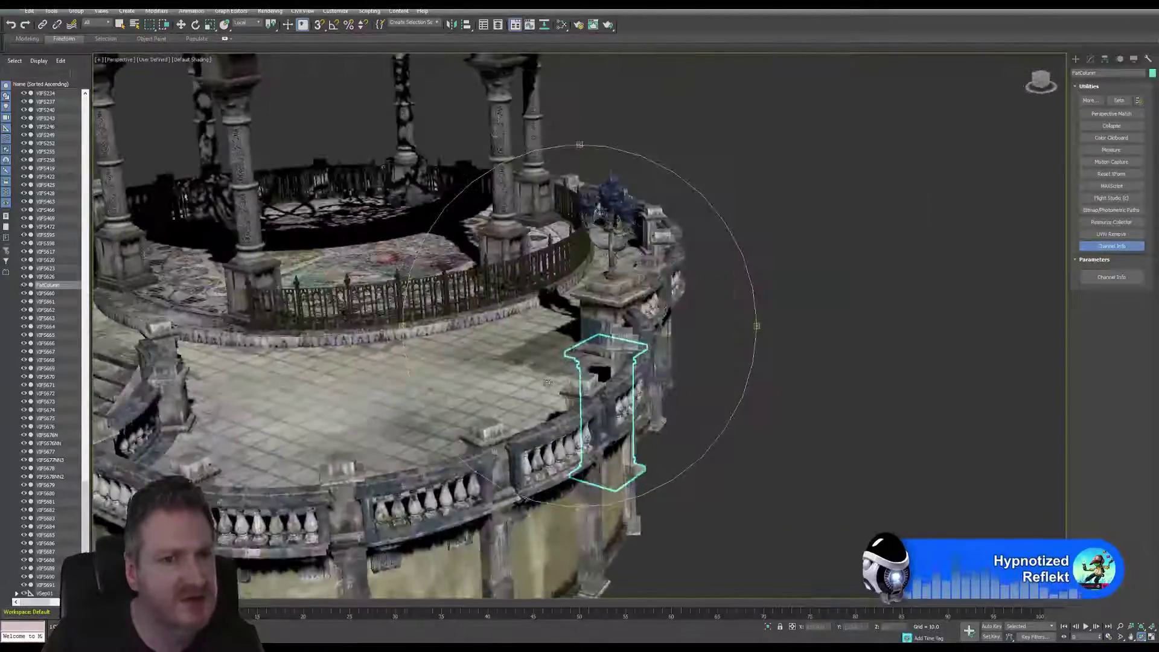
{"action": "scroll", "coordinate": [547, 382], "scroll_direction": "down", "scroll_amount": 3}
{"action": "middle_click_drag", "start_coordinate": [735, 364], "coordinate": [796, 363]}
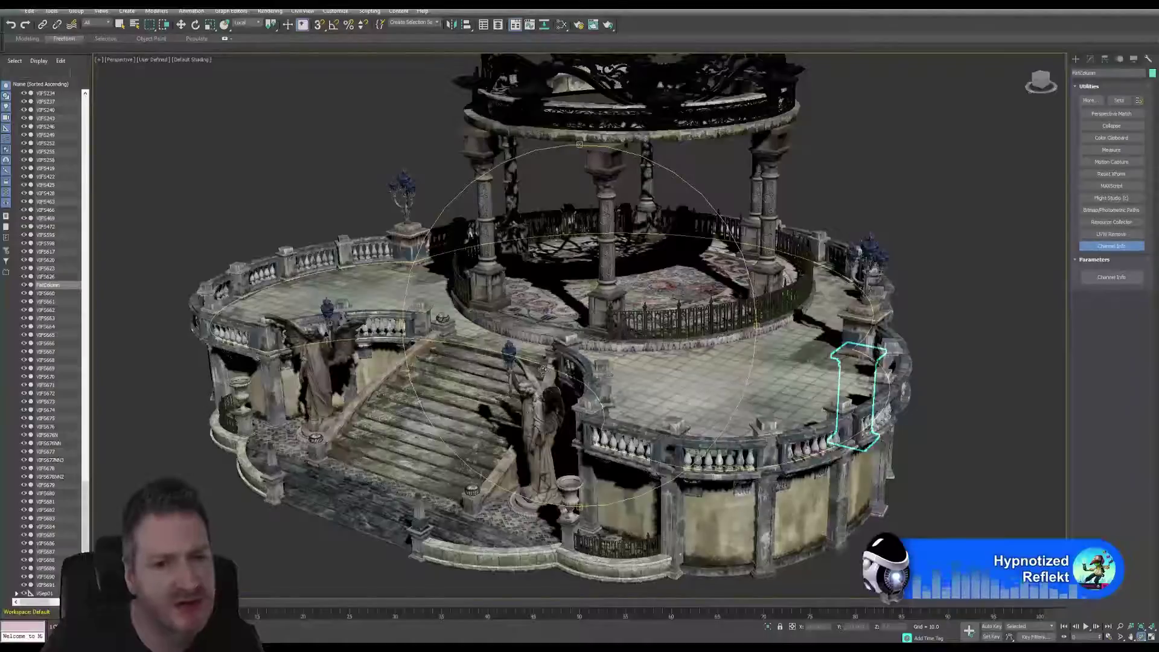
{"action": "middle_click_drag", "start_coordinate": [544, 368], "coordinate": [467, 326], "text": "alt"}
{"action": "scroll", "coordinate": [631, 390], "scroll_direction": "down", "scroll_amount": 3}
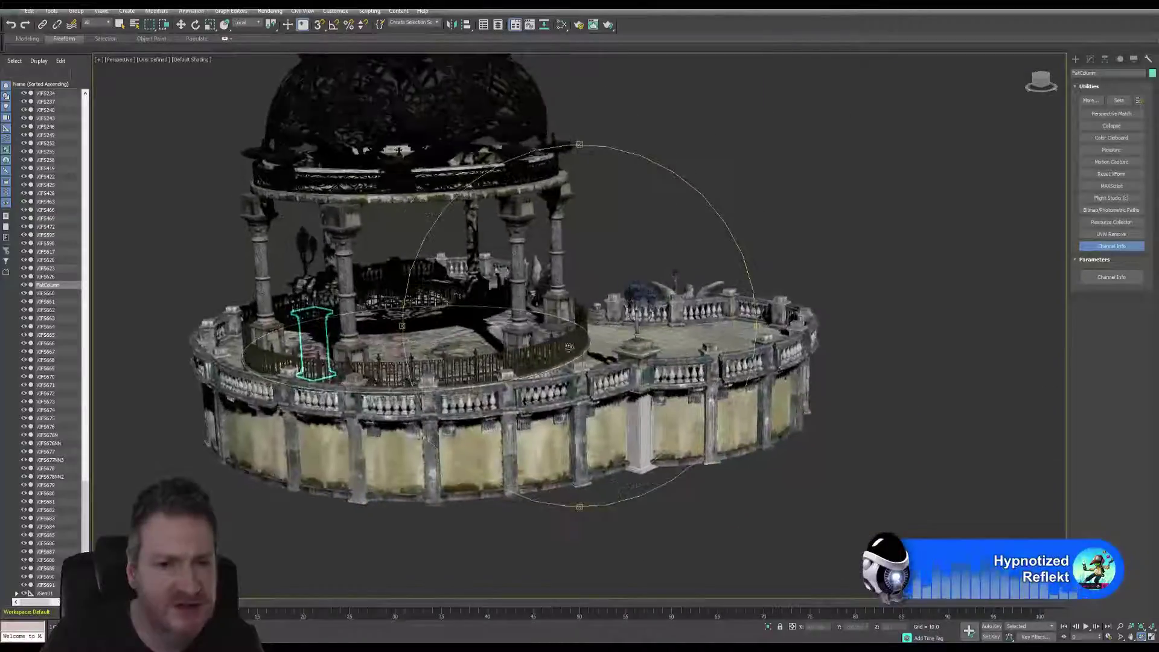
{"action": "left_click_drag", "start_coordinate": [468, 326], "coordinate": [515, 346]}
{"action": "mouse_move", "coordinate": [516, 346]}
{"action": "middle_mouse_down", "text": "alt"}
{"action": "mouse_move", "coordinate": [603, 326]}
{"action": "mouse_move", "coordinate": [823, 323]}
{"action": "mouse_move", "coordinate": [579, 356]}
{"action": "mouse_move", "coordinate": [688, 308]}
{"action": "mouse_move", "coordinate": [501, 336]}
{"action": "middle_mouse_up", "text": "alt"}
{"action": "scroll", "coordinate": [657, 302], "scroll_direction": "up", "scroll_amount": 3}
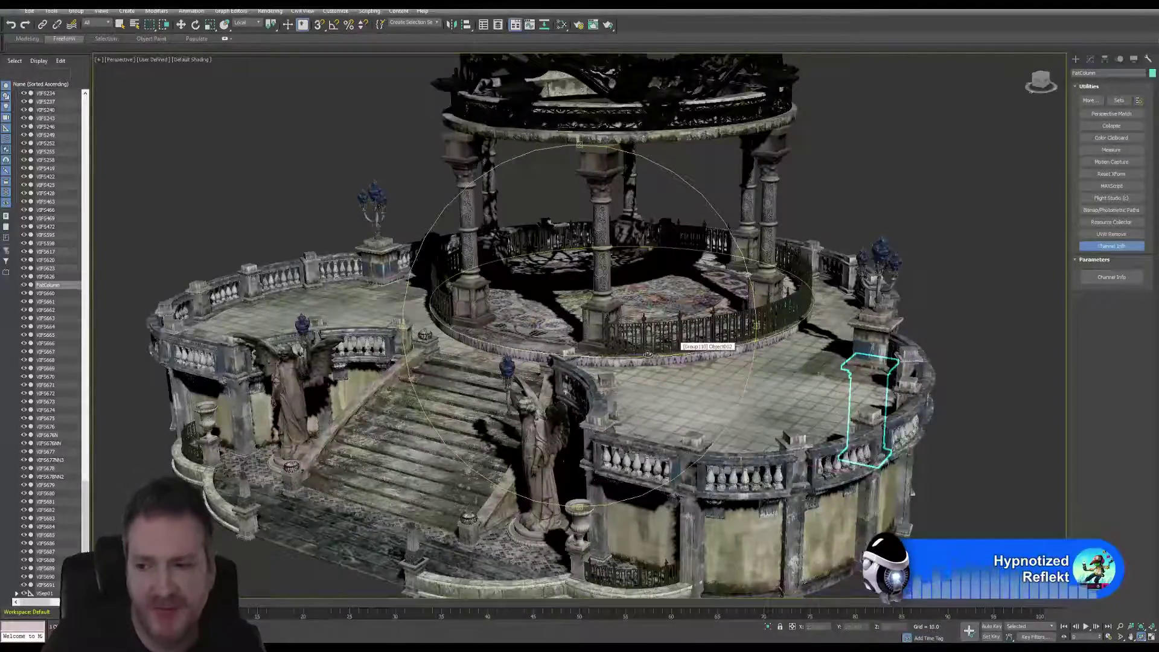
{"action": "middle_click_drag", "start_coordinate": [648, 355], "coordinate": [403, 326], "text": "alt"}
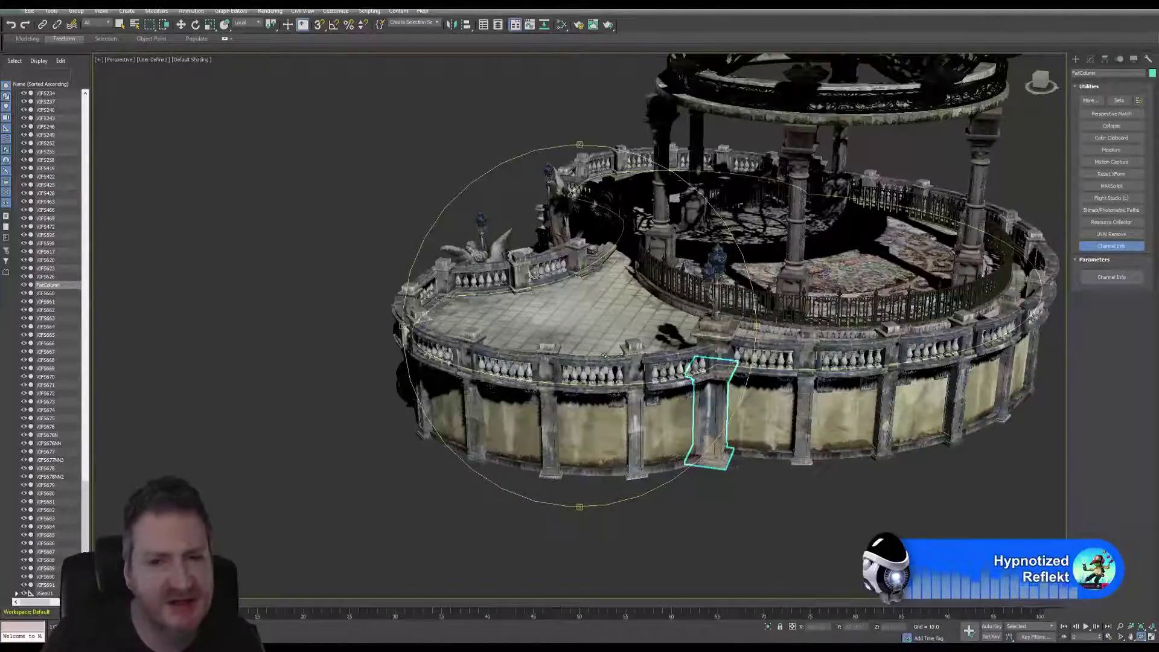
{"action": "middle_click_drag", "start_coordinate": [671, 399], "coordinate": [676, 329], "text": "alt"}
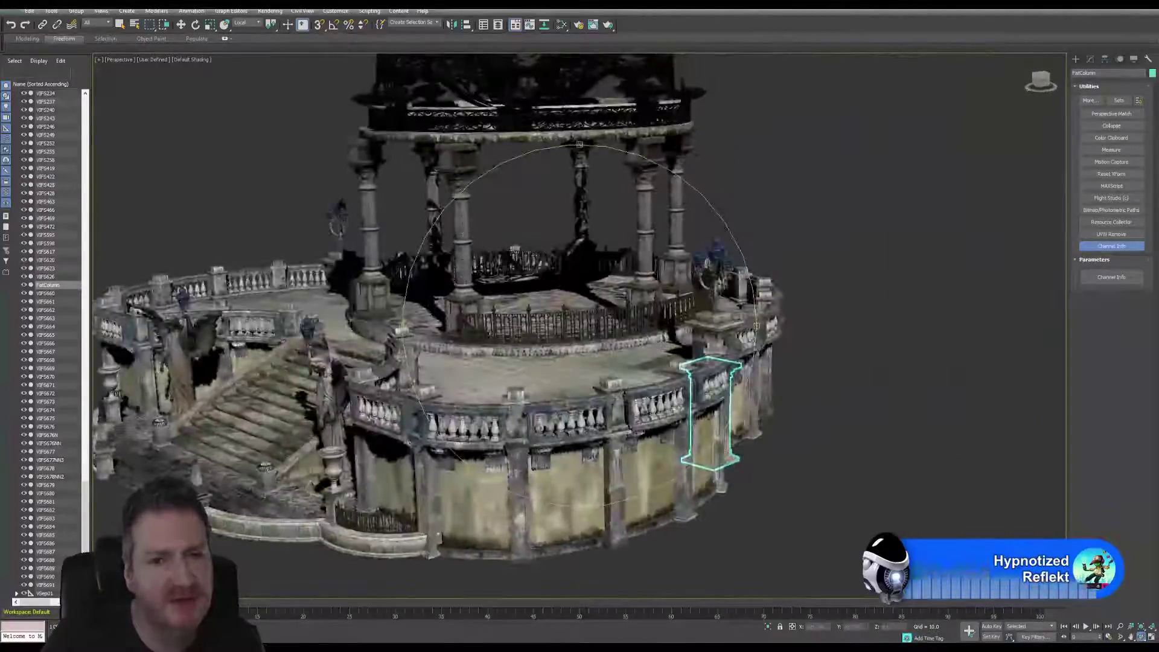
Examine the wide column's painted front faces and recessed panels up close, from the cap down to the base.
{"action": "middle_click_drag", "start_coordinate": [556, 350], "coordinate": [652, 416]}
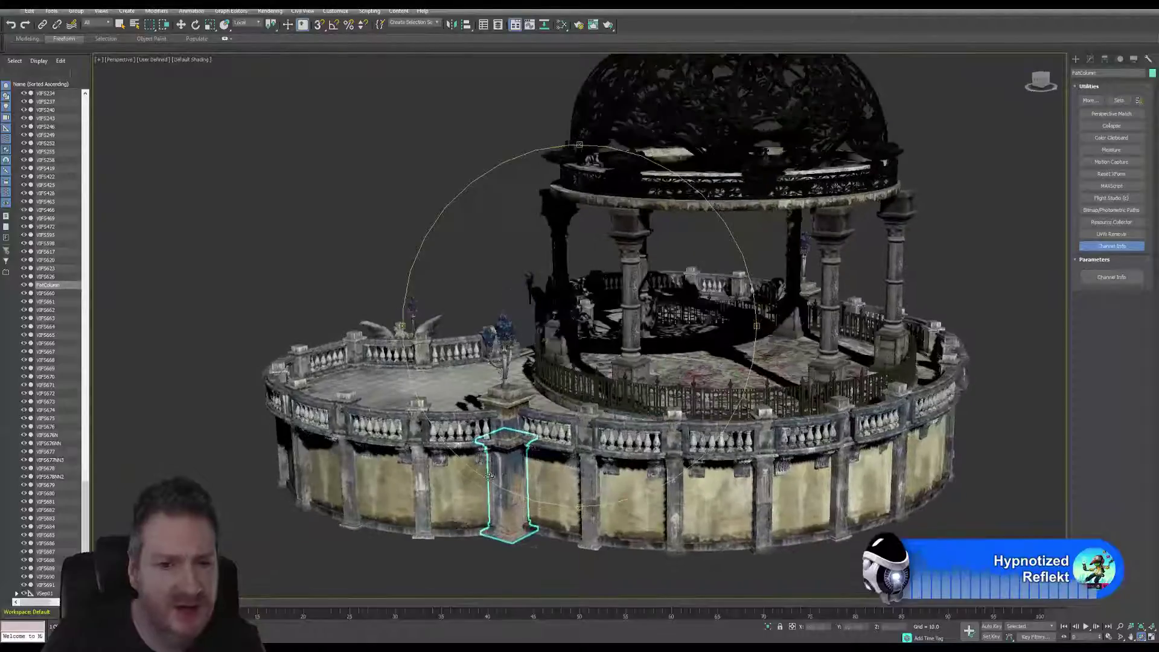
{"action": "scroll", "coordinate": [506, 474], "scroll_direction": "up", "scroll_amount": 5}
{"action": "scroll", "coordinate": [492, 438], "scroll_direction": "up", "scroll_amount": 3}
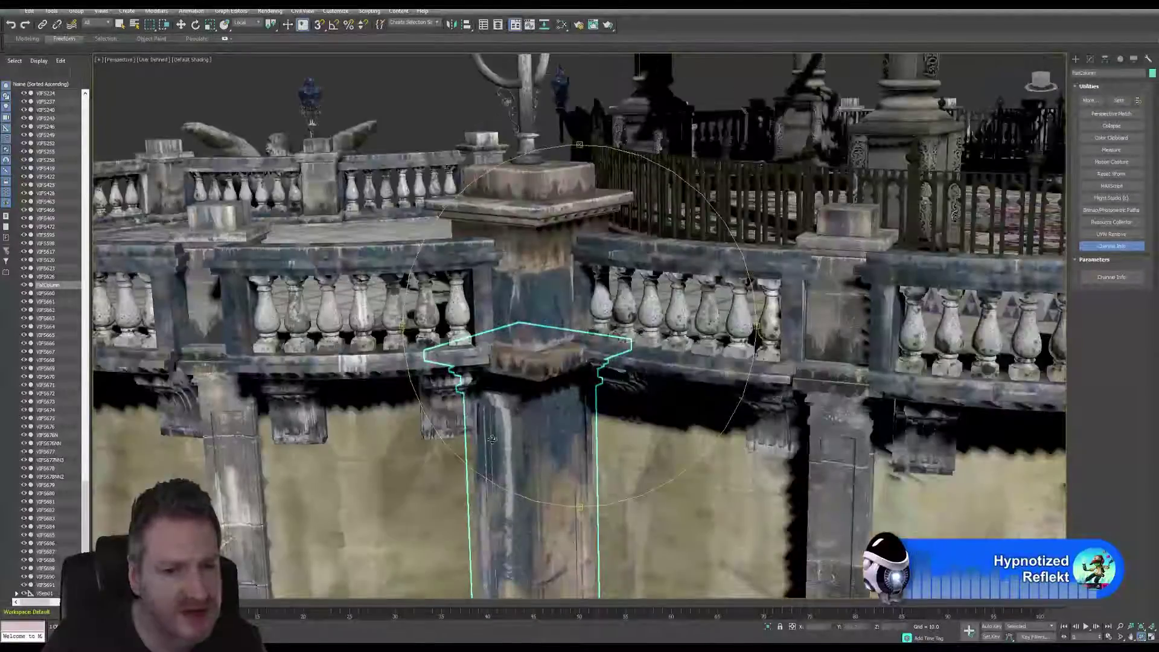
{"action": "middle_click_drag", "start_coordinate": [506, 508], "coordinate": [512, 408], "text": "alt"}
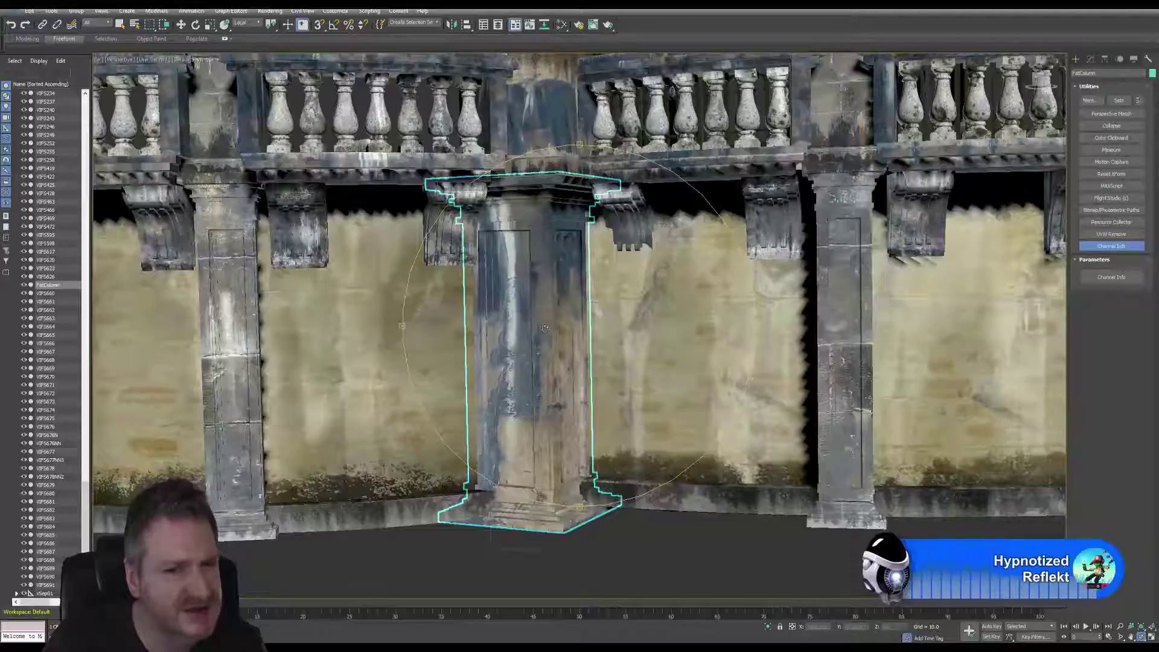
{"action": "middle_click_drag", "start_coordinate": [545, 327], "coordinate": [542, 352], "text": "alt"}
{"action": "scroll", "coordinate": [542, 352], "scroll_direction": "up", "scroll_amount": 5}
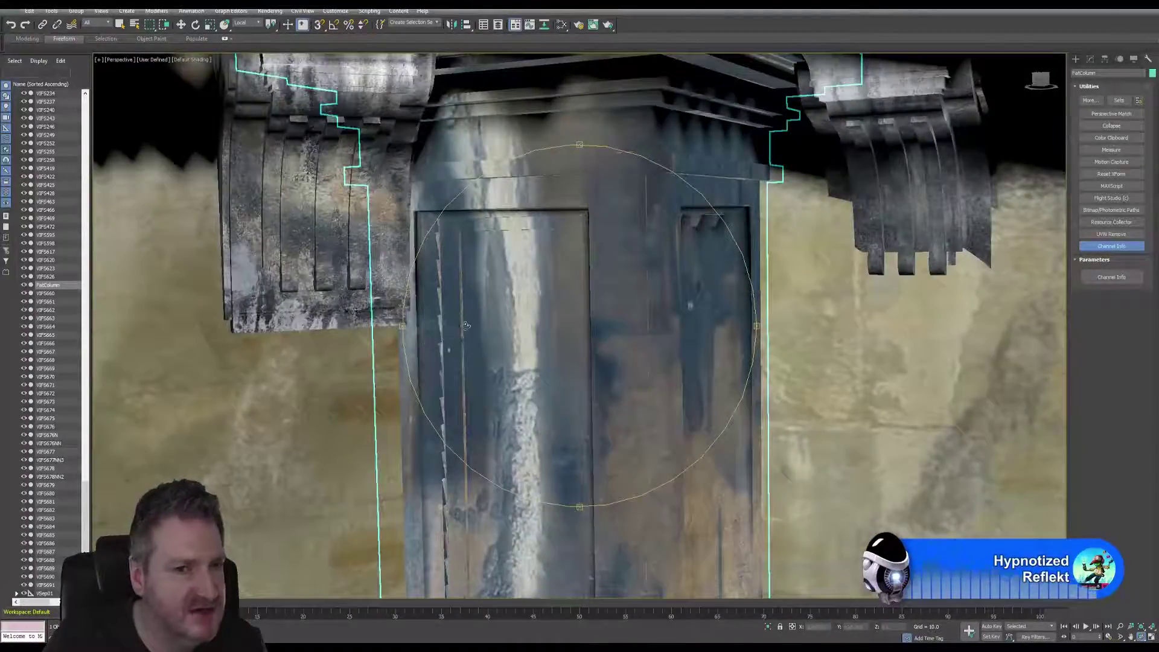
{"action": "middle_click_drag", "start_coordinate": [463, 324], "coordinate": [460, 338], "text": "alt"}
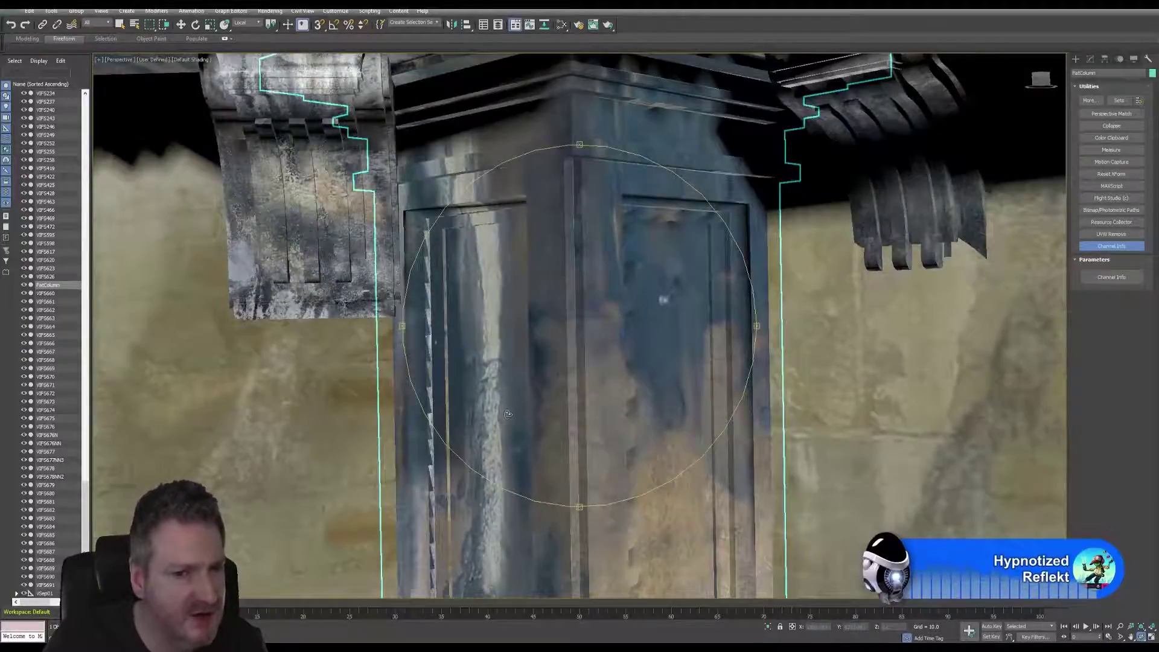
Compare the wide column with the neighbouring pillars, brackets, wall panels and balustrade, both close up and across the terrace.
{"action": "scroll", "coordinate": [522, 443], "scroll_direction": "down", "scroll_amount": 5}
{"action": "scroll", "coordinate": [522, 443], "scroll_direction": "down", "scroll_amount": 5}
{"action": "middle_click_drag", "start_coordinate": [536, 411], "coordinate": [566, 362], "text": "alt"}
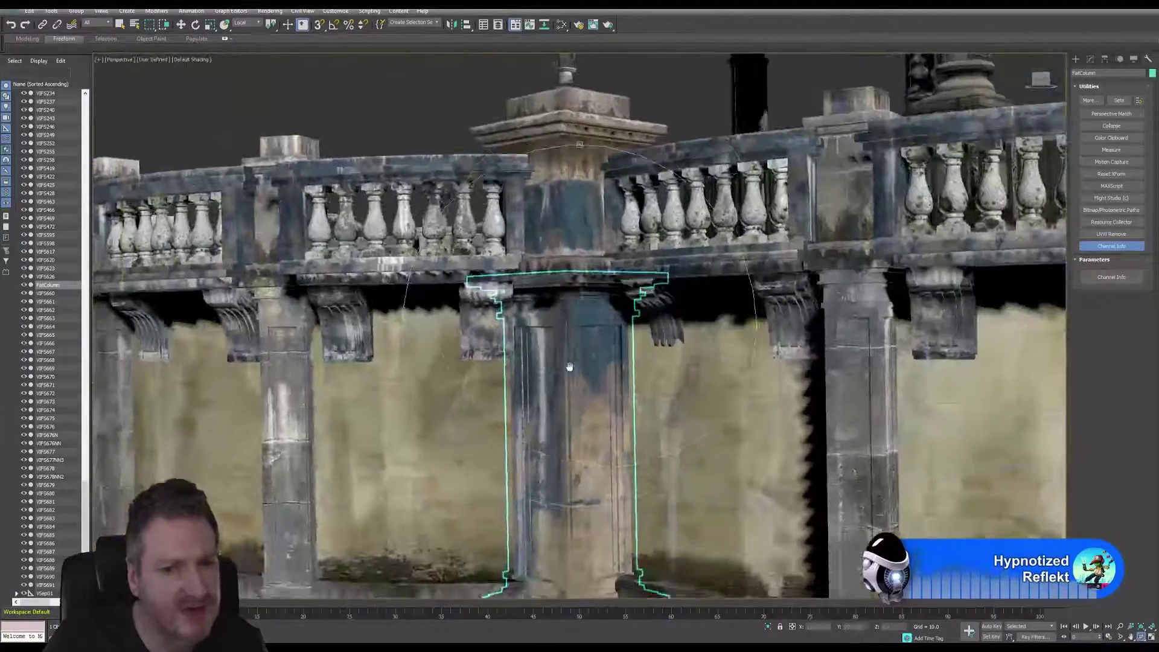
{"action": "scroll", "coordinate": [562, 386], "scroll_direction": "down", "scroll_amount": 4}
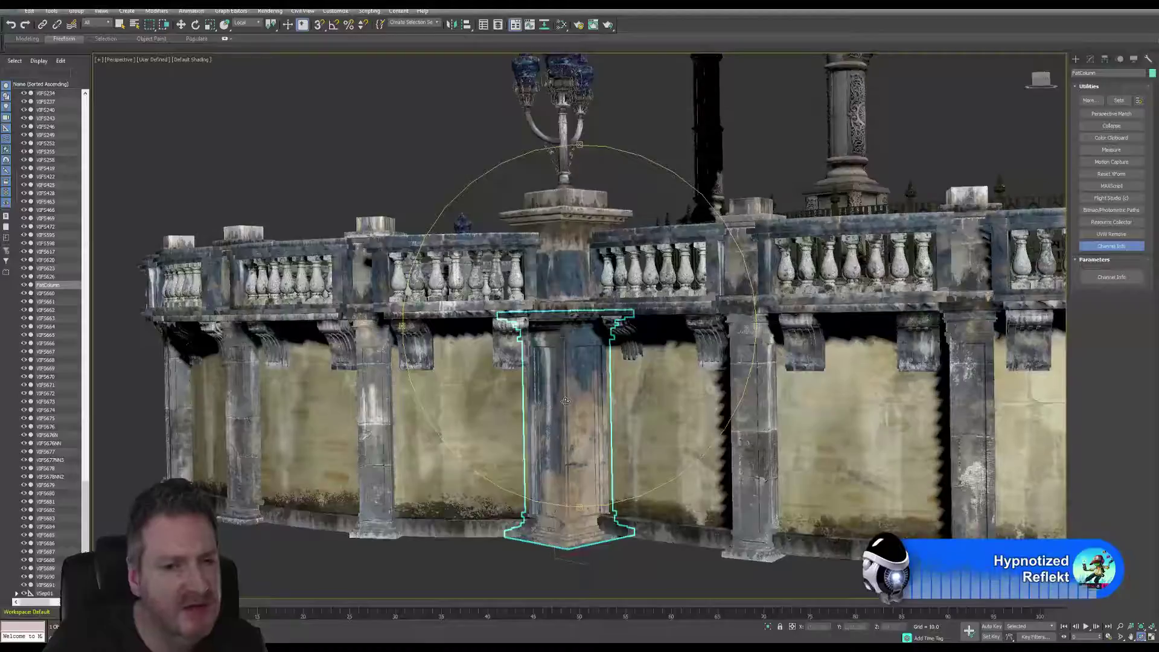
{"action": "scroll", "coordinate": [568, 403], "scroll_direction": "down", "scroll_amount": 1}
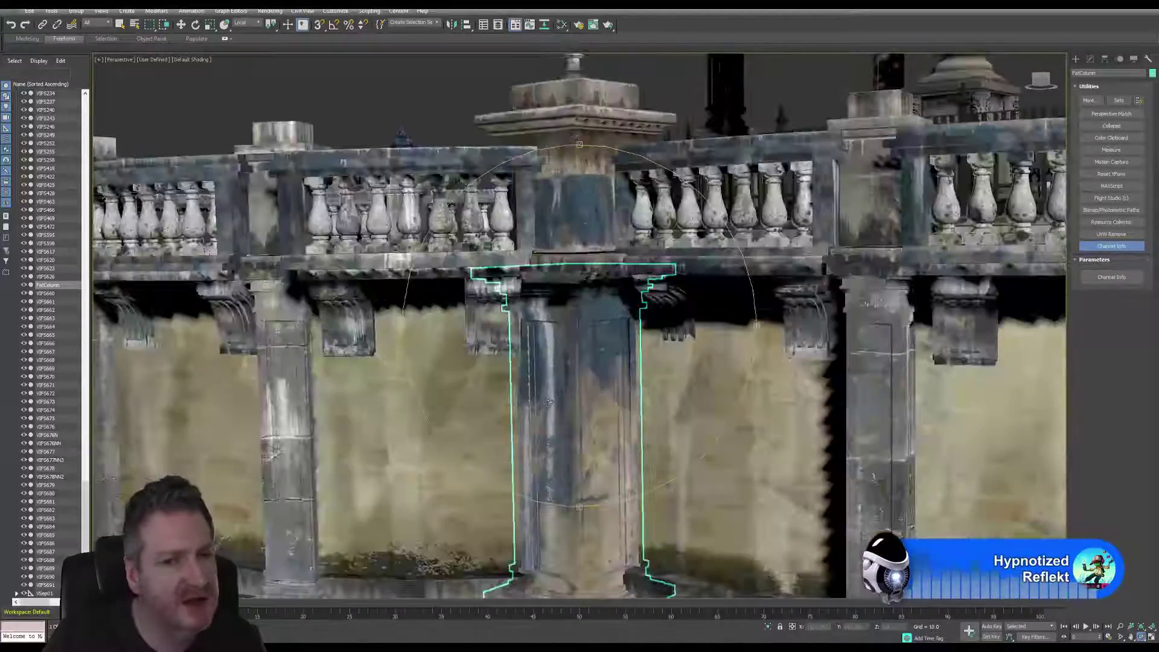
{"action": "scroll", "coordinate": [561, 409], "scroll_direction": "up", "scroll_amount": 4}
{"action": "scroll", "coordinate": [560, 412], "scroll_direction": "down", "scroll_amount": 3}
{"action": "middle_click_drag", "start_coordinate": [559, 410], "coordinate": [525, 426], "text": "alt"}
{"action": "scroll", "coordinate": [526, 427], "scroll_direction": "down", "scroll_amount": 3}
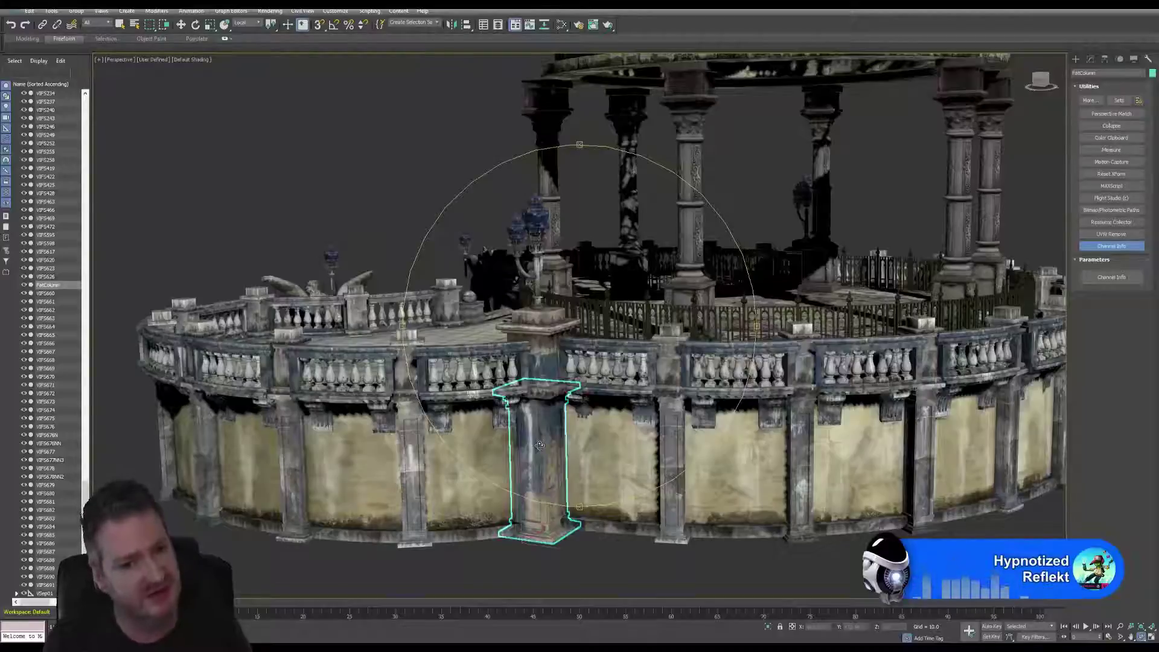
{"action": "scroll", "coordinate": [603, 441], "scroll_direction": "up", "scroll_amount": 6}
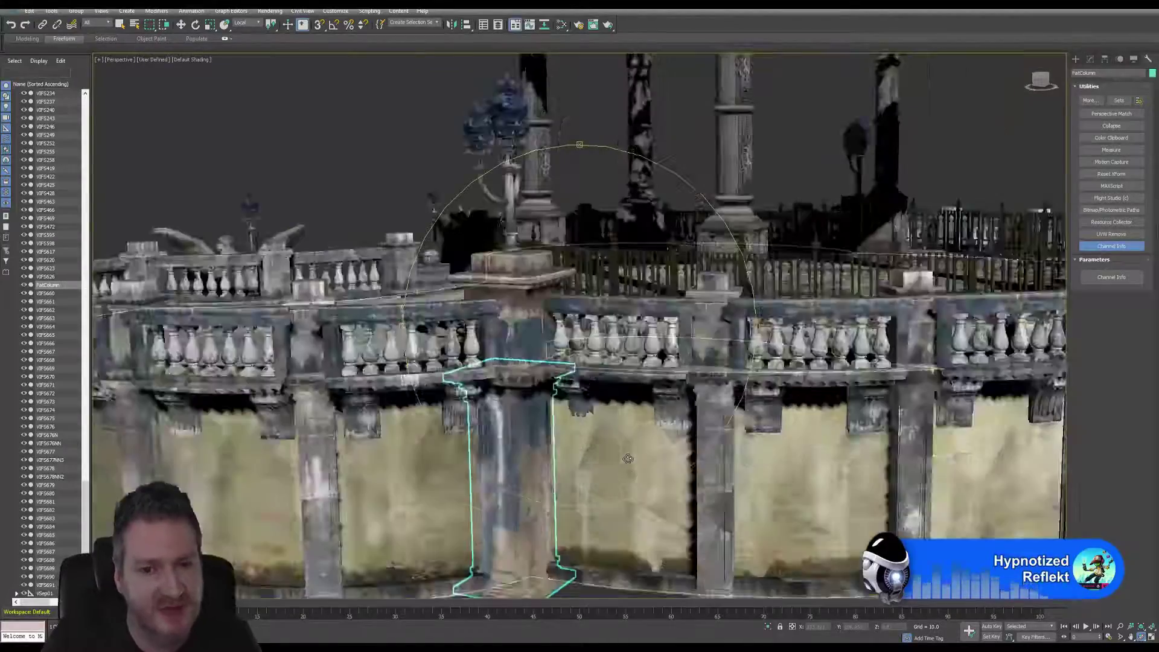
{"action": "scroll", "coordinate": [592, 416], "scroll_direction": "up", "scroll_amount": 3}
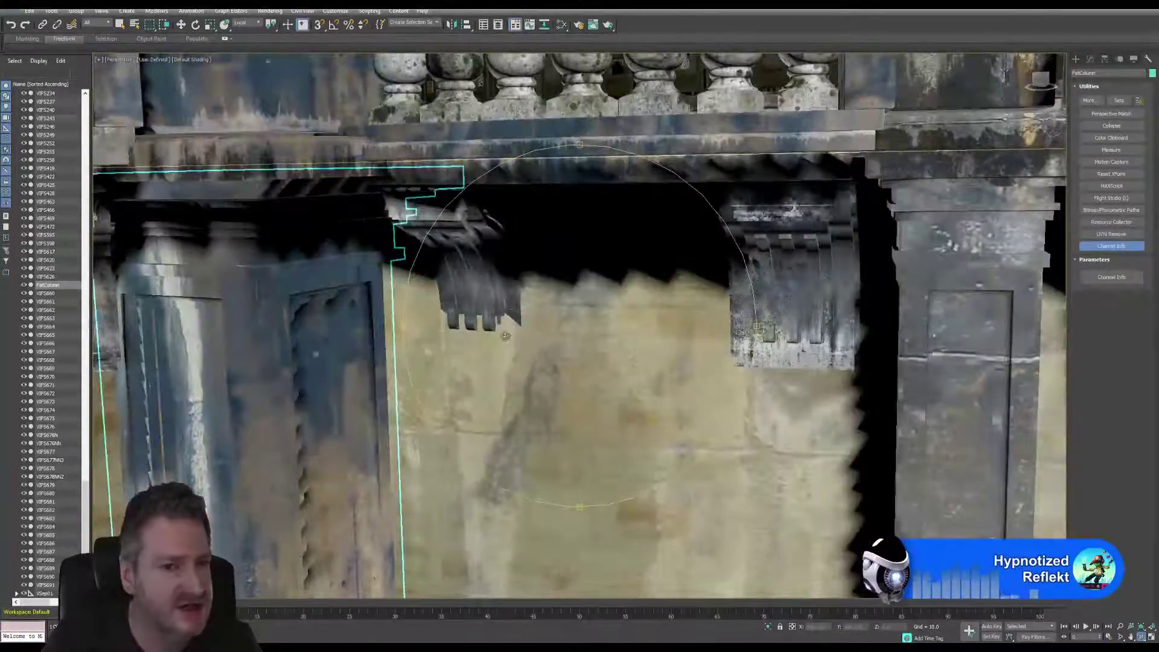
{"action": "scroll", "coordinate": [578, 359], "scroll_direction": "down", "scroll_amount": 10}
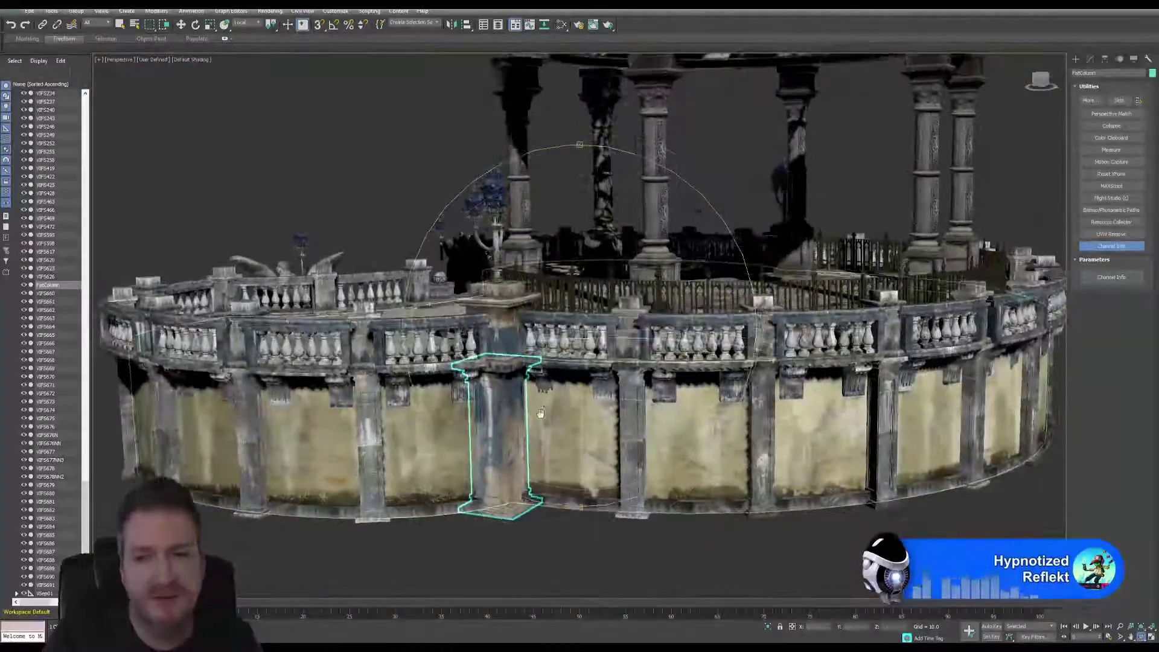
{"action": "middle_click_drag", "start_coordinate": [558, 391], "coordinate": [541, 413]}
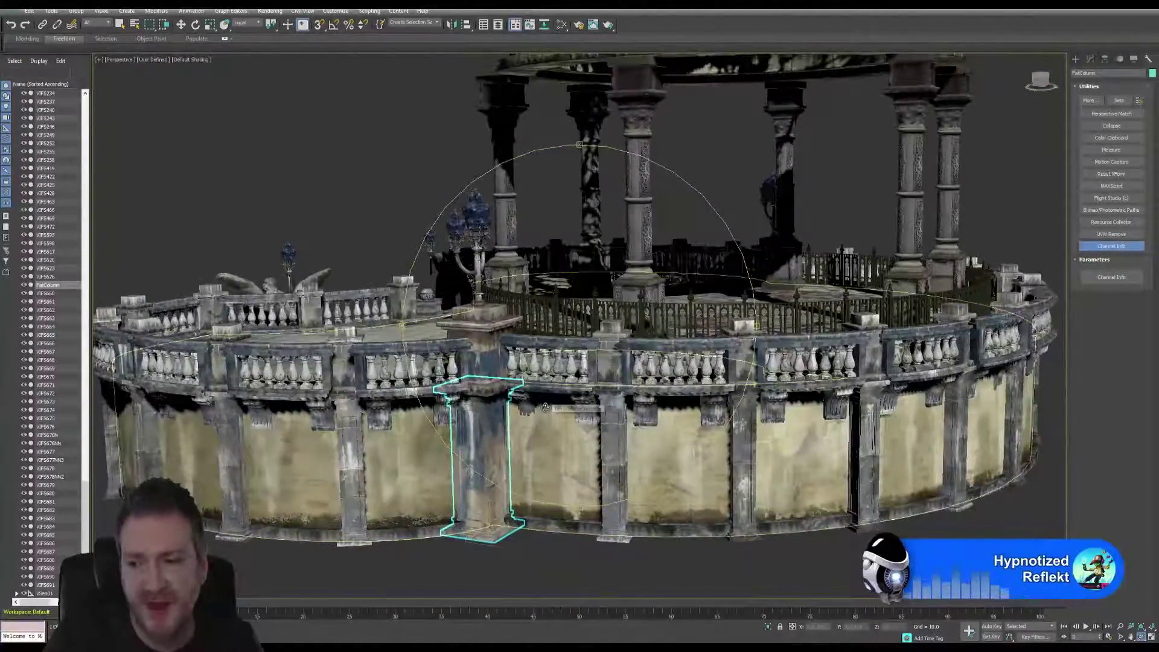